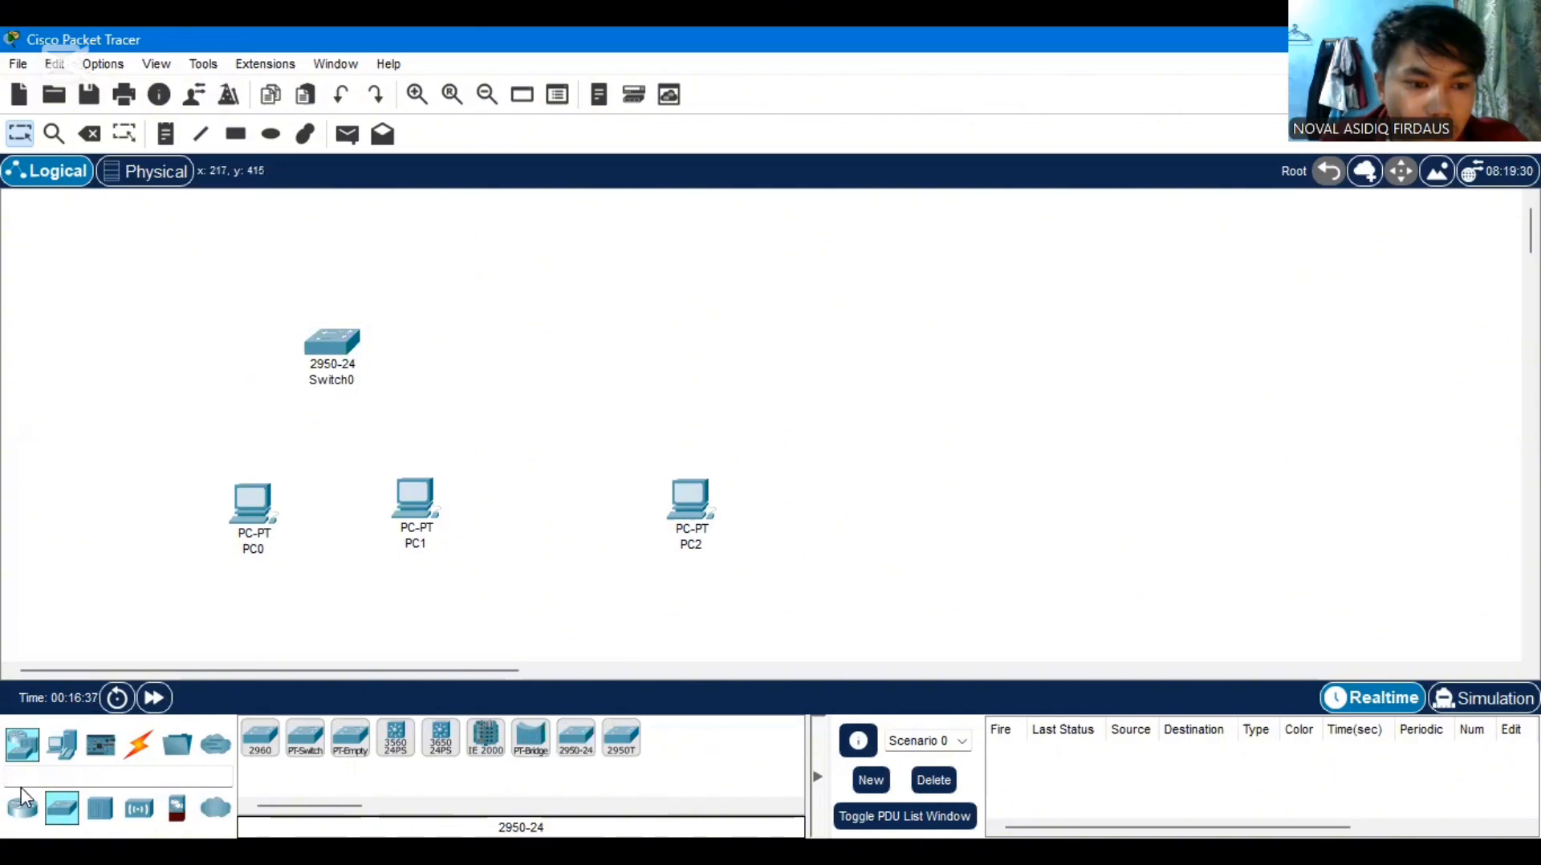
Add a 2811 router to the workspace, above and between Switch0 and PC2
left_click(22, 808)
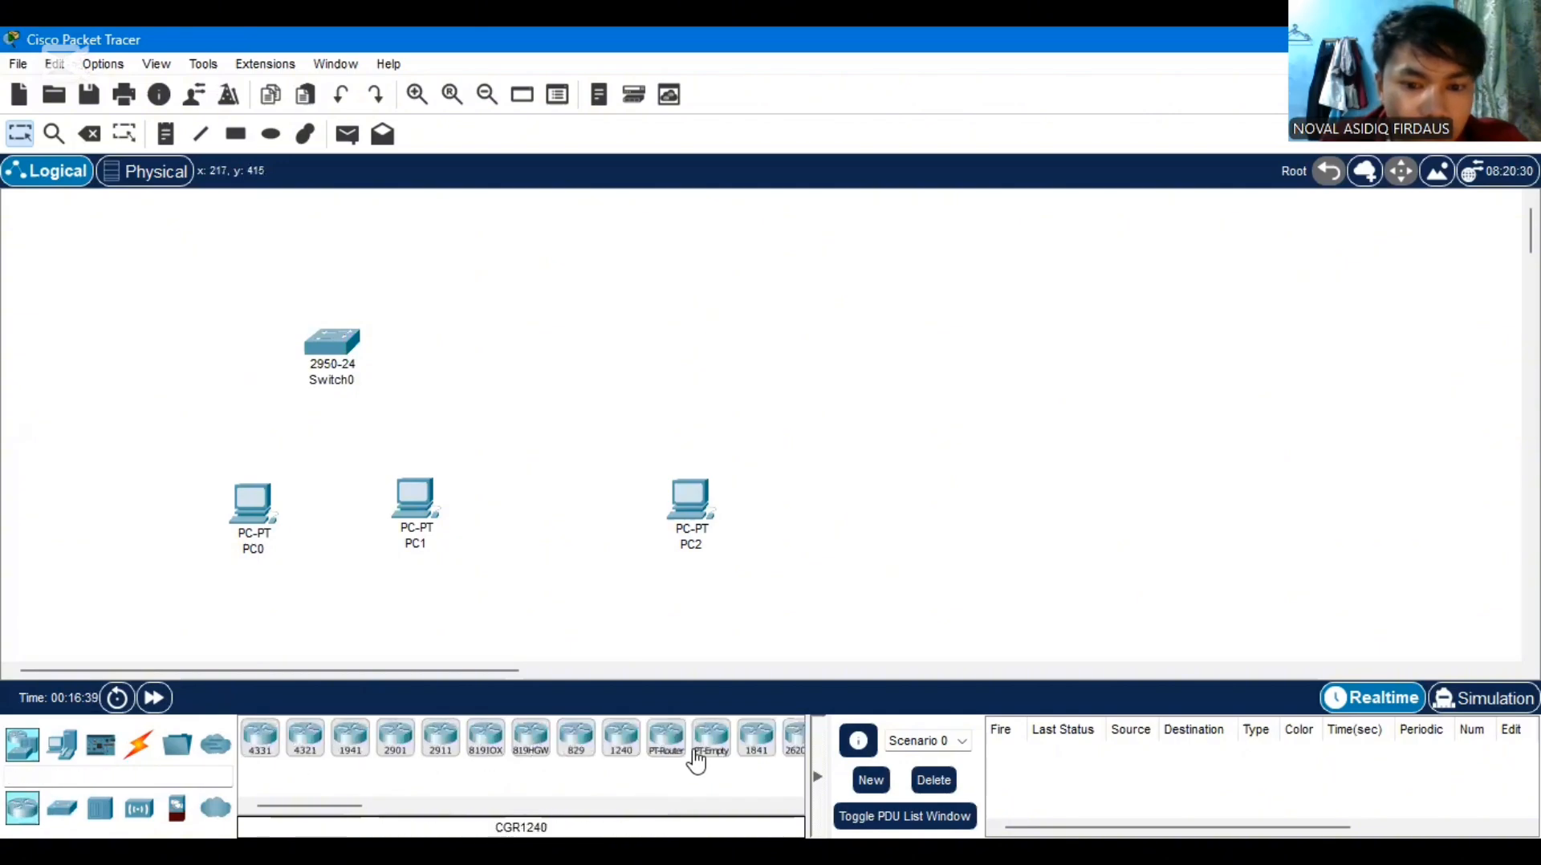
left_click(561, 807)
left_click(561, 807)
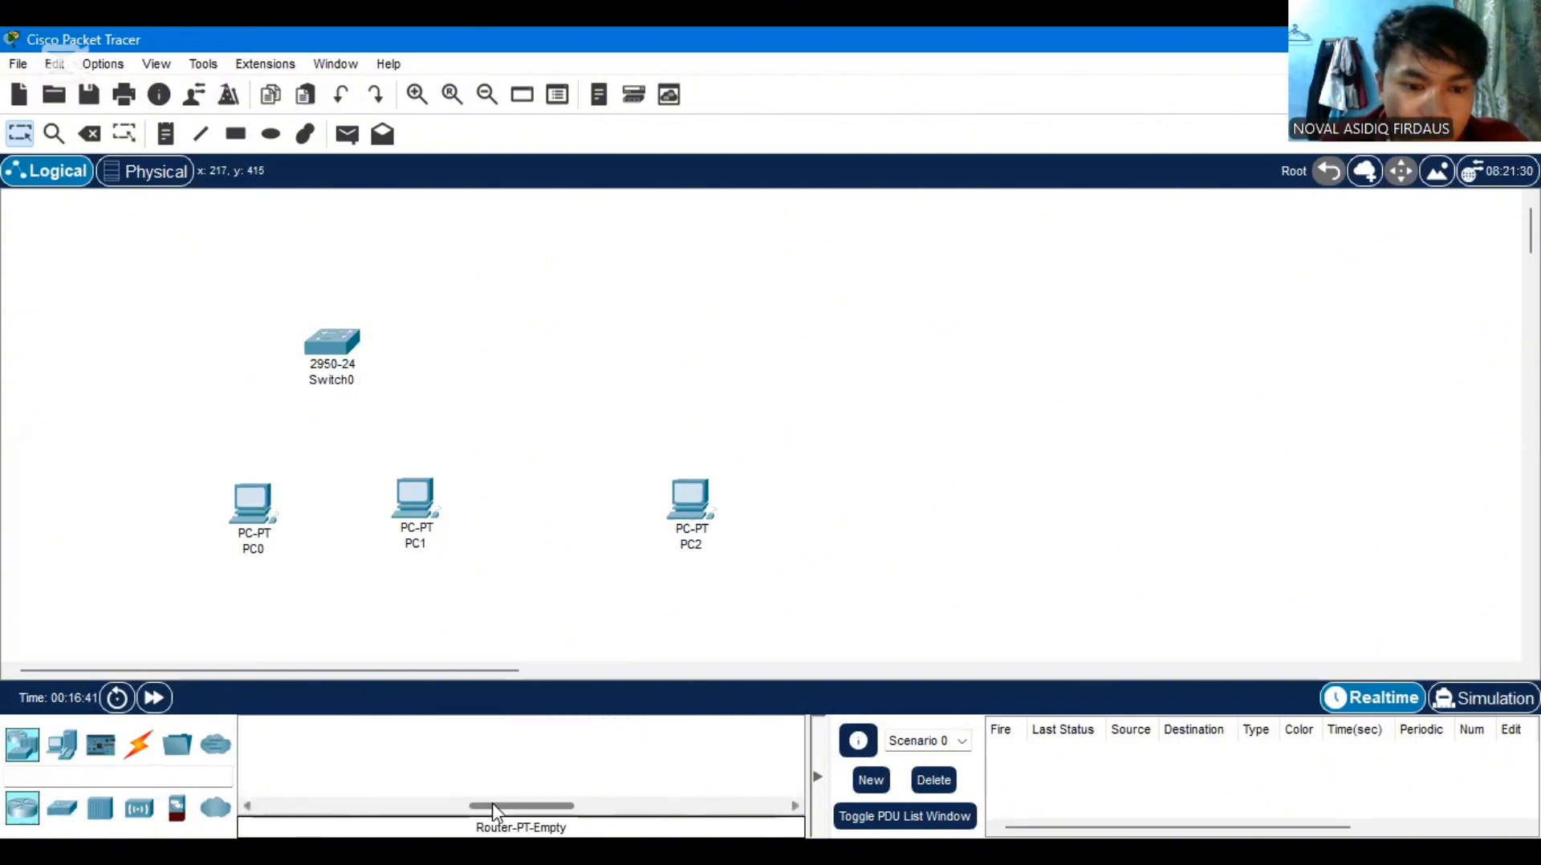
left_click_drag(493, 803, 354, 812)
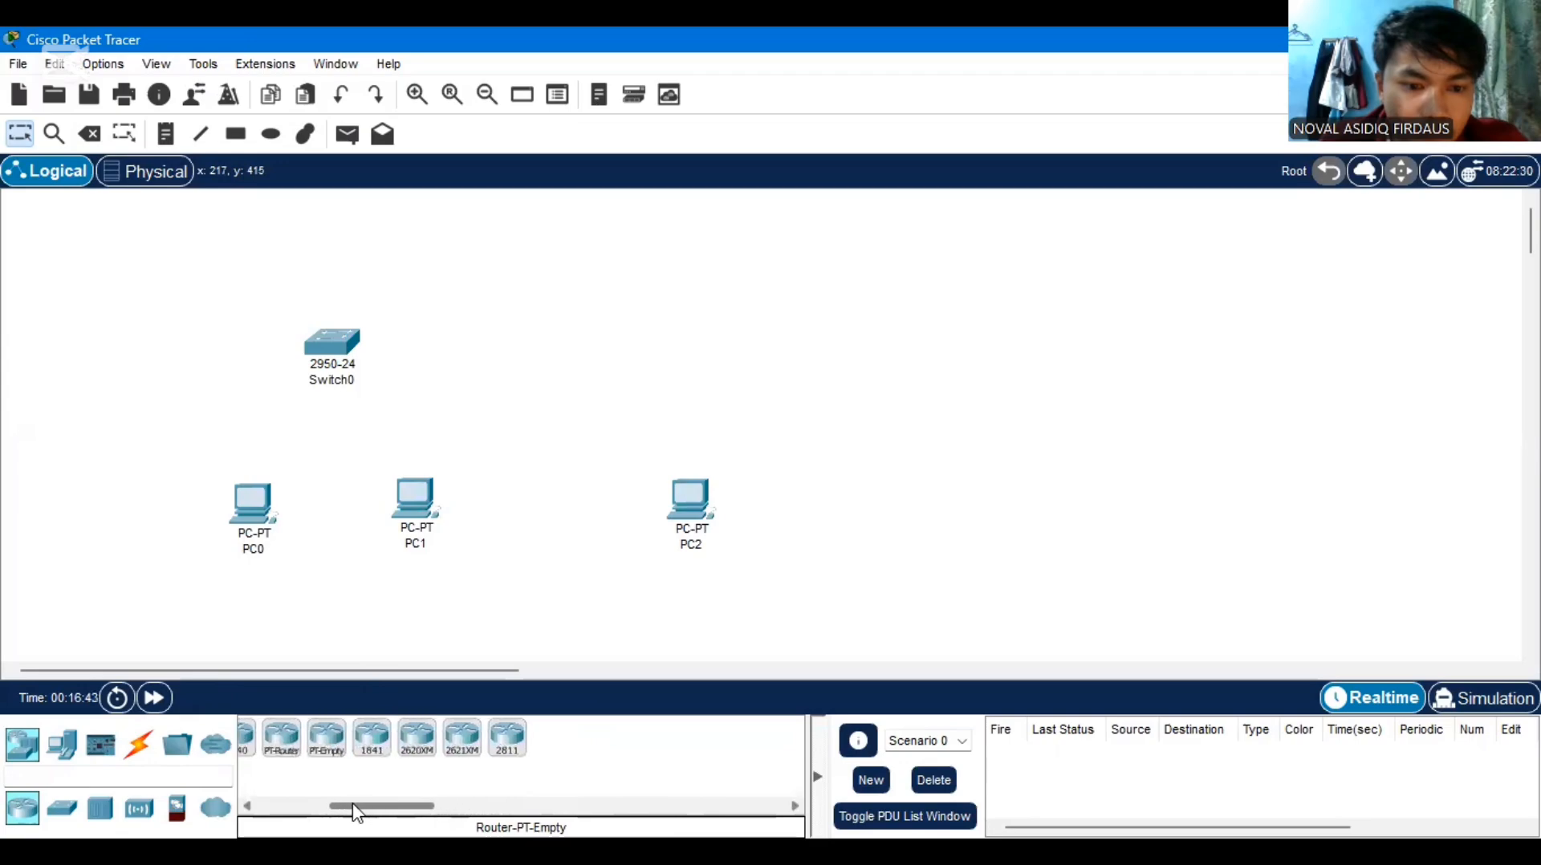
left_click(505, 751)
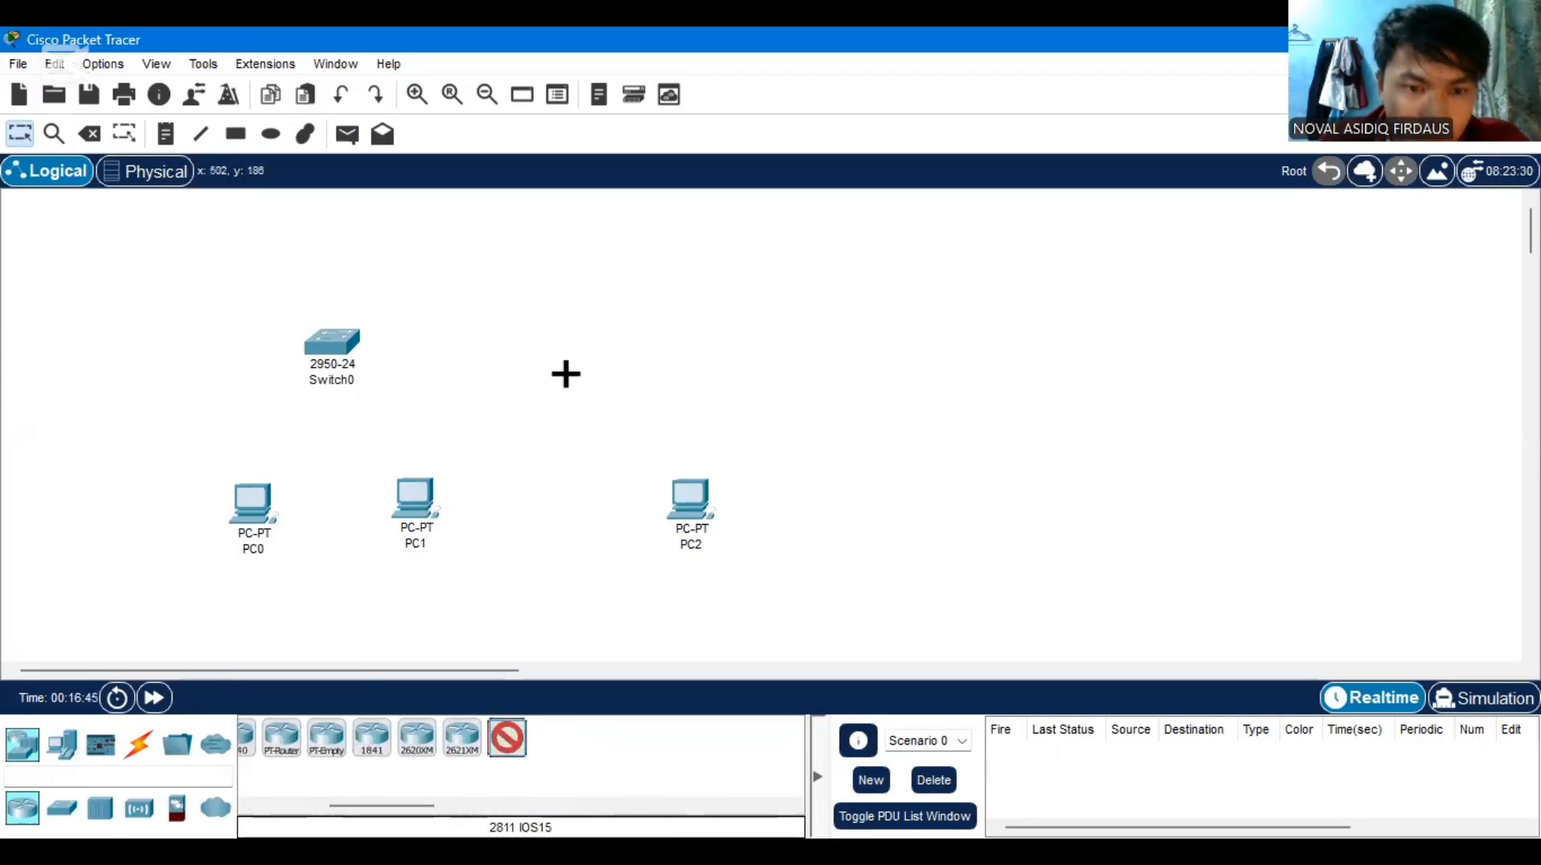
left_click(567, 278)
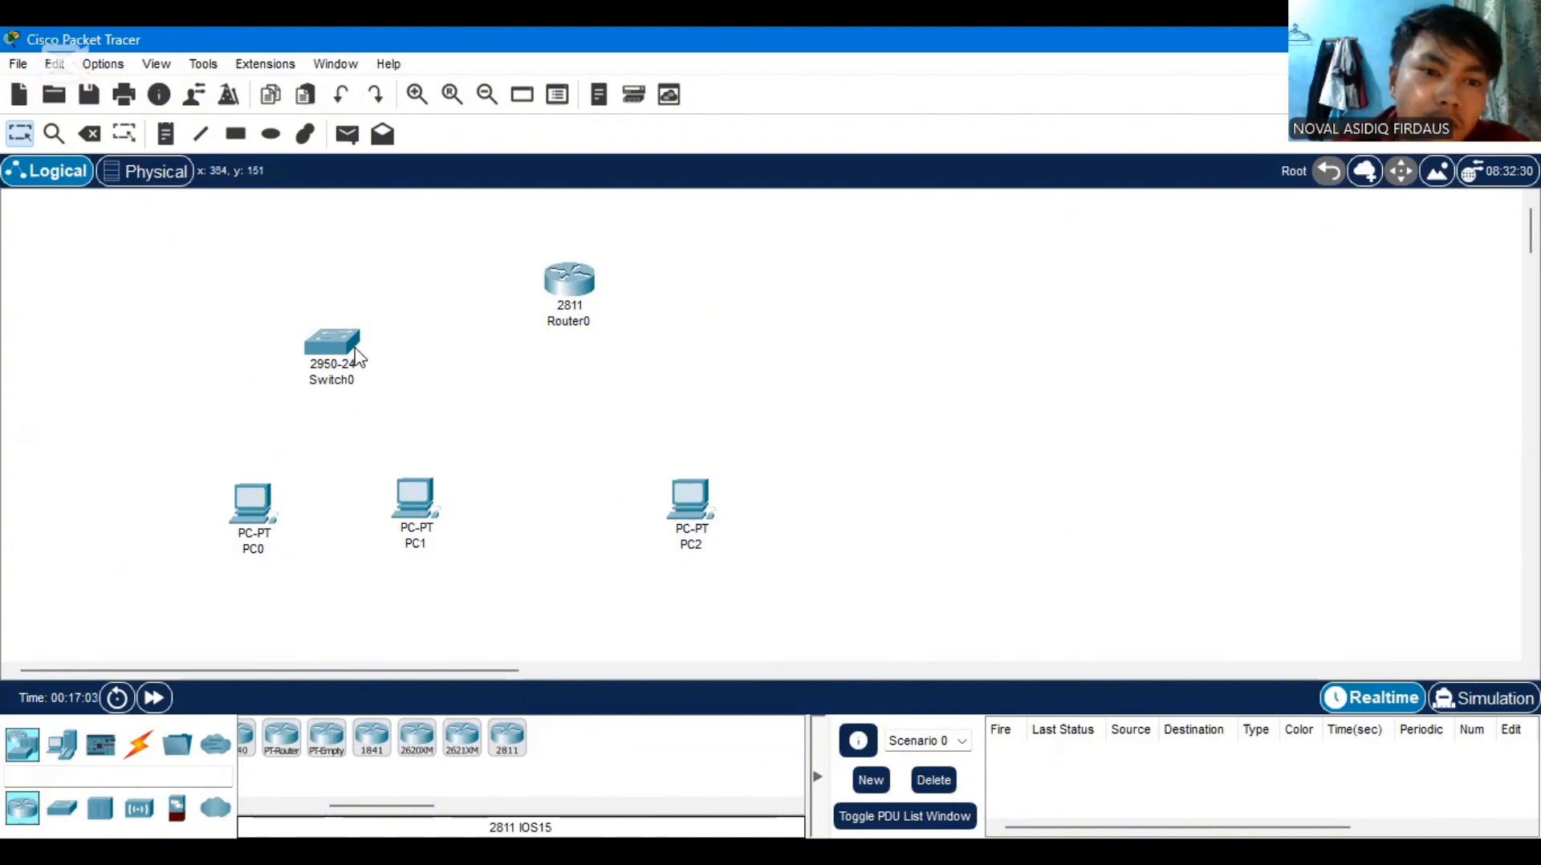
Connect PC0 and PC1 to Switch0 using the automatically chosen connection type
left_click(138, 745)
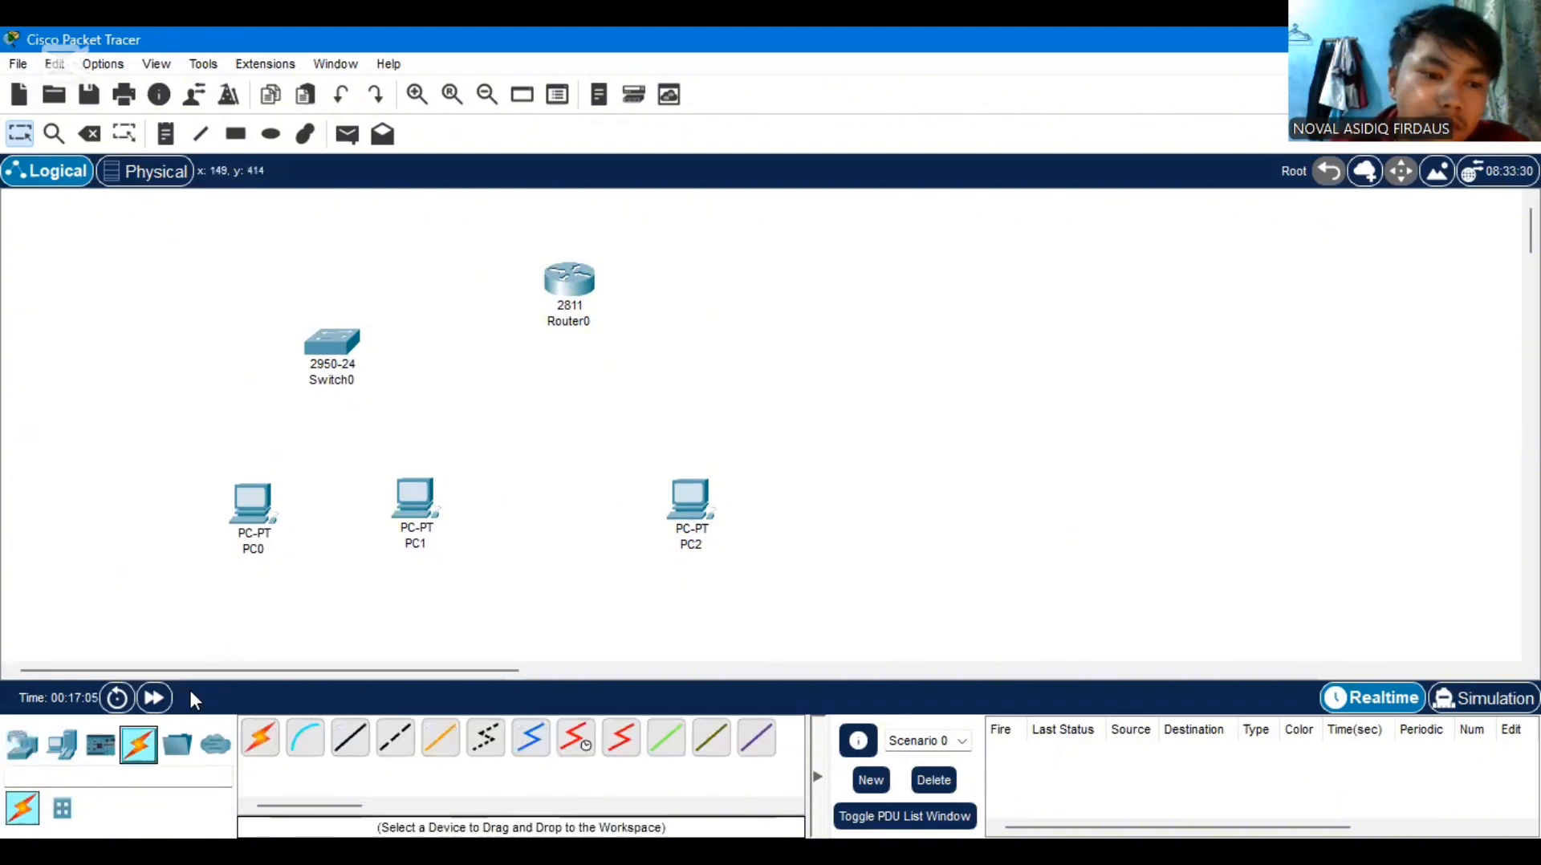
left_click(267, 744)
left_click(253, 504)
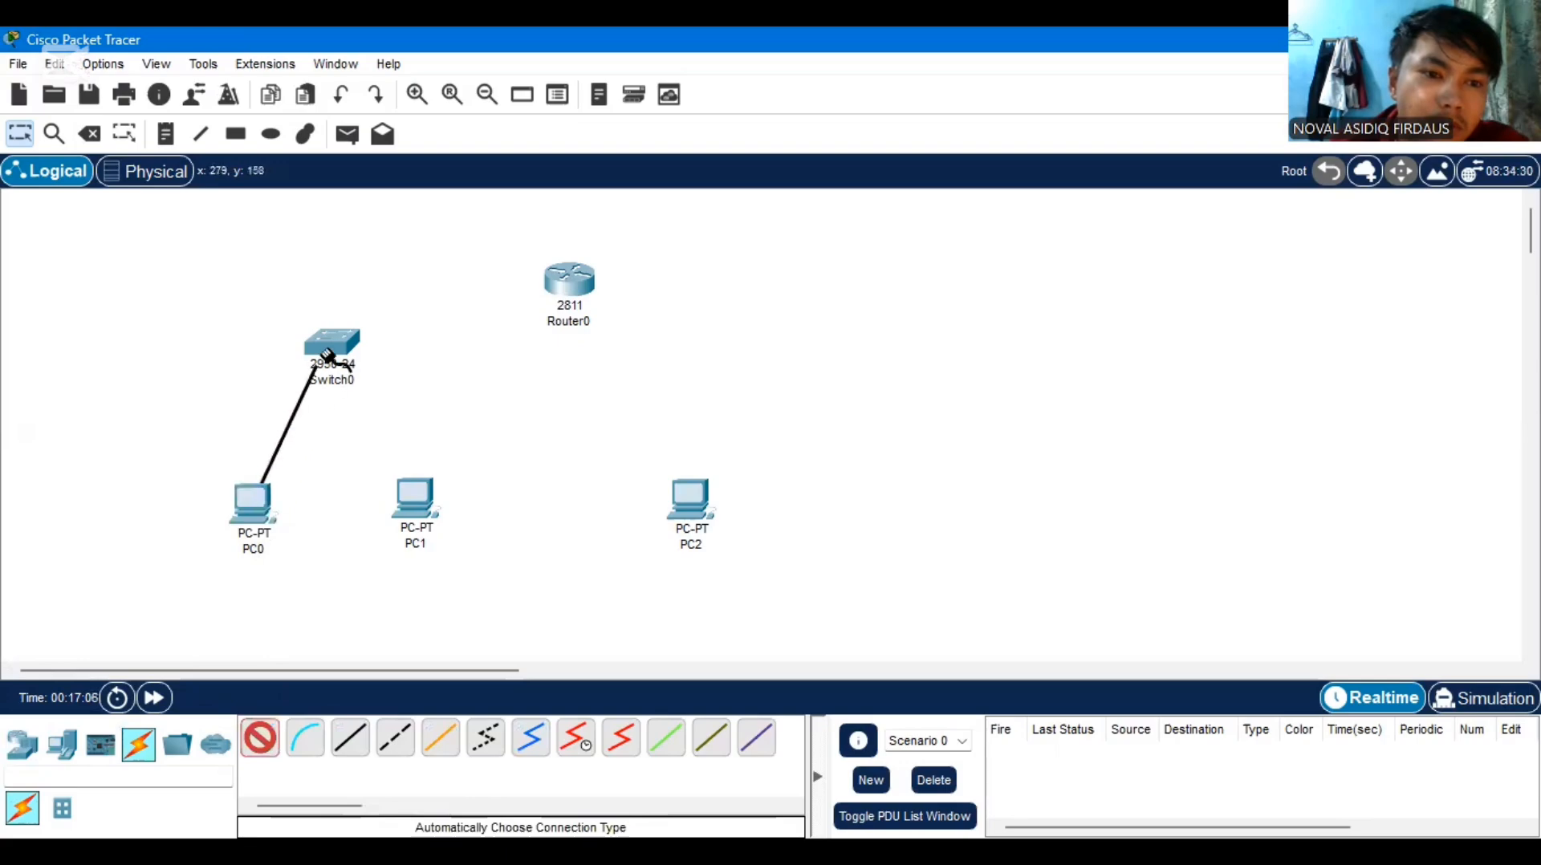
left_click(331, 345)
left_click(261, 737)
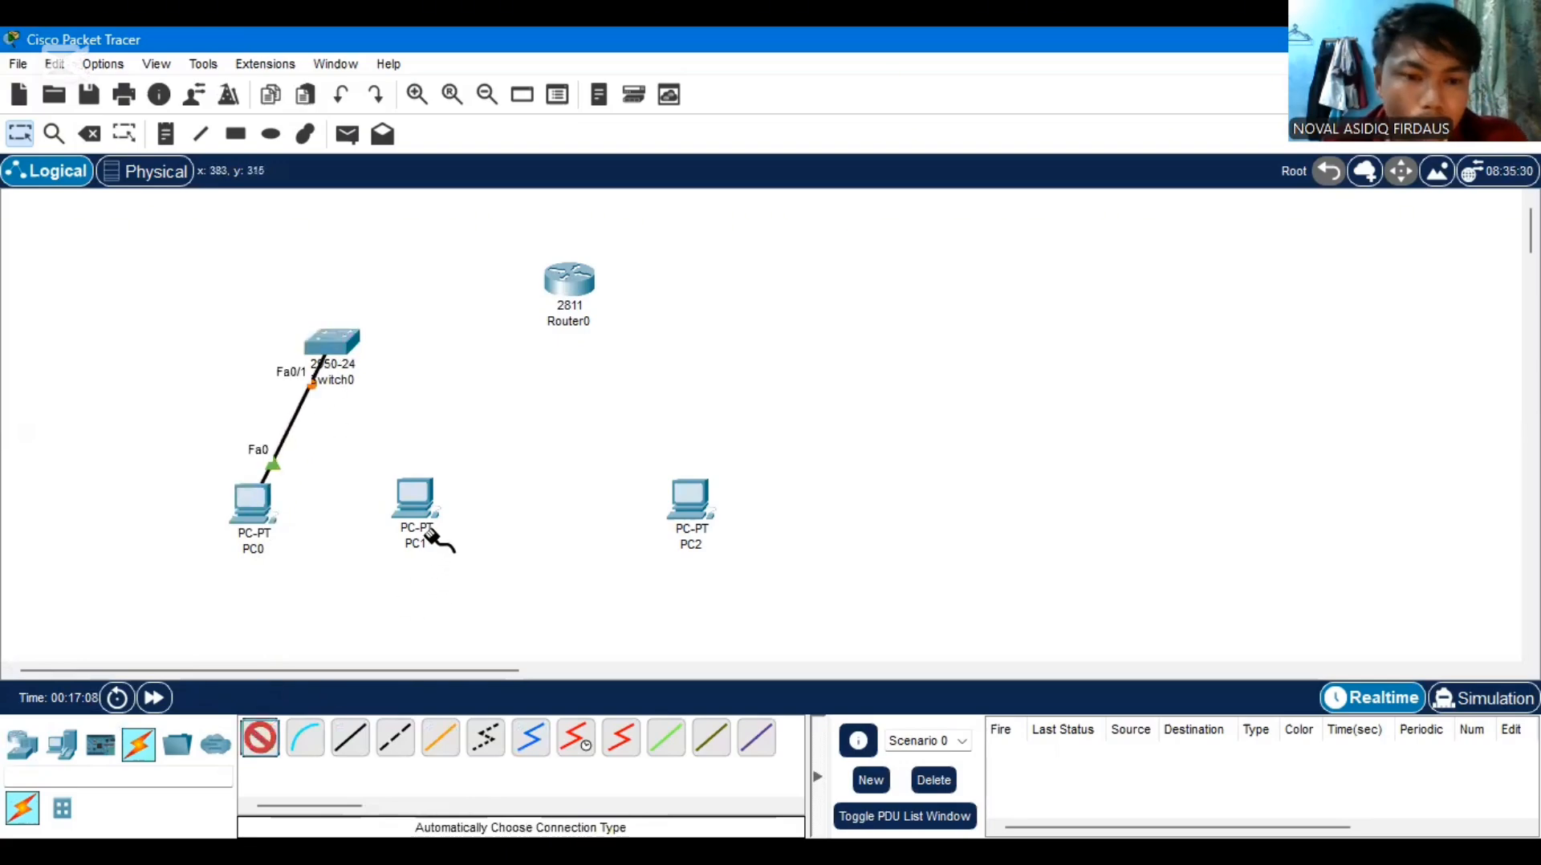
left_click(354, 348)
left_click(418, 498)
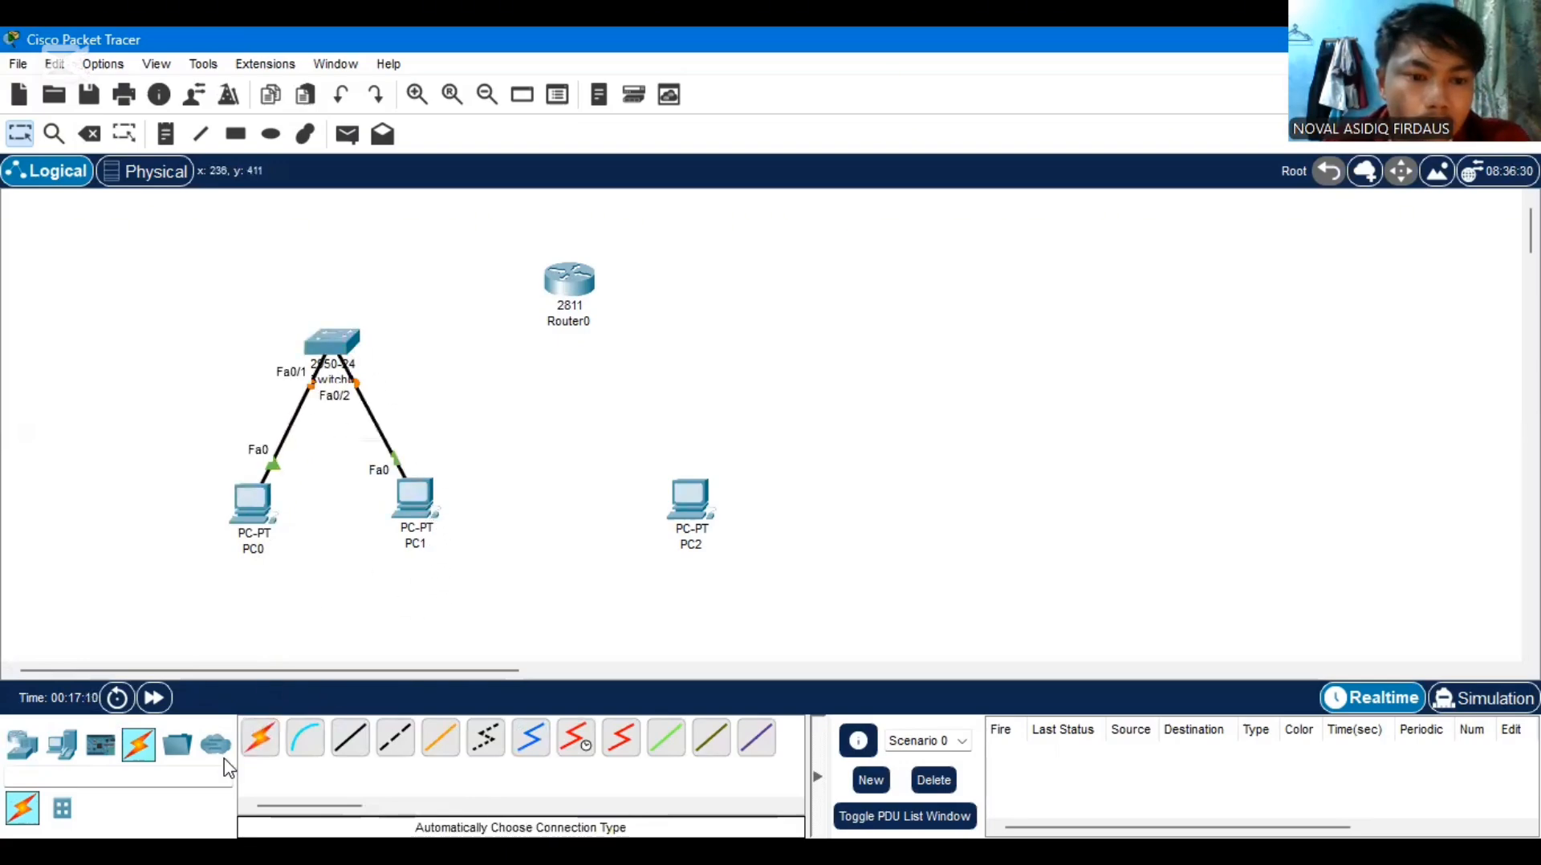
Connect Router0 to Switch0 and to PC2 using the automatically chosen connection type
left_click(261, 753)
left_click(263, 743)
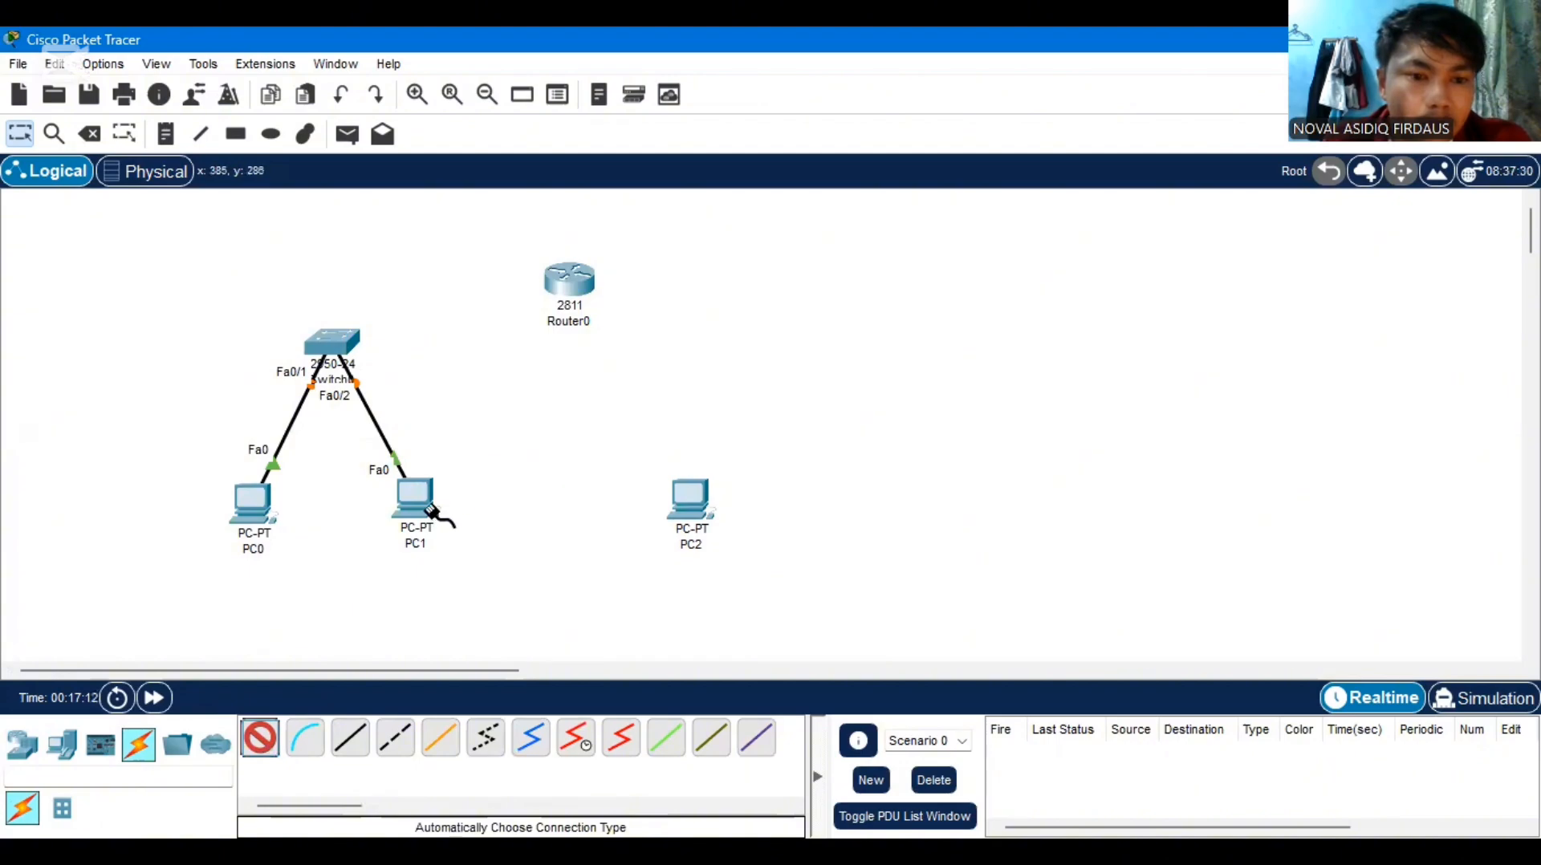
left_click(568, 283)
left_click(332, 343)
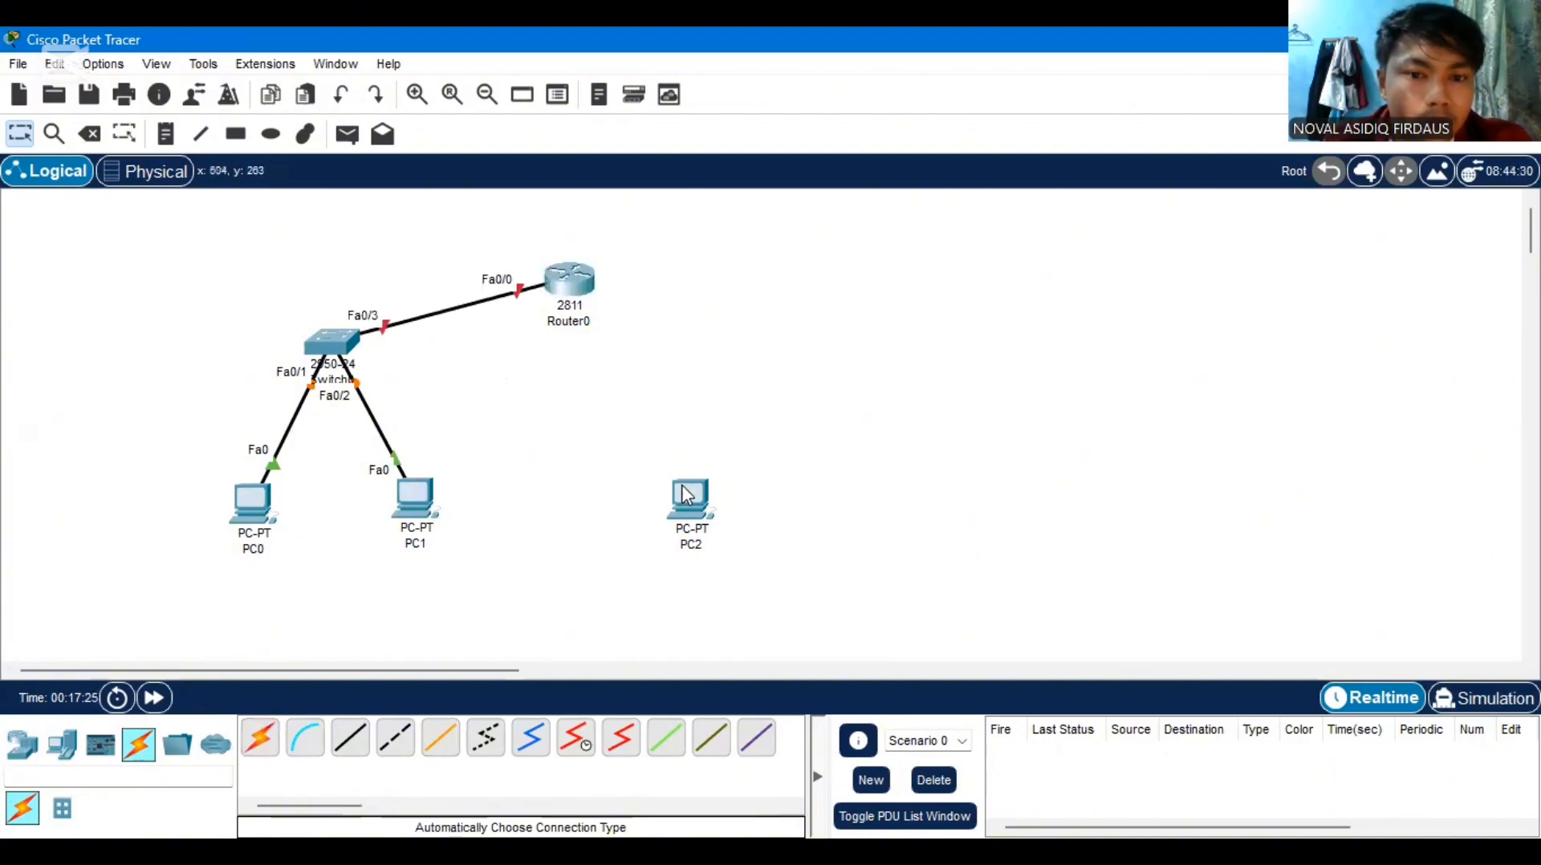
left_click(260, 739)
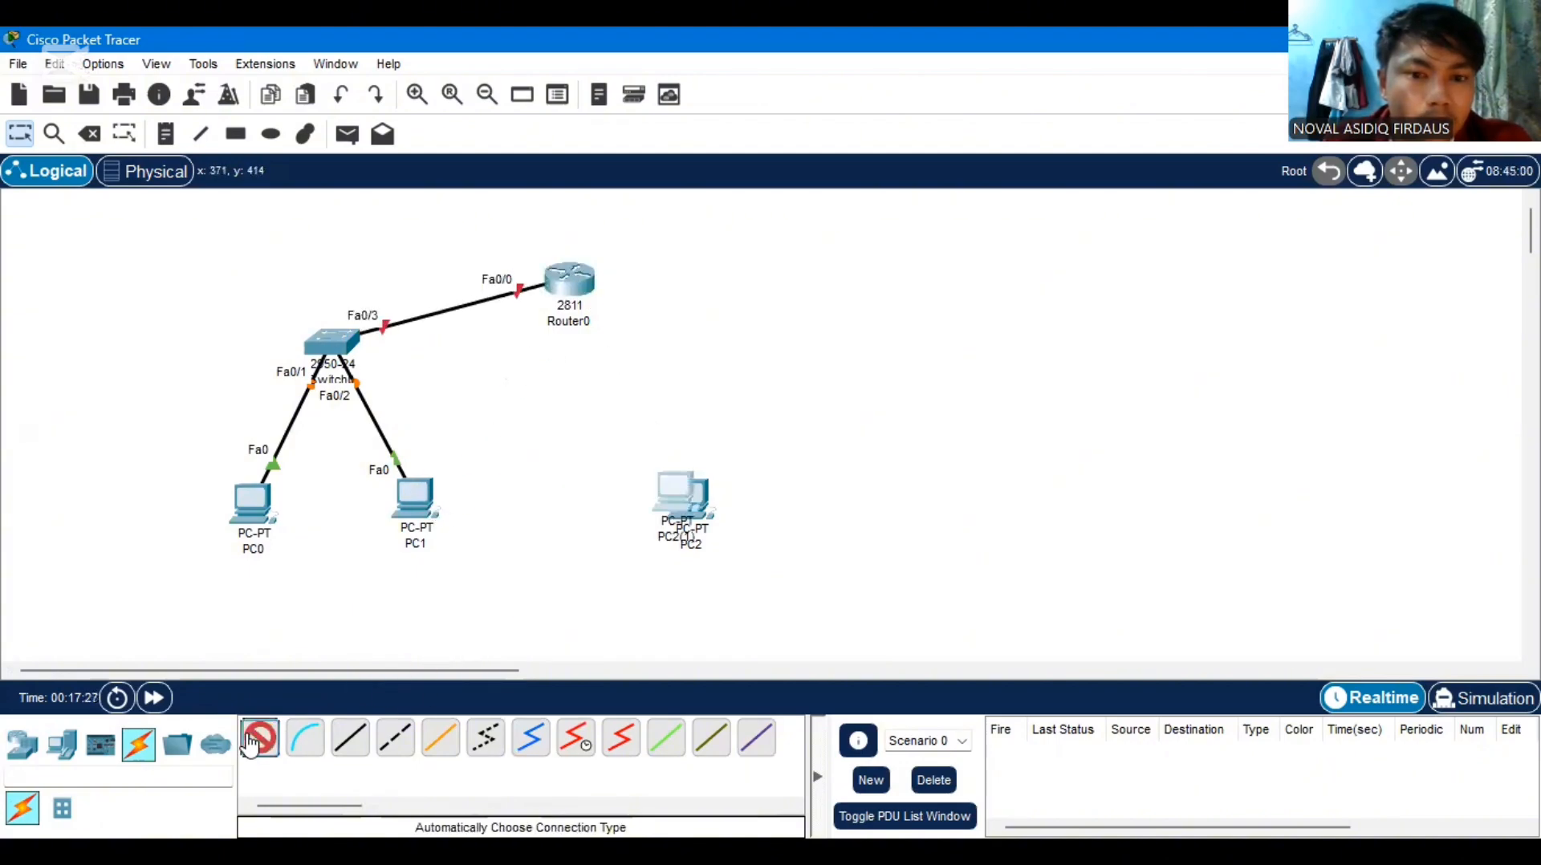
left_click(588, 277)
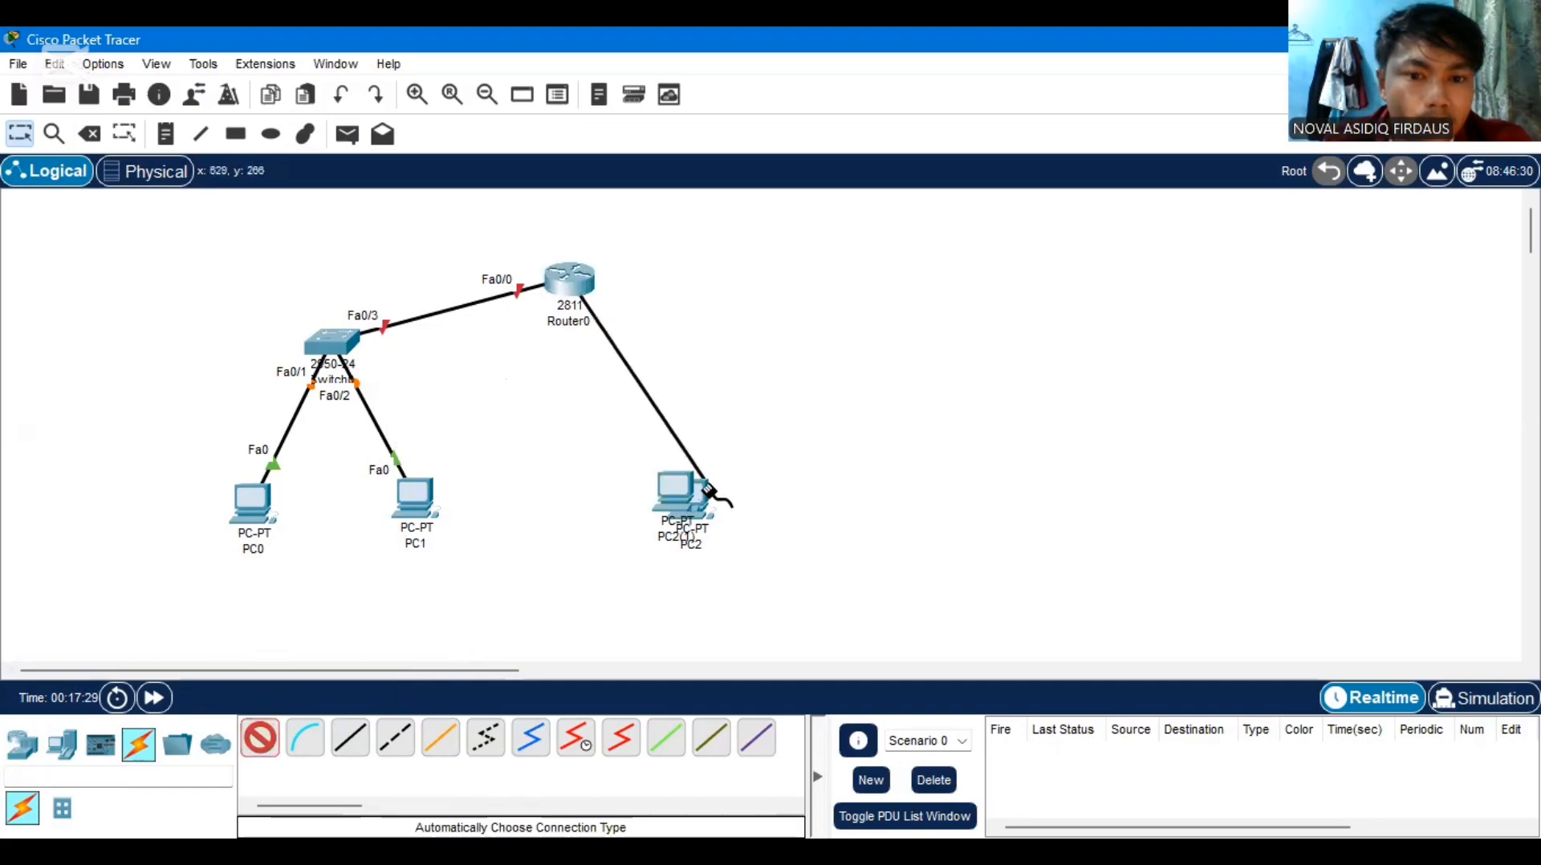
left_click(704, 494)
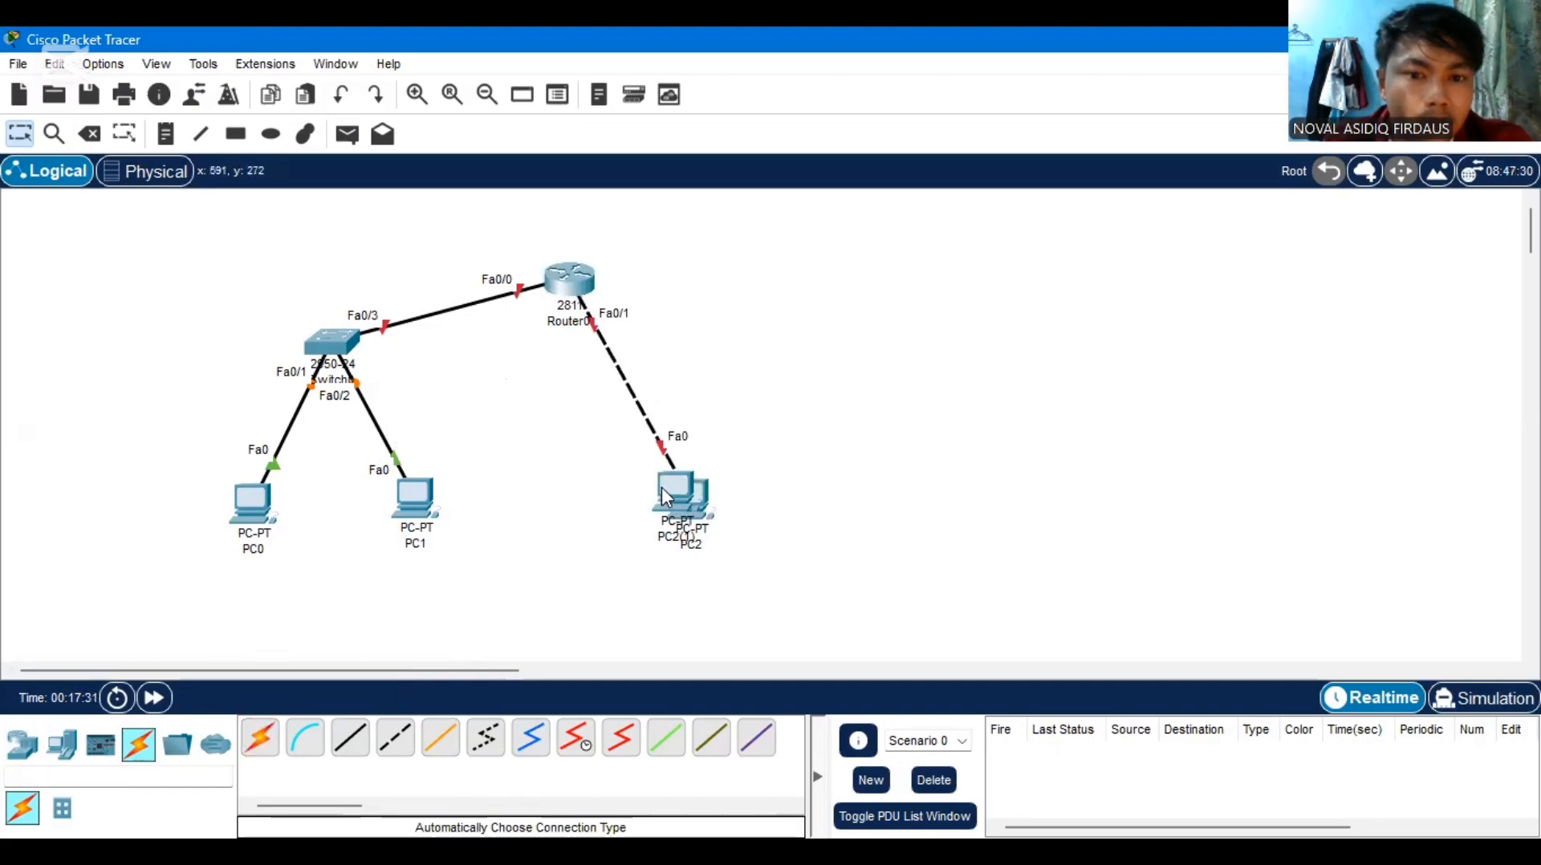
Move the duplicate PC2(1) away from PC2 and delete it
left_click_drag(663, 488, 564, 503)
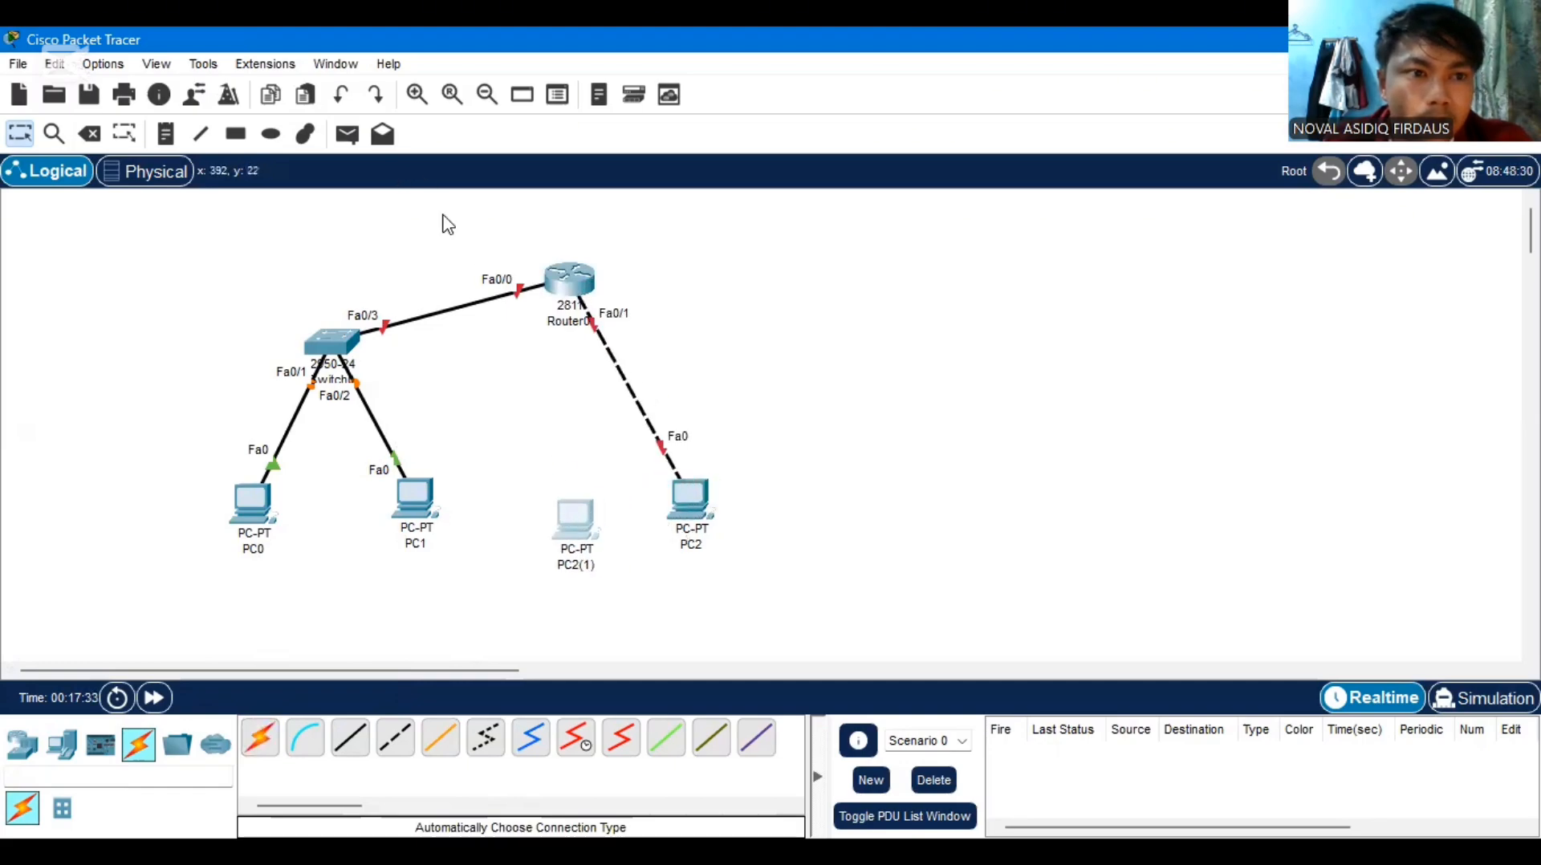
left_click(80, 137)
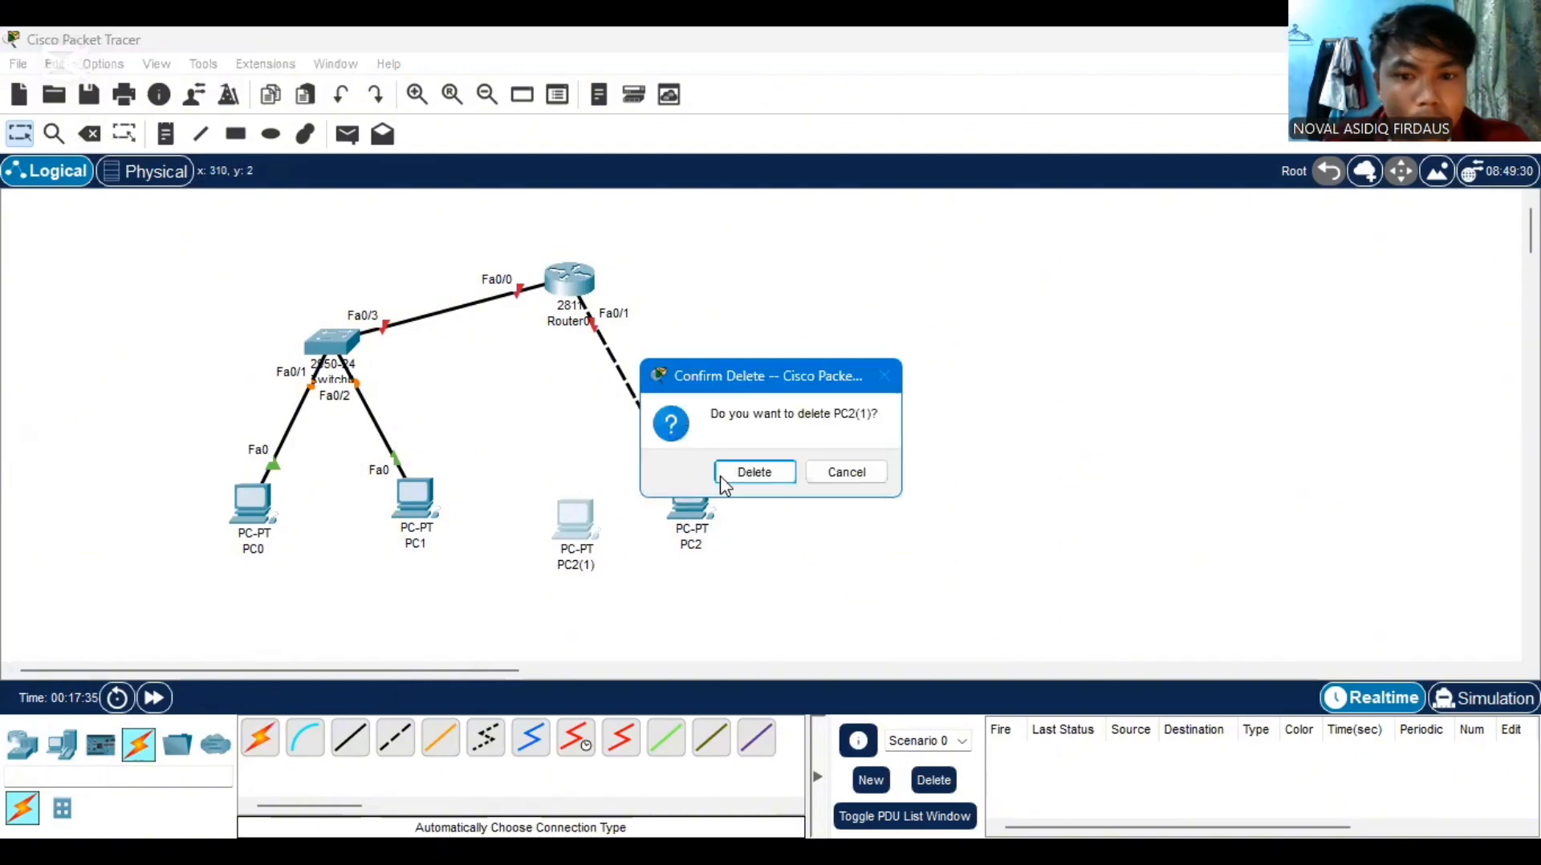
left_click(745, 478)
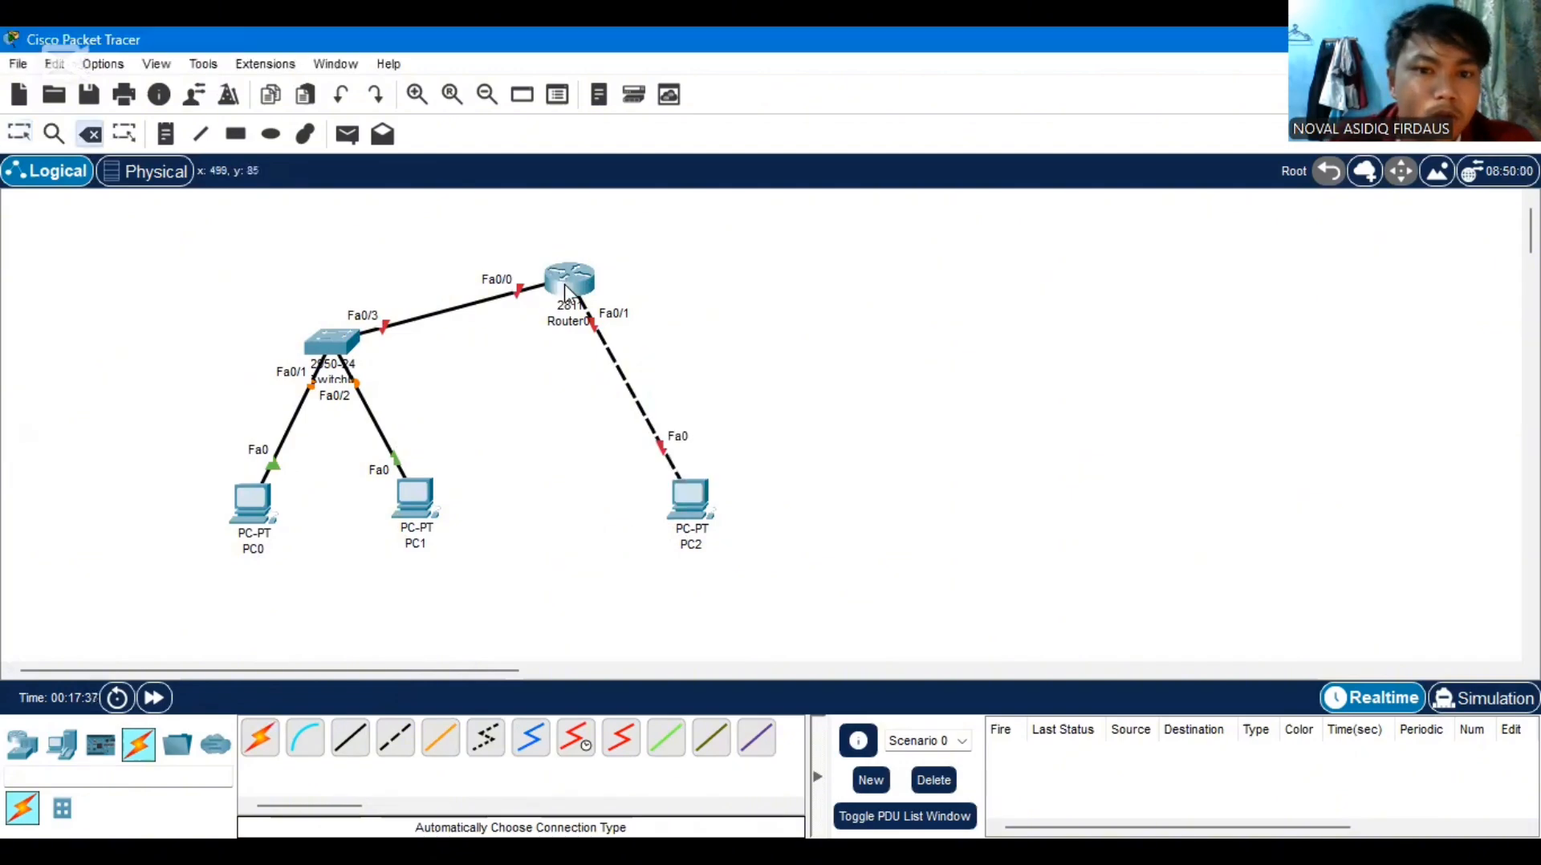
left_click(566, 293)
left_click(853, 471)
key("Escape")
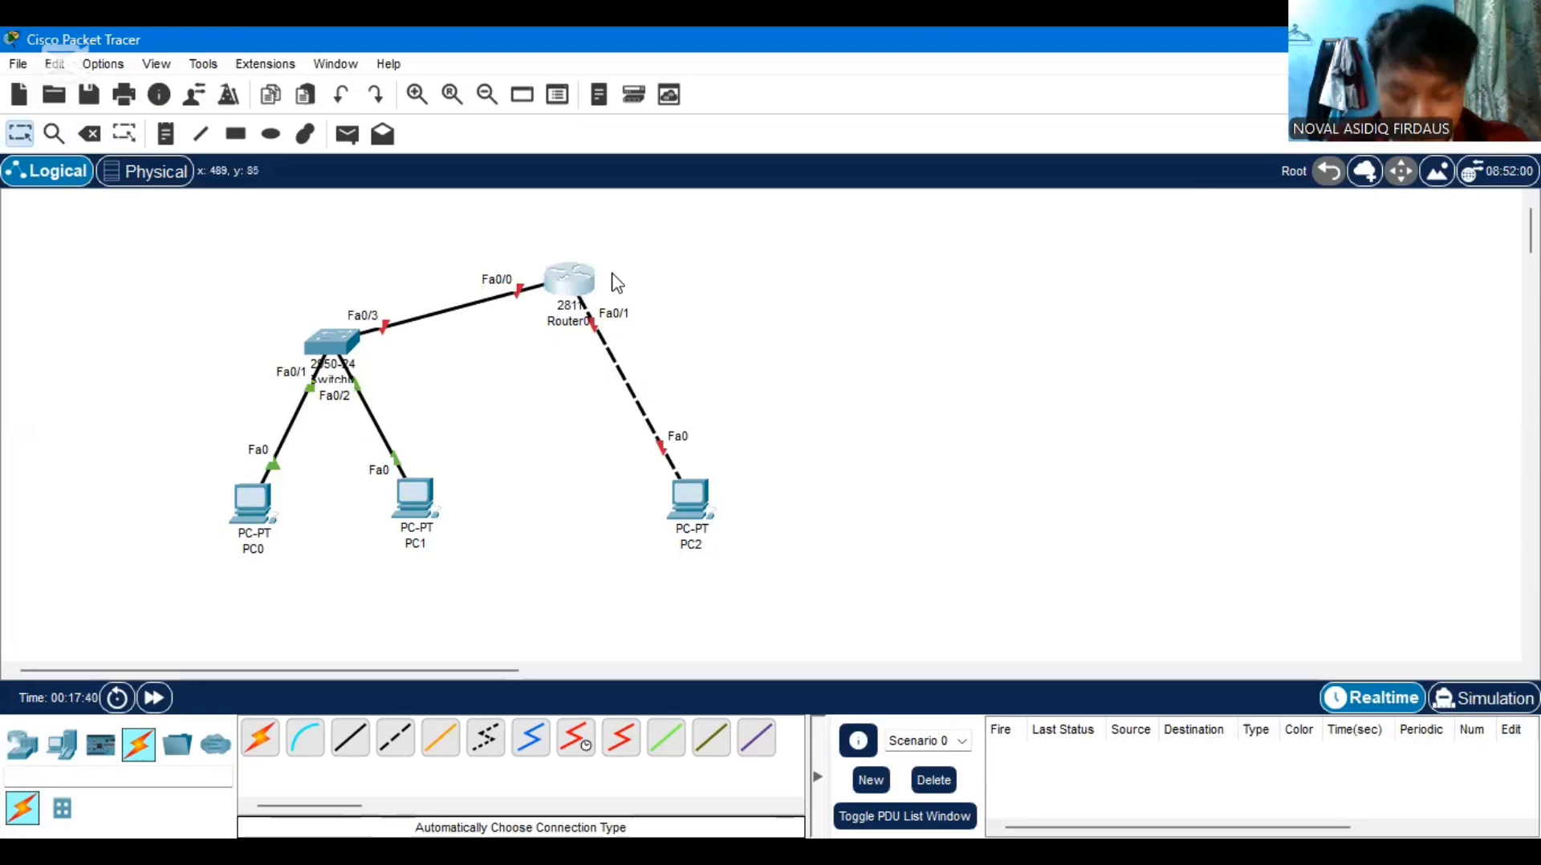
Set Router0's hostname to admin in its command line and define the enable secret password
key("alt+Tab")
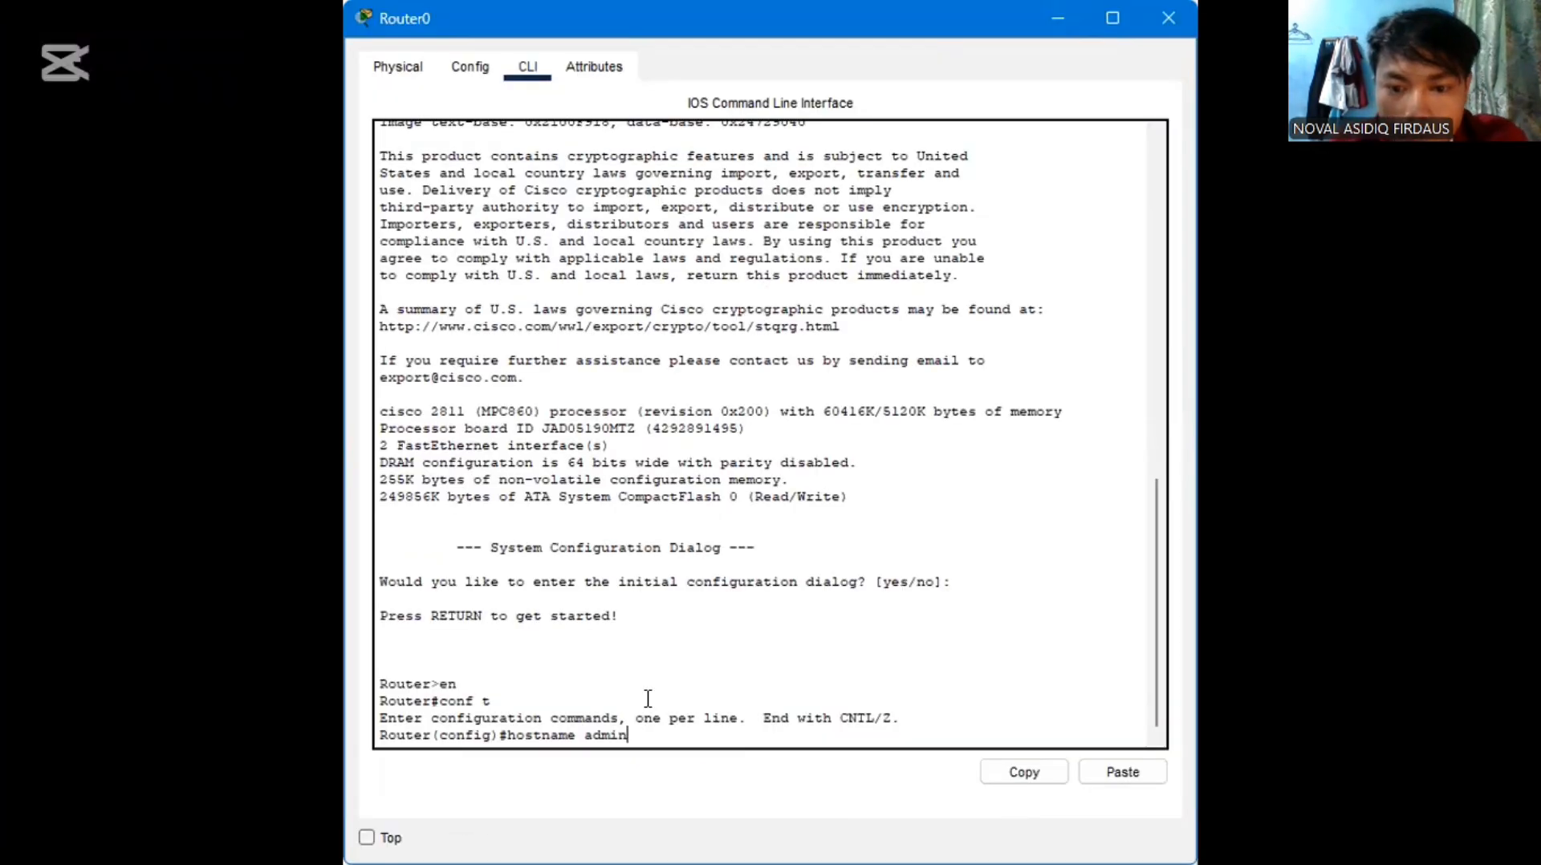
key("Return")
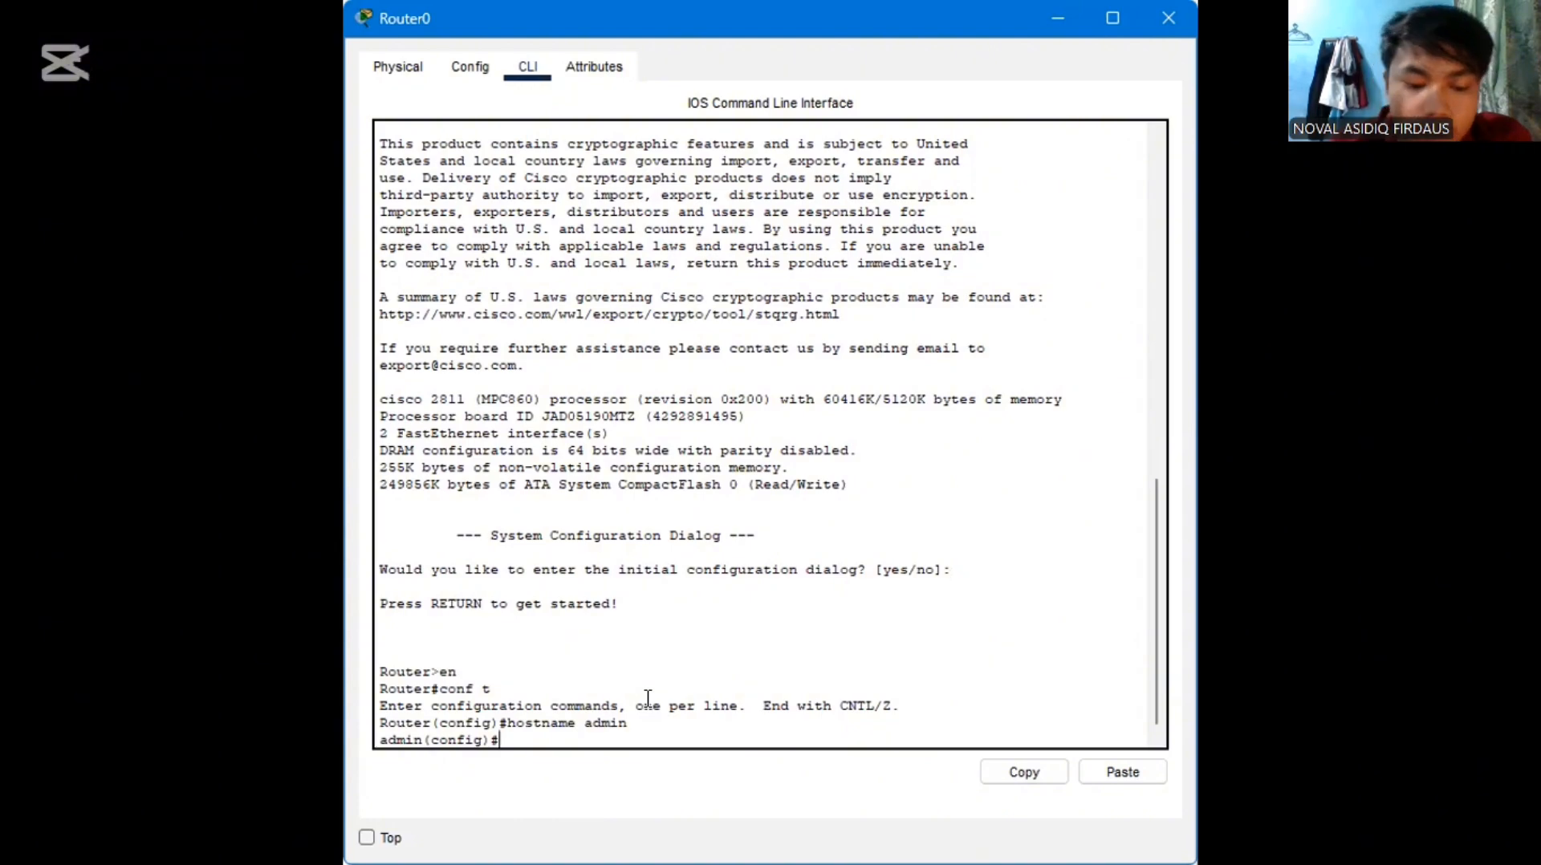
type("enable")
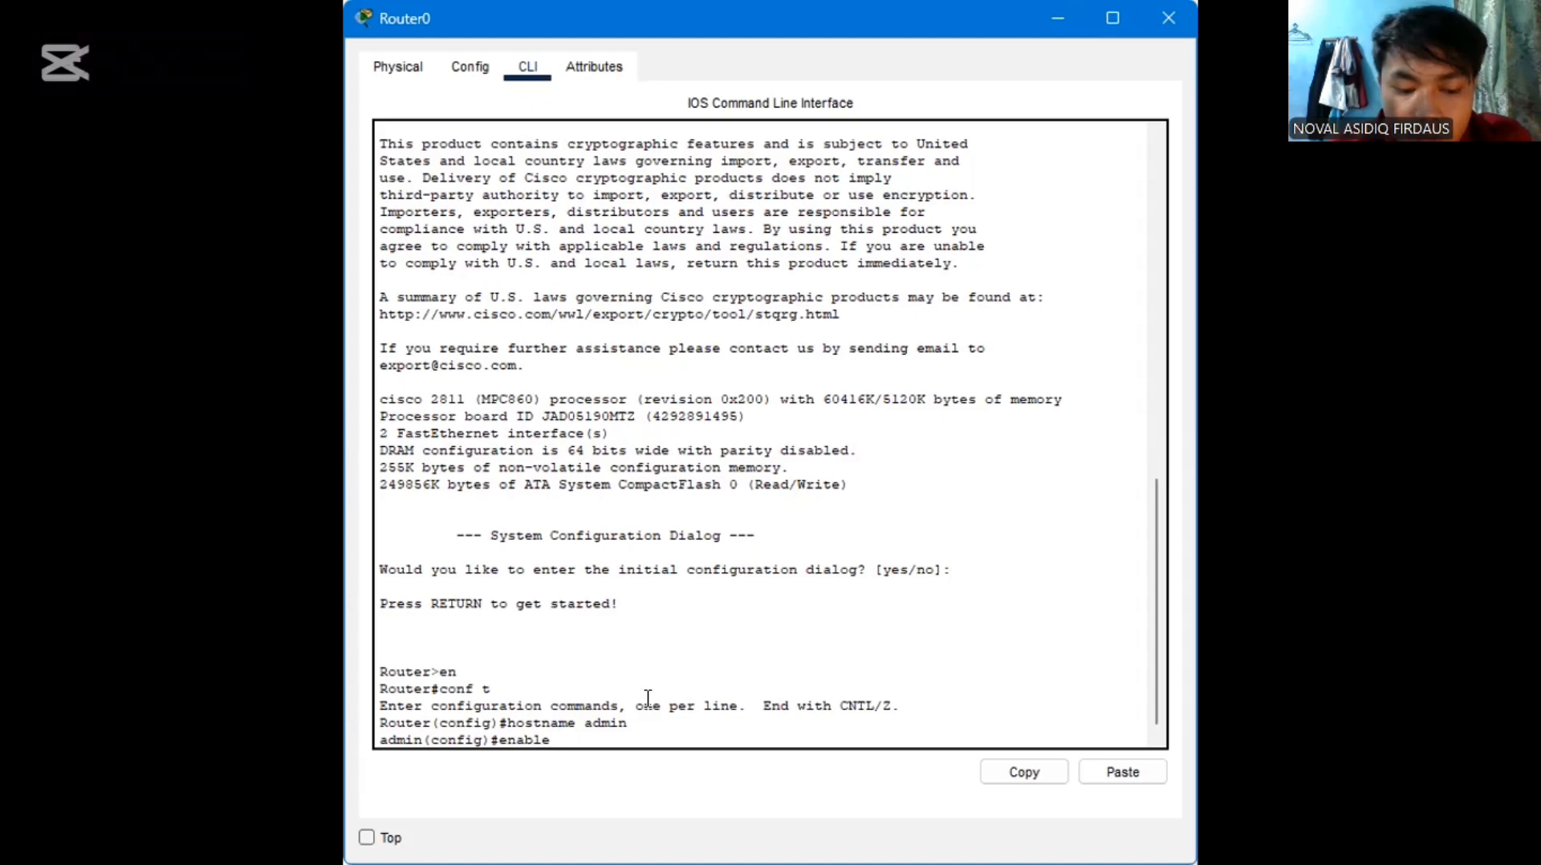
type("sect")
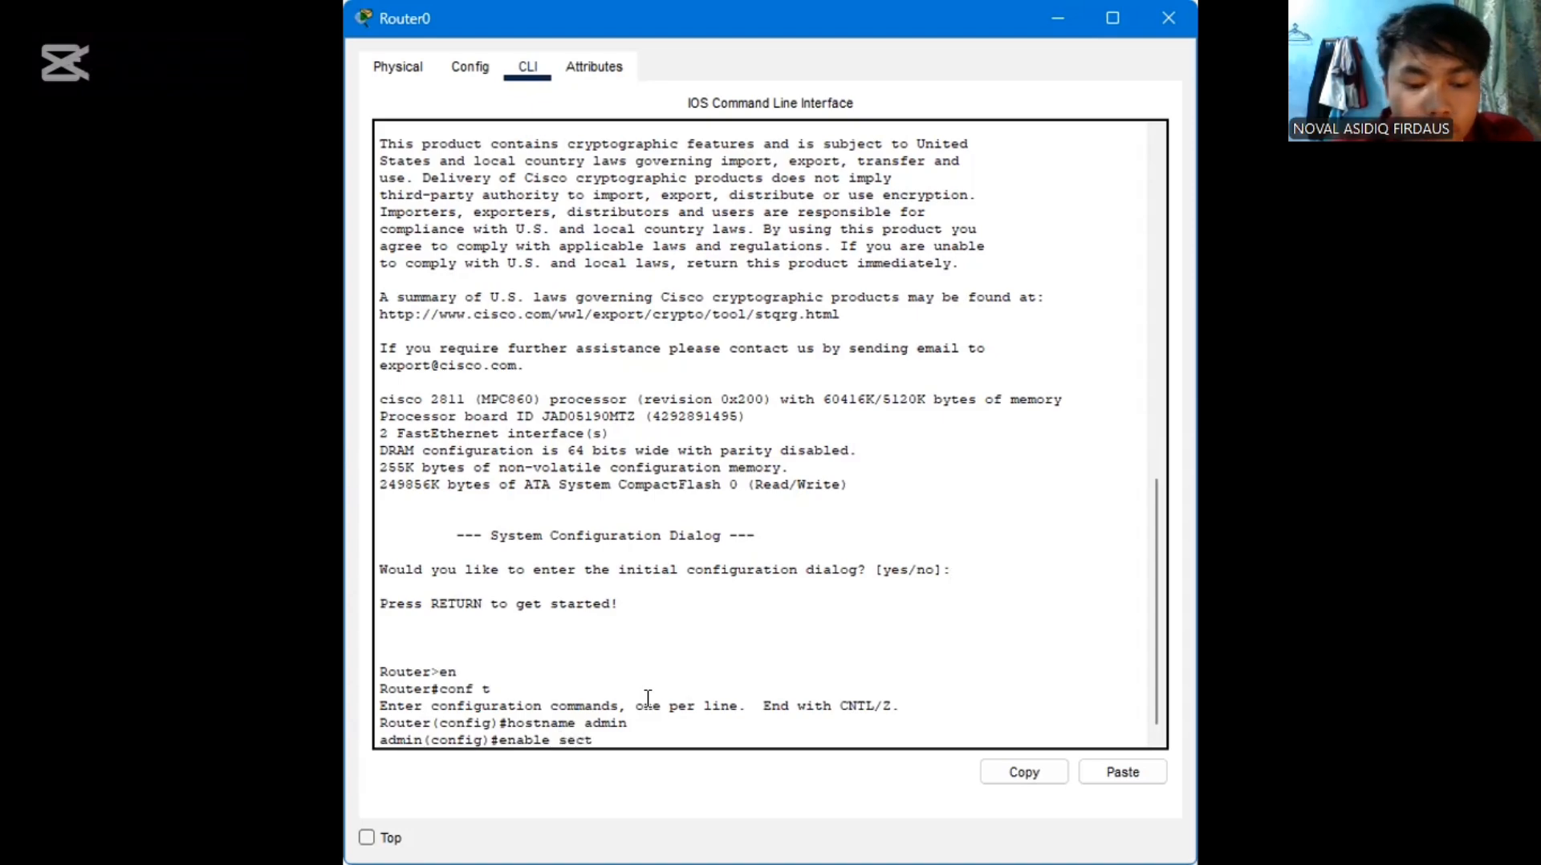
key("BackSpace")
type("ret ")
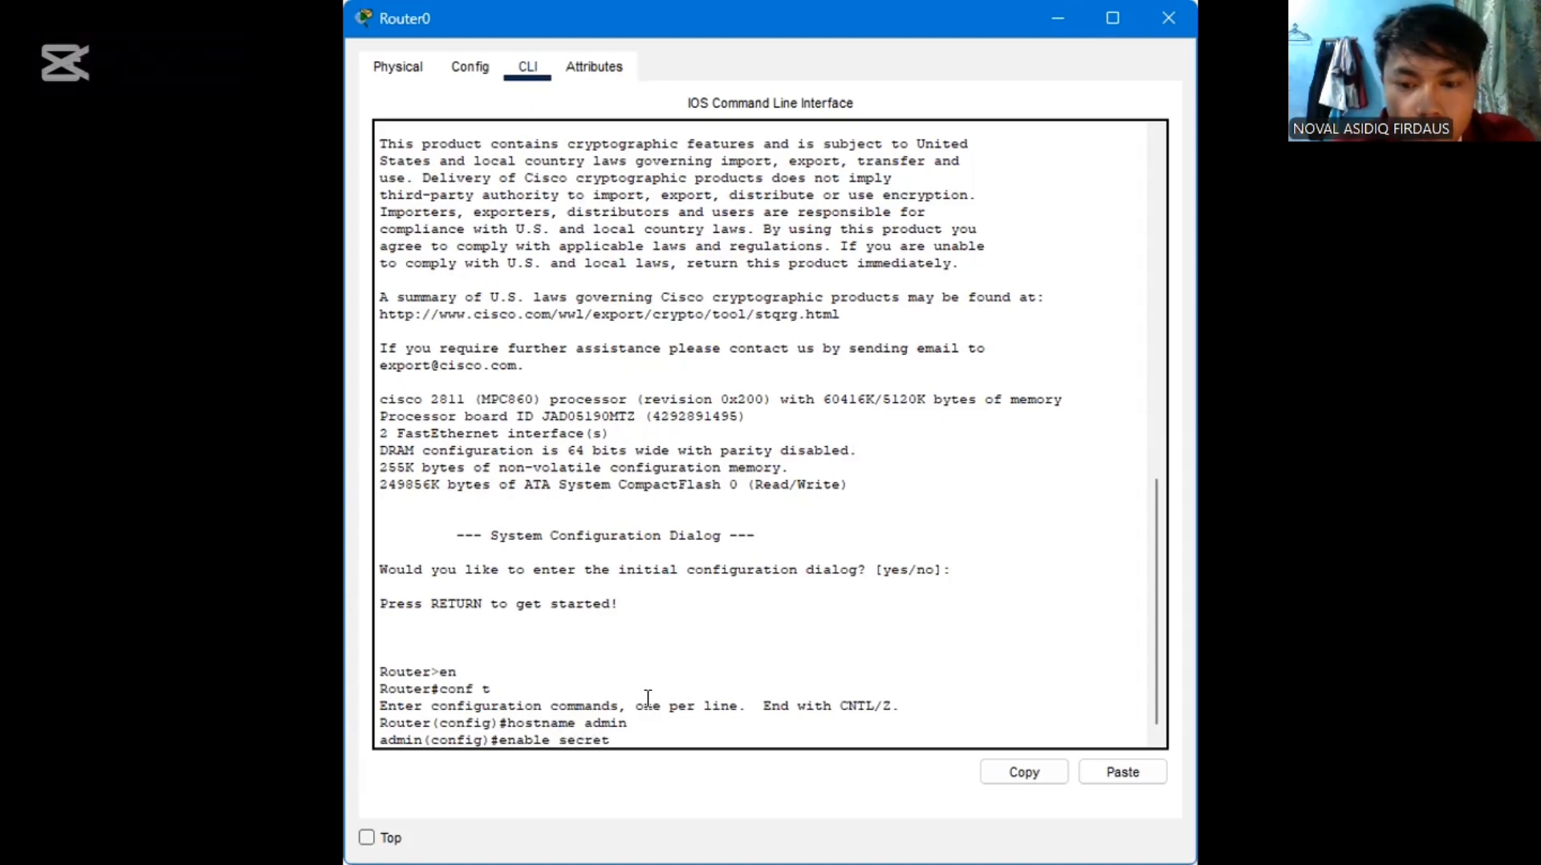
type("admin123")
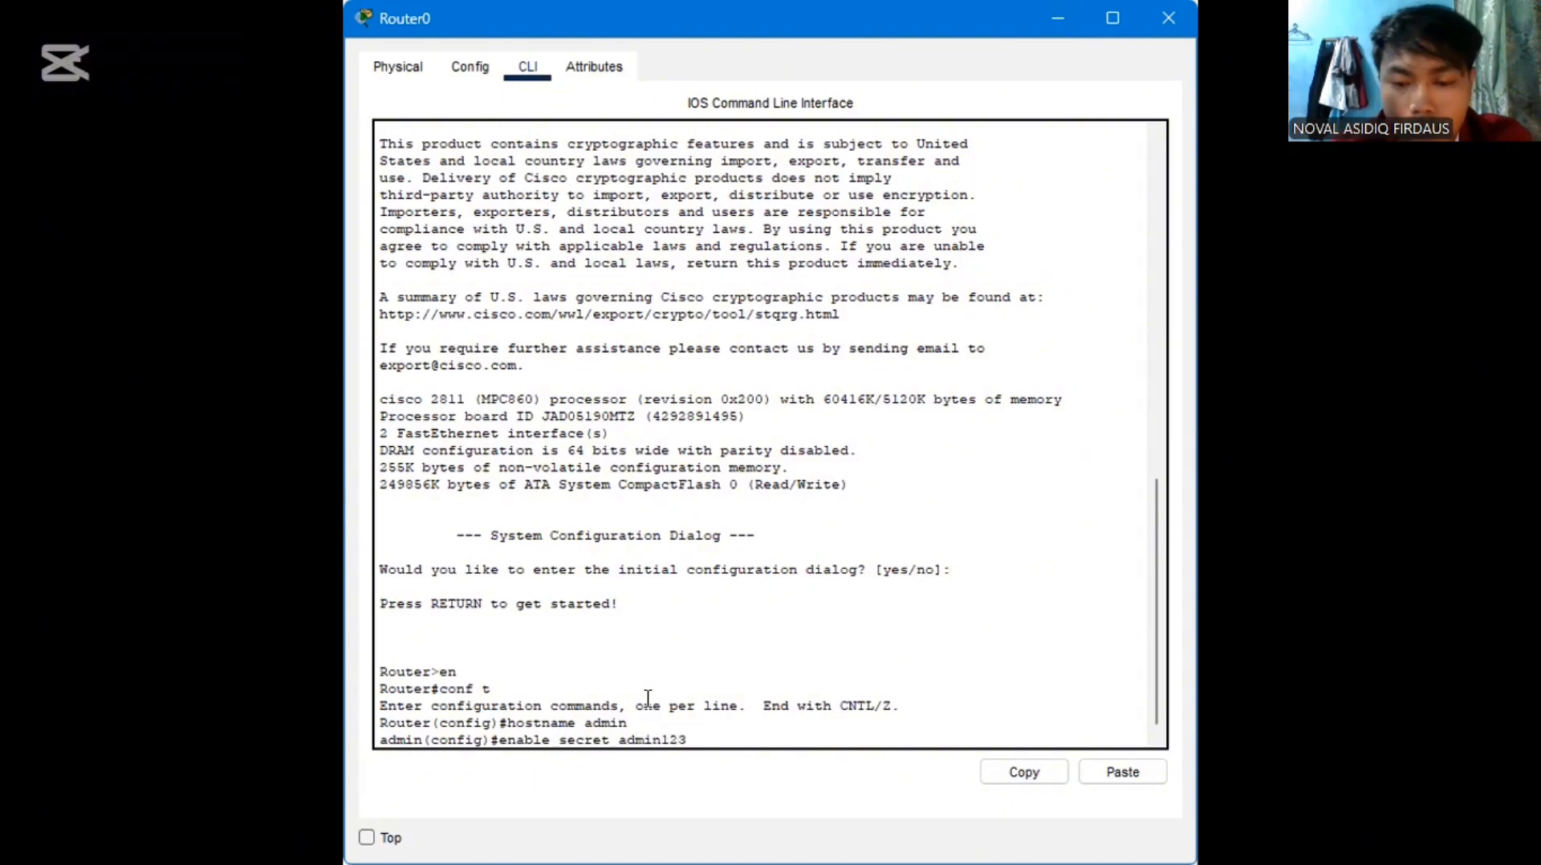
key("Return")
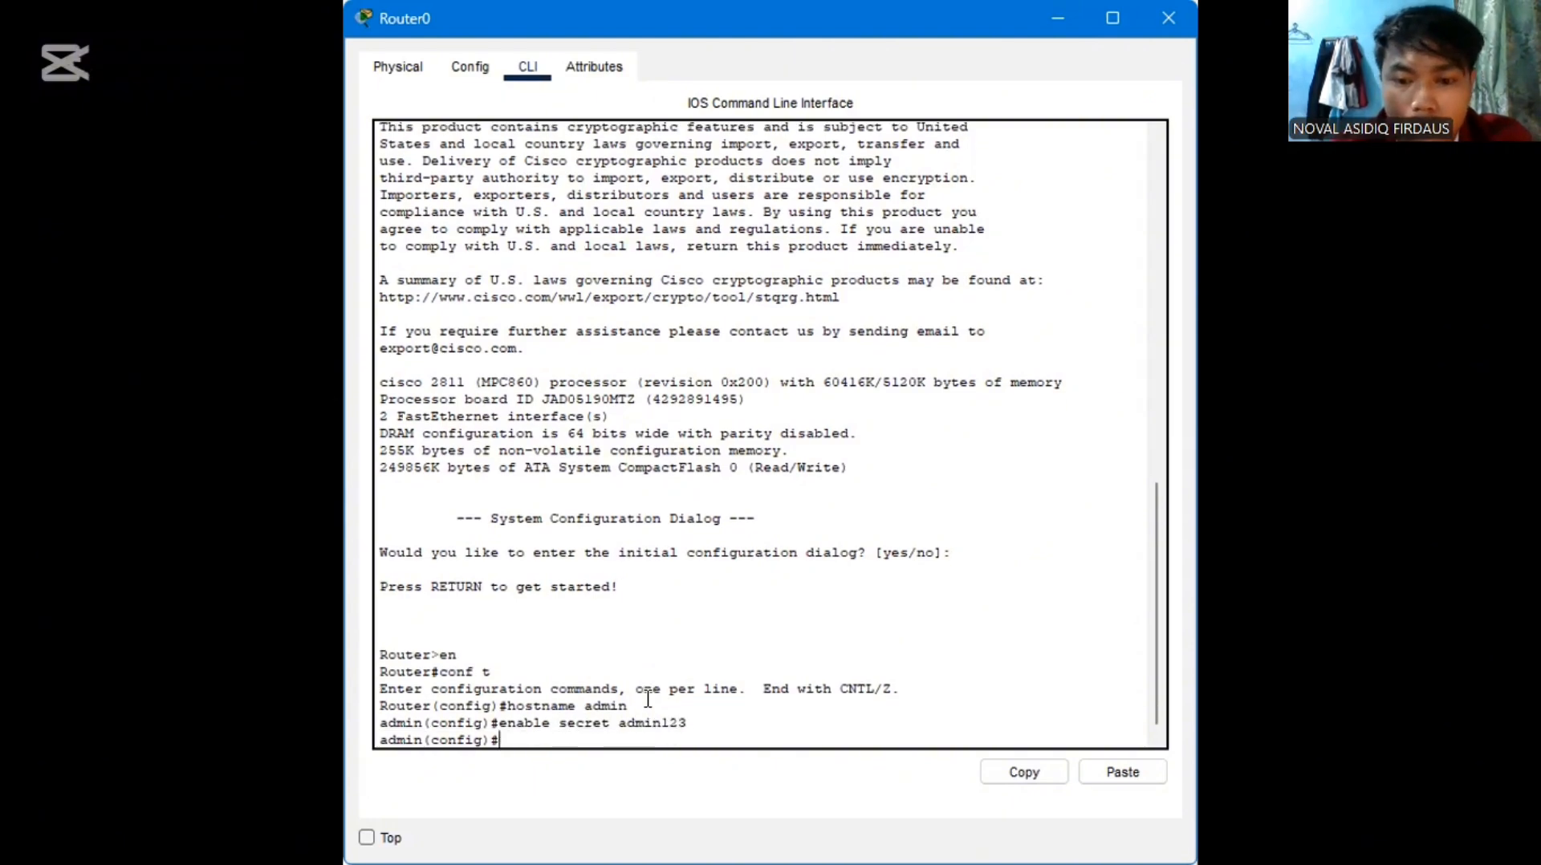
Exit configuration mode, log out of the router's console and start a new console session
type("exit")
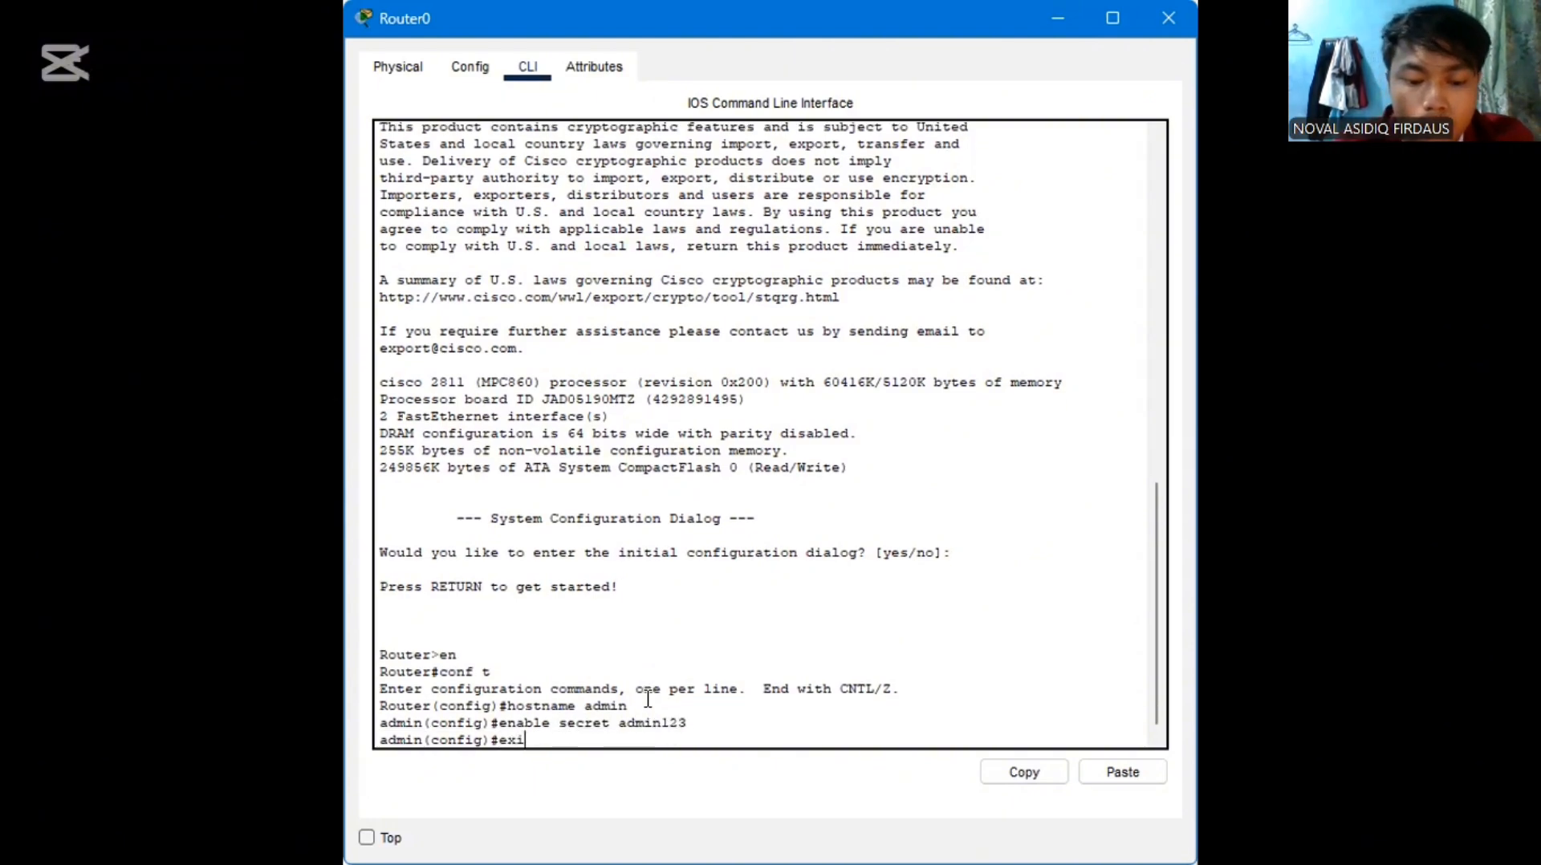
key("Return")
type("exit")
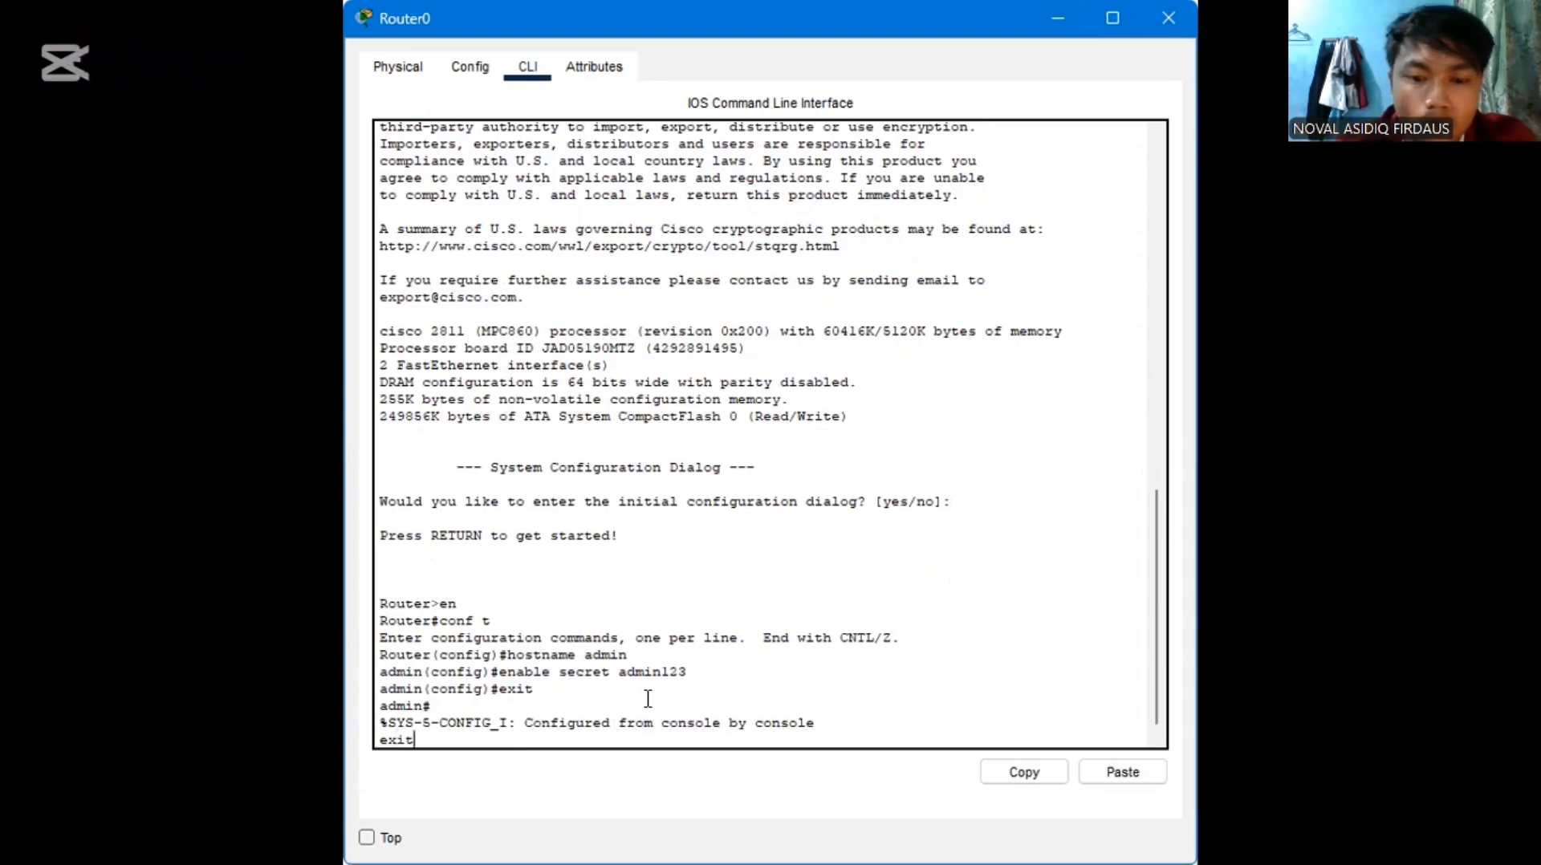
key("Return")
key("Return")
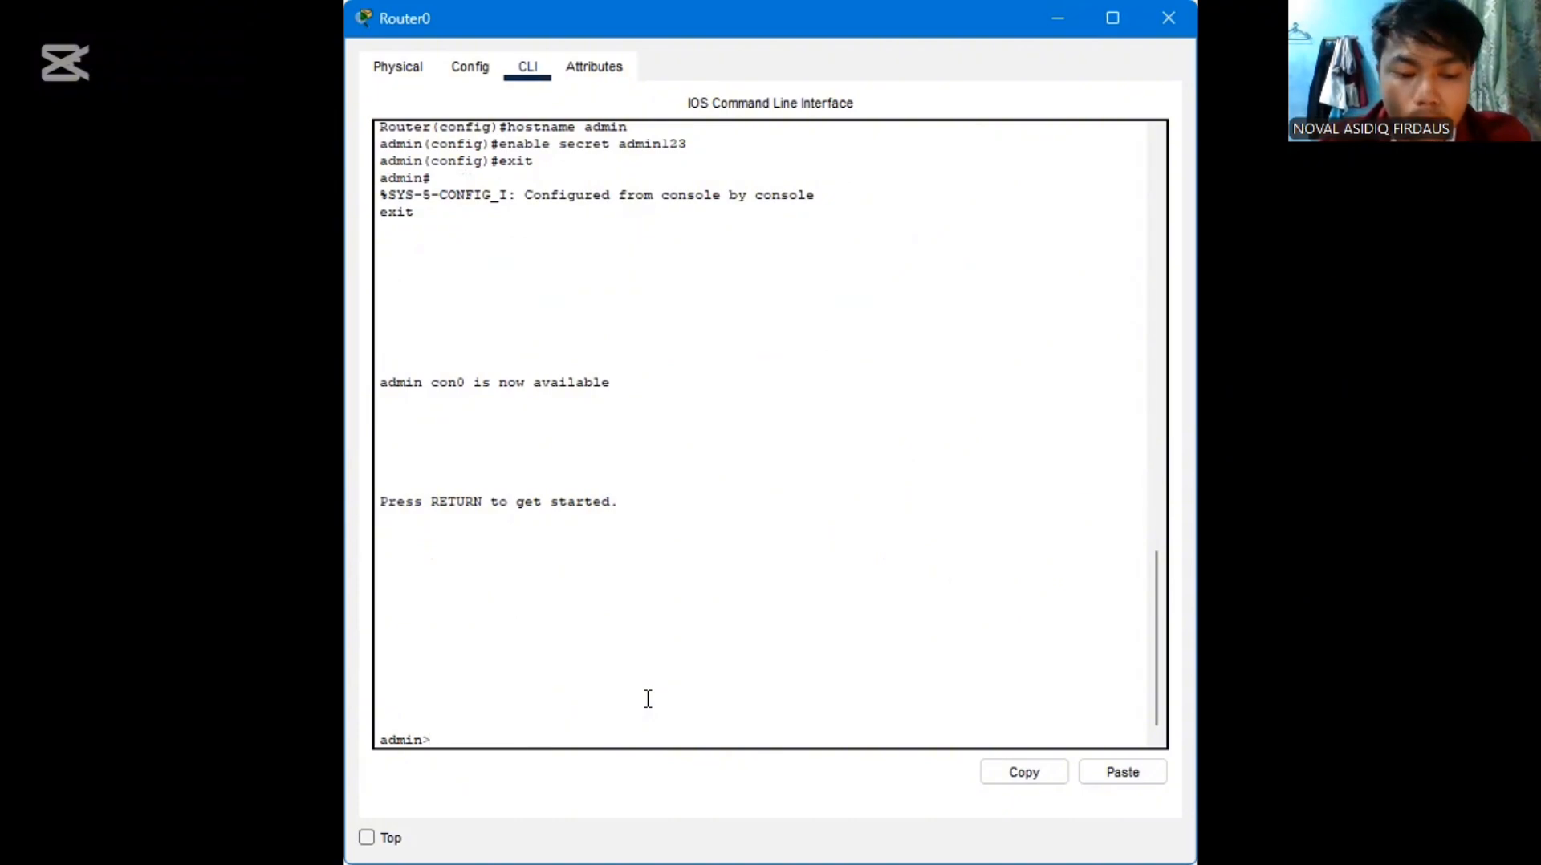
Enter the router's privileged mode with en and supply the enable password
type("en")
key("Return")
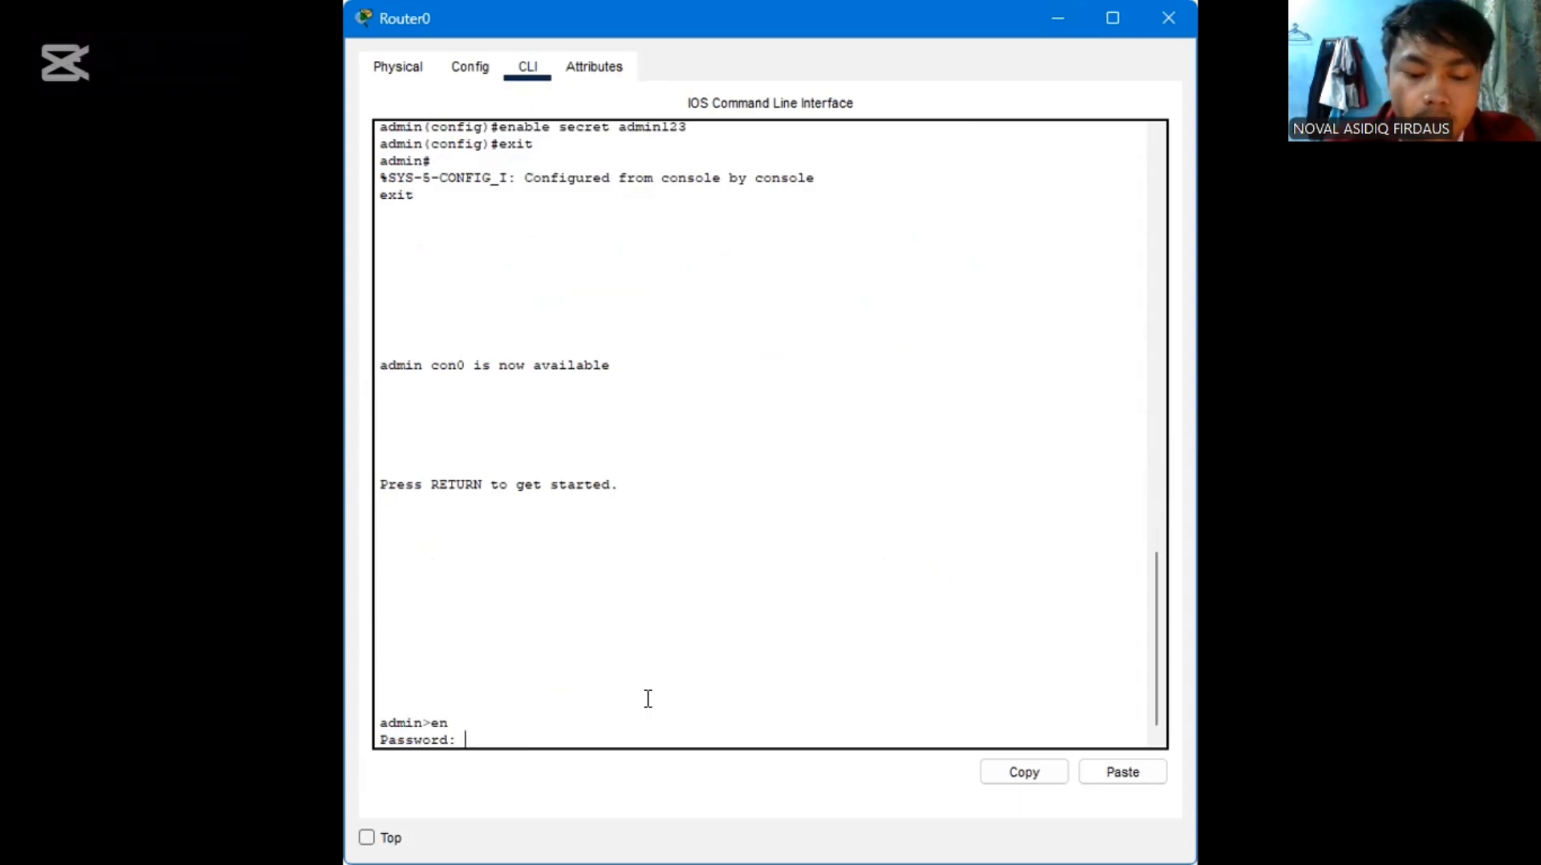
key("Return")
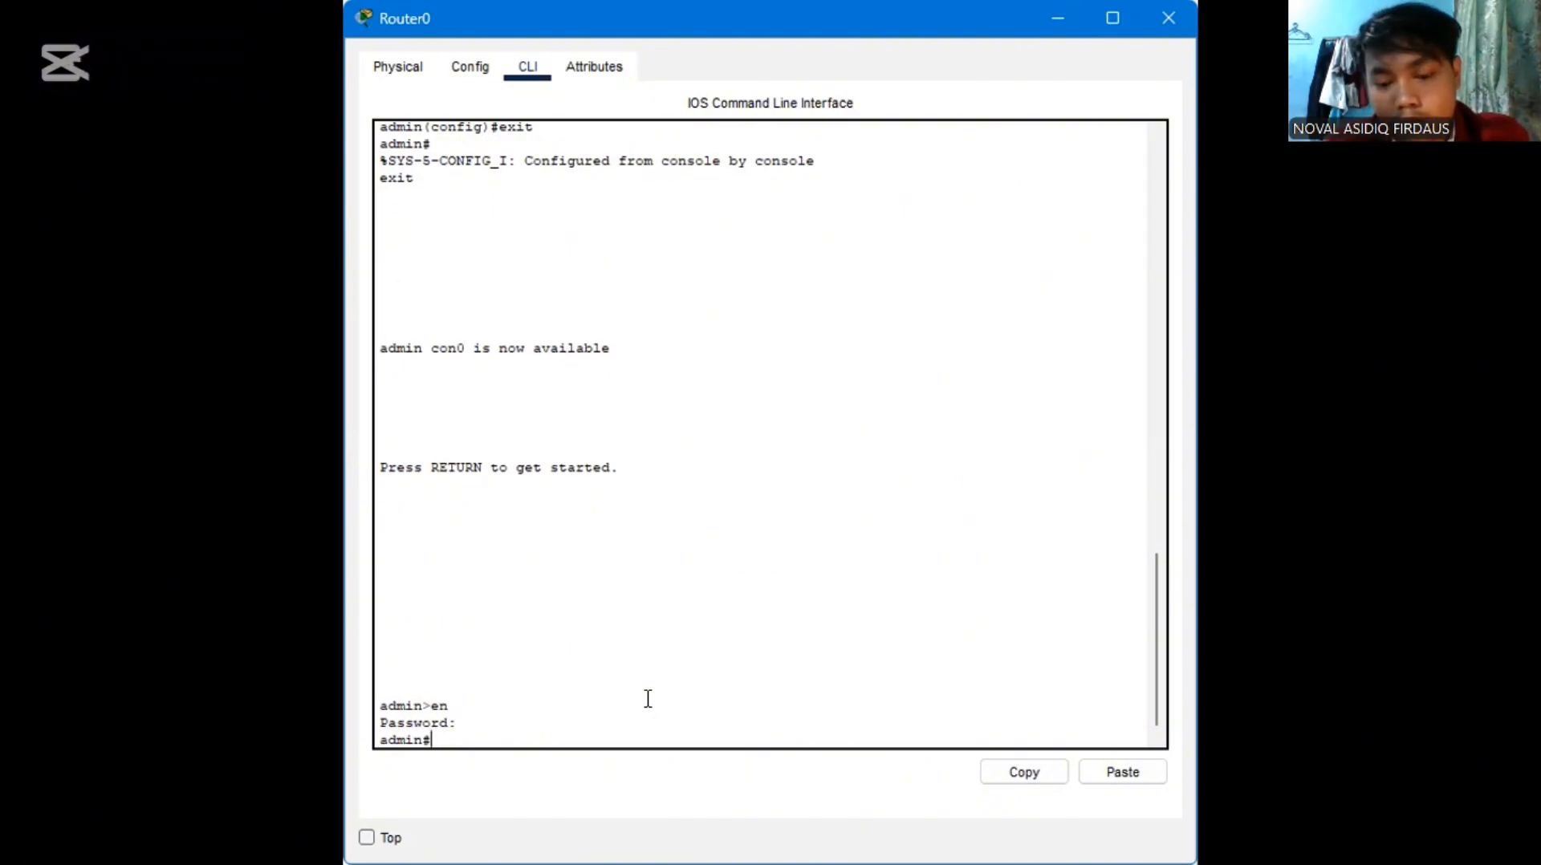
Enter the router's global configuration mode with conf t
type("con")
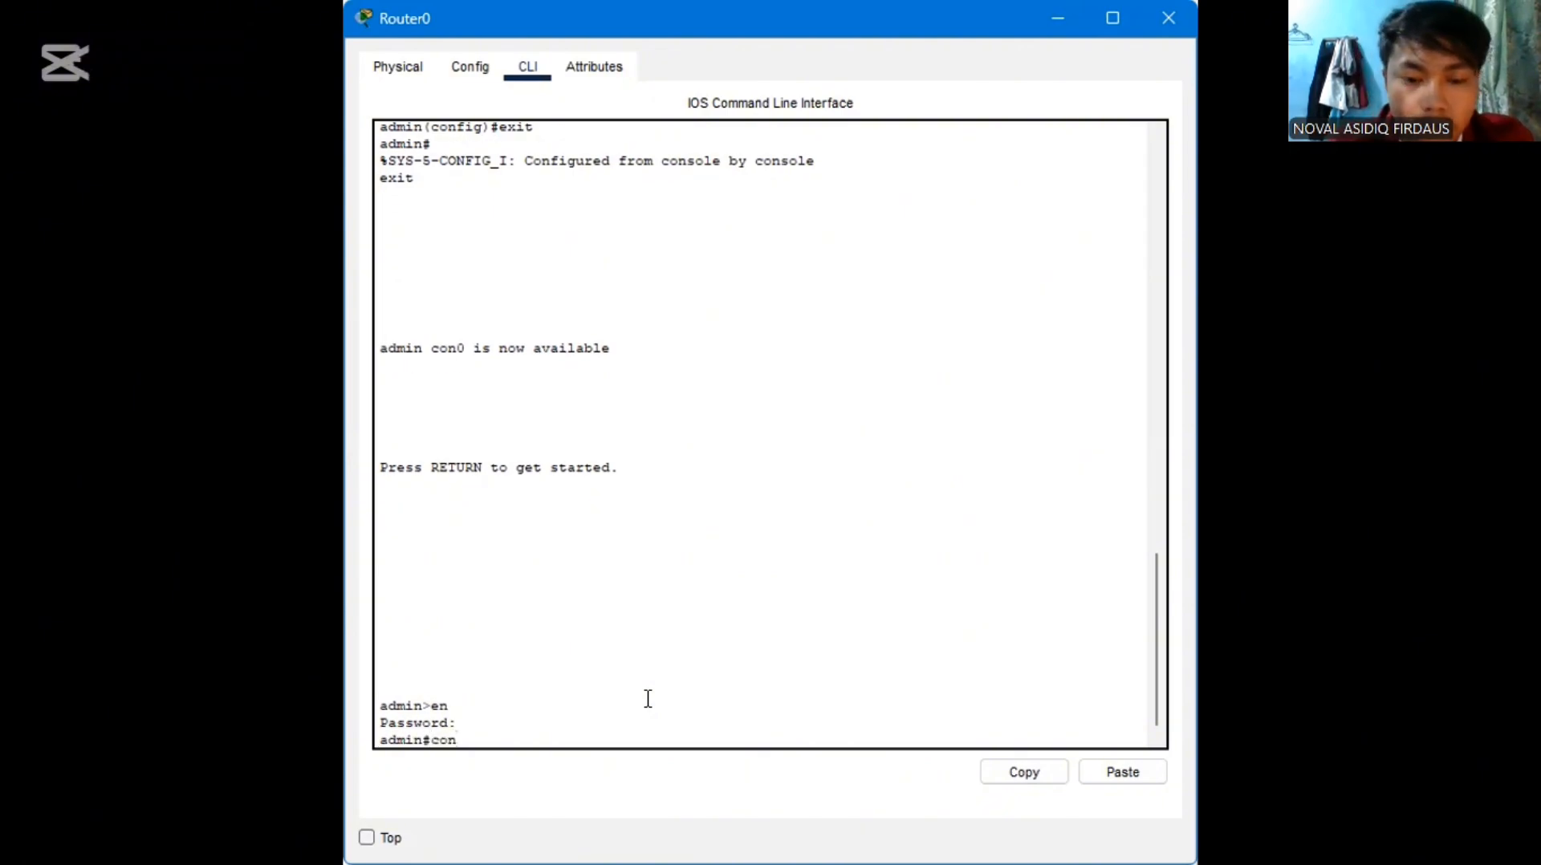
type("f t")
key("Return")
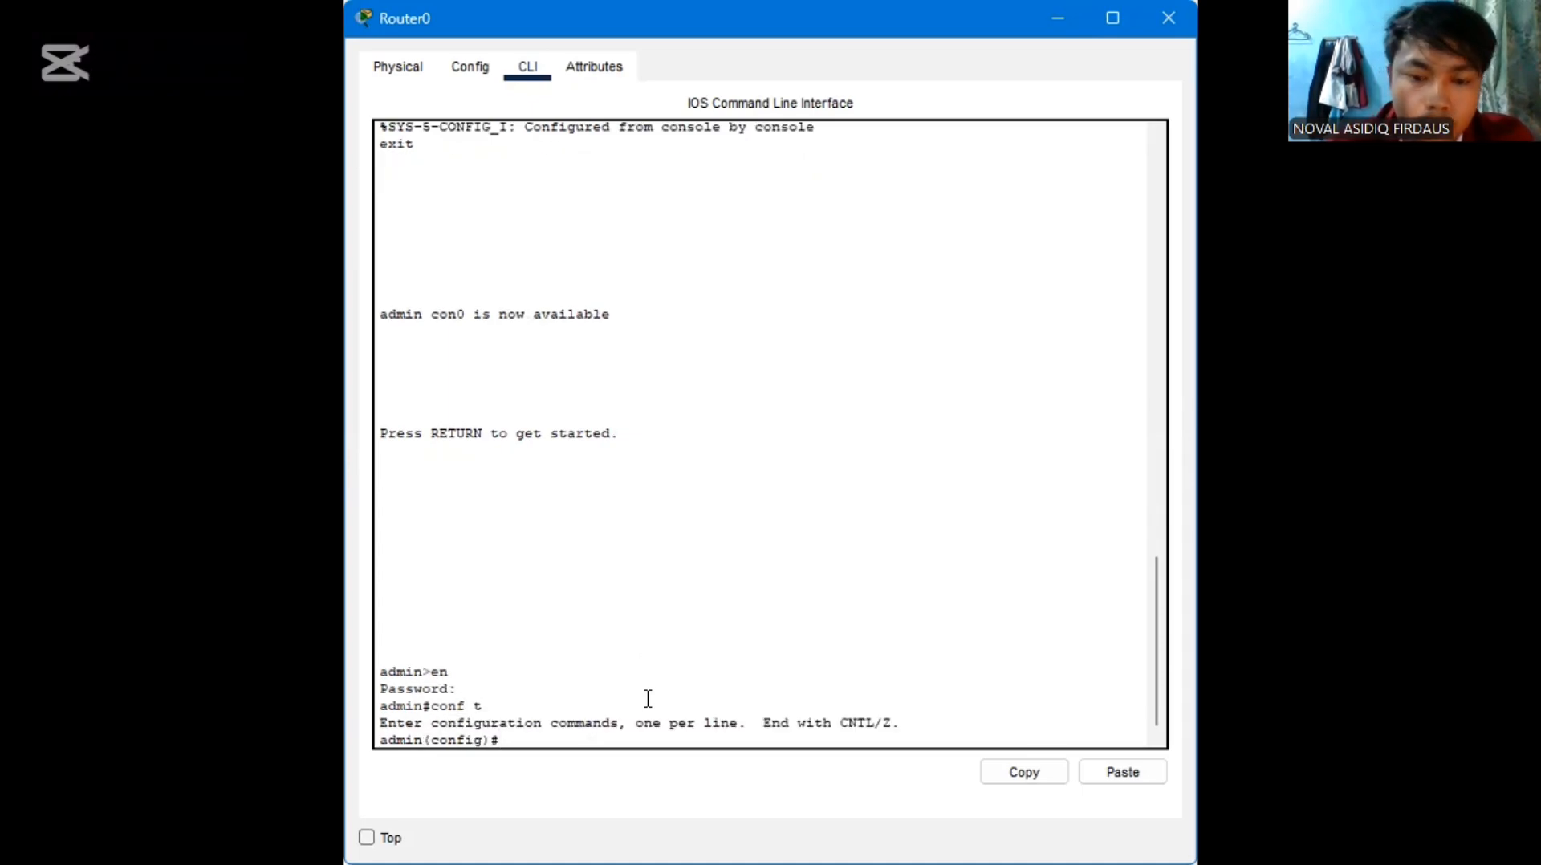
Select interface fa0/0 on the router and enable it with no shutdown
type("in")
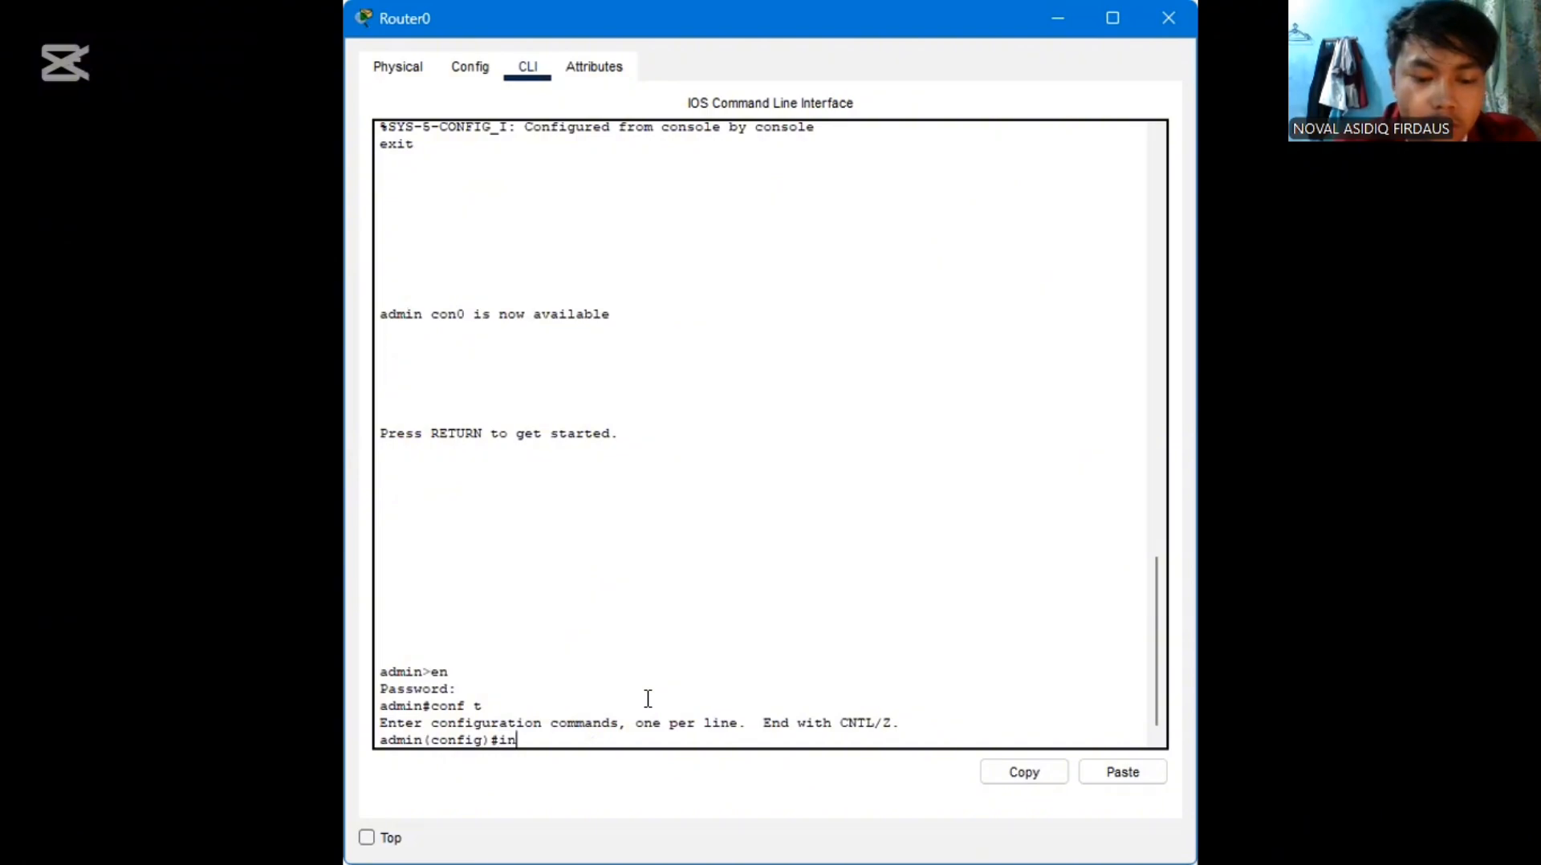
type("t fa 0")
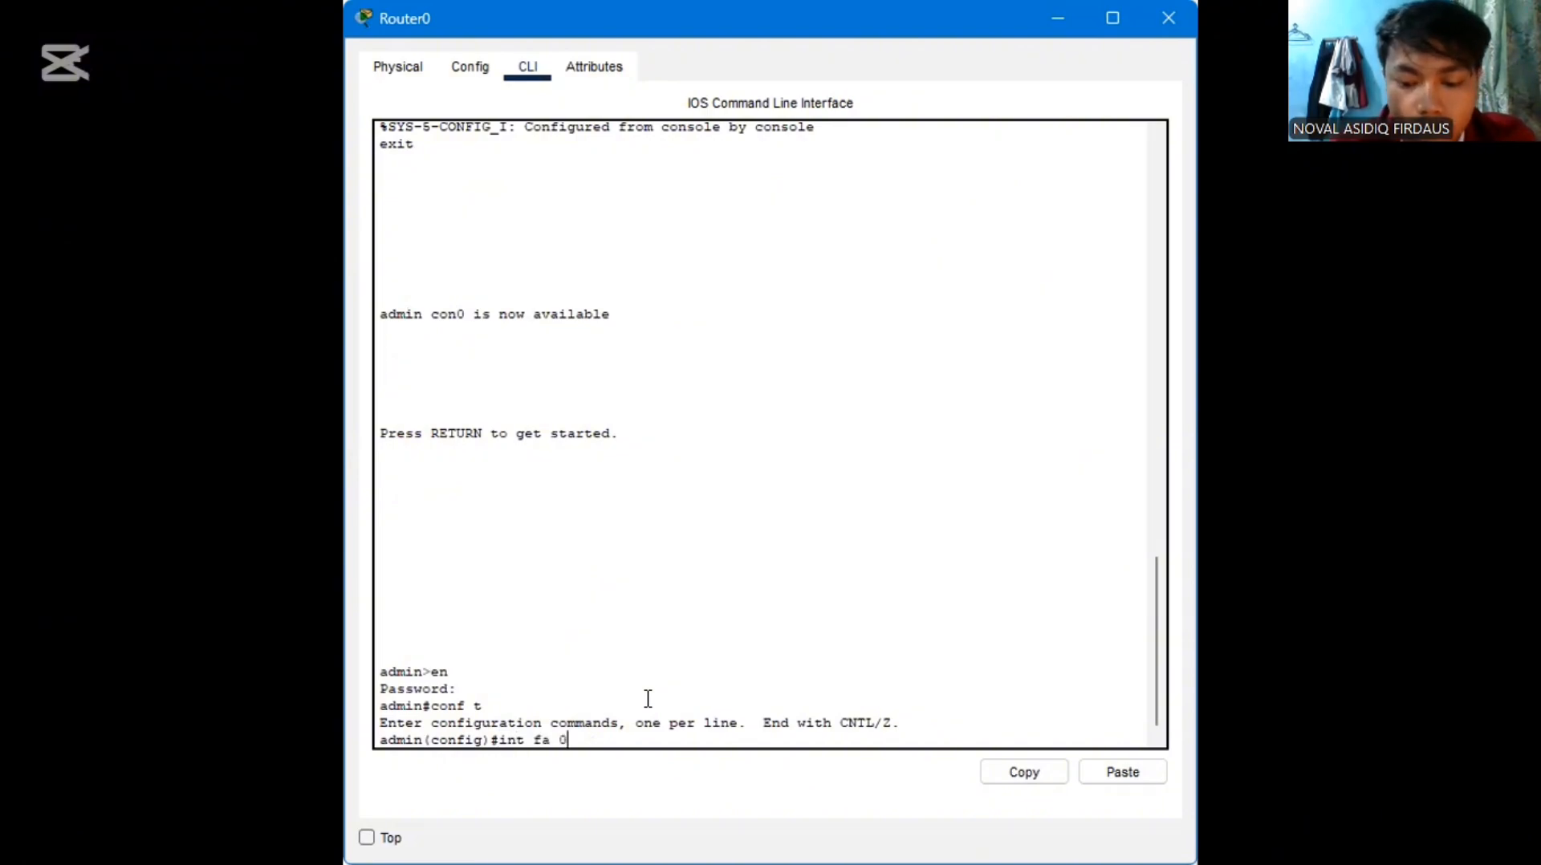
key("BackSpace")
key("BackSpace")
type("0/0")
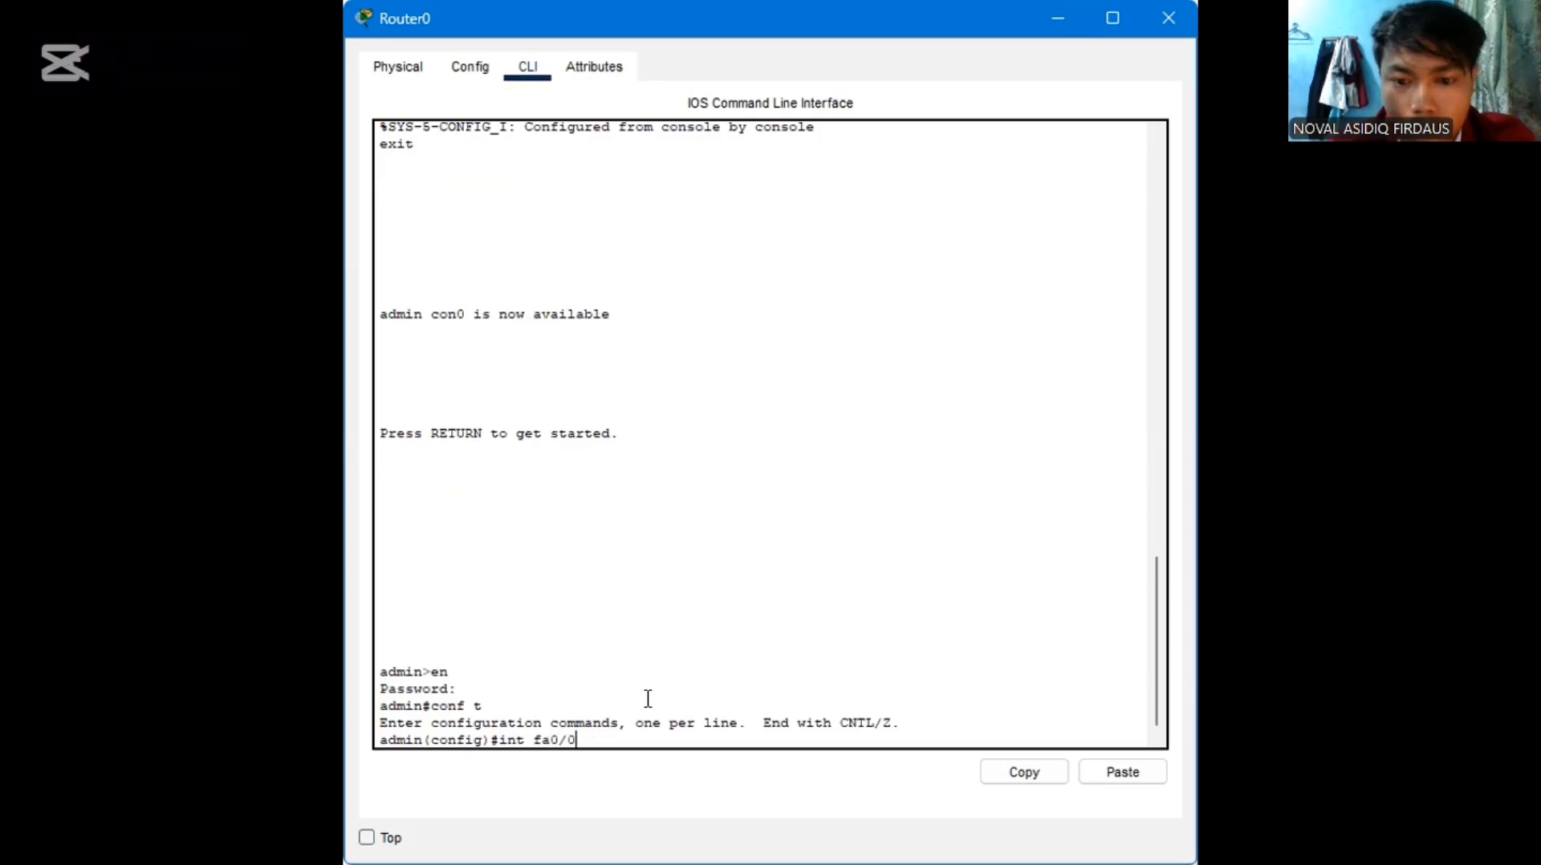
key("Return")
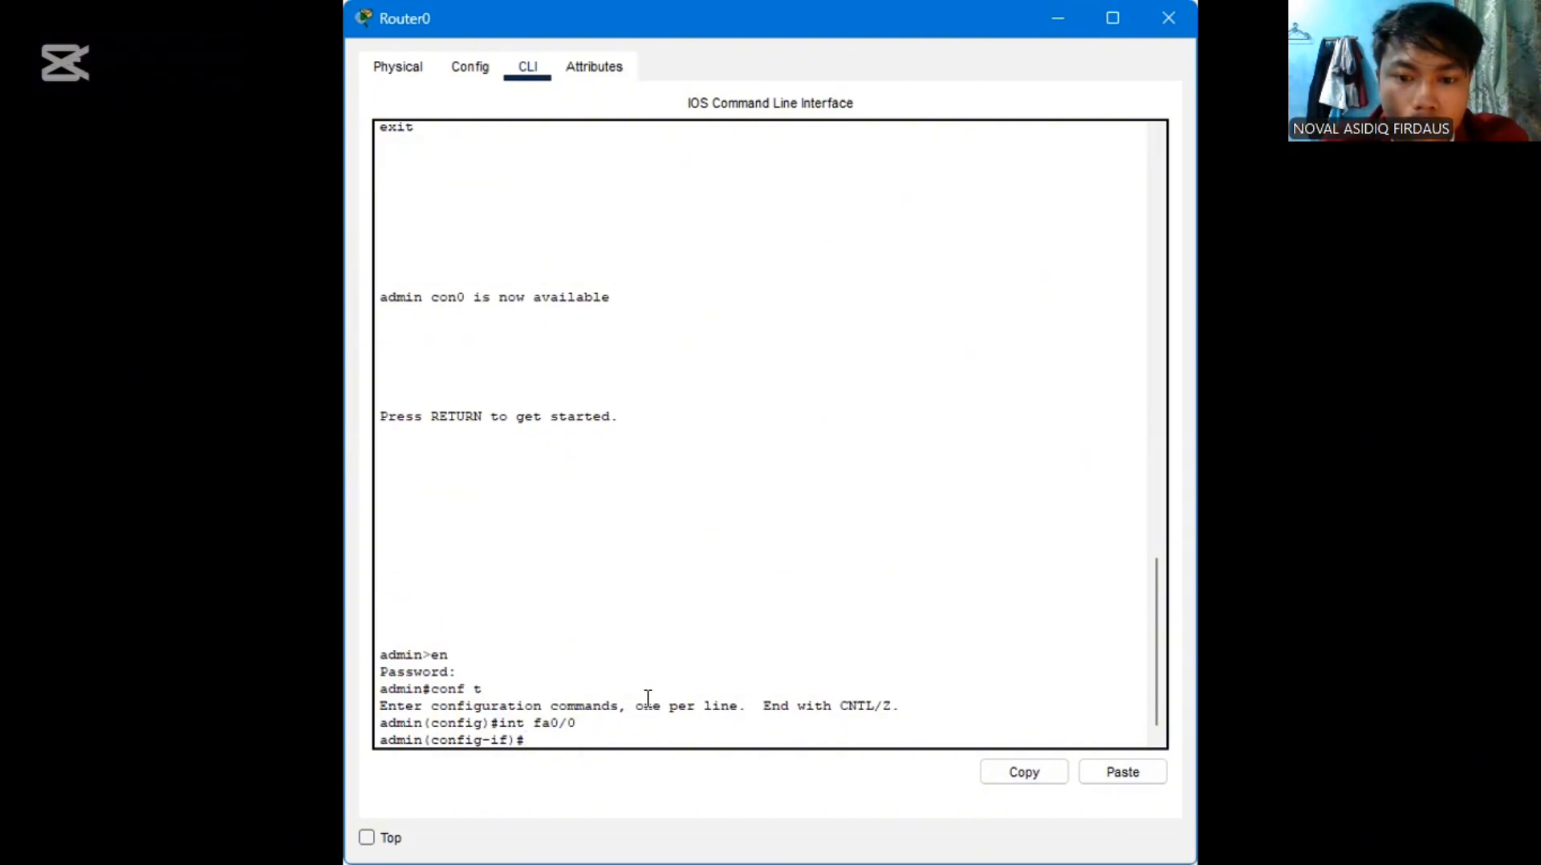
type("no")
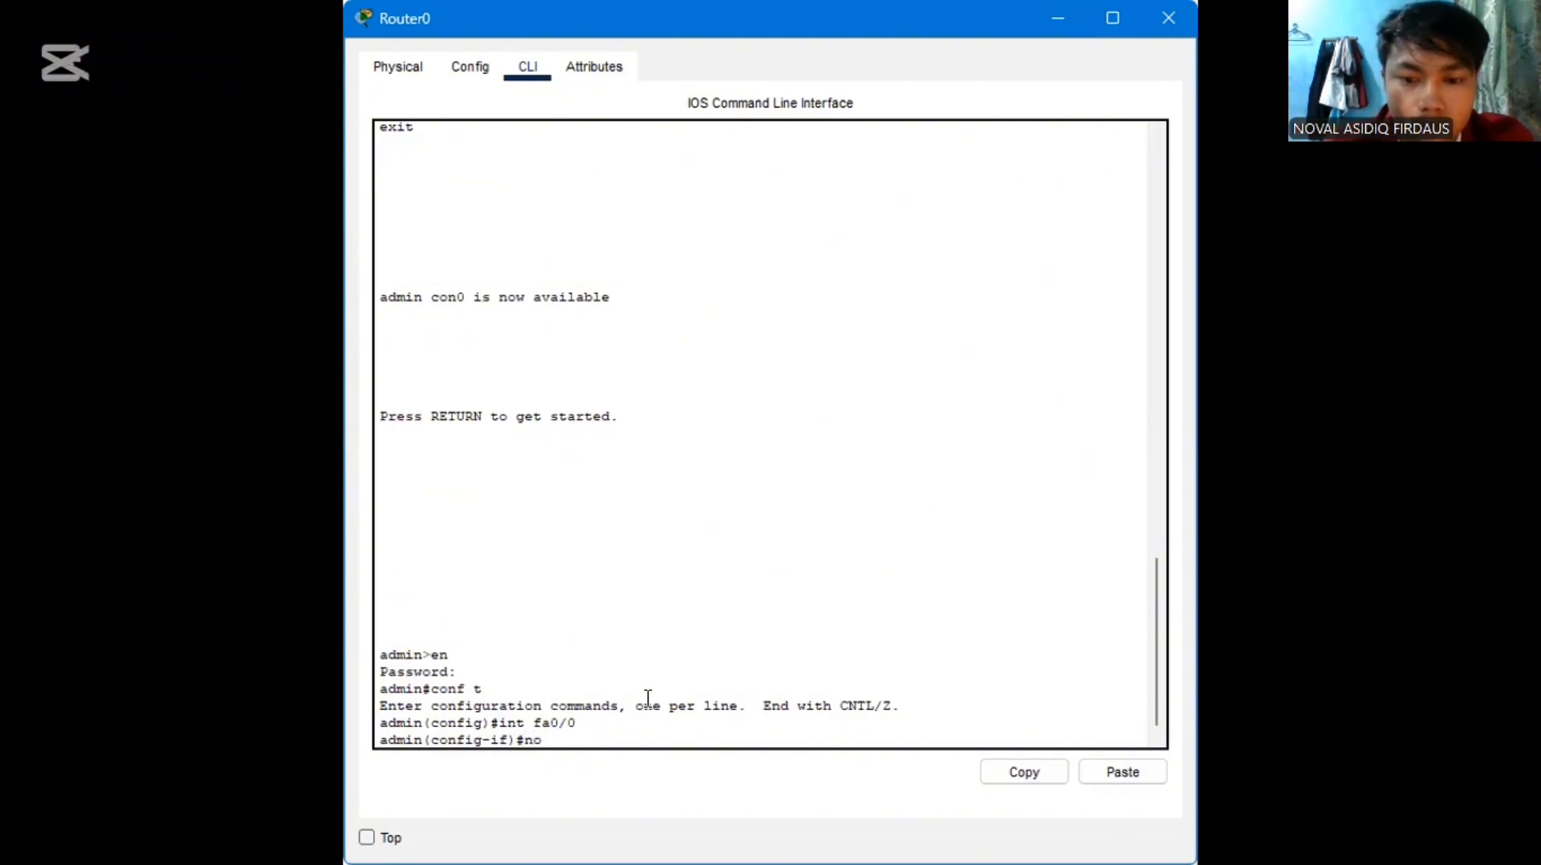
type(" shutdo")
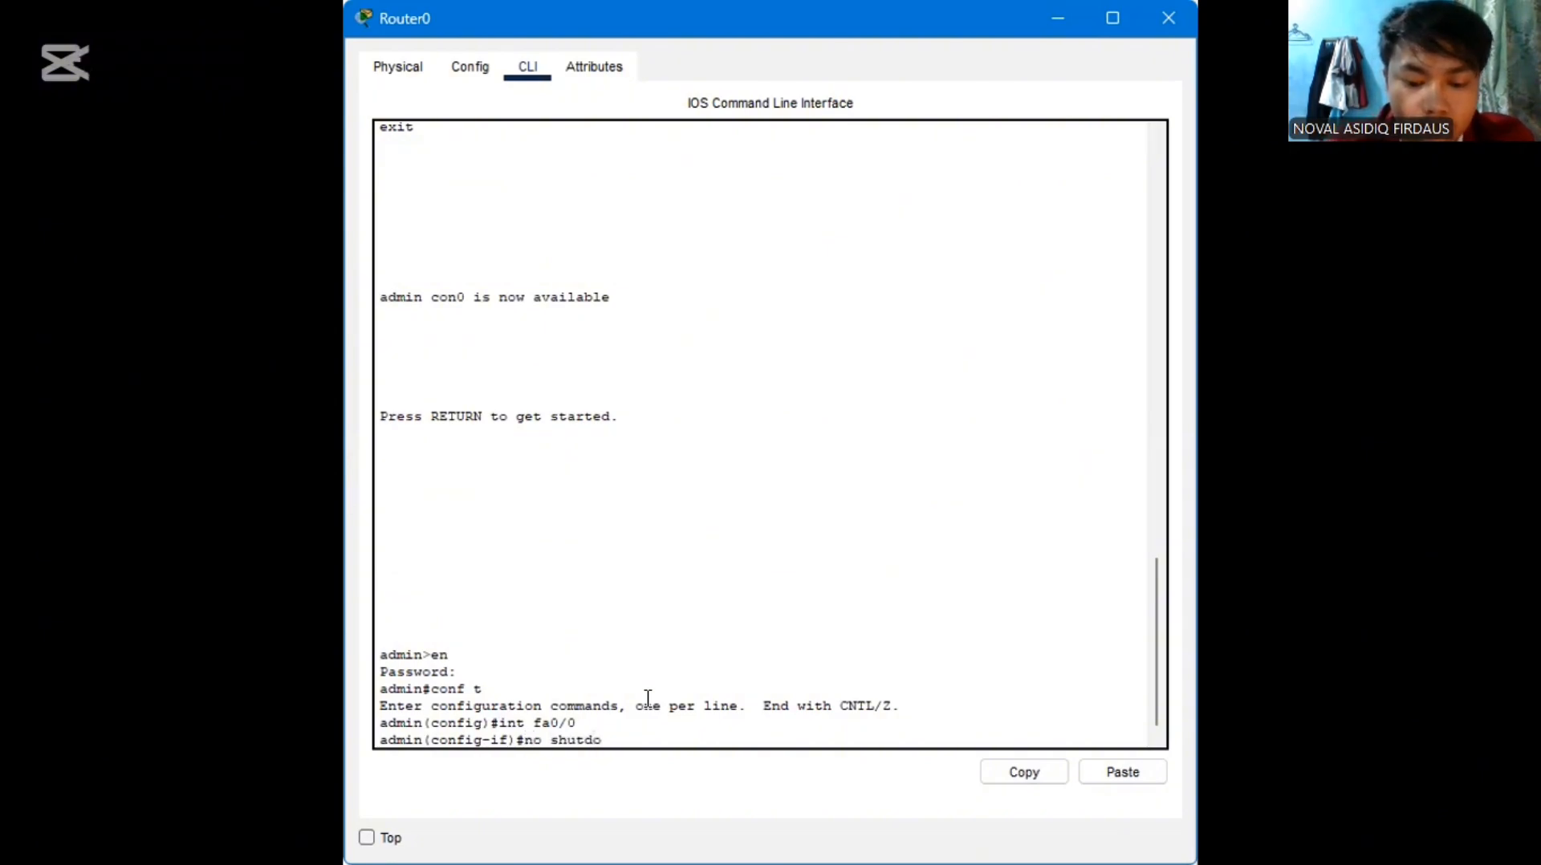
type("wn")
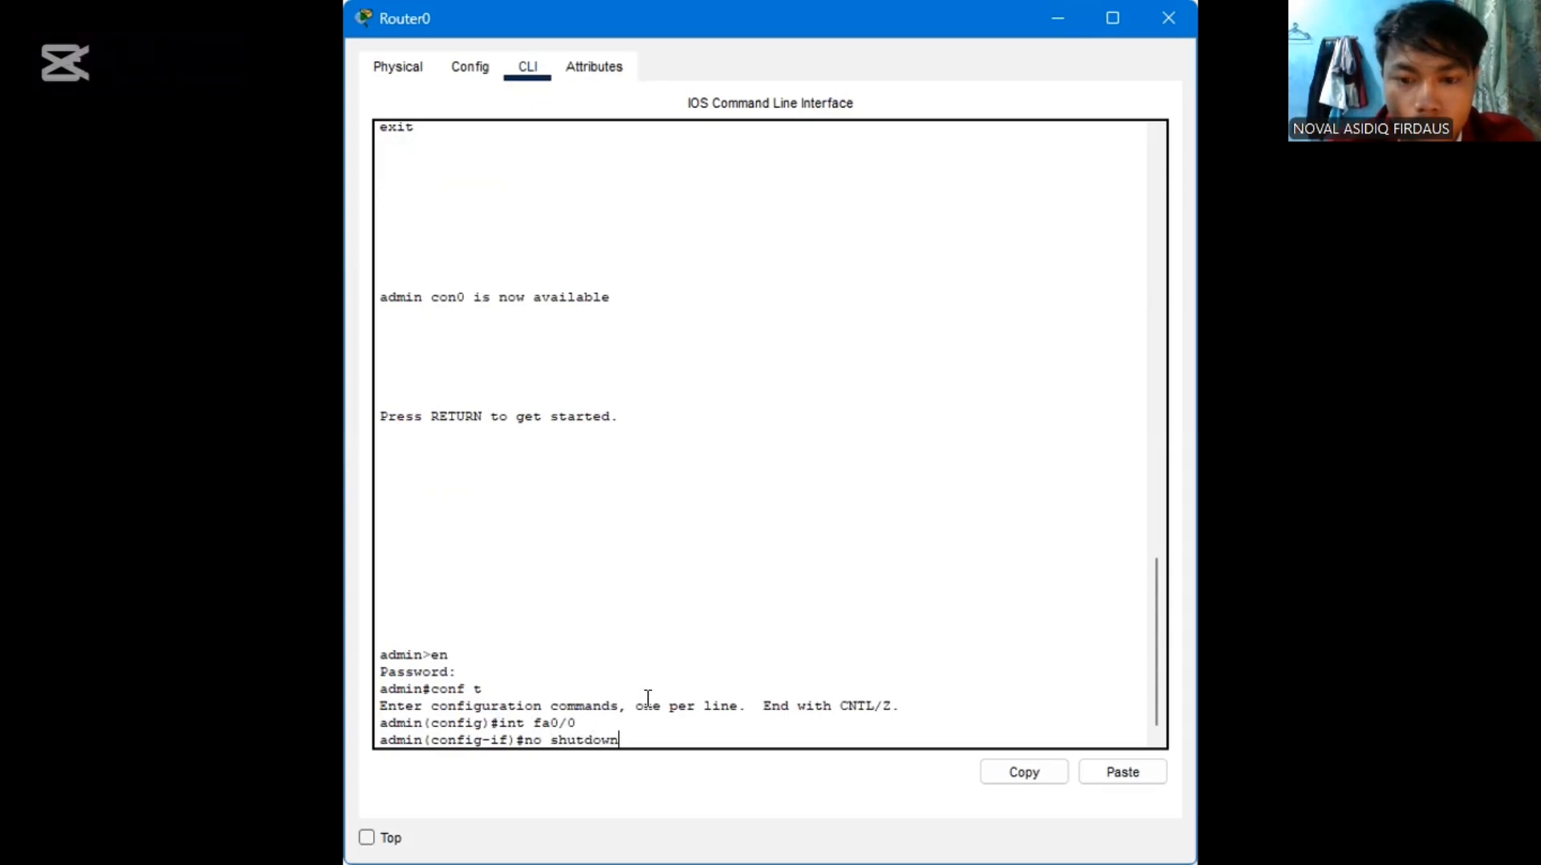
key("Return")
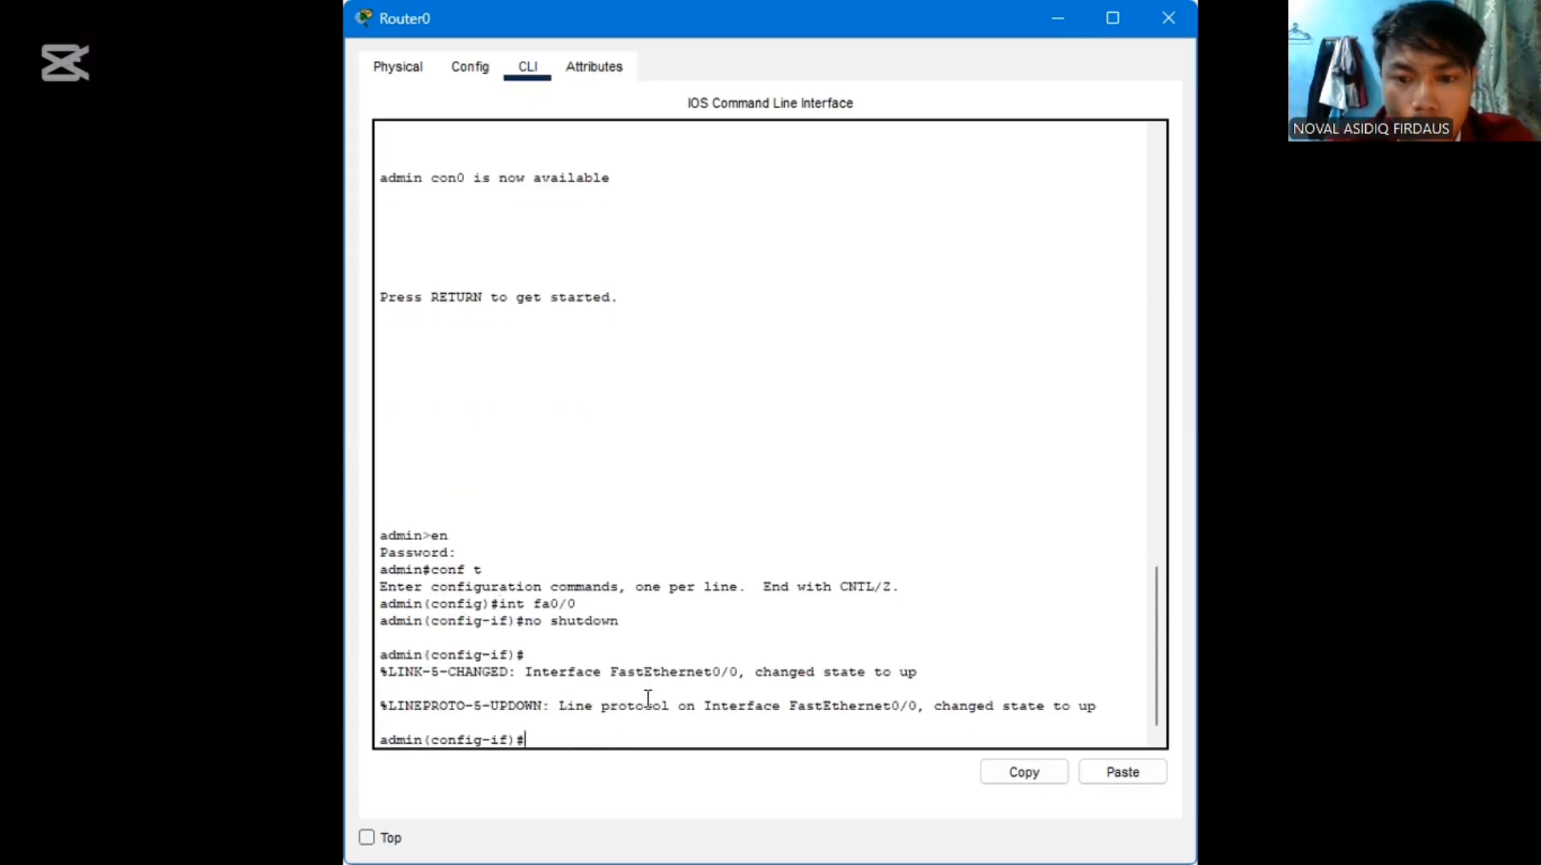
Assign IP address 192.168.1.1 with mask 255.255.255.0 to interface fa0/0 and exit interface configuration
type("ip ")
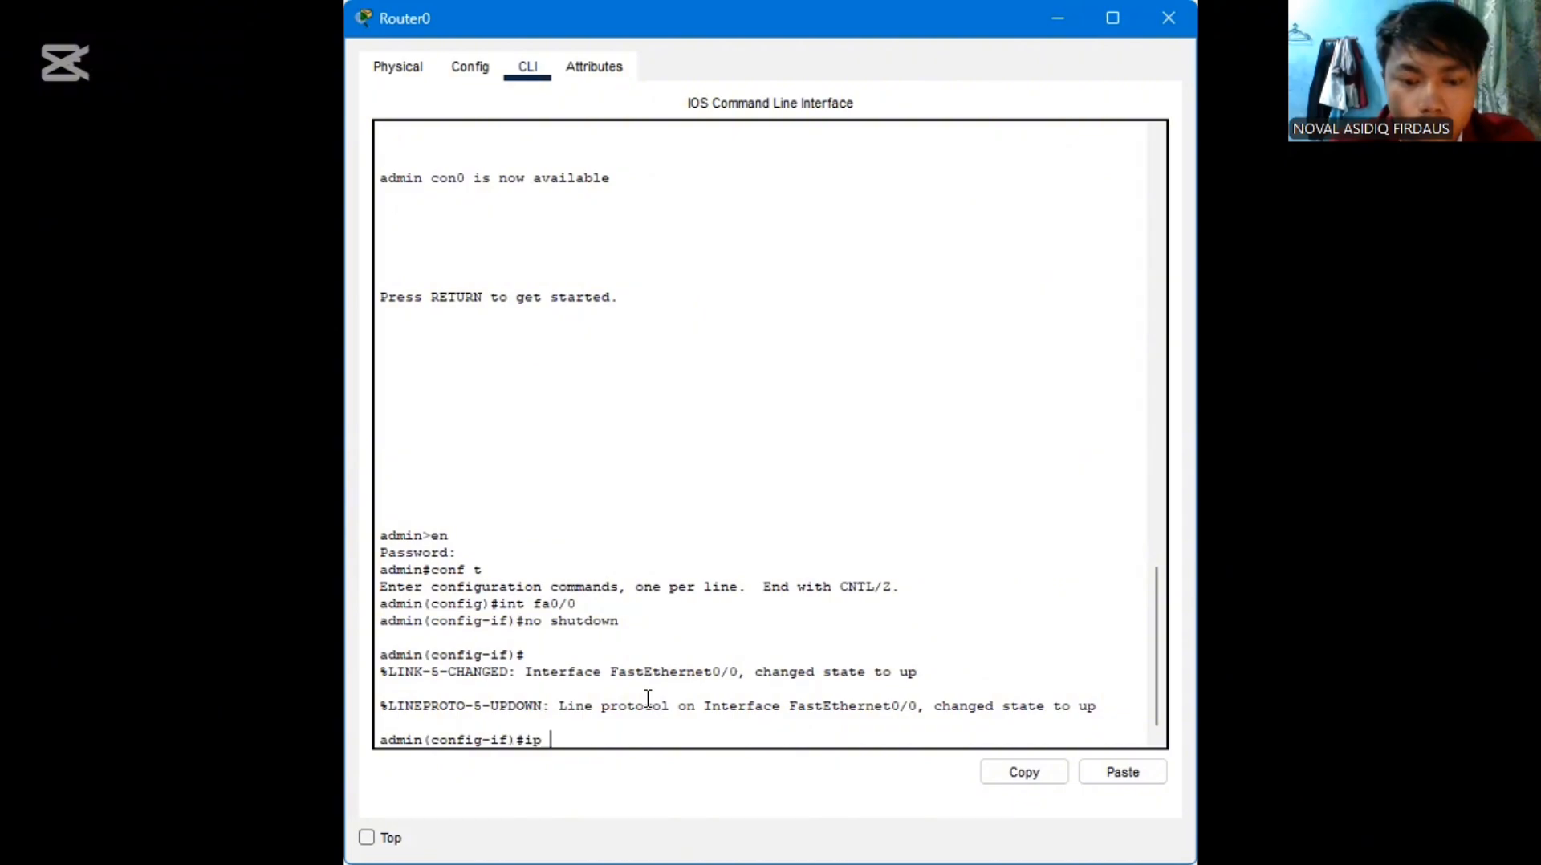
type("address")
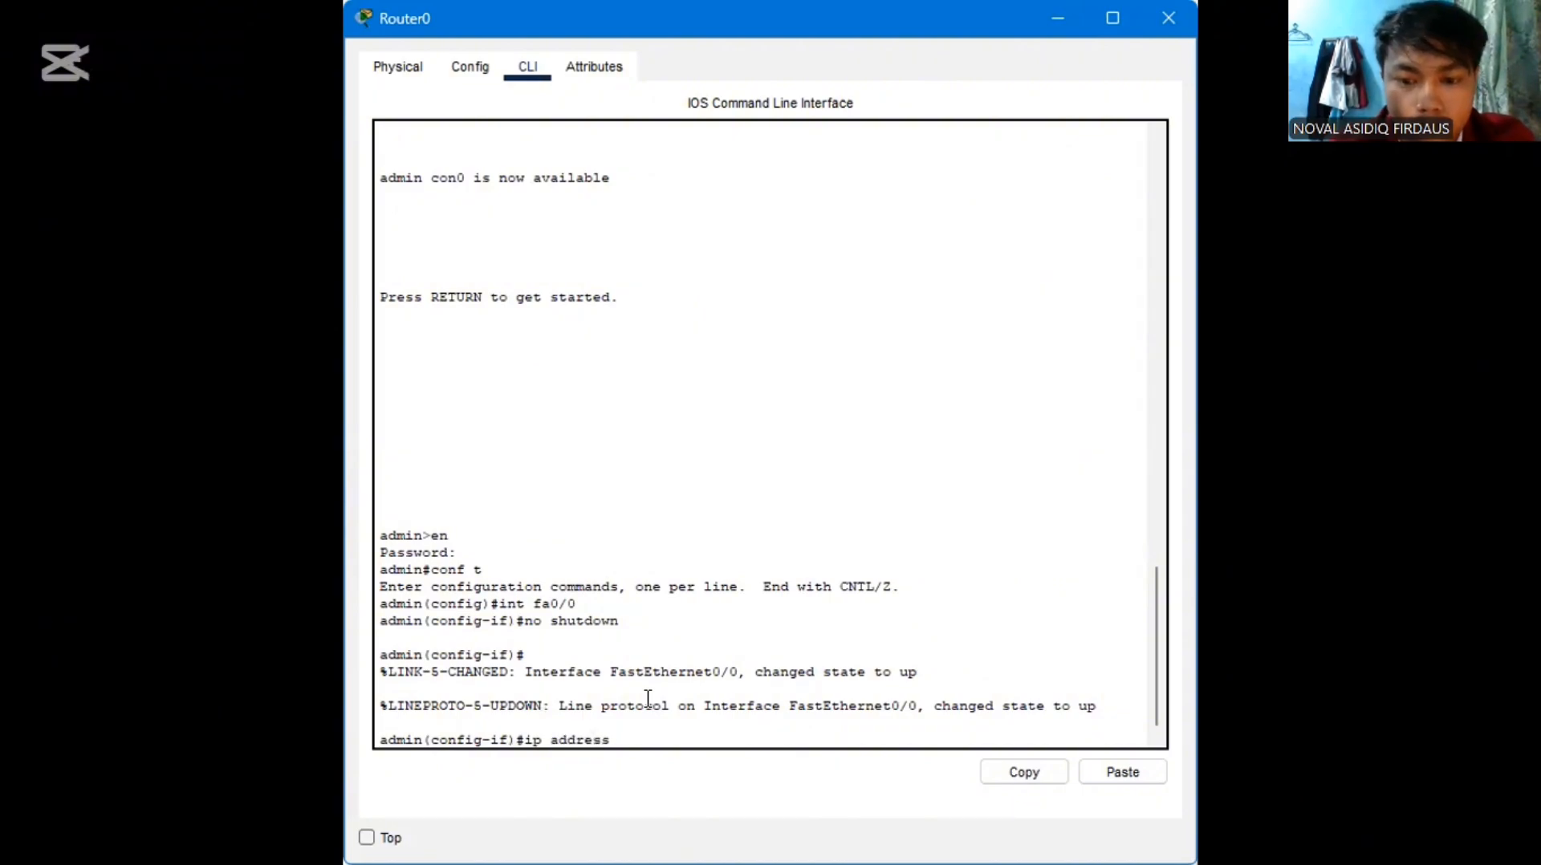
type(" 192.1")
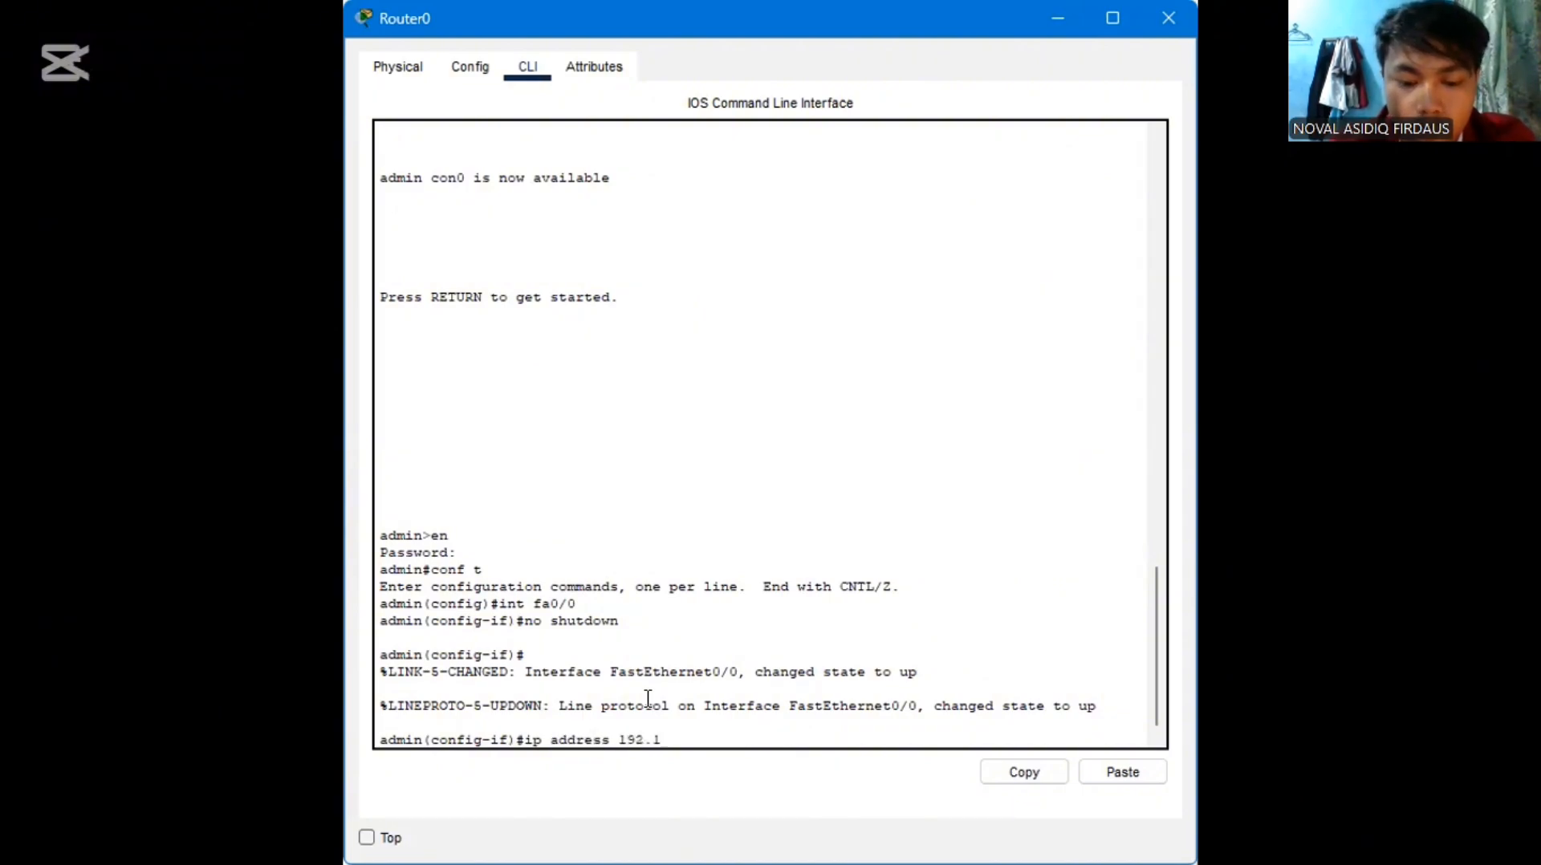
type("68")
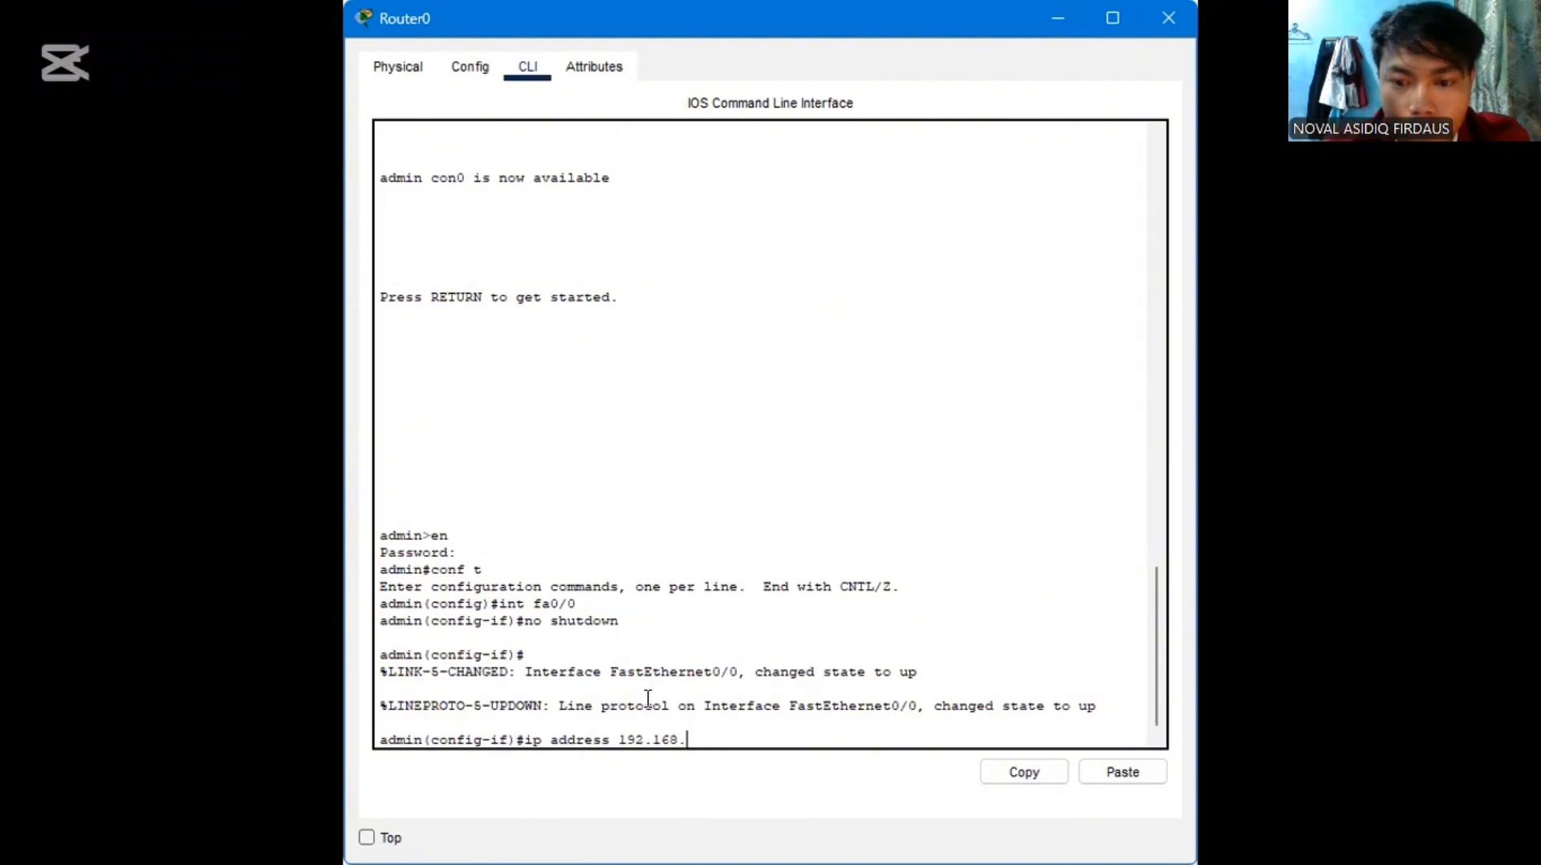
type(".1")
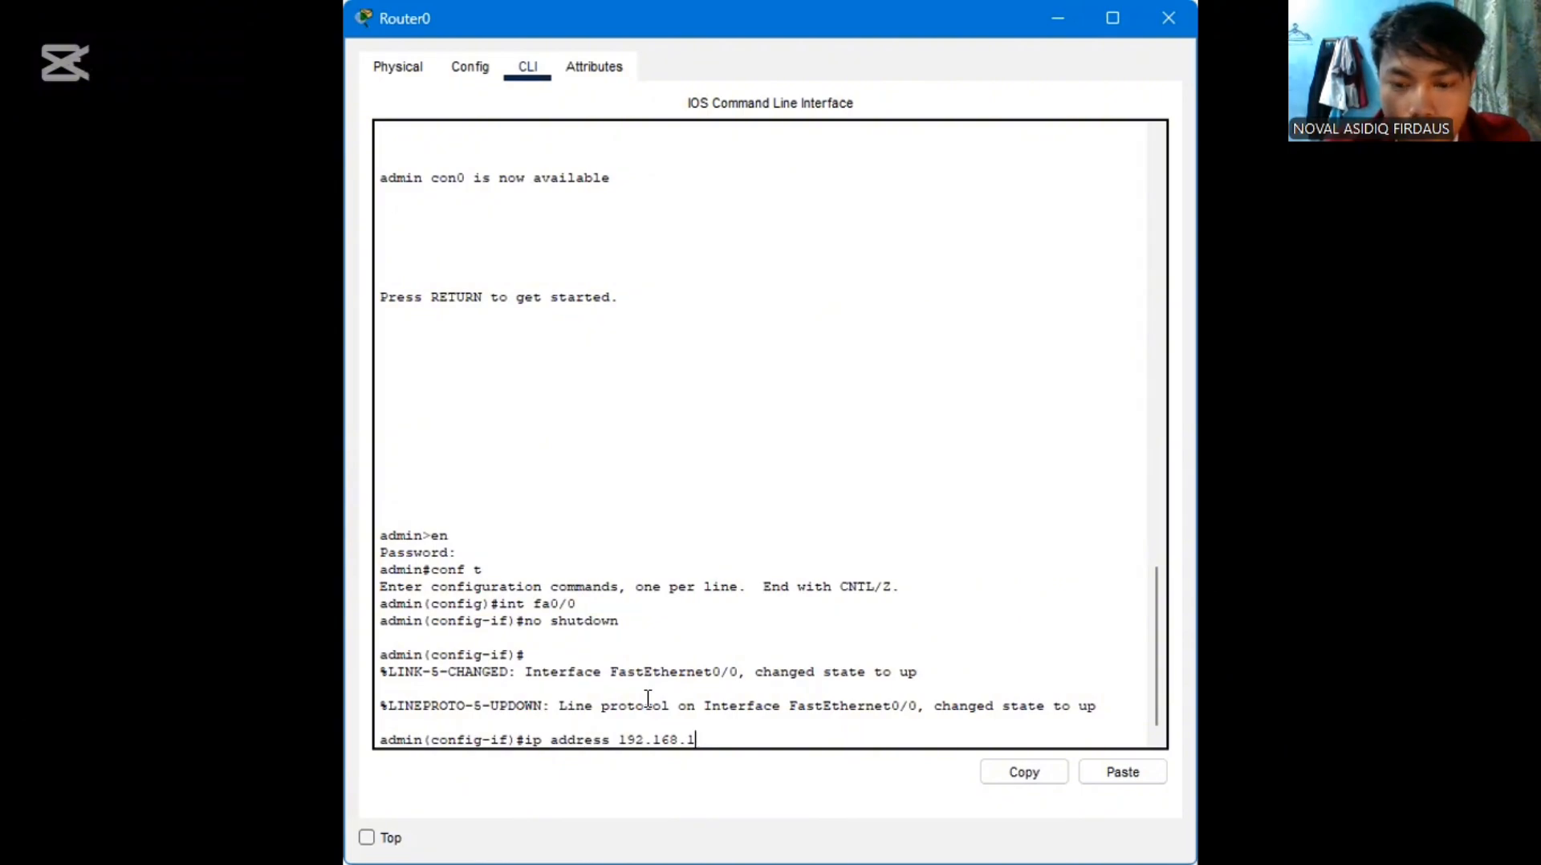
type(".1 2")
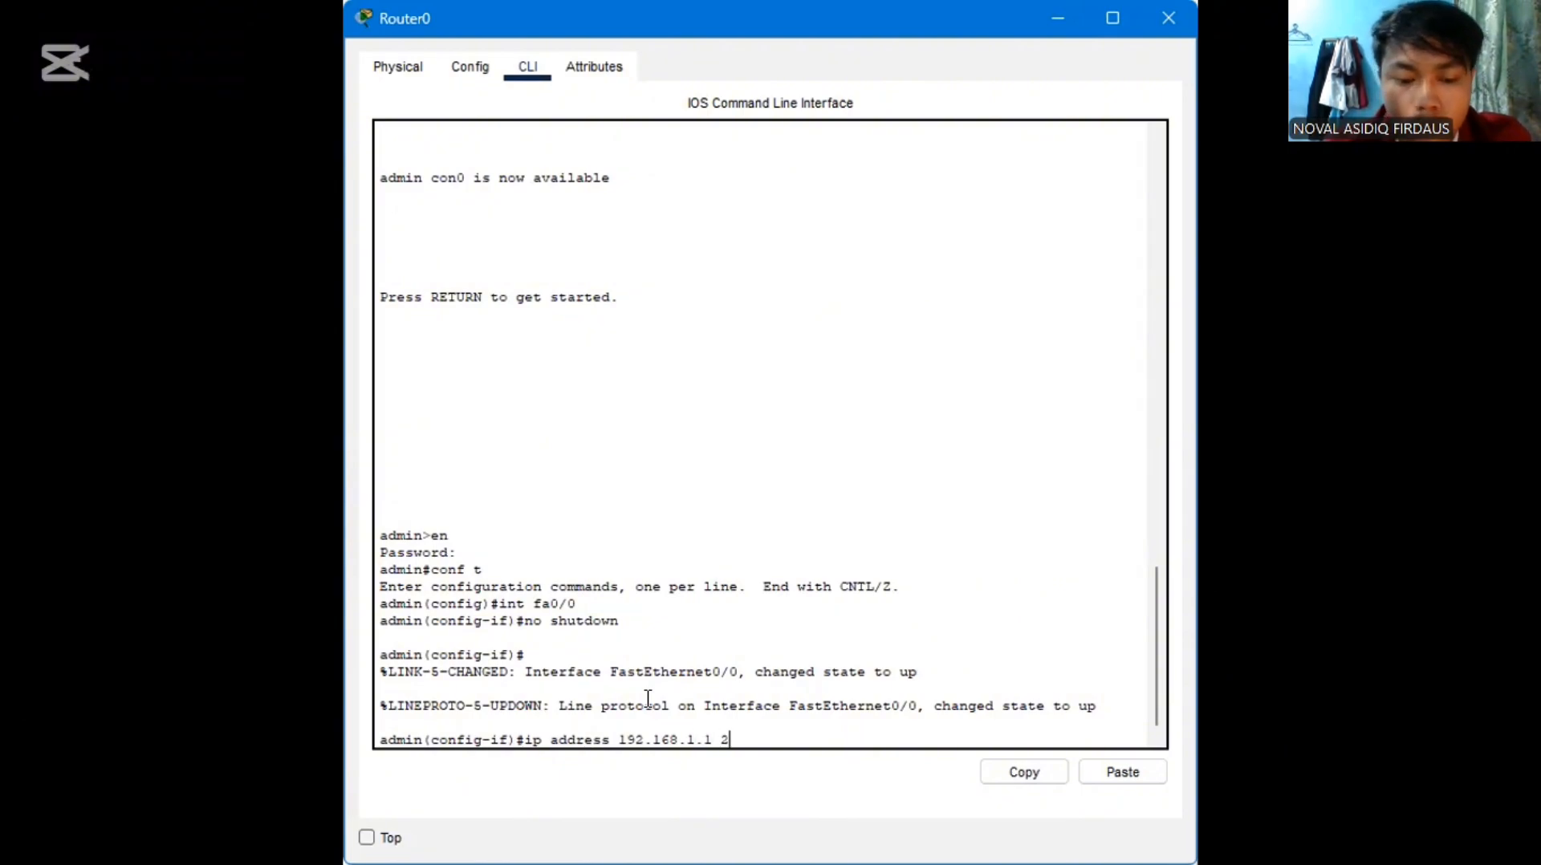
type("55.24")
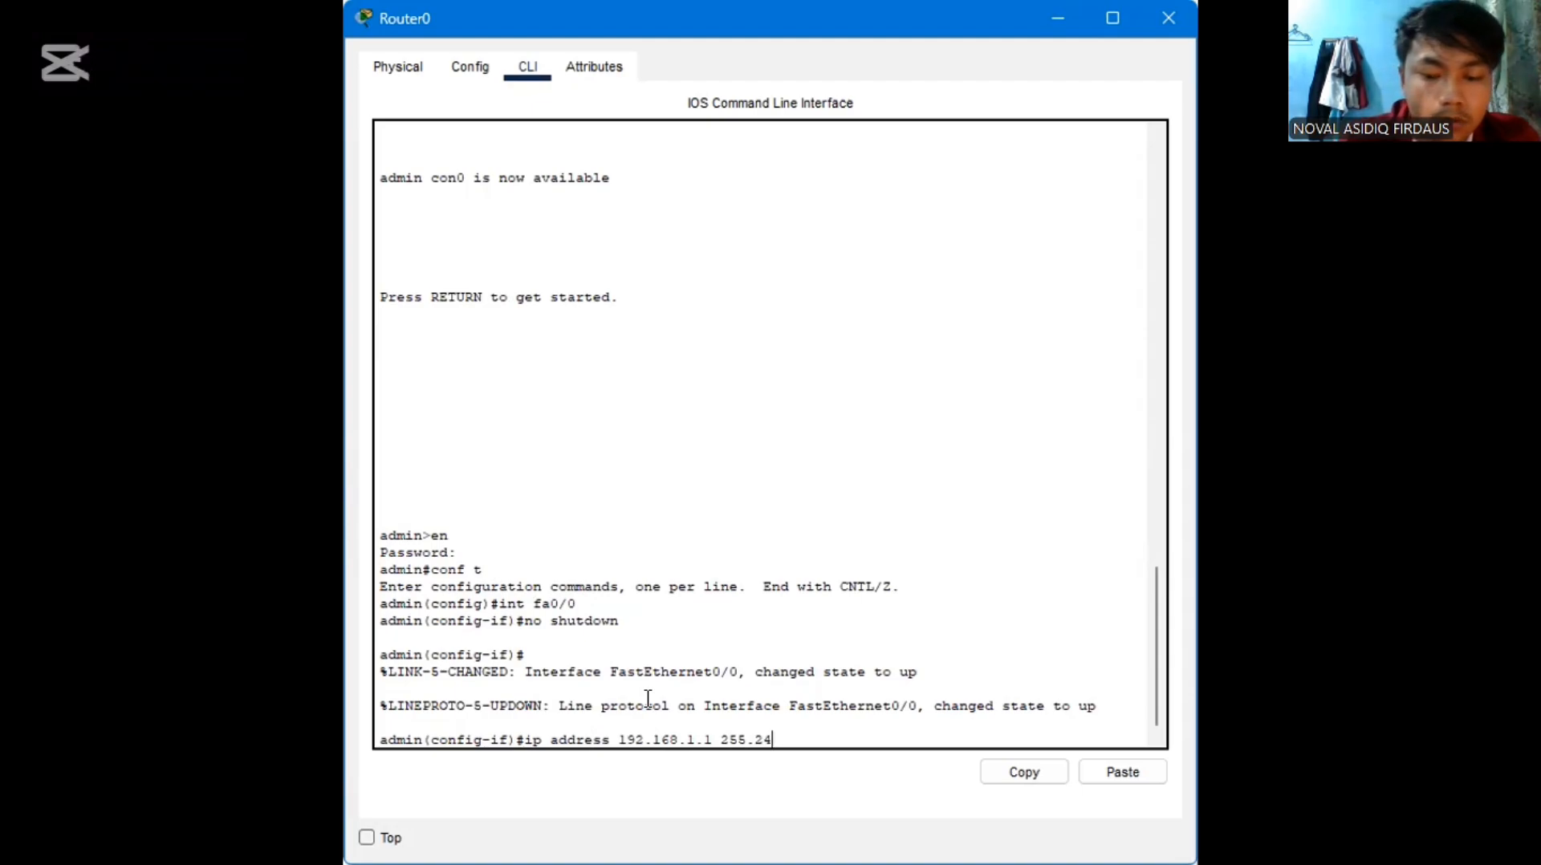
key("BackSpace")
type("55")
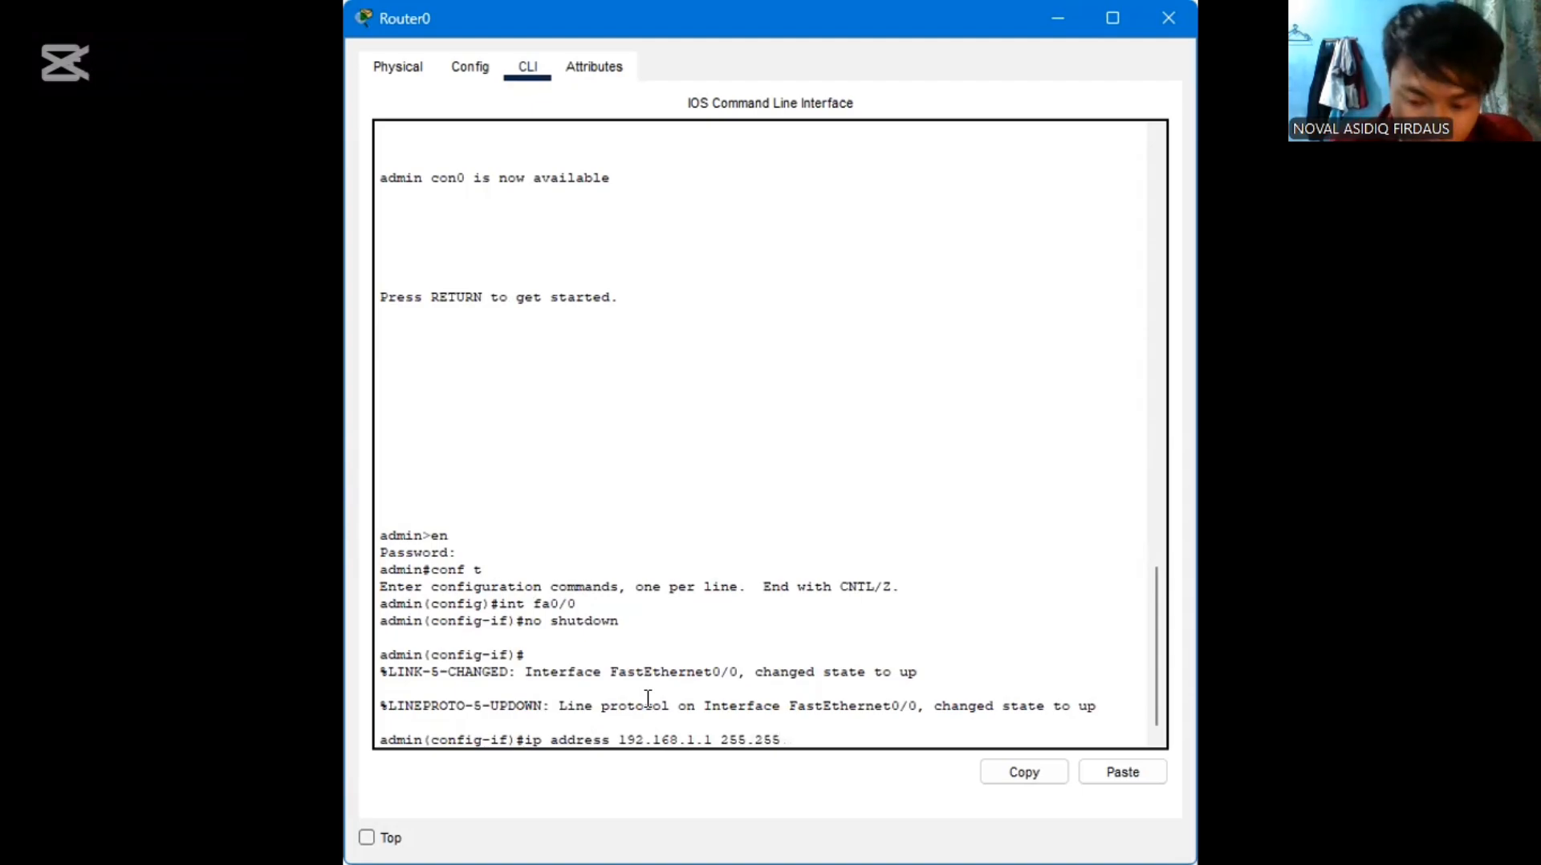
type(".255")
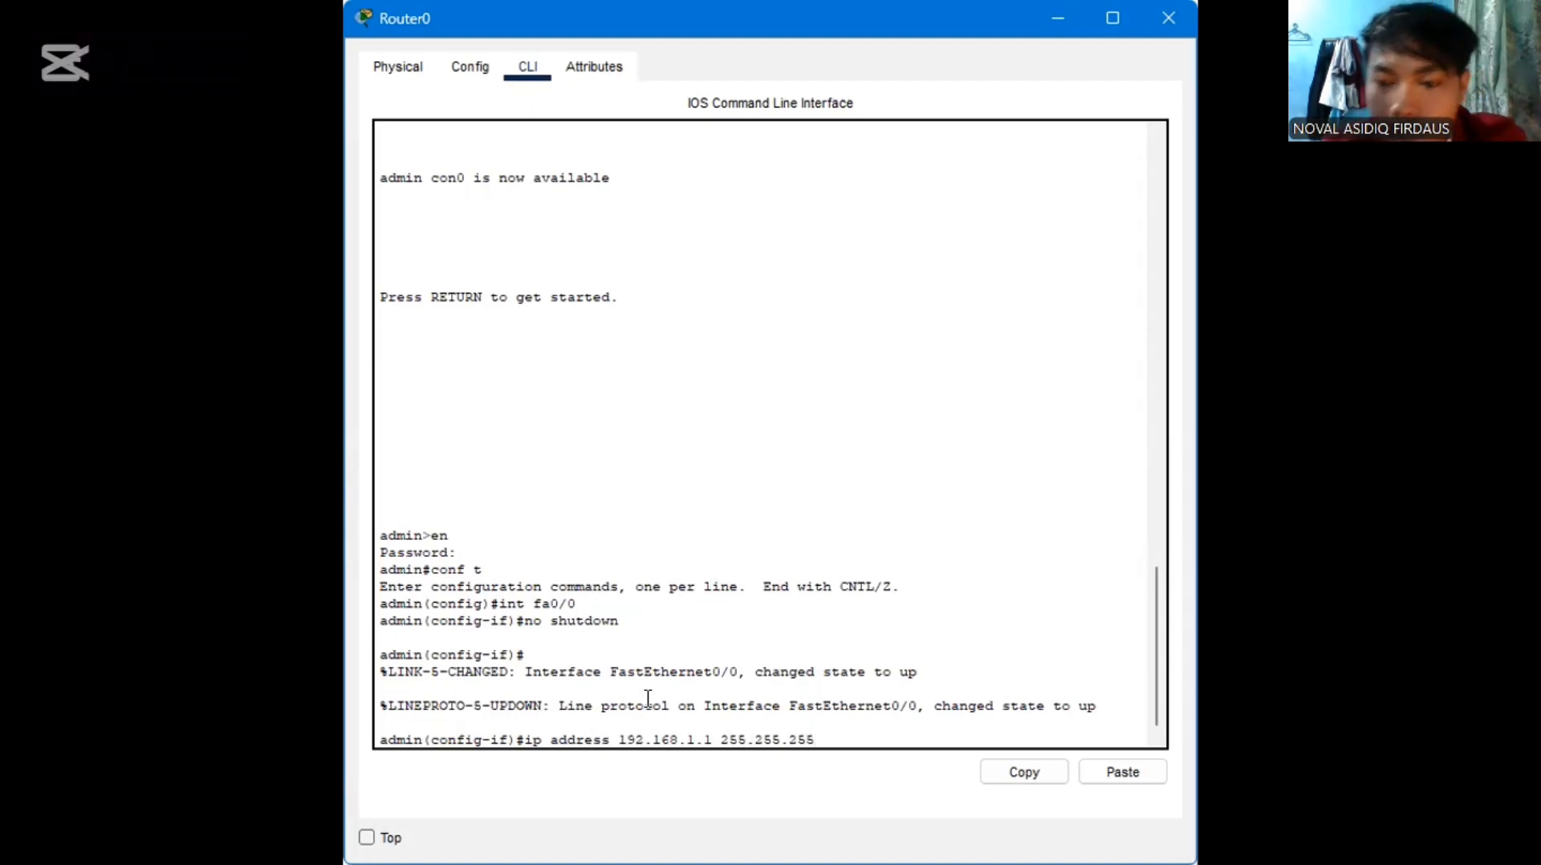
type(".0")
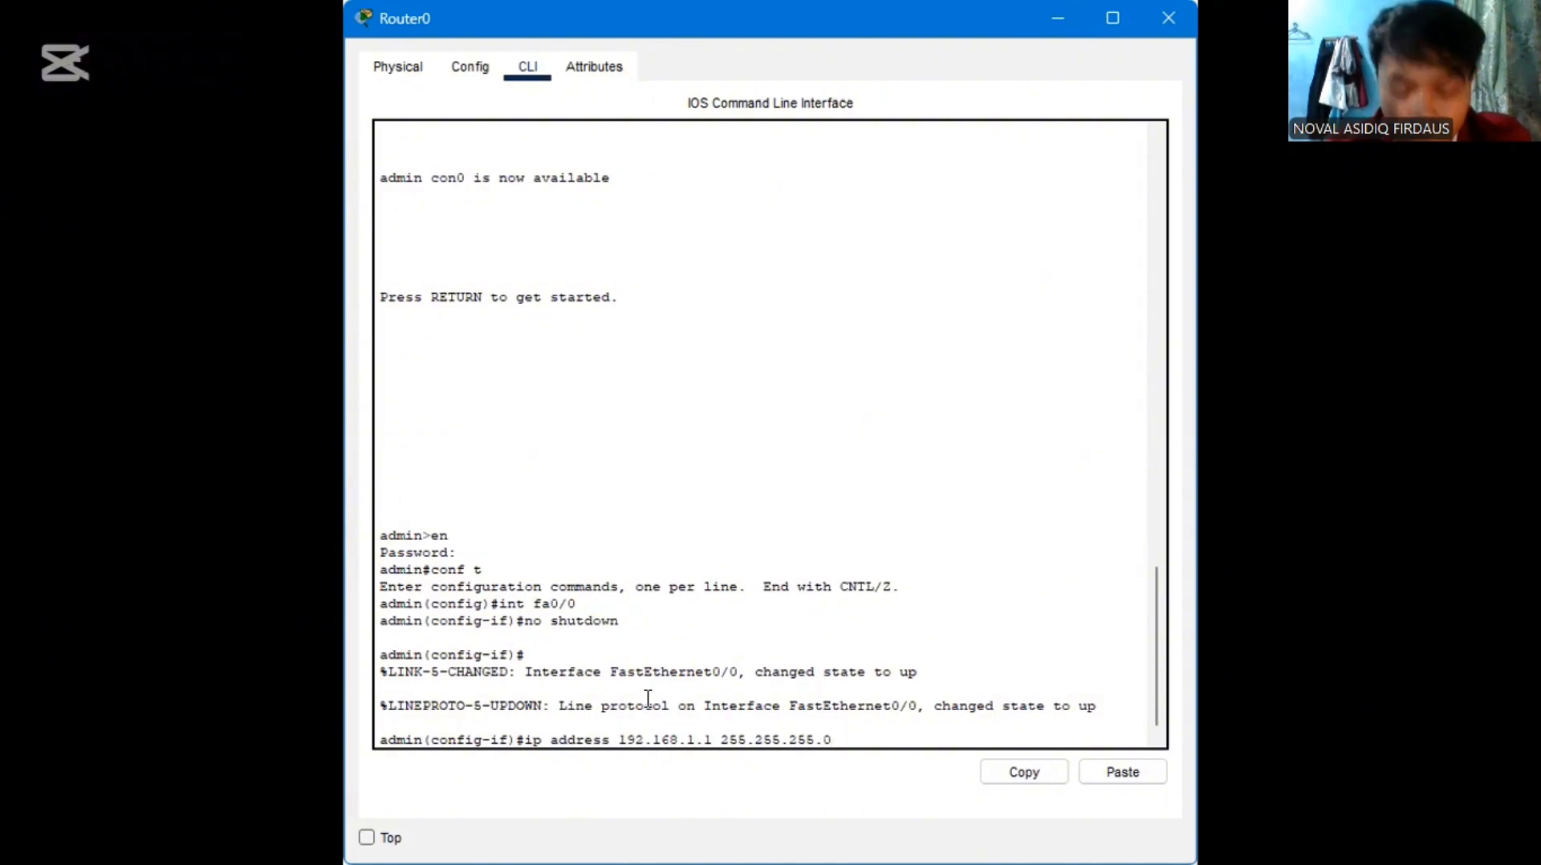
key("Return")
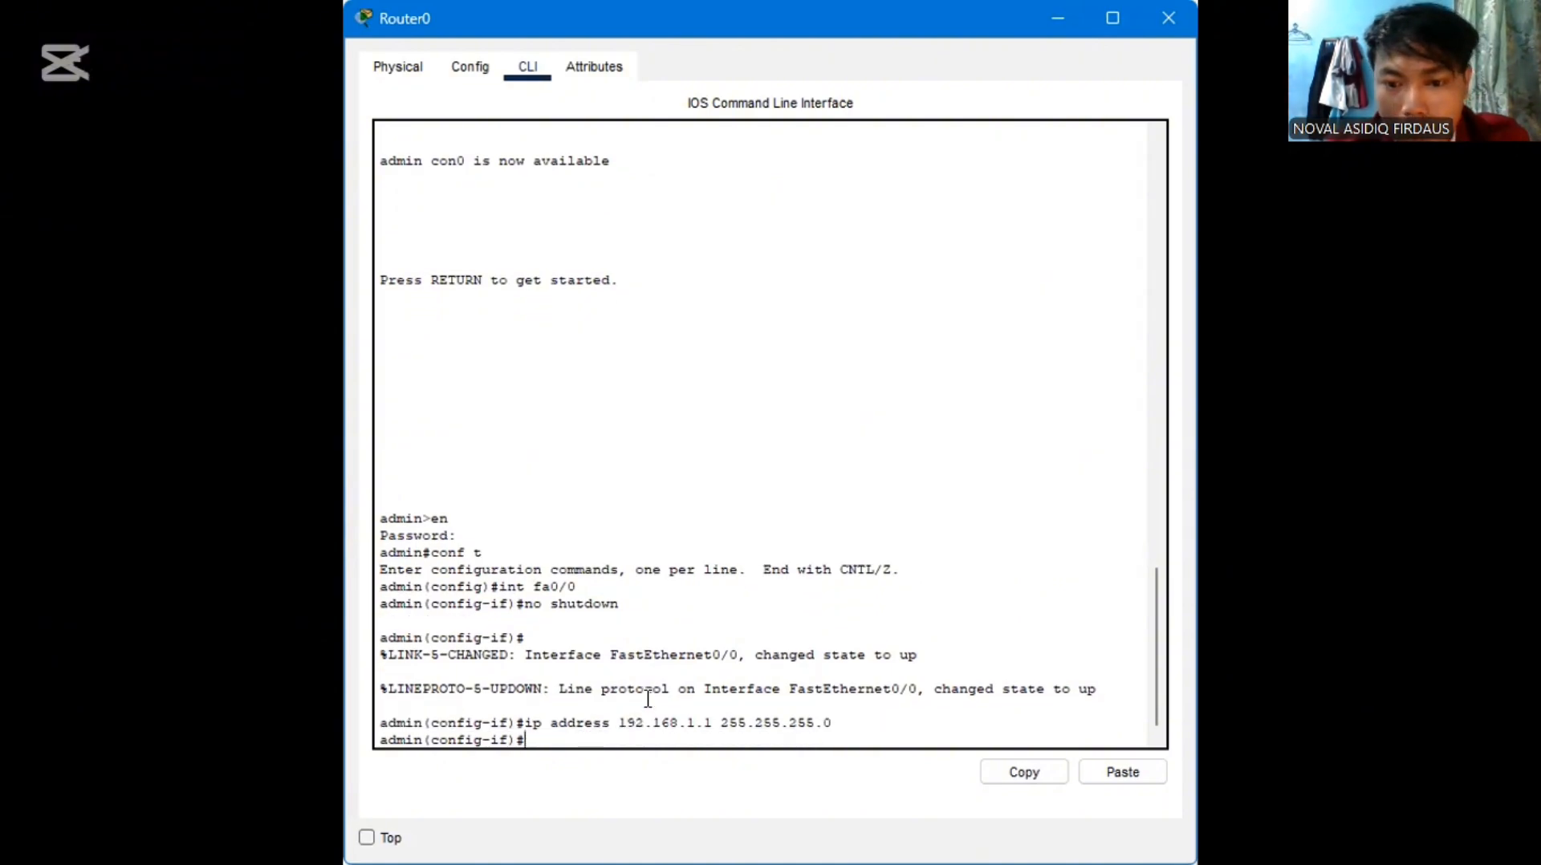
type("exit")
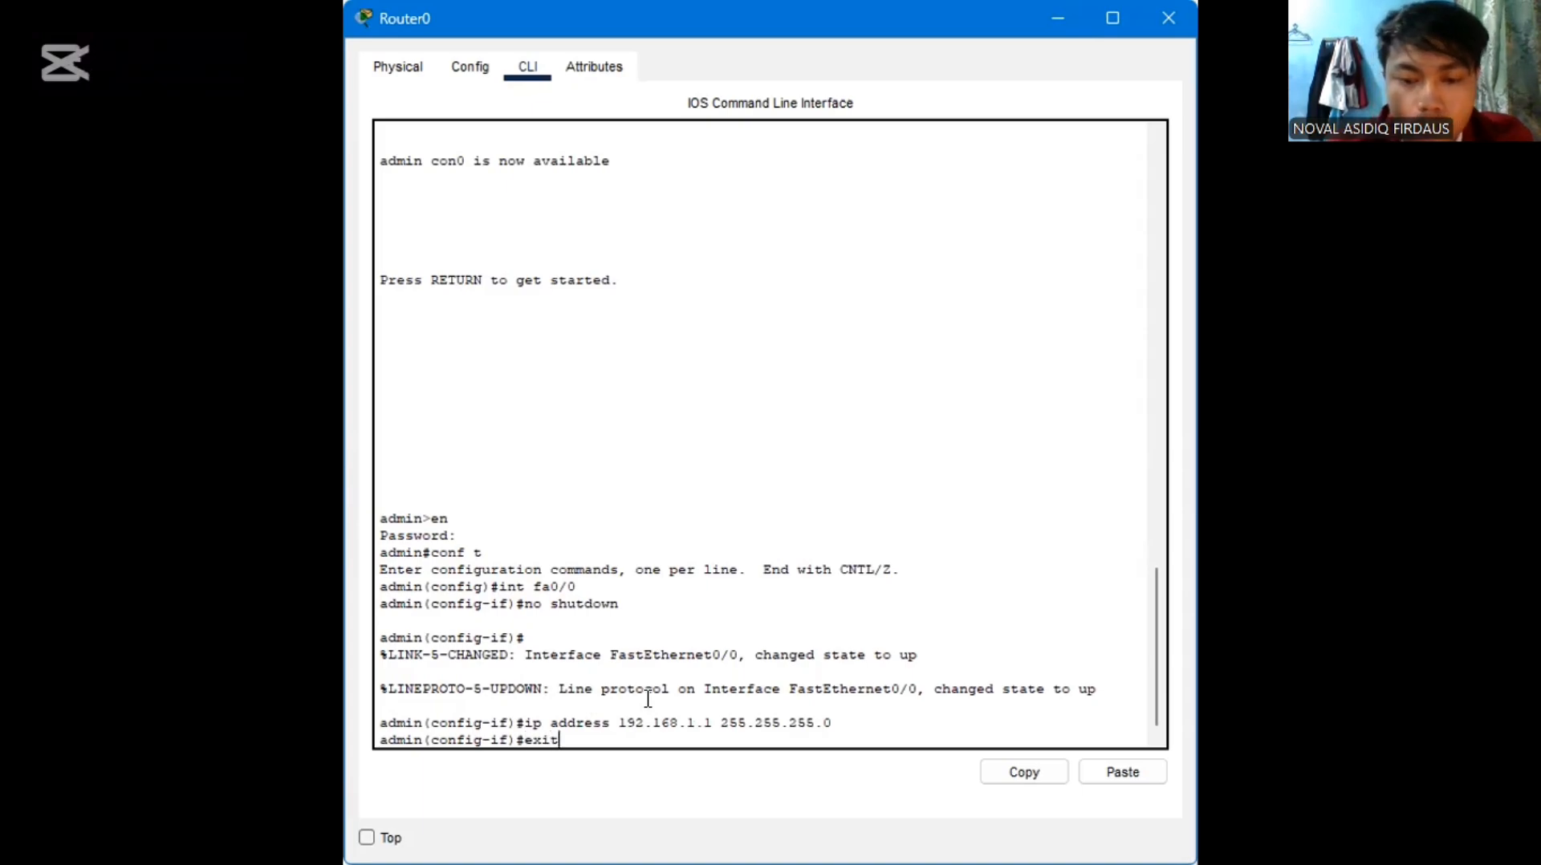
key("Return")
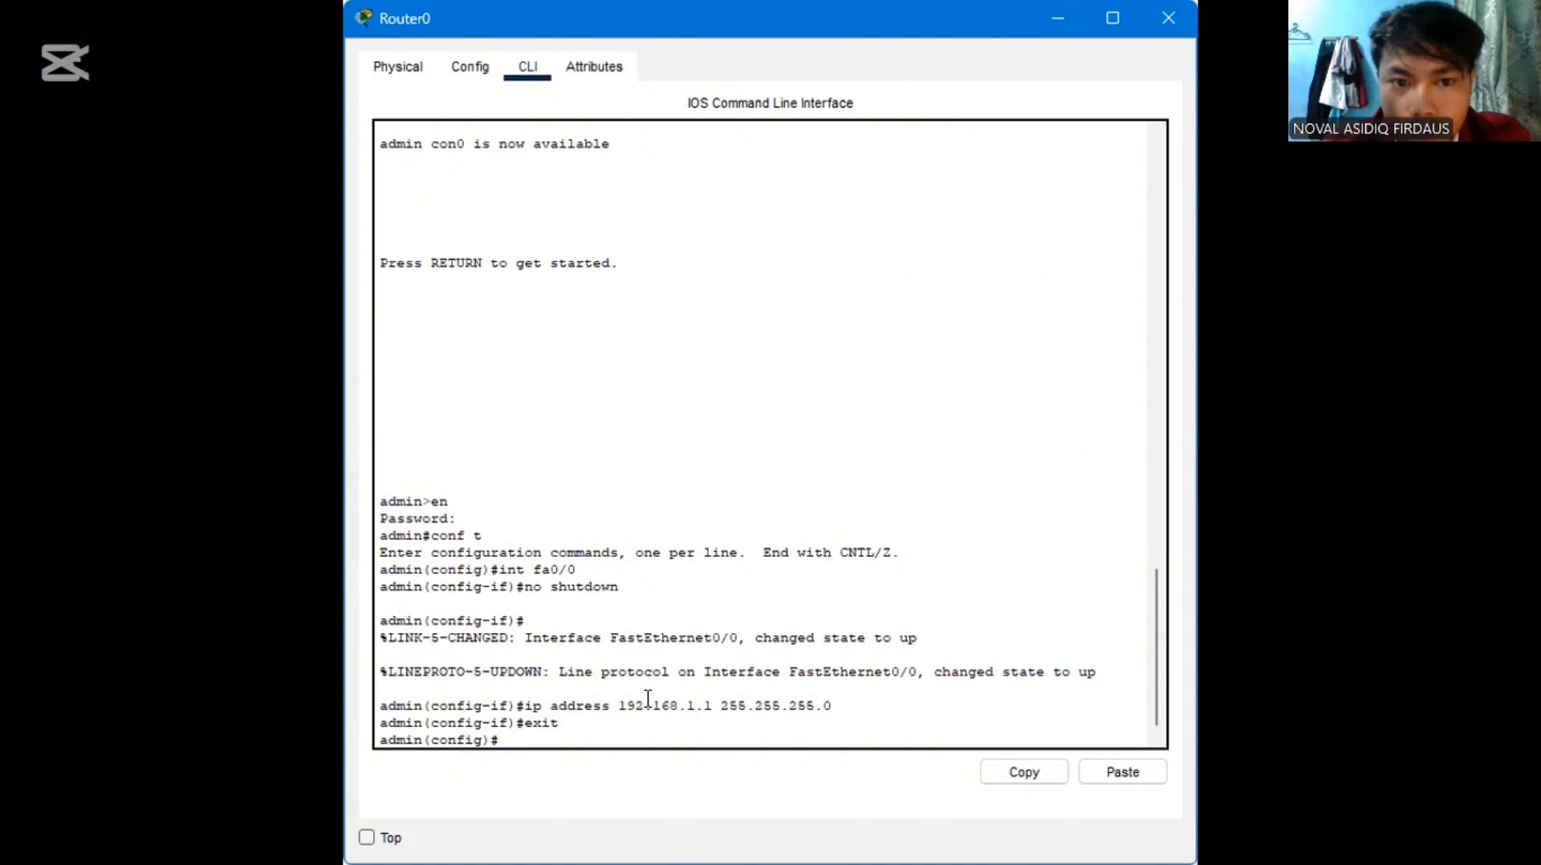
Select interface fa0/1 on the router and enable it with no shutdown
type("in")
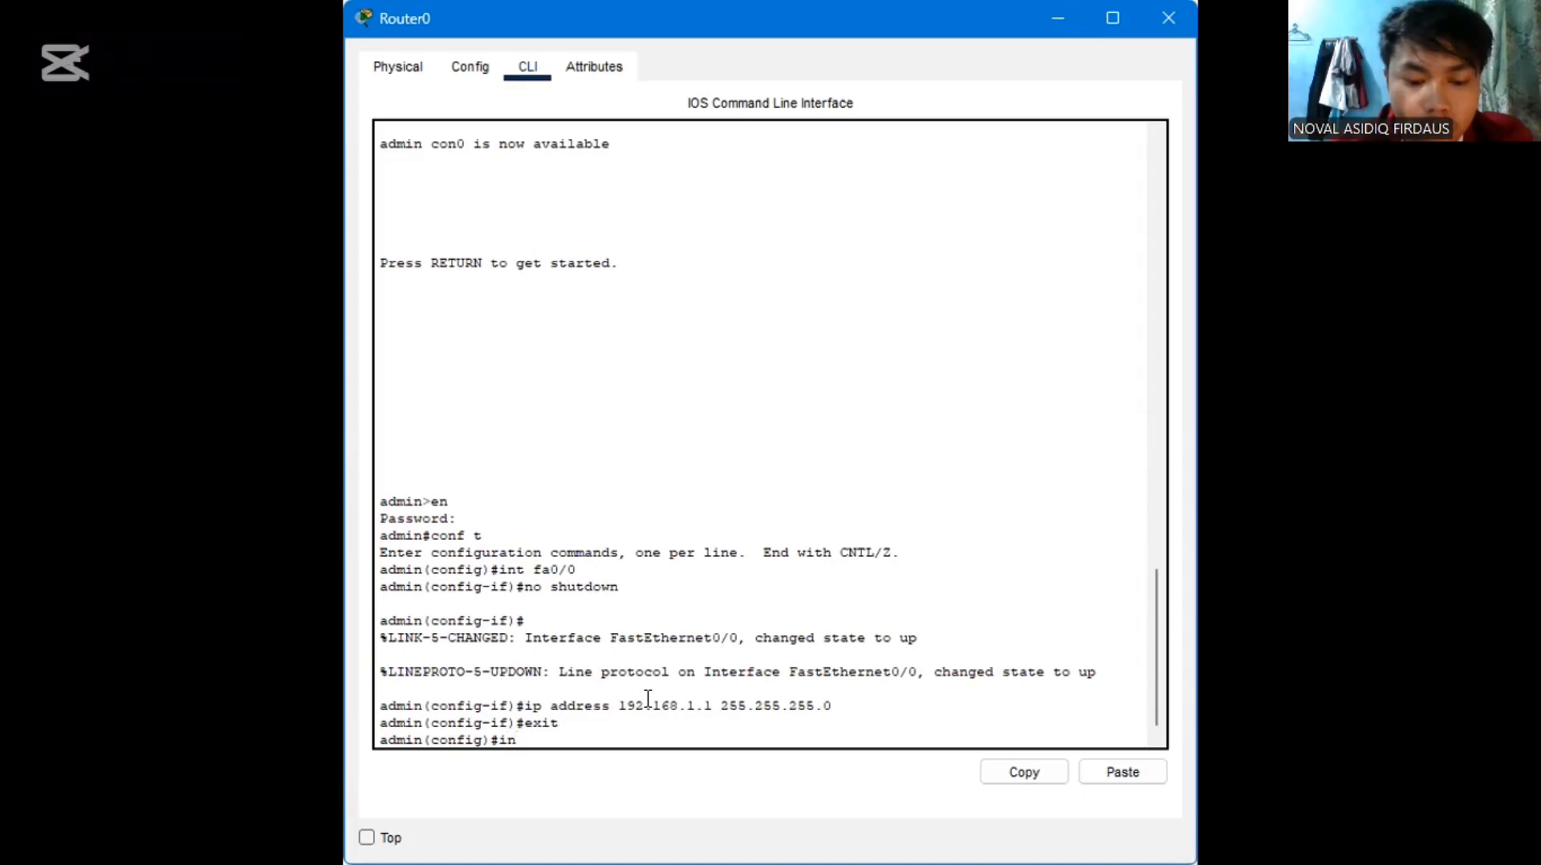
type("t ")
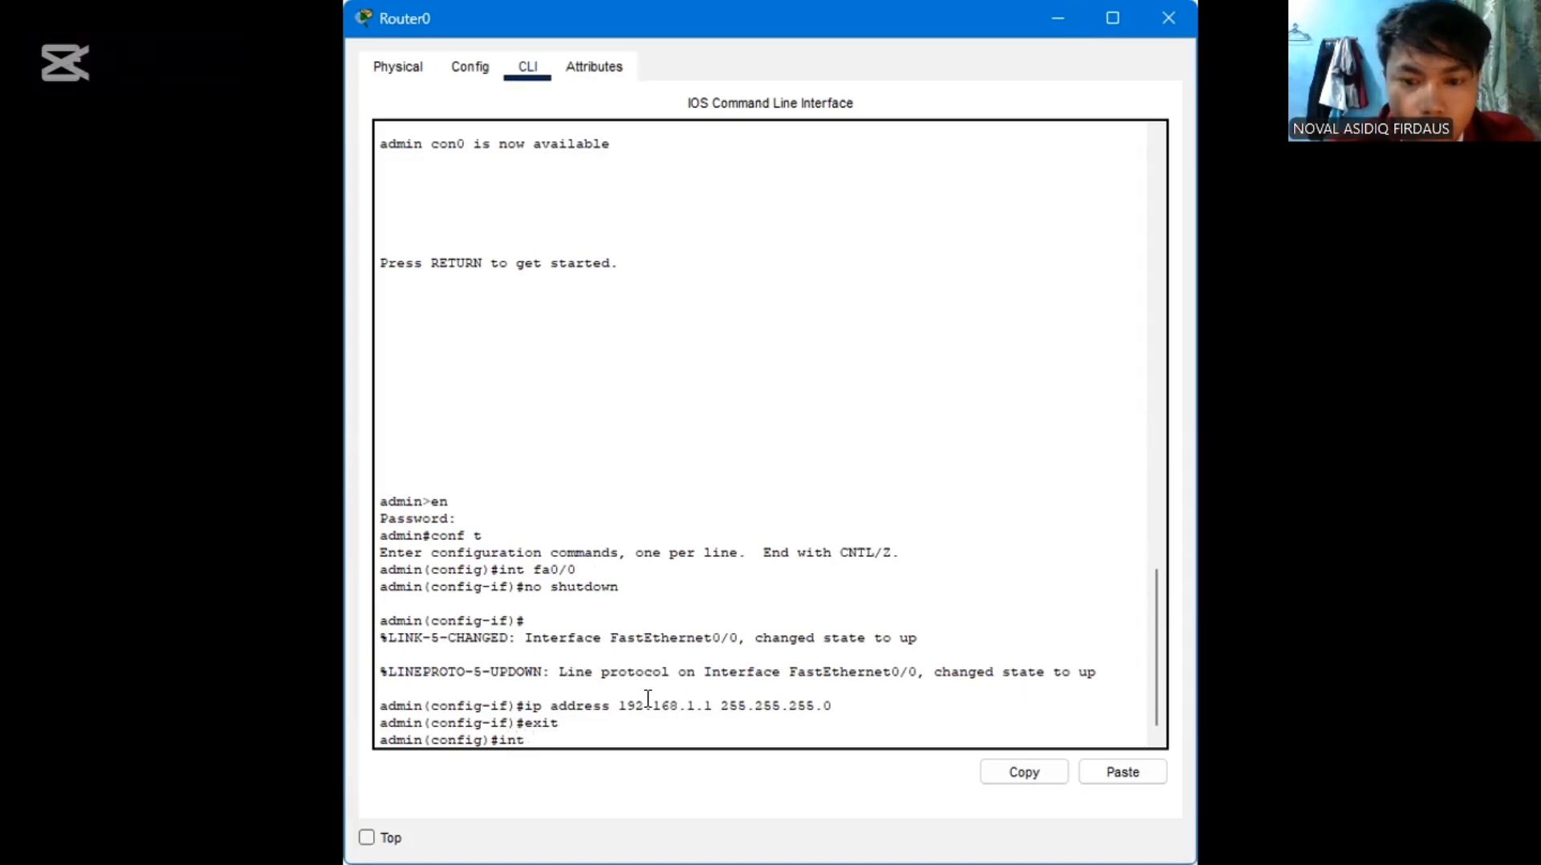
type("fa0/")
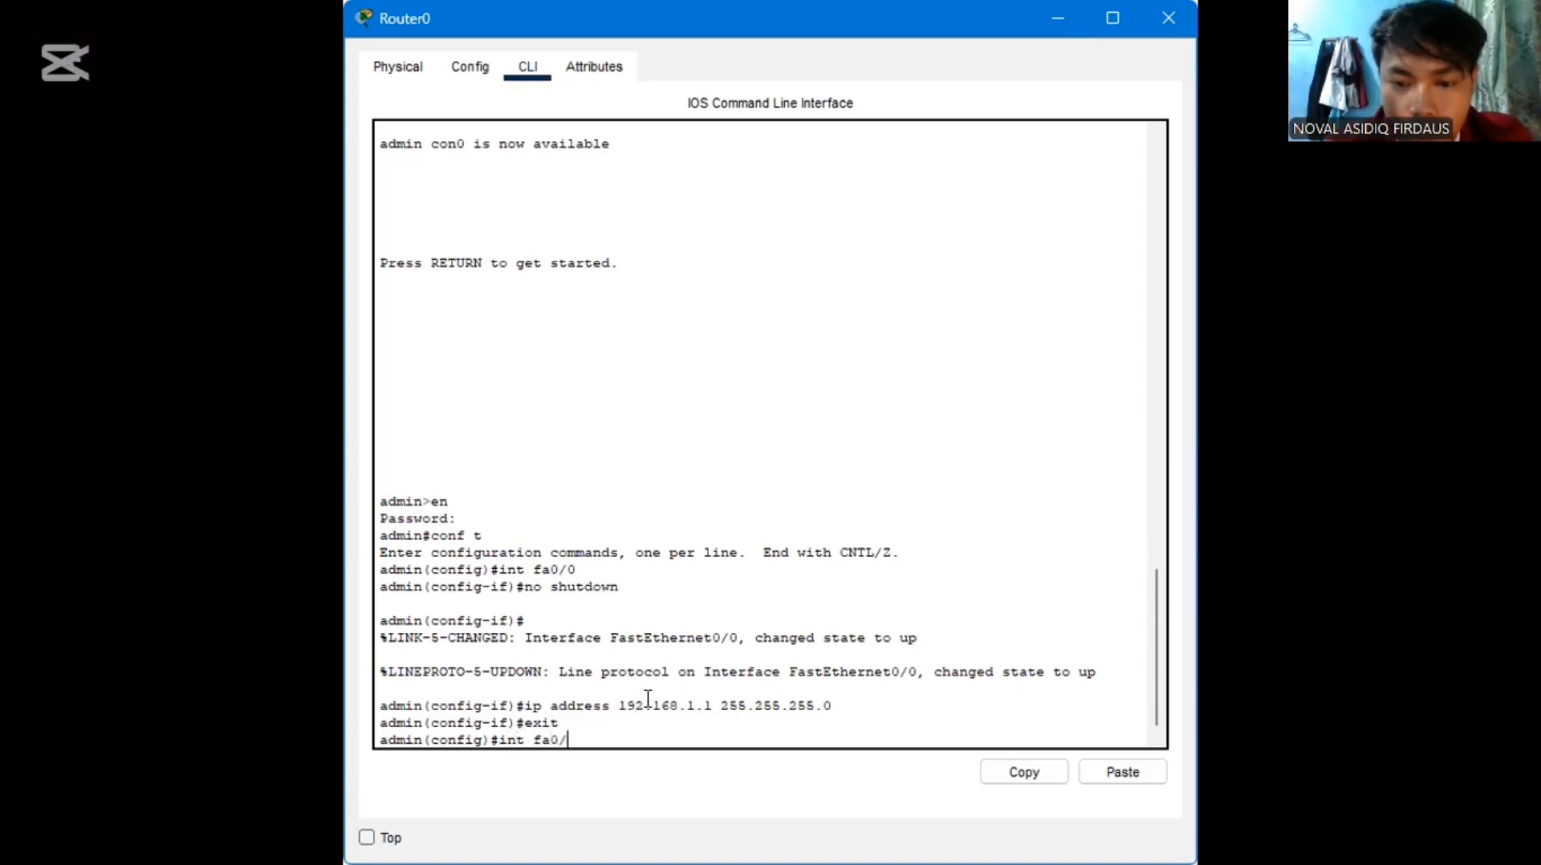
type("1")
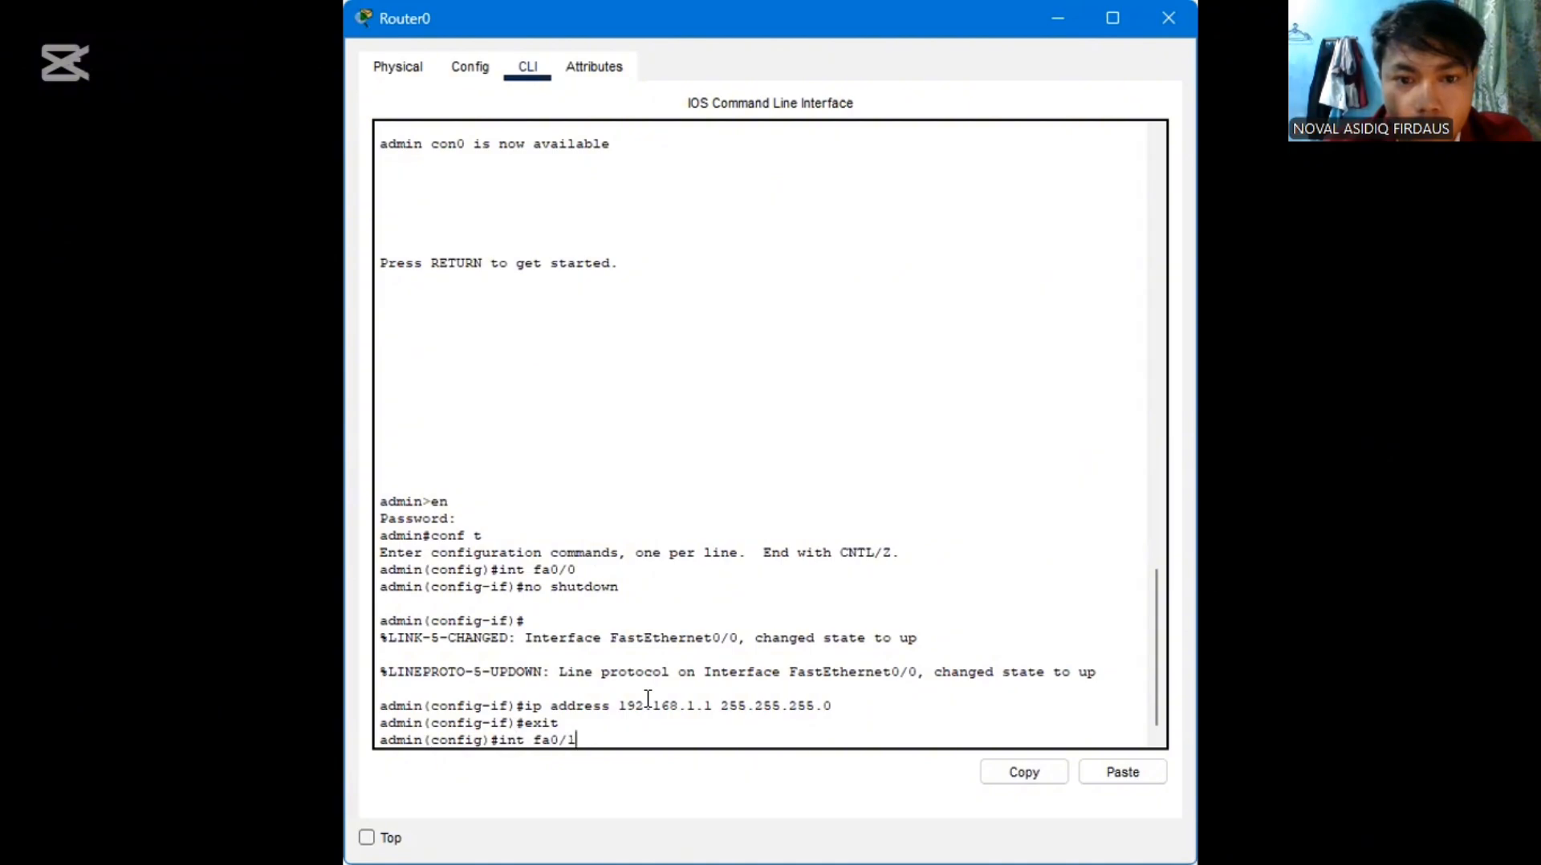
key("Return")
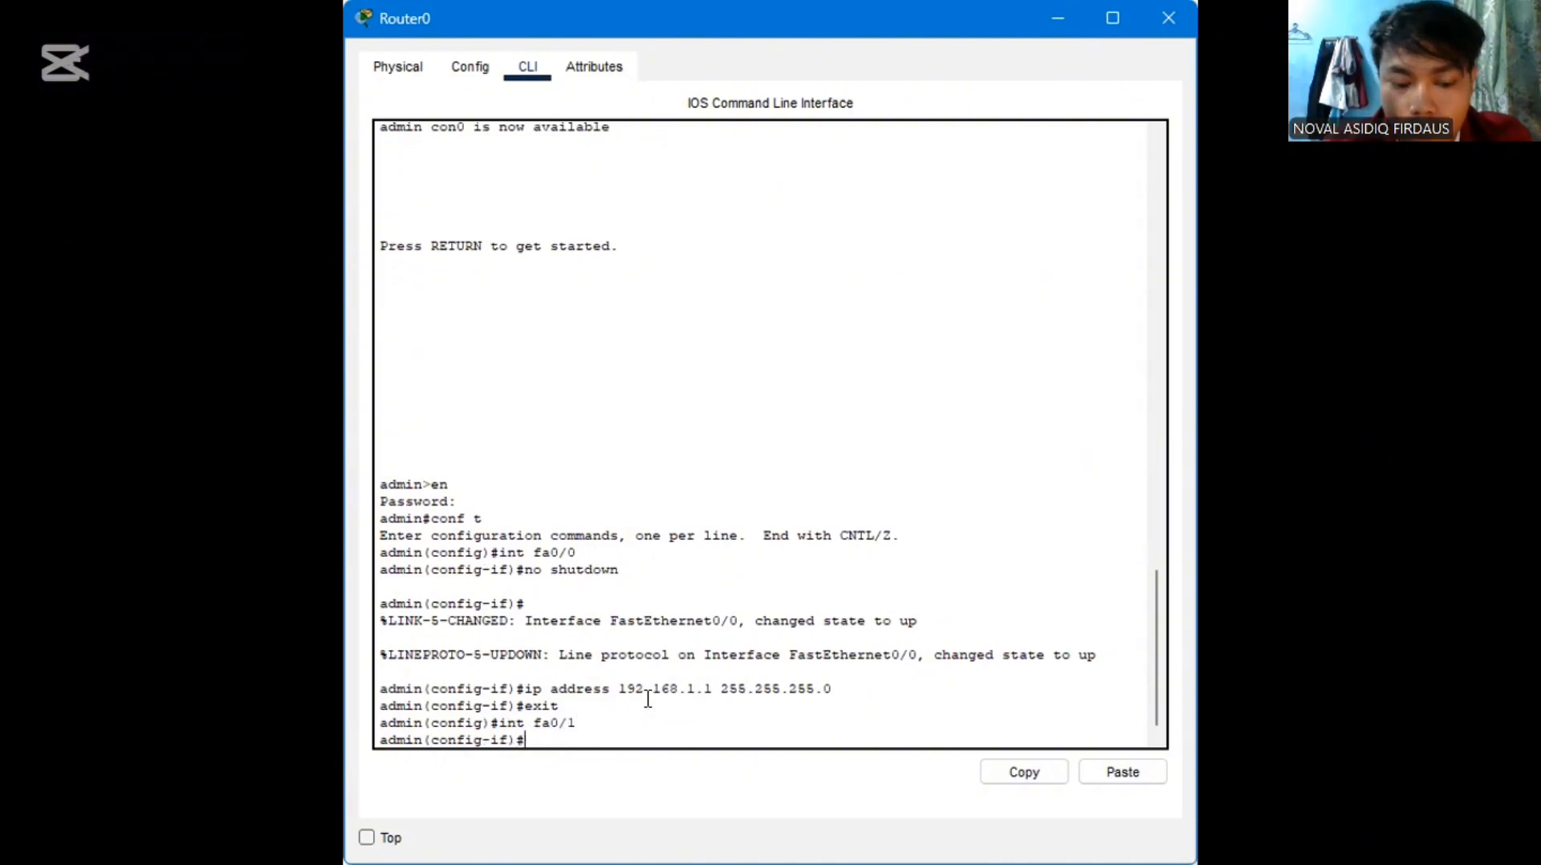
type("no shut")
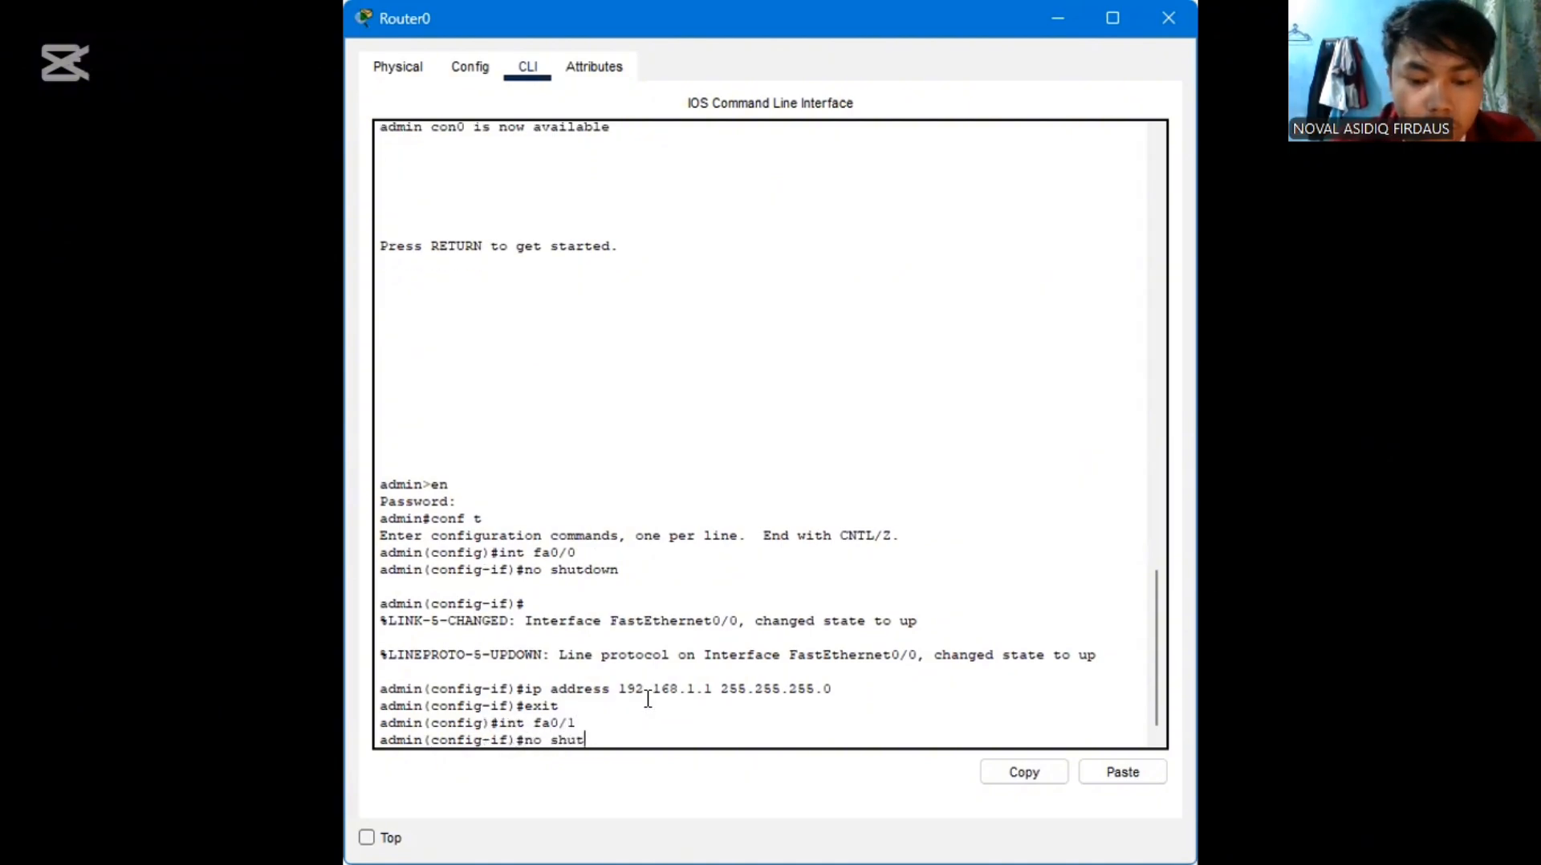
type("dow")
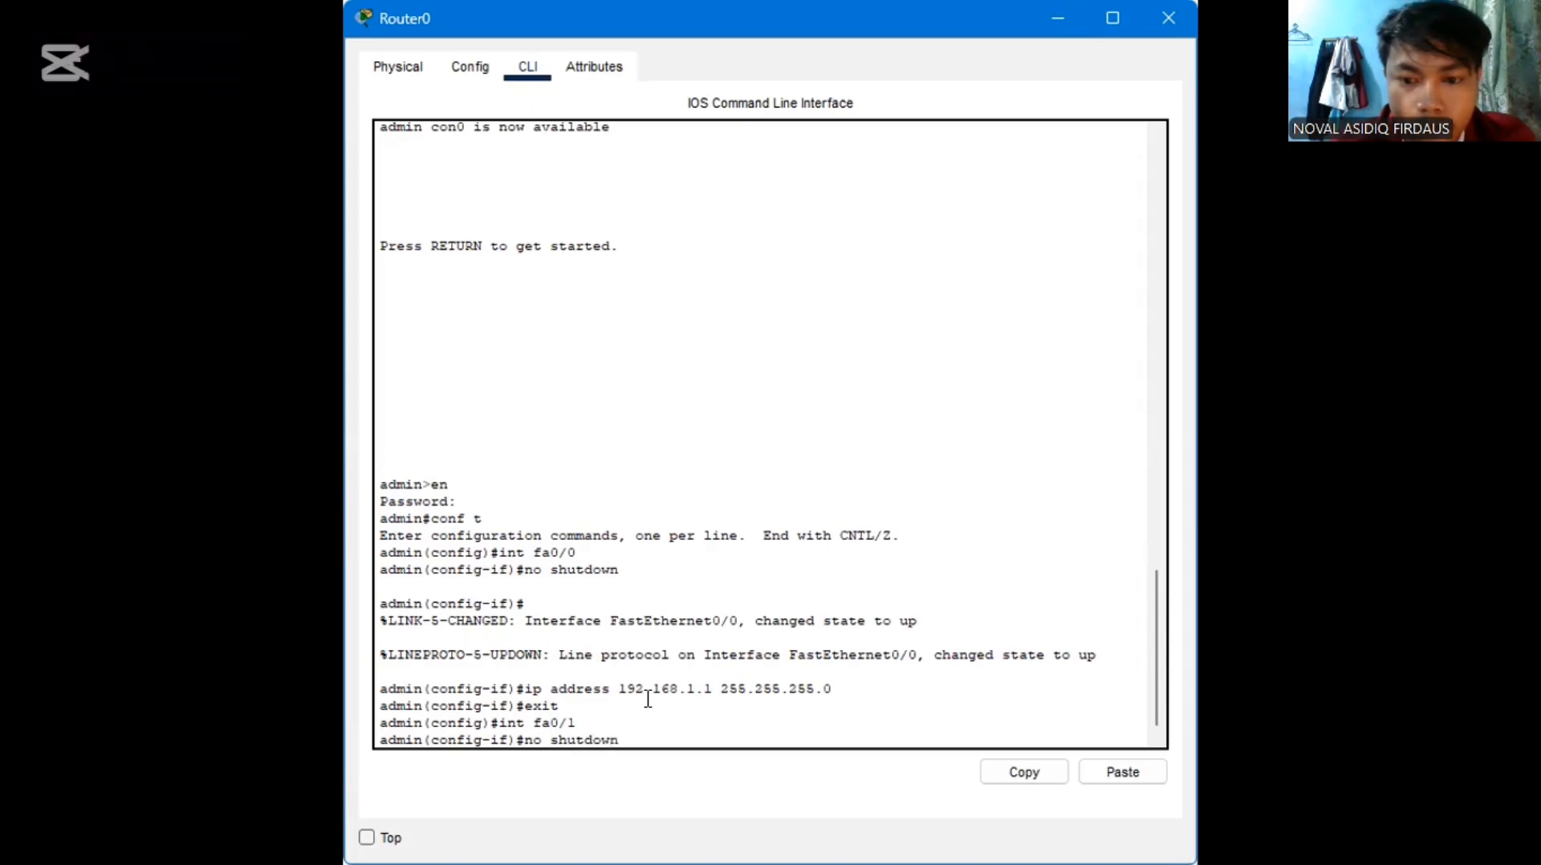
type("n")
key("Return")
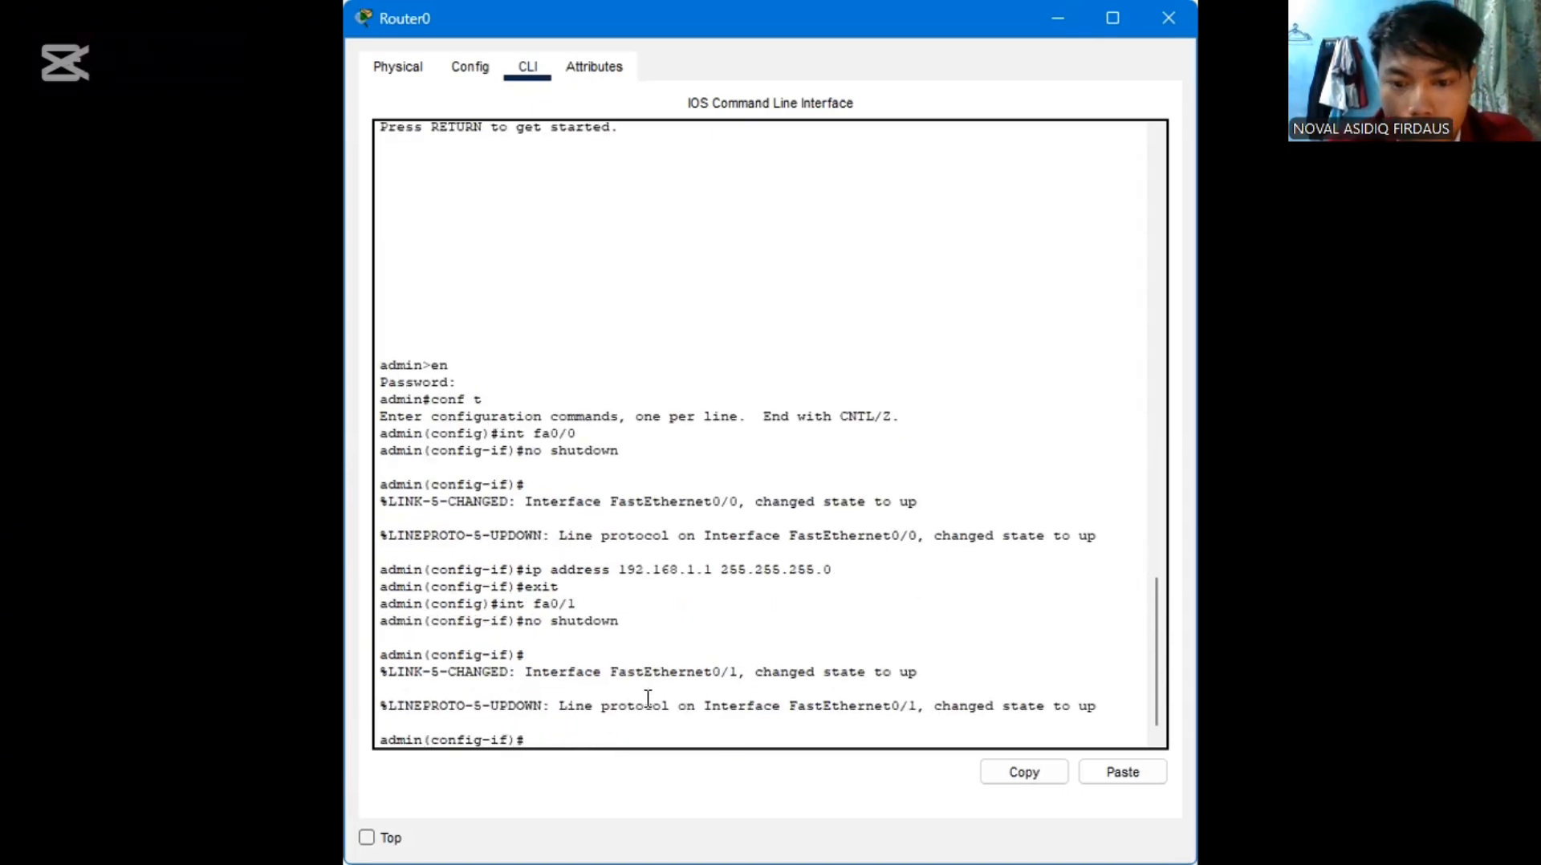
Assign IP address 192.168.2.1 with mask 255.255.255.0 to interface fa0/1 and exit interface configuration
key("Up")
key("Up")
key("Up")
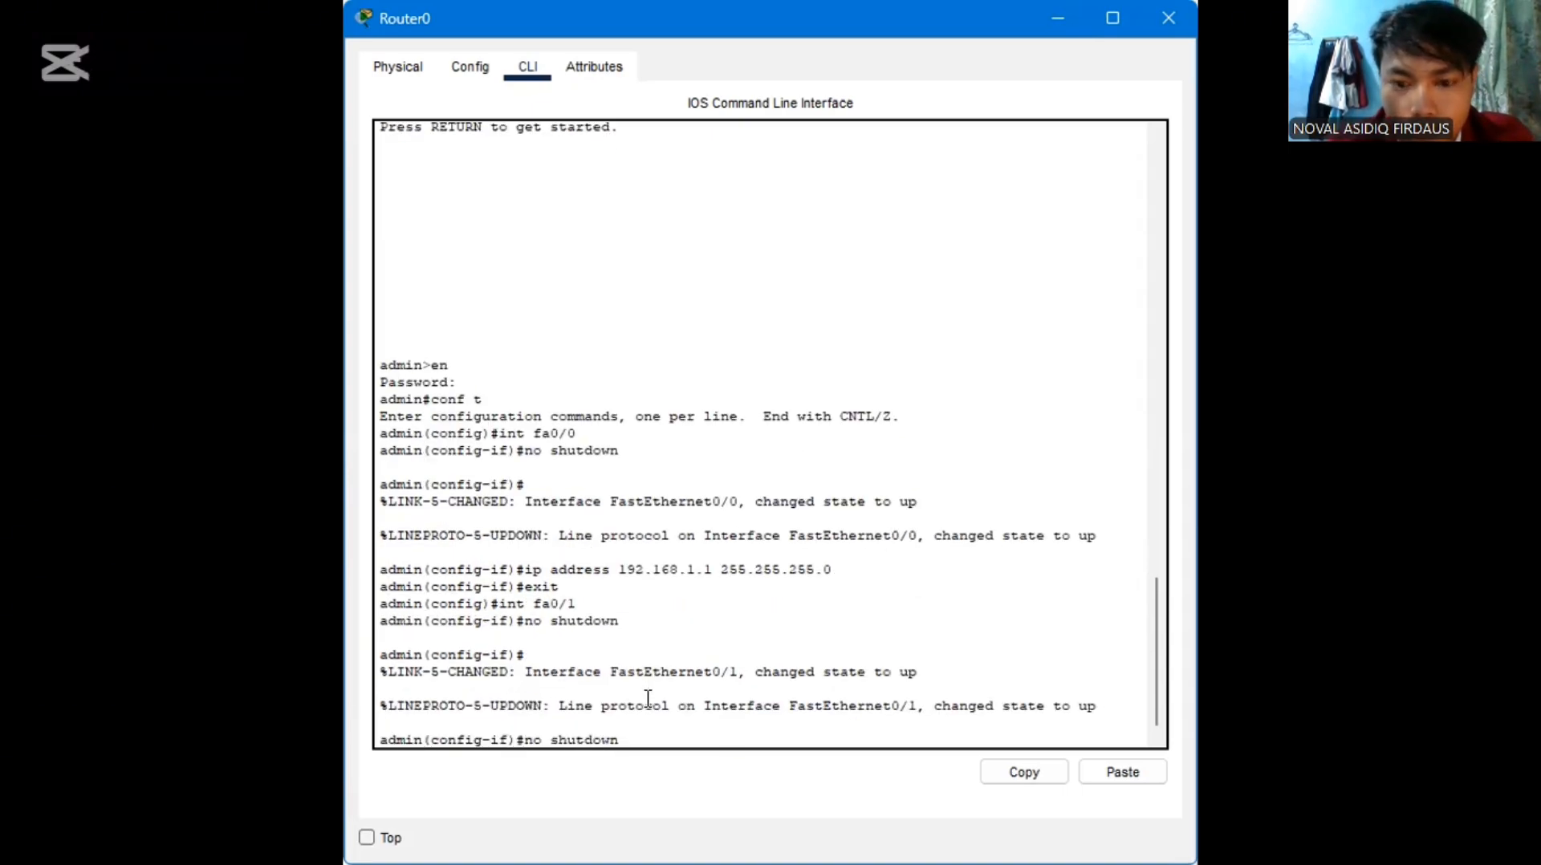
key("Down")
key("Down")
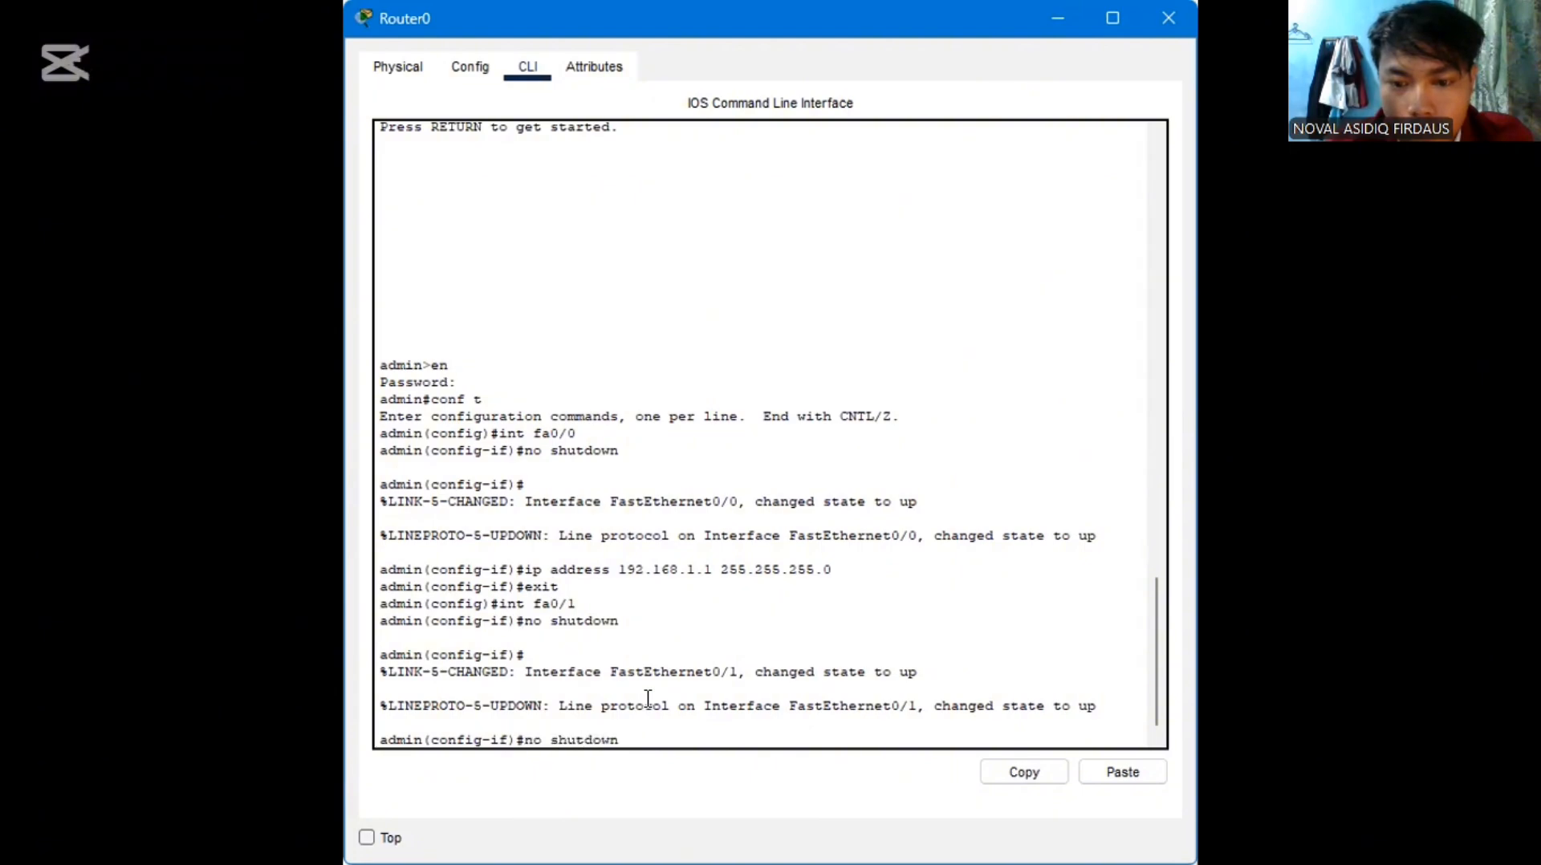
key("Up")
key("Up")
key("Up")
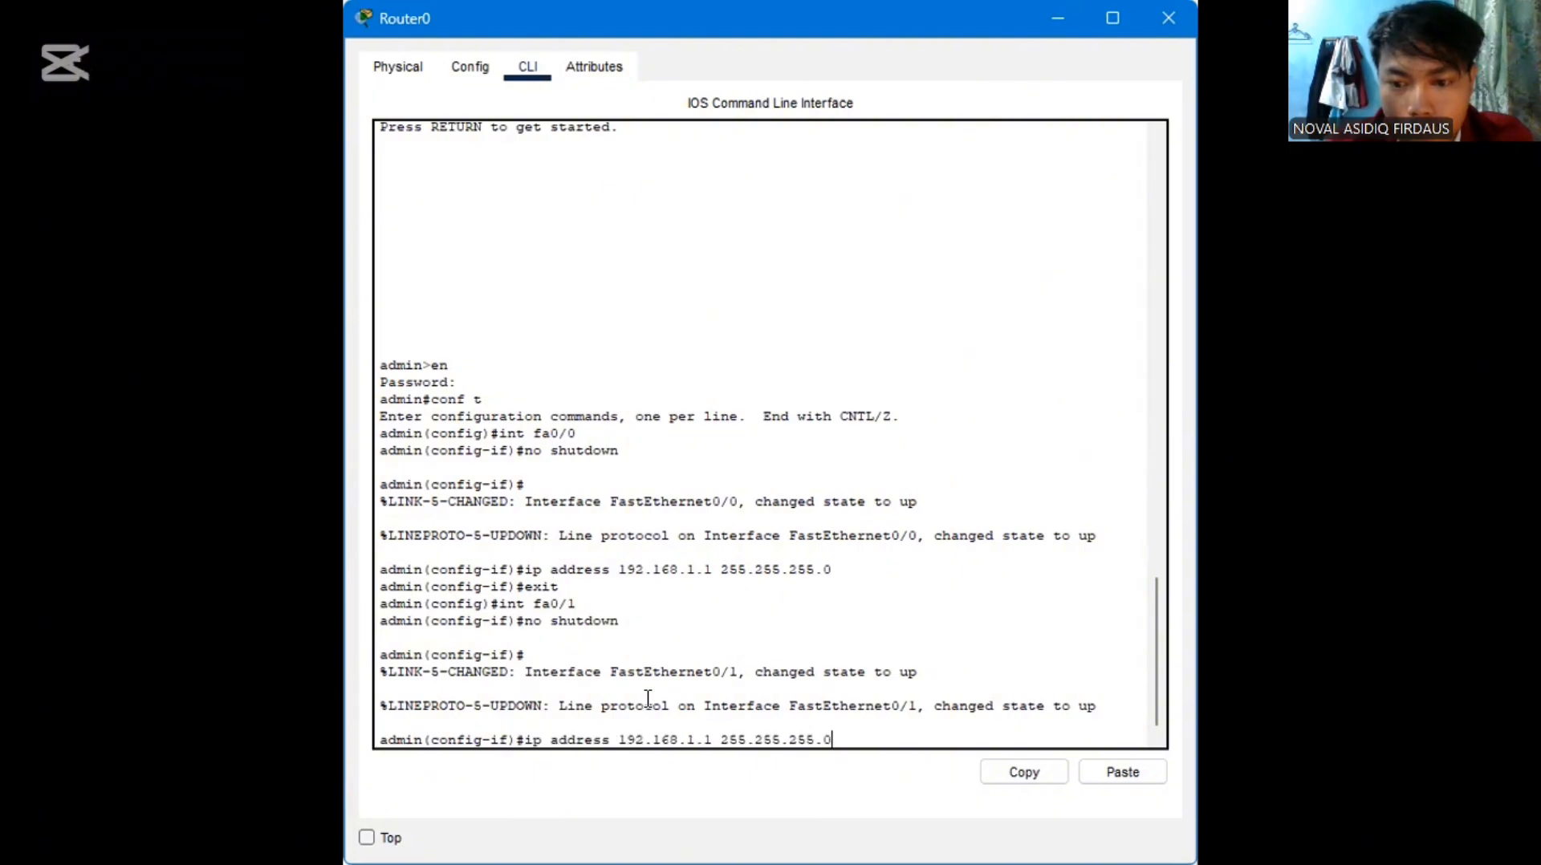
key("Left")
key("Left")
key("Left")
key("Left")
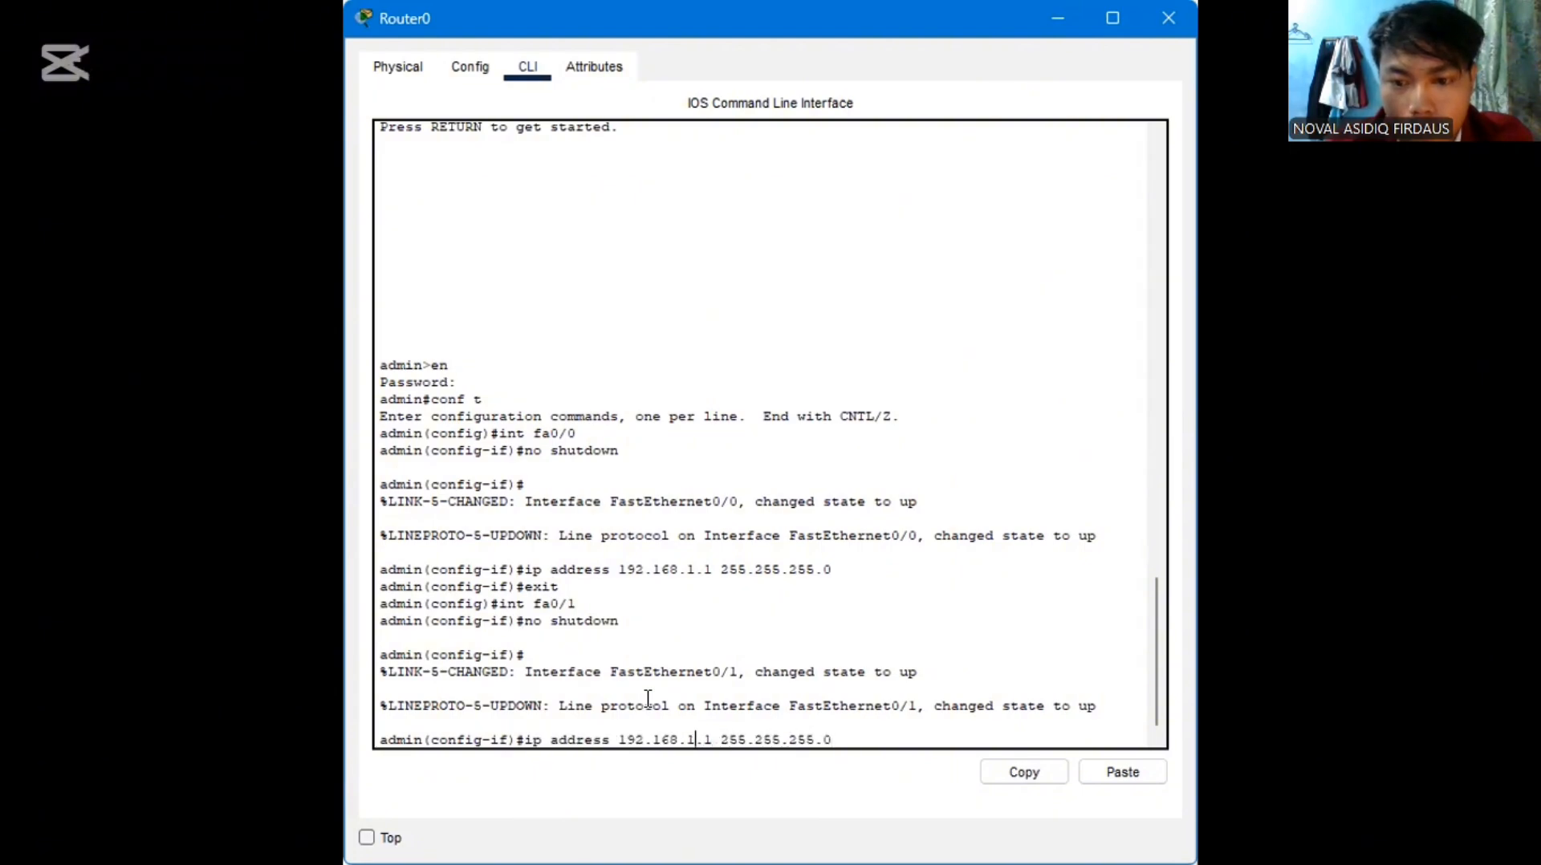
key("BackSpace")
type("2")
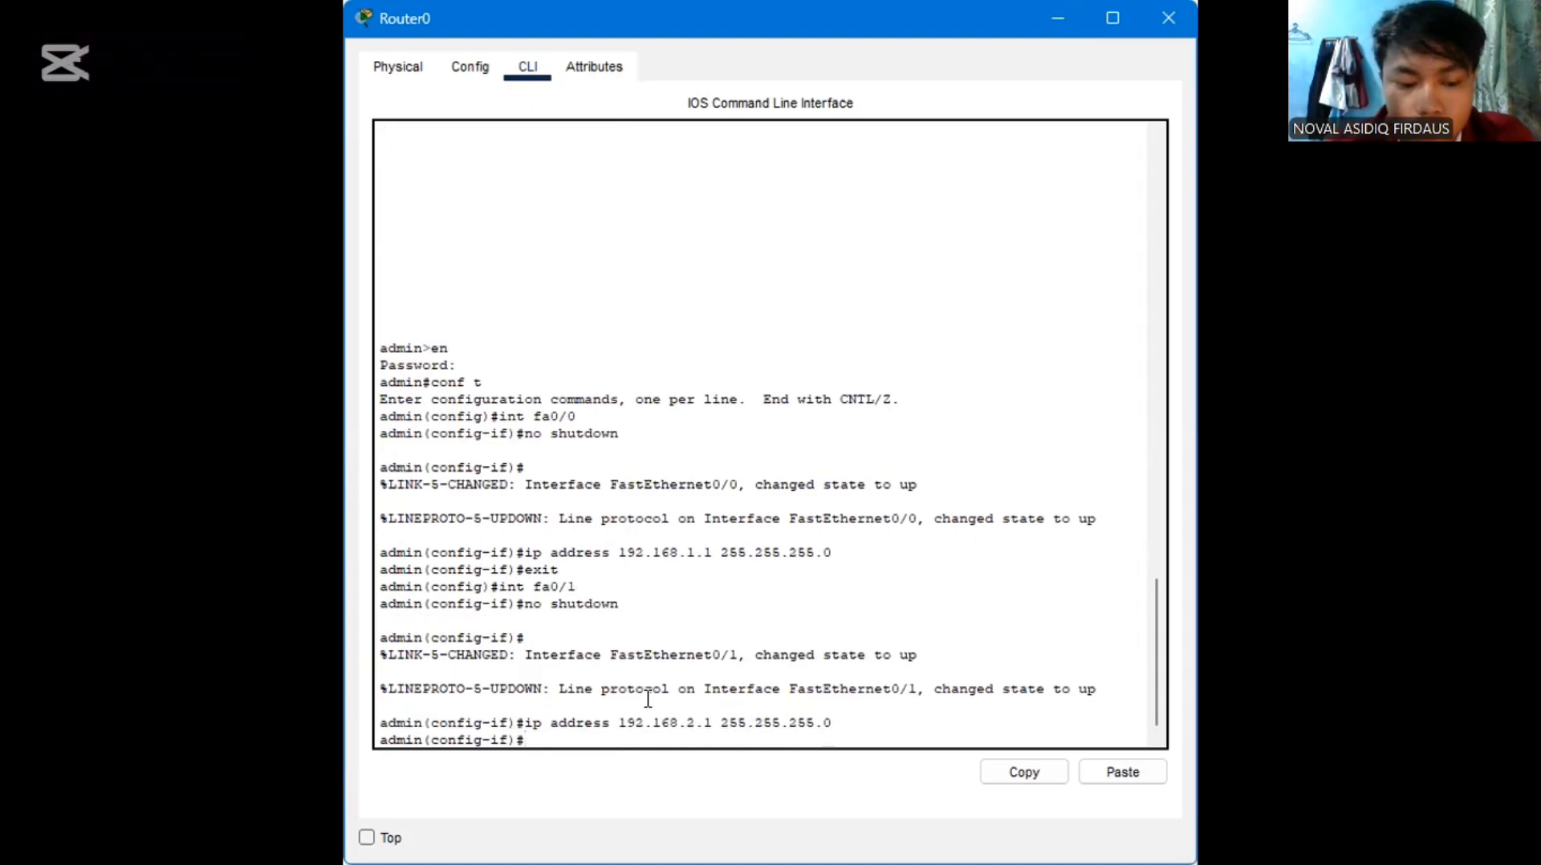
type("exit")
key("Return")
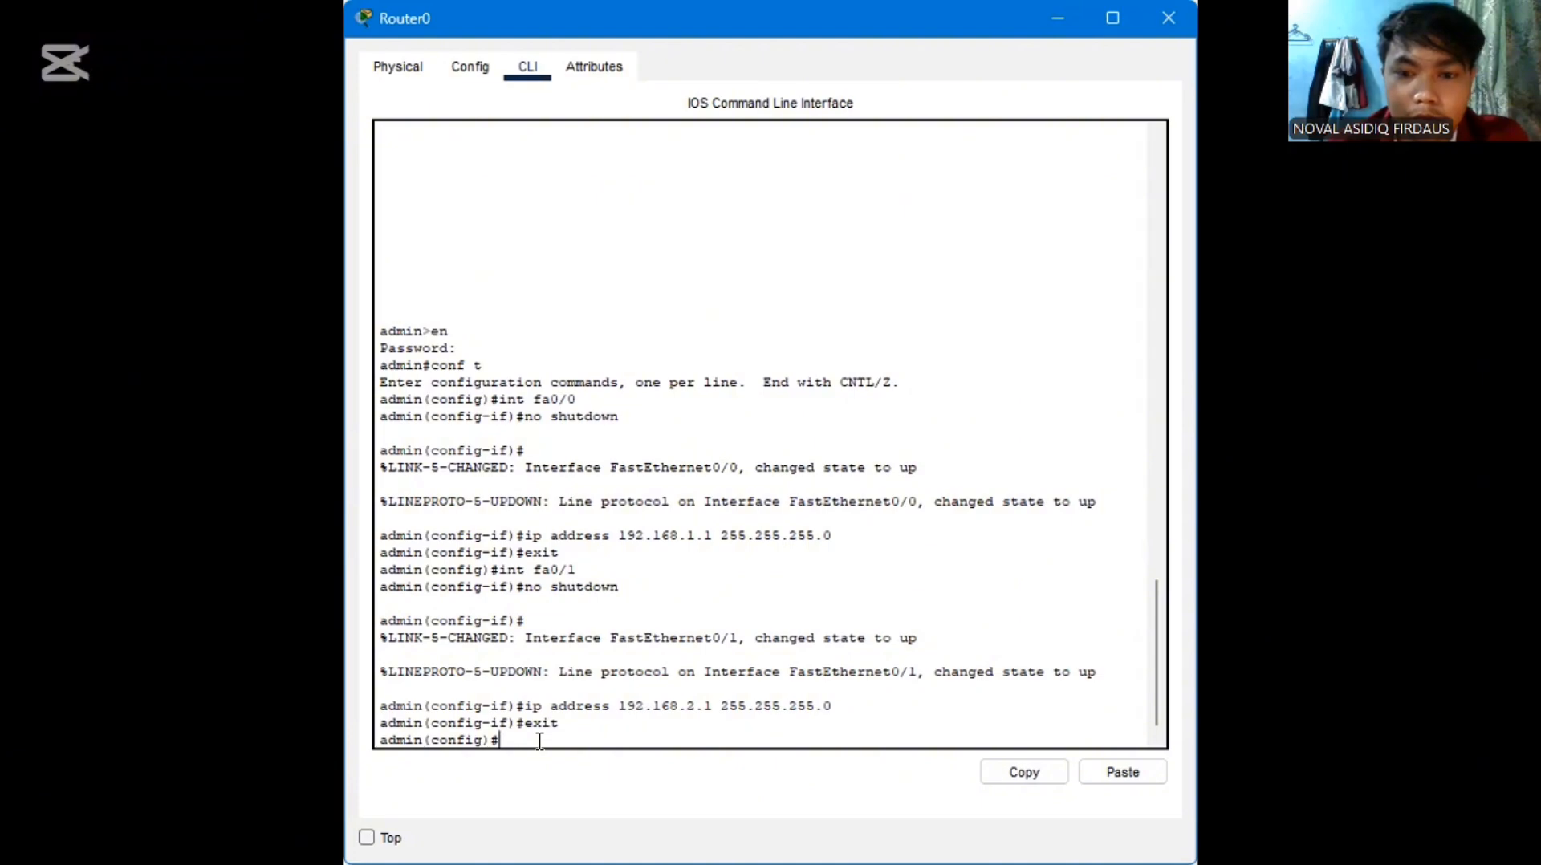
Return to the network topology and open PC2 and PC1 to inspect them
key("alt+Tab")
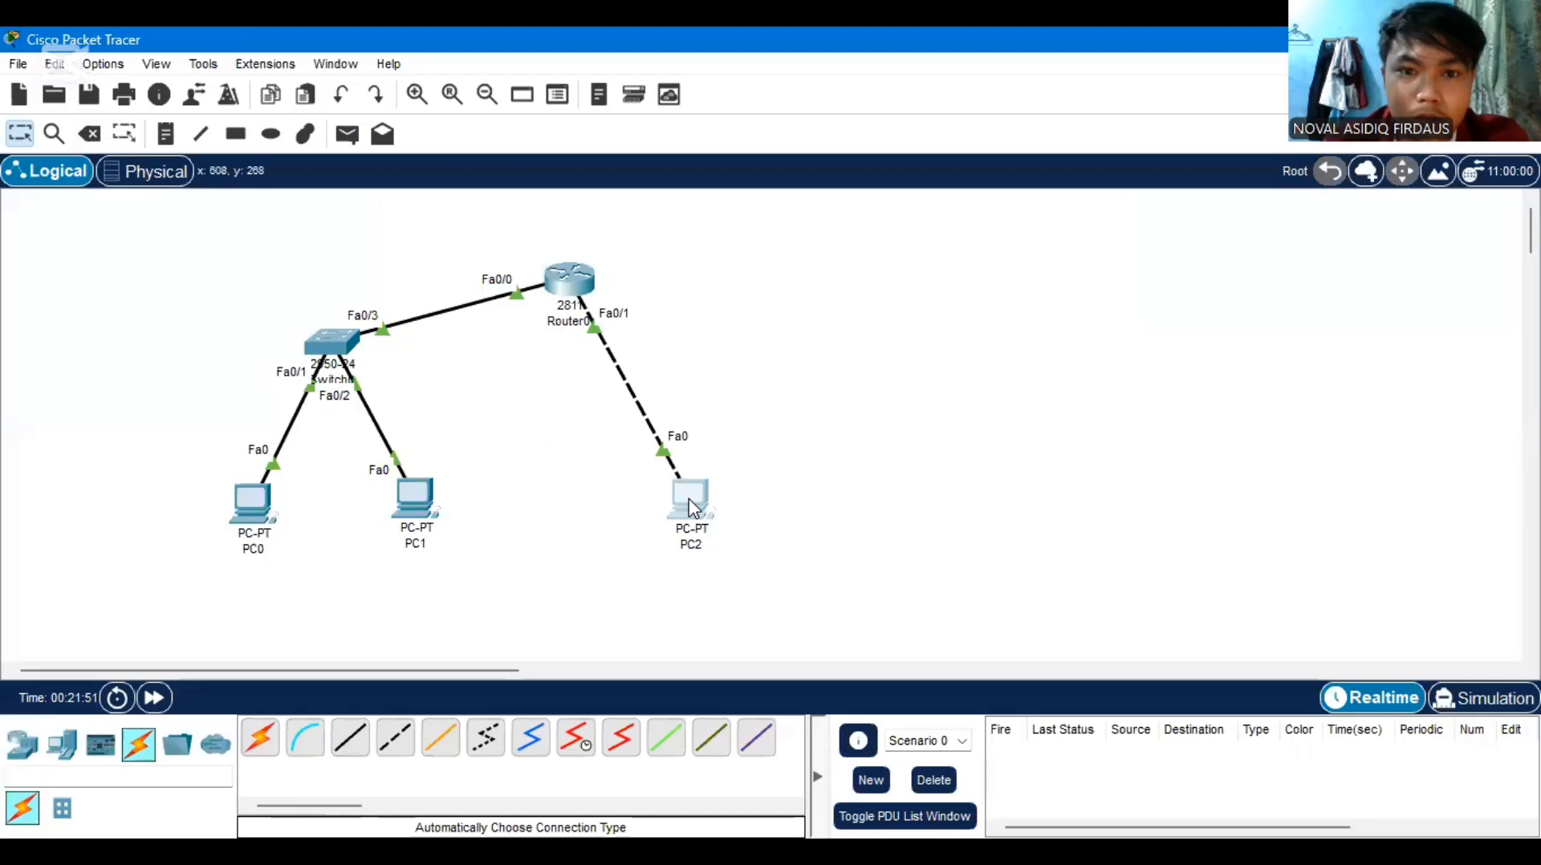
left_click(690, 504)
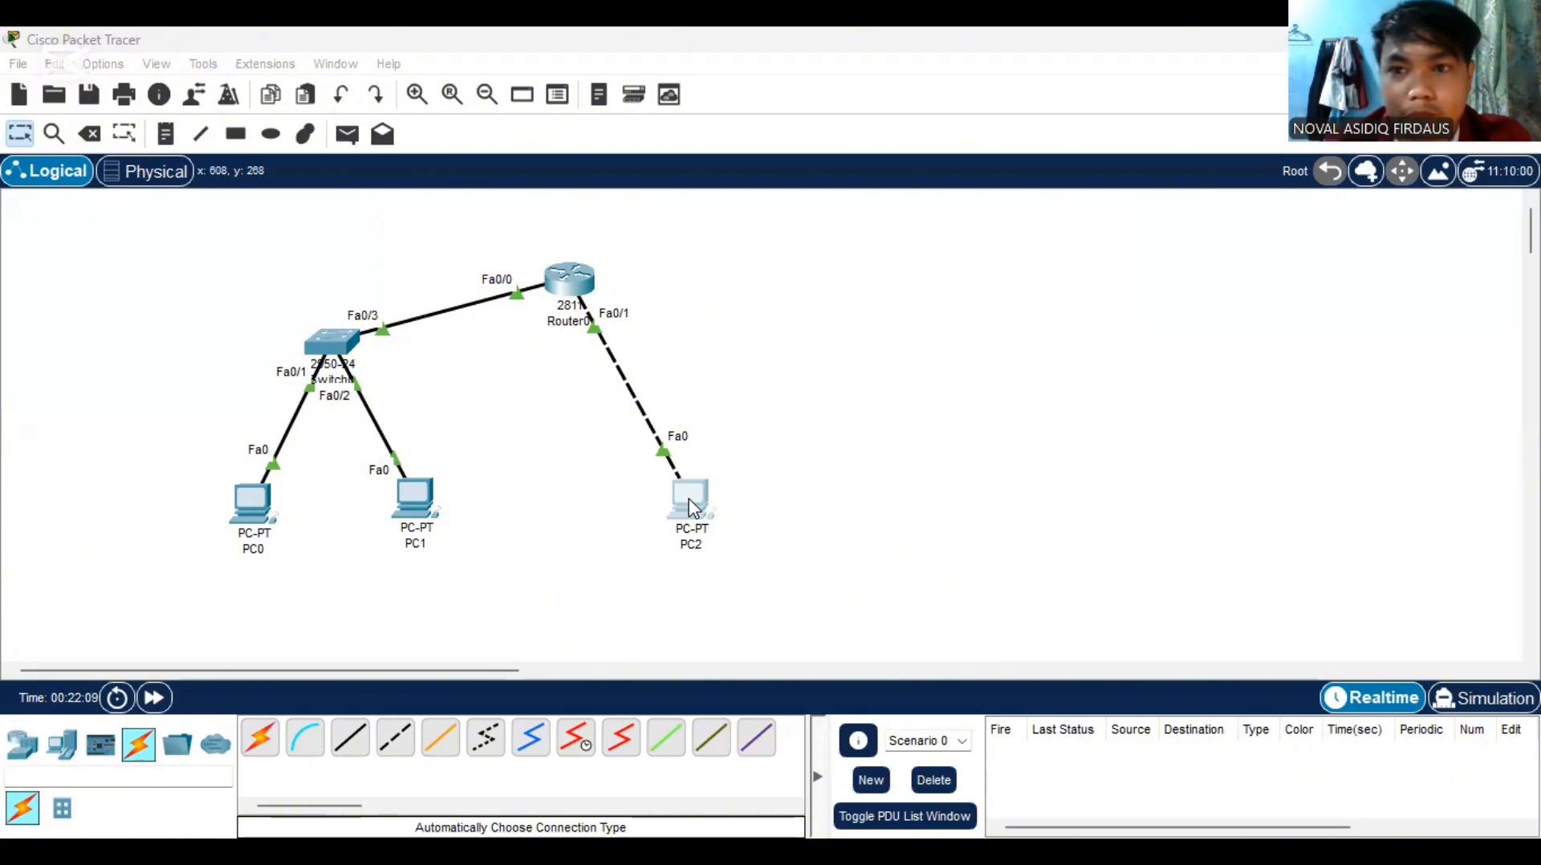
left_click(421, 498)
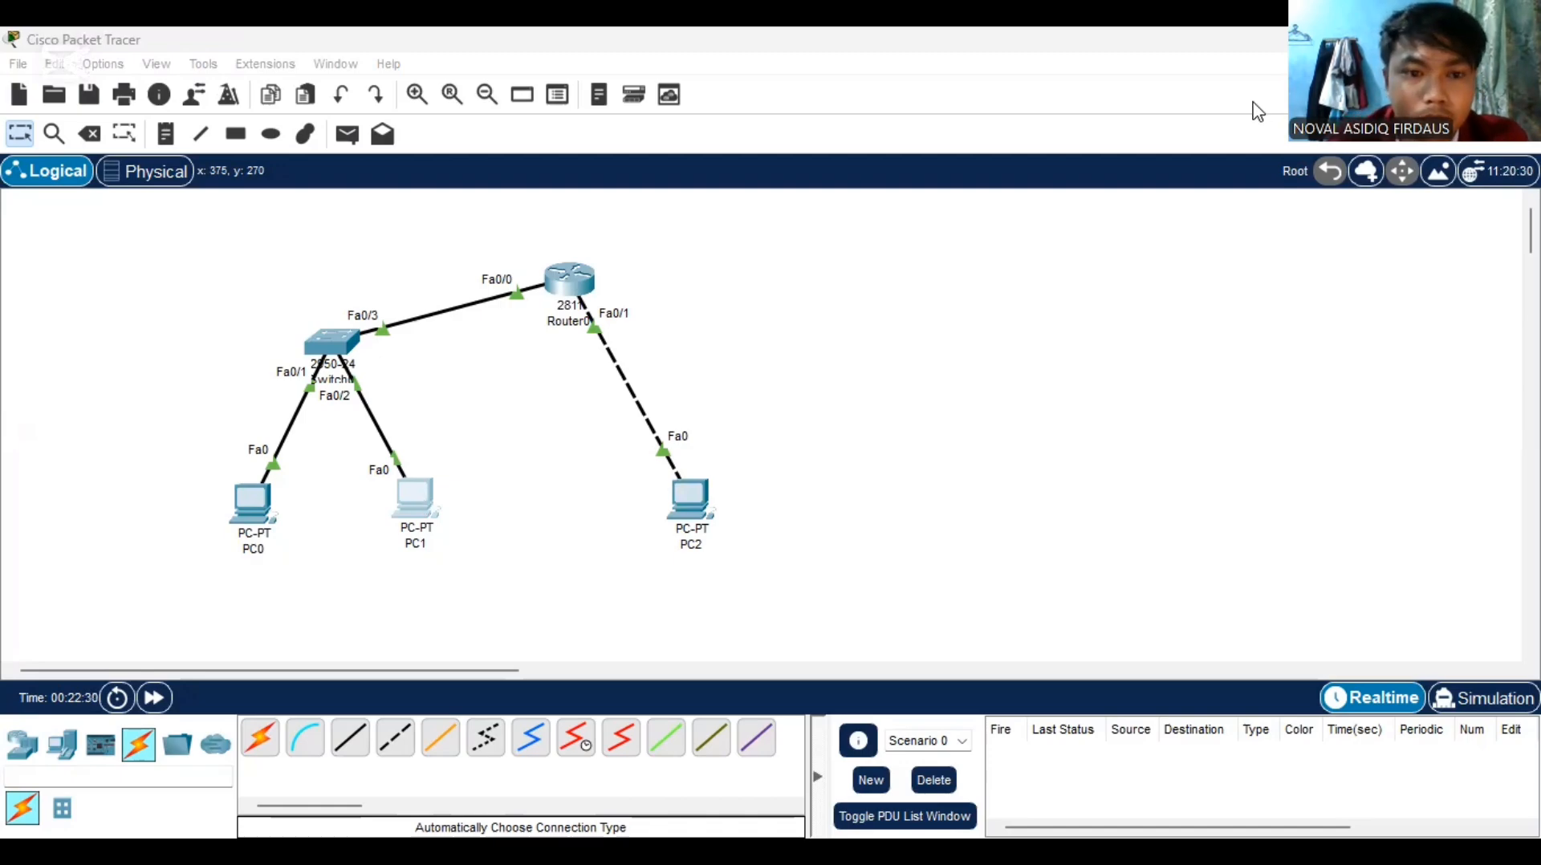
Ping 192.168.1.3 from PC0's Command Prompt
left_click(267, 509)
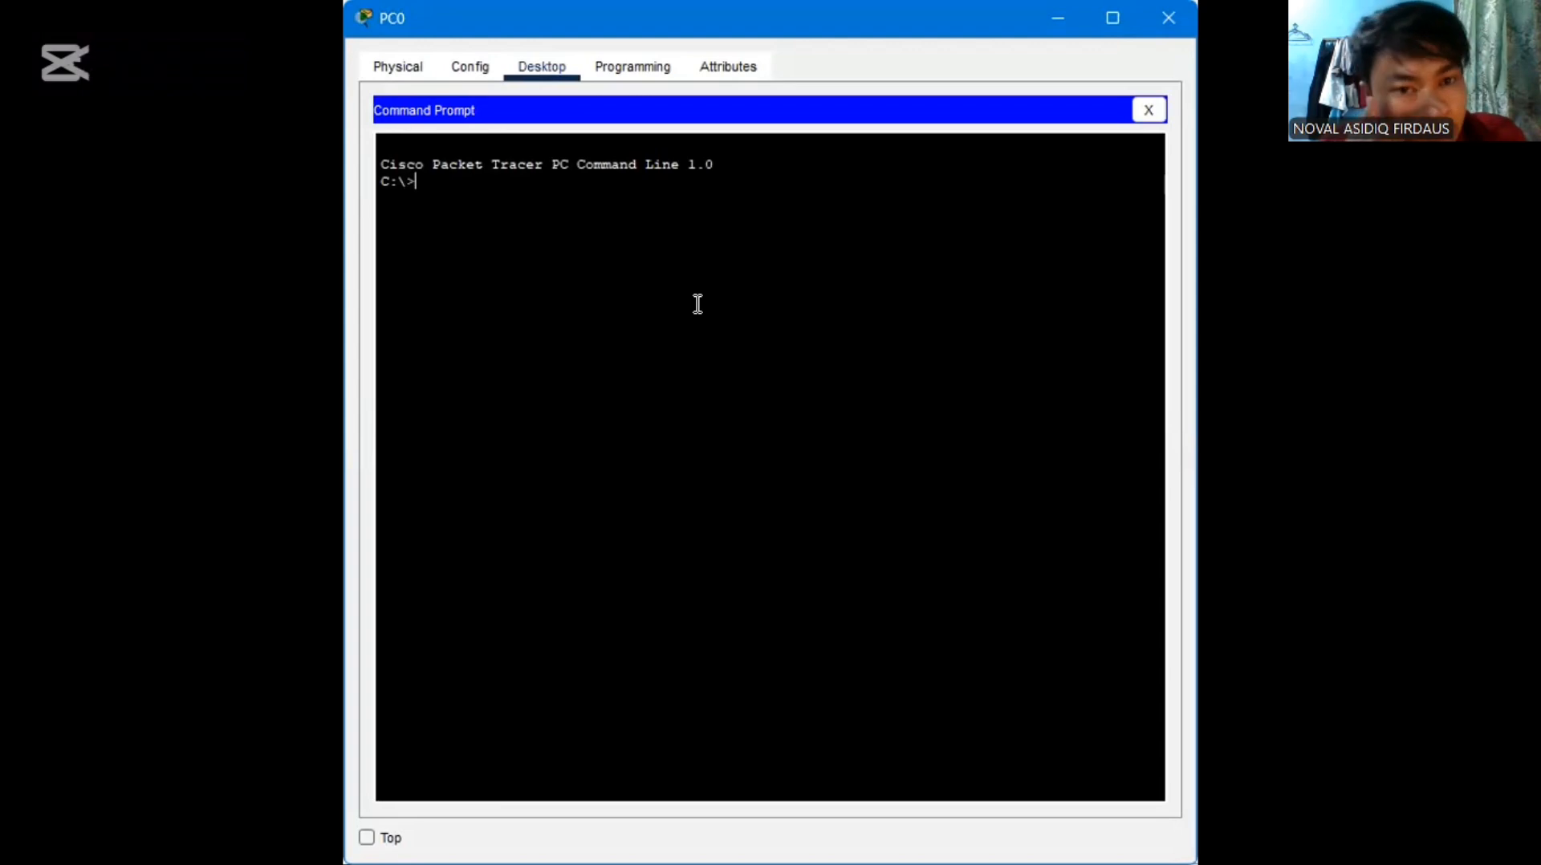
type("p")
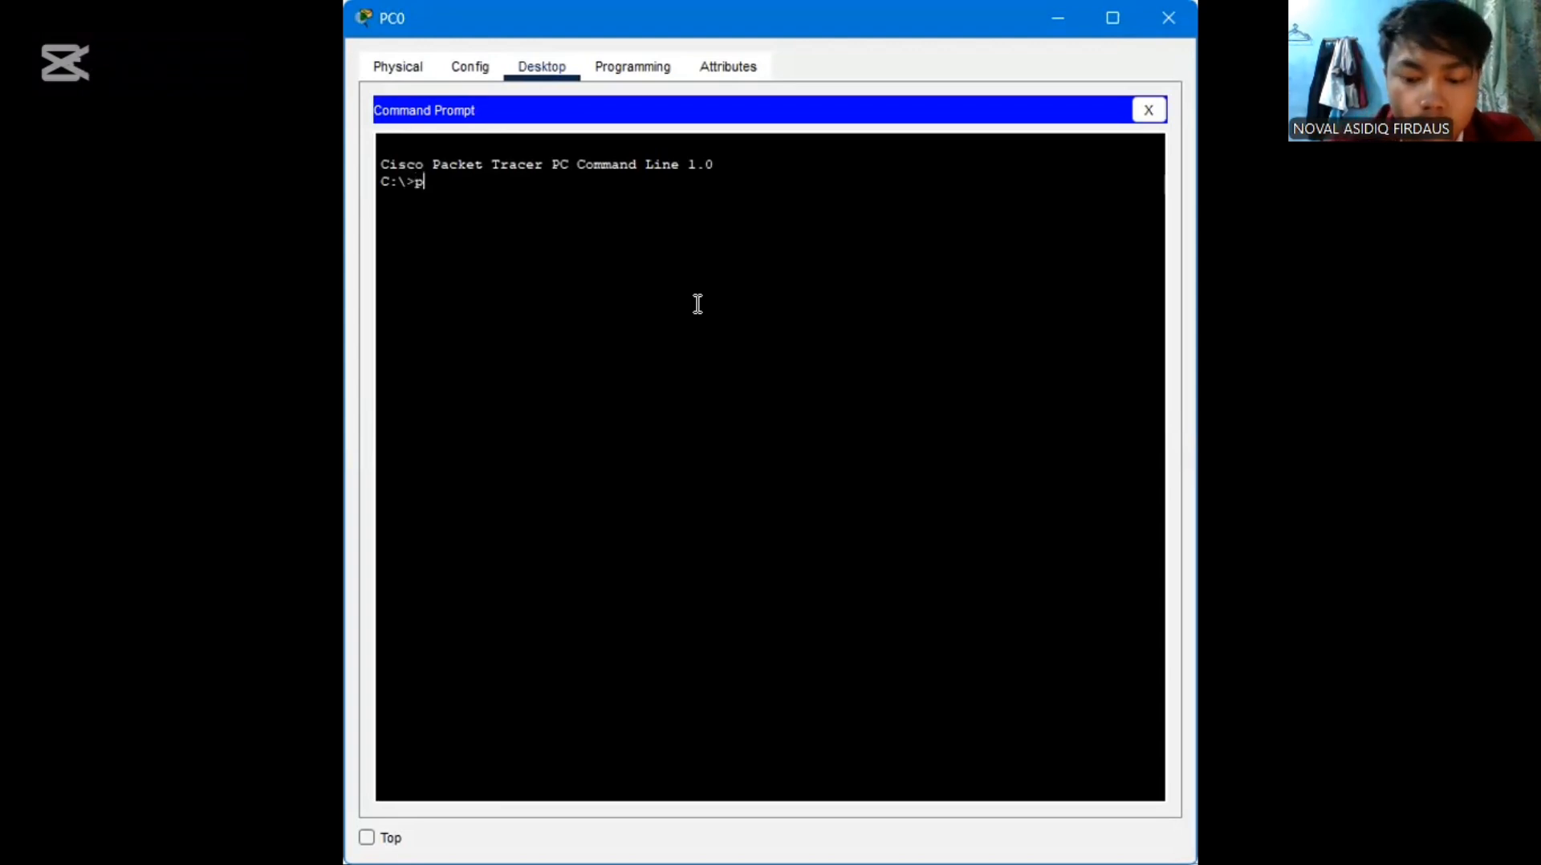
type("ing 1")
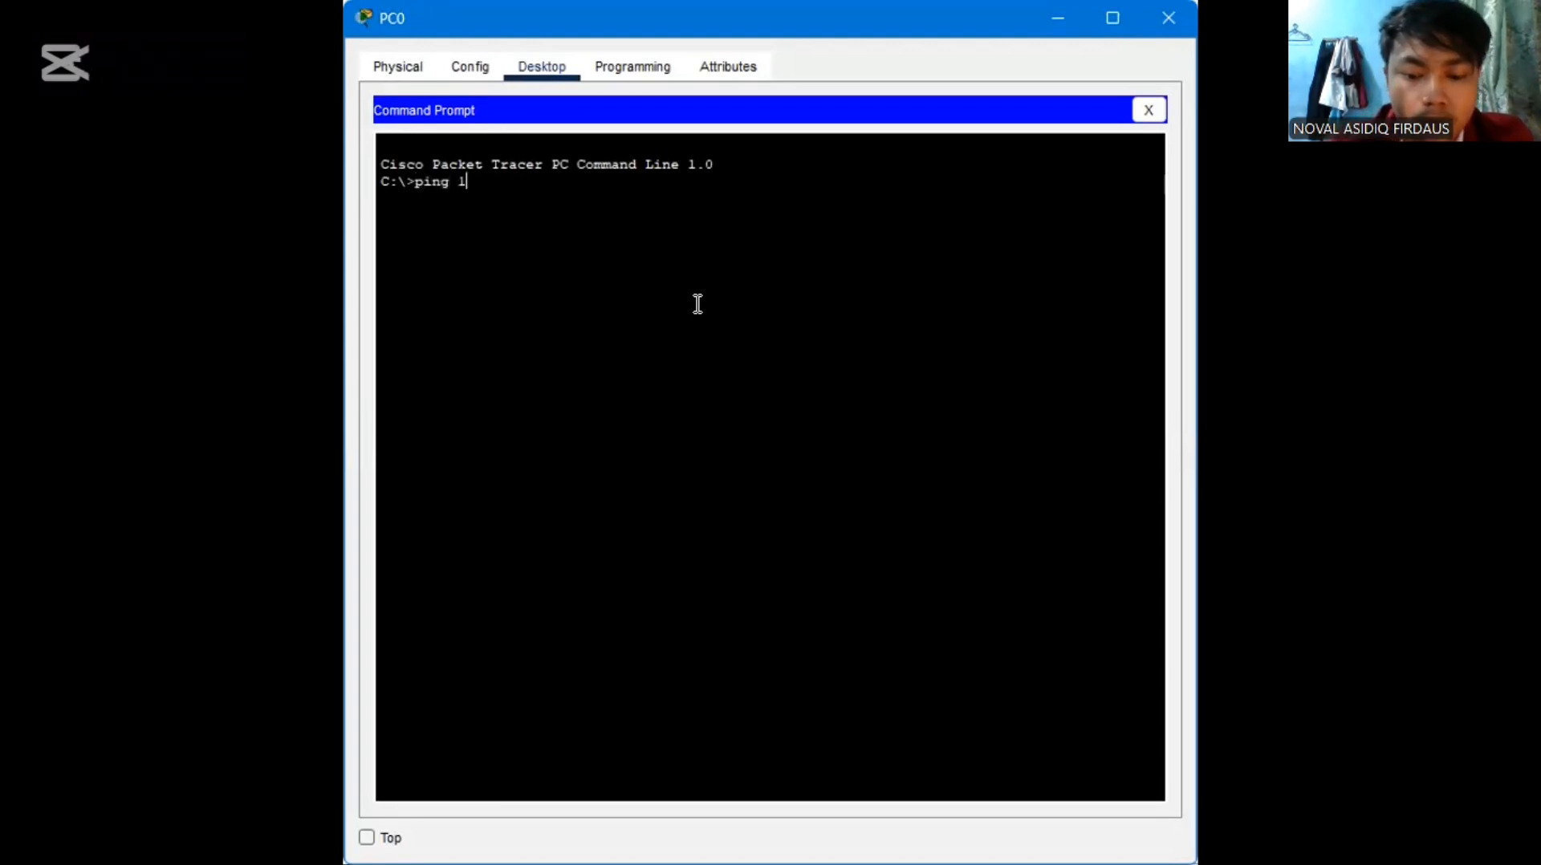
type("92.1")
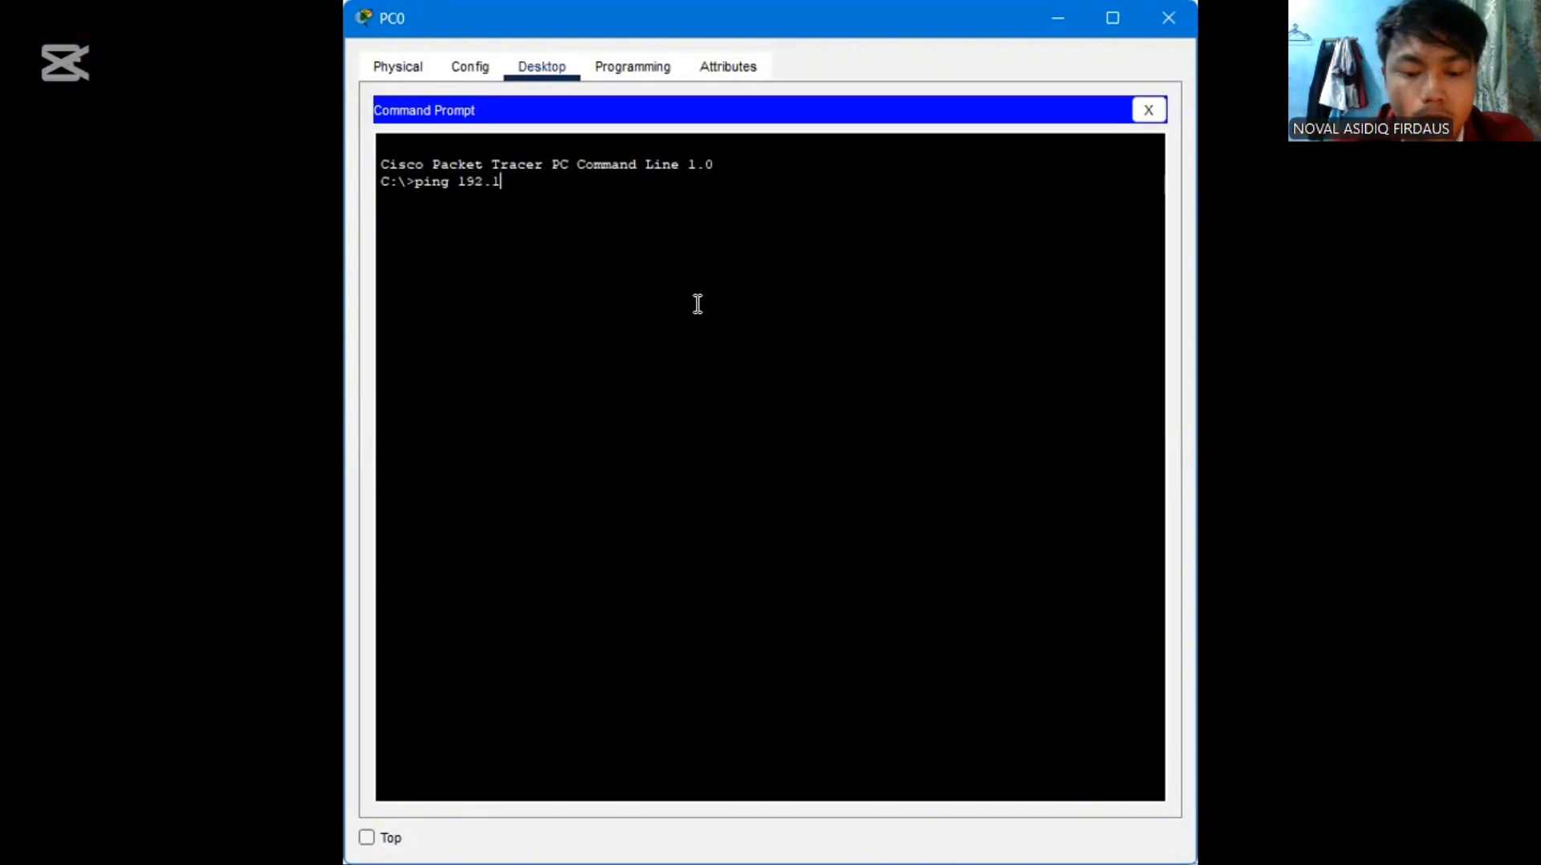
type("68")
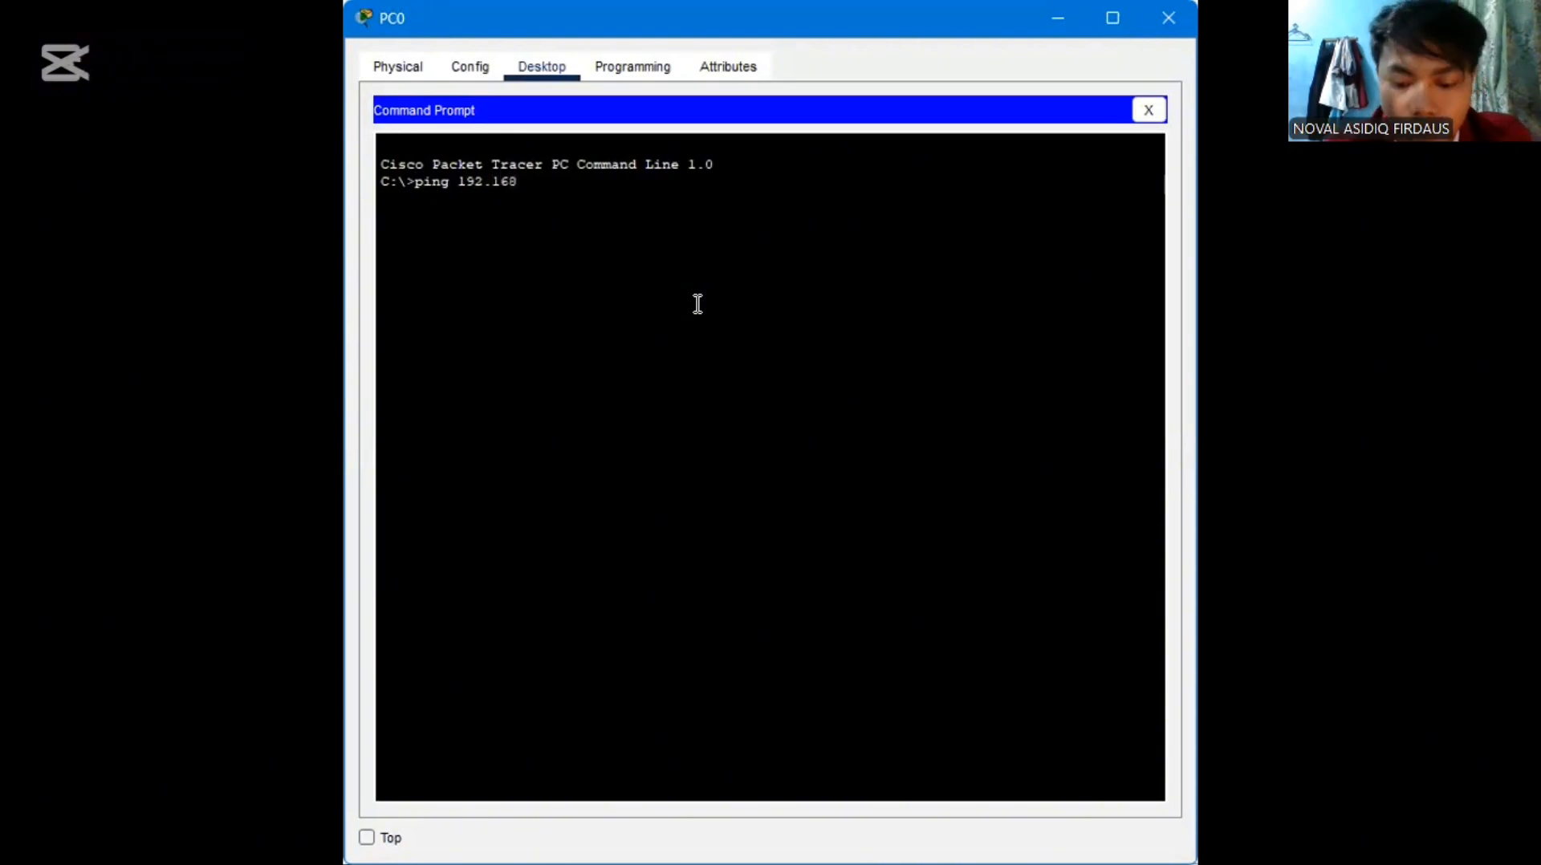
type(".2.")
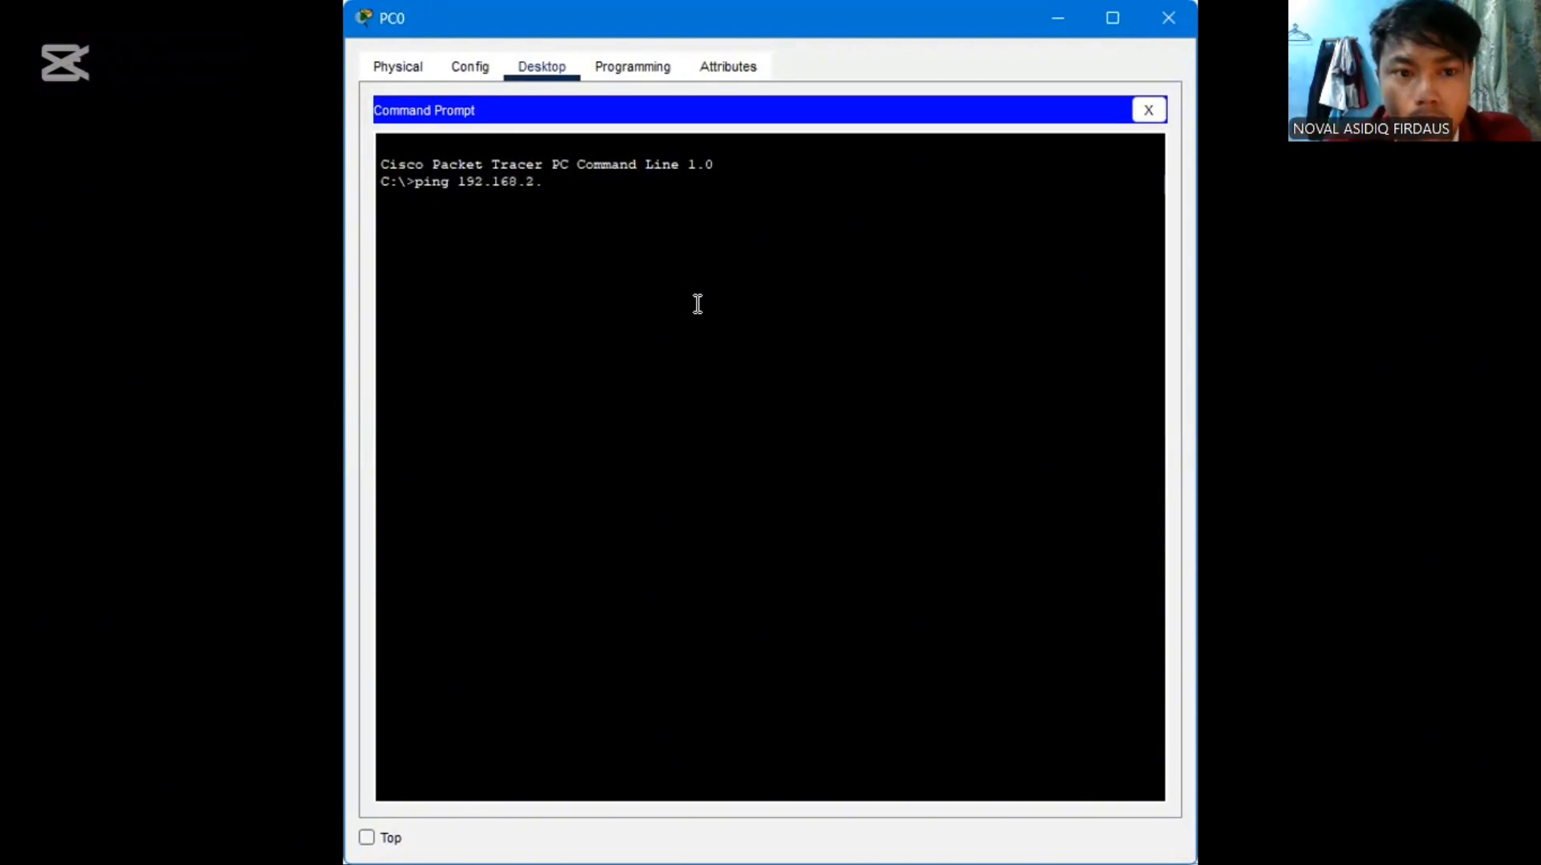
key("BackSpace")
key("BackSpace")
type("1.")
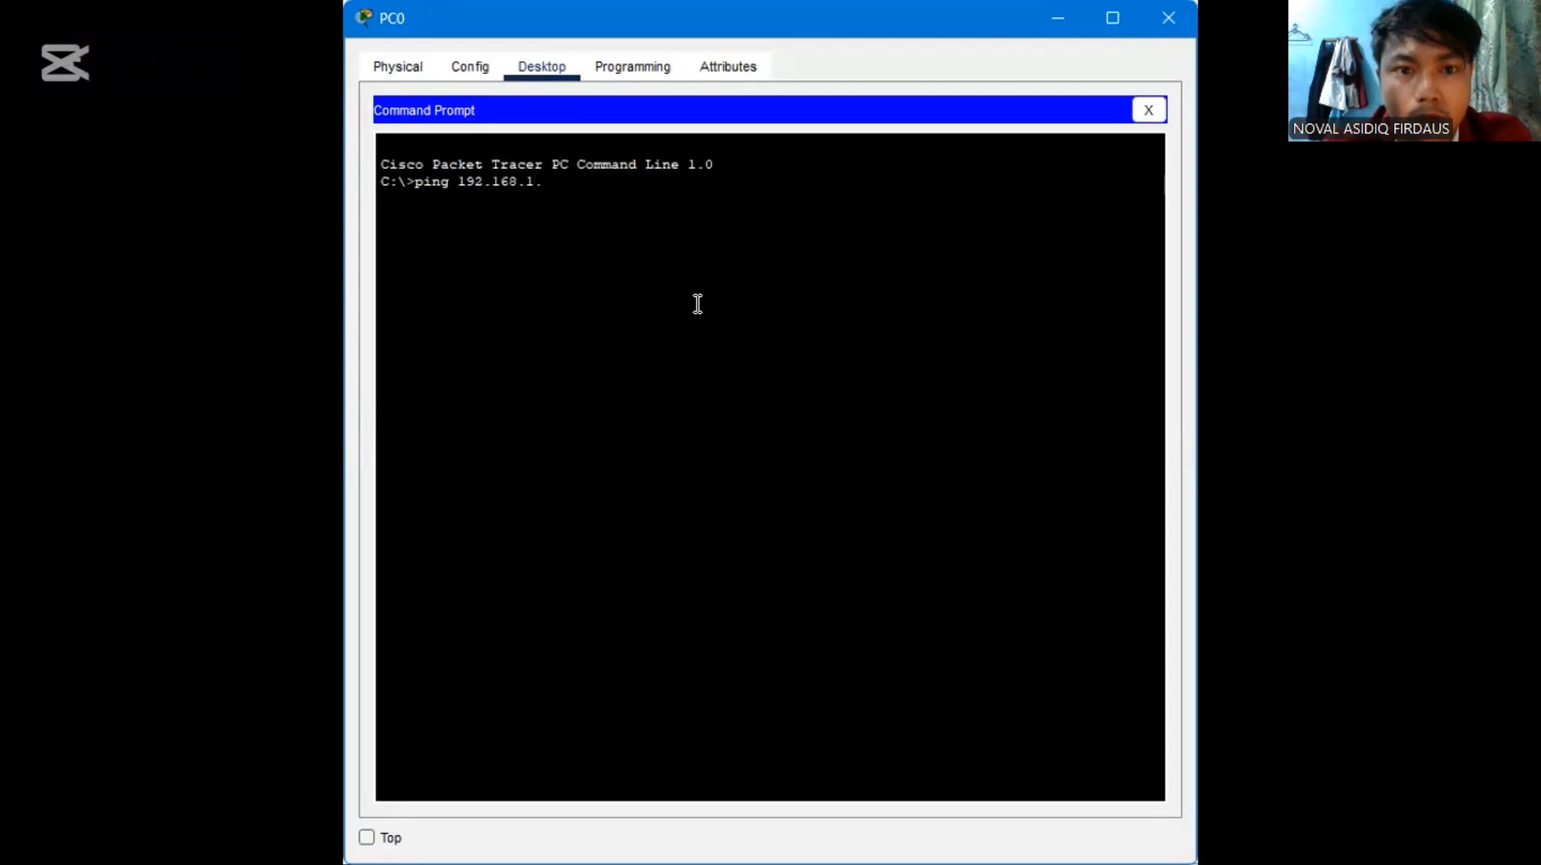
type("2")
key("BackSpace")
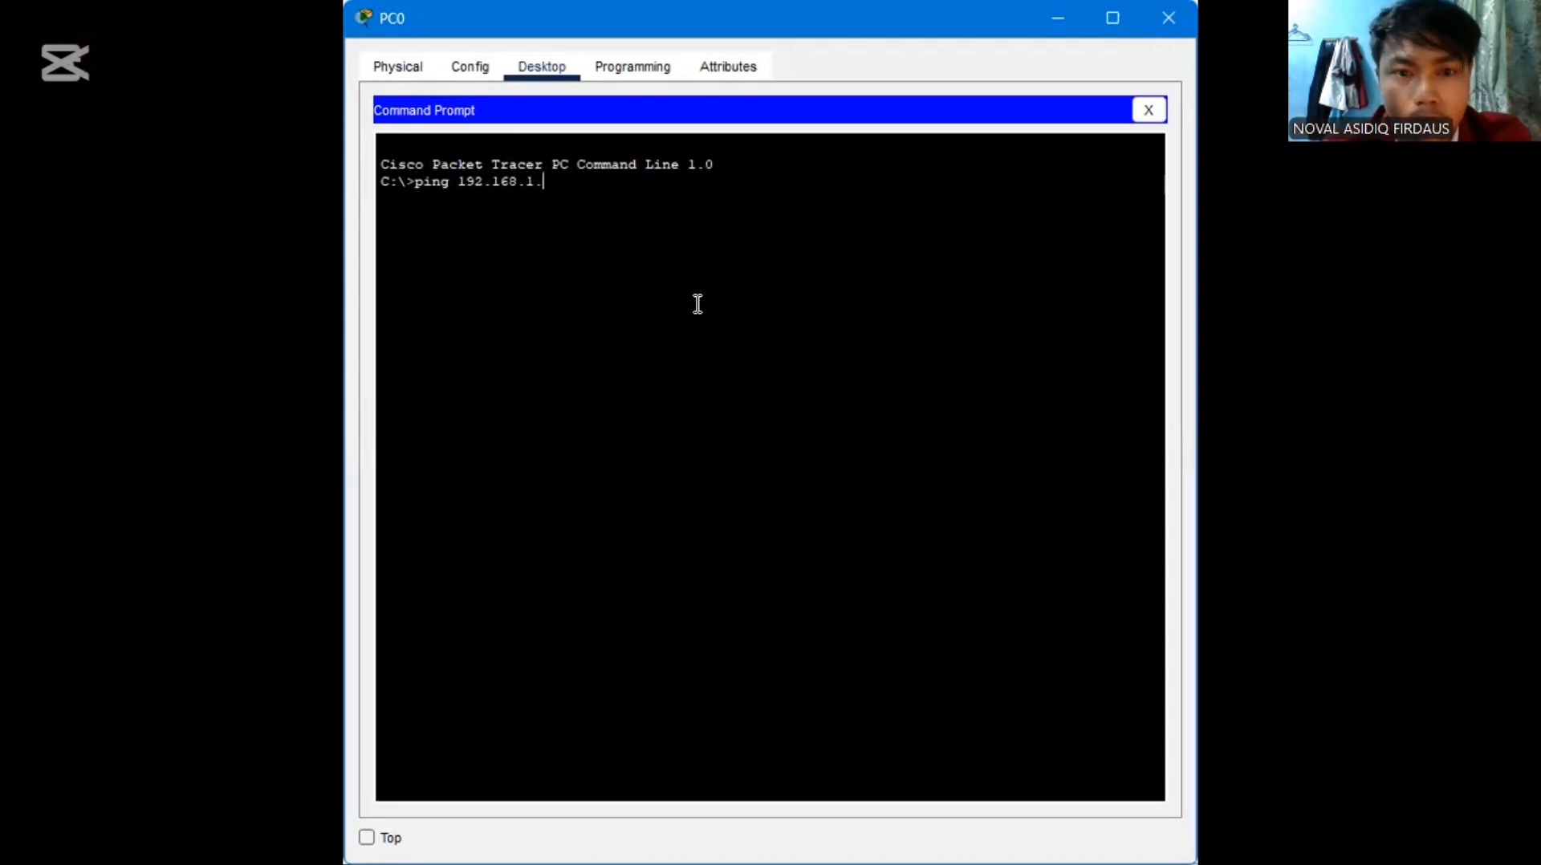
type("3")
key("Return")
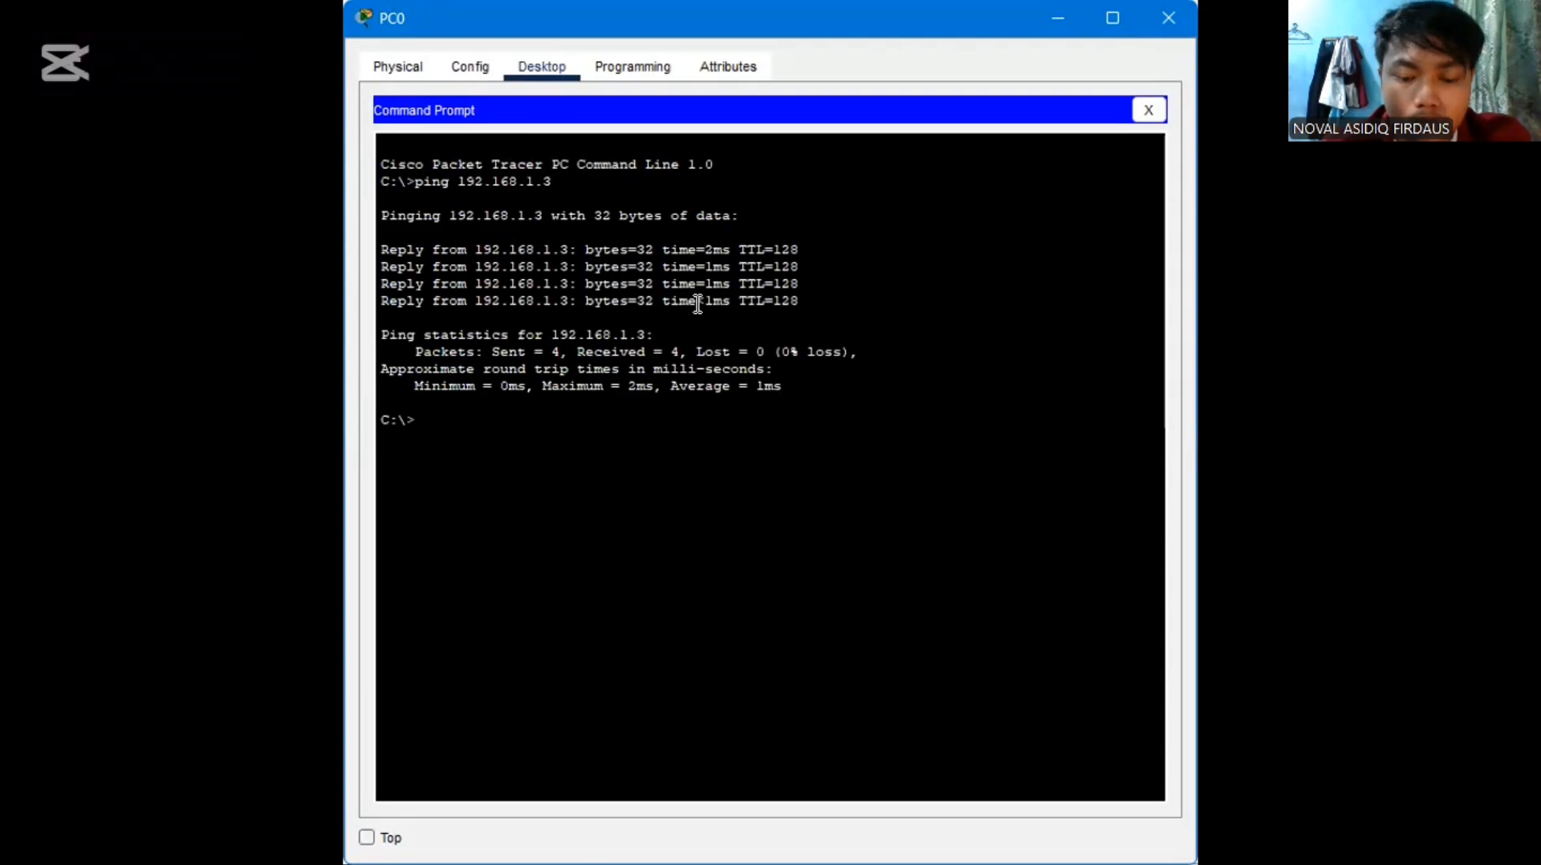
Ping 192.168.2.2 from PC0's Command Prompt and close the PC0 window
type("p")
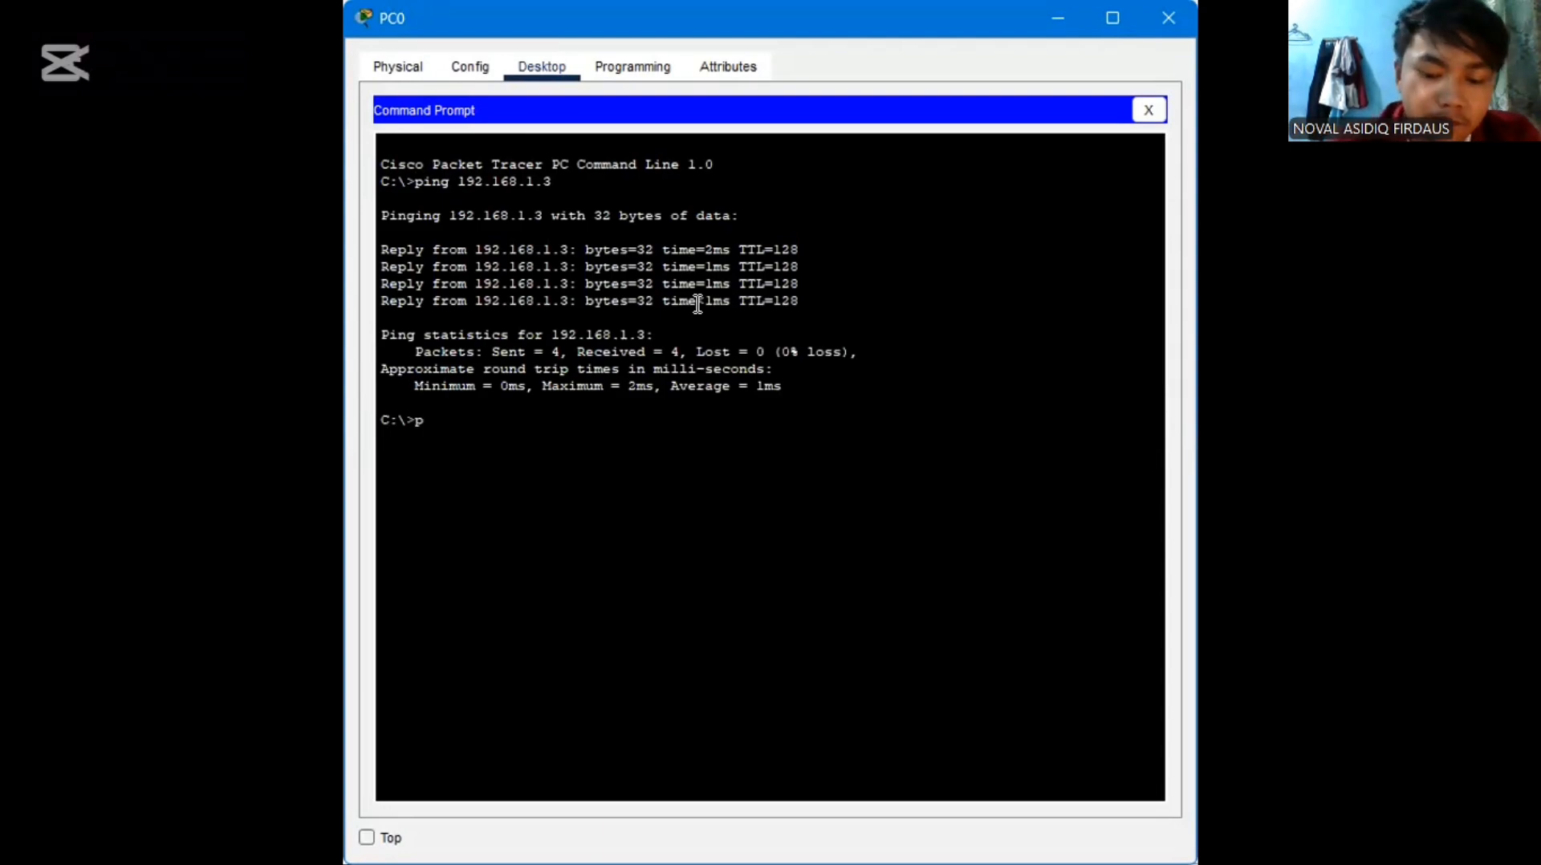
type("ing 192")
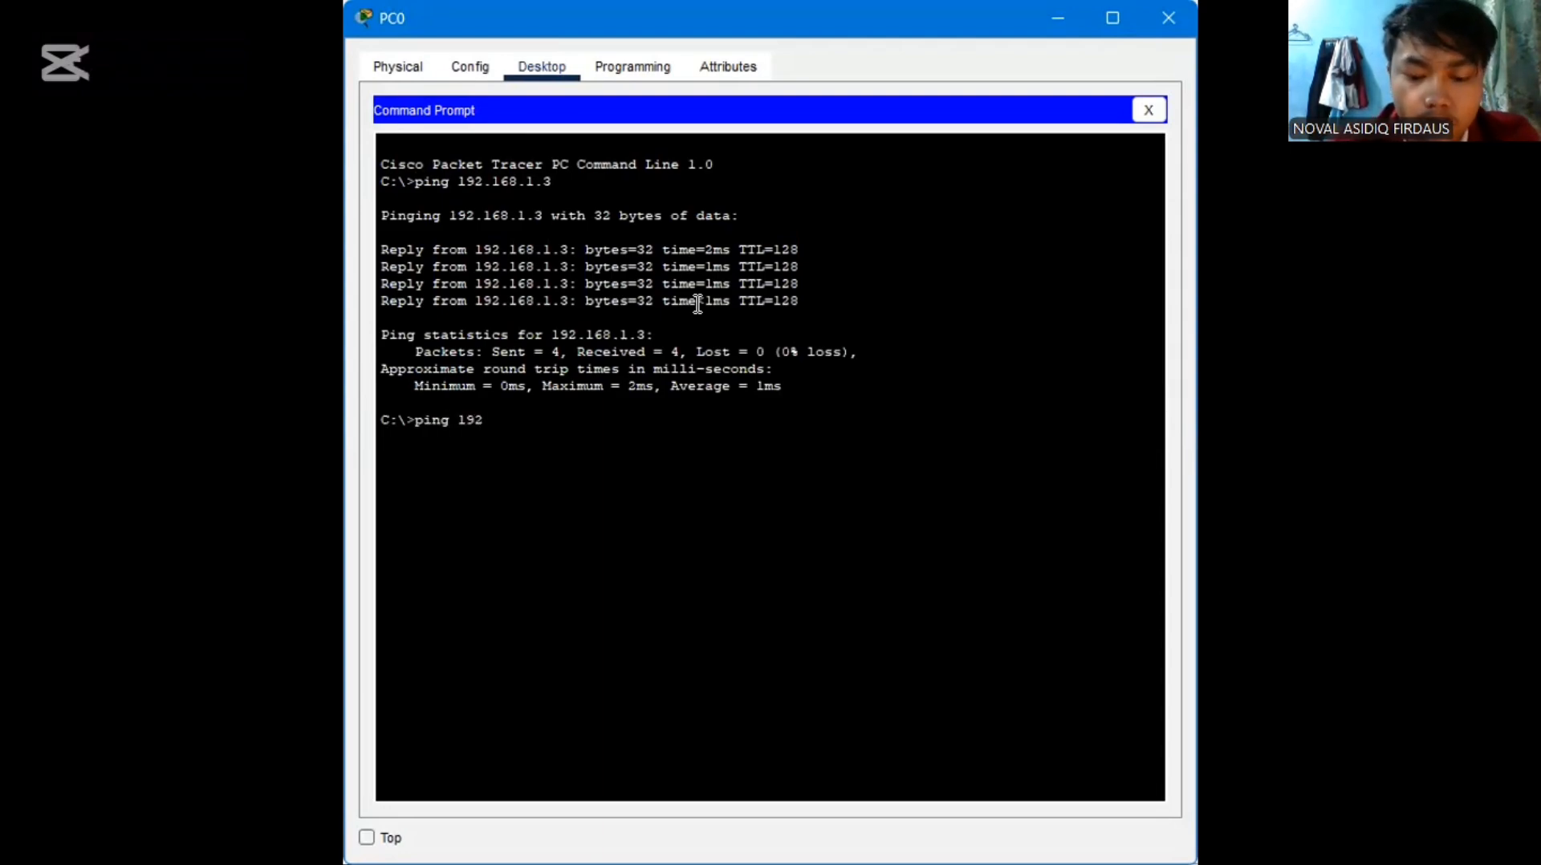
type(".168.")
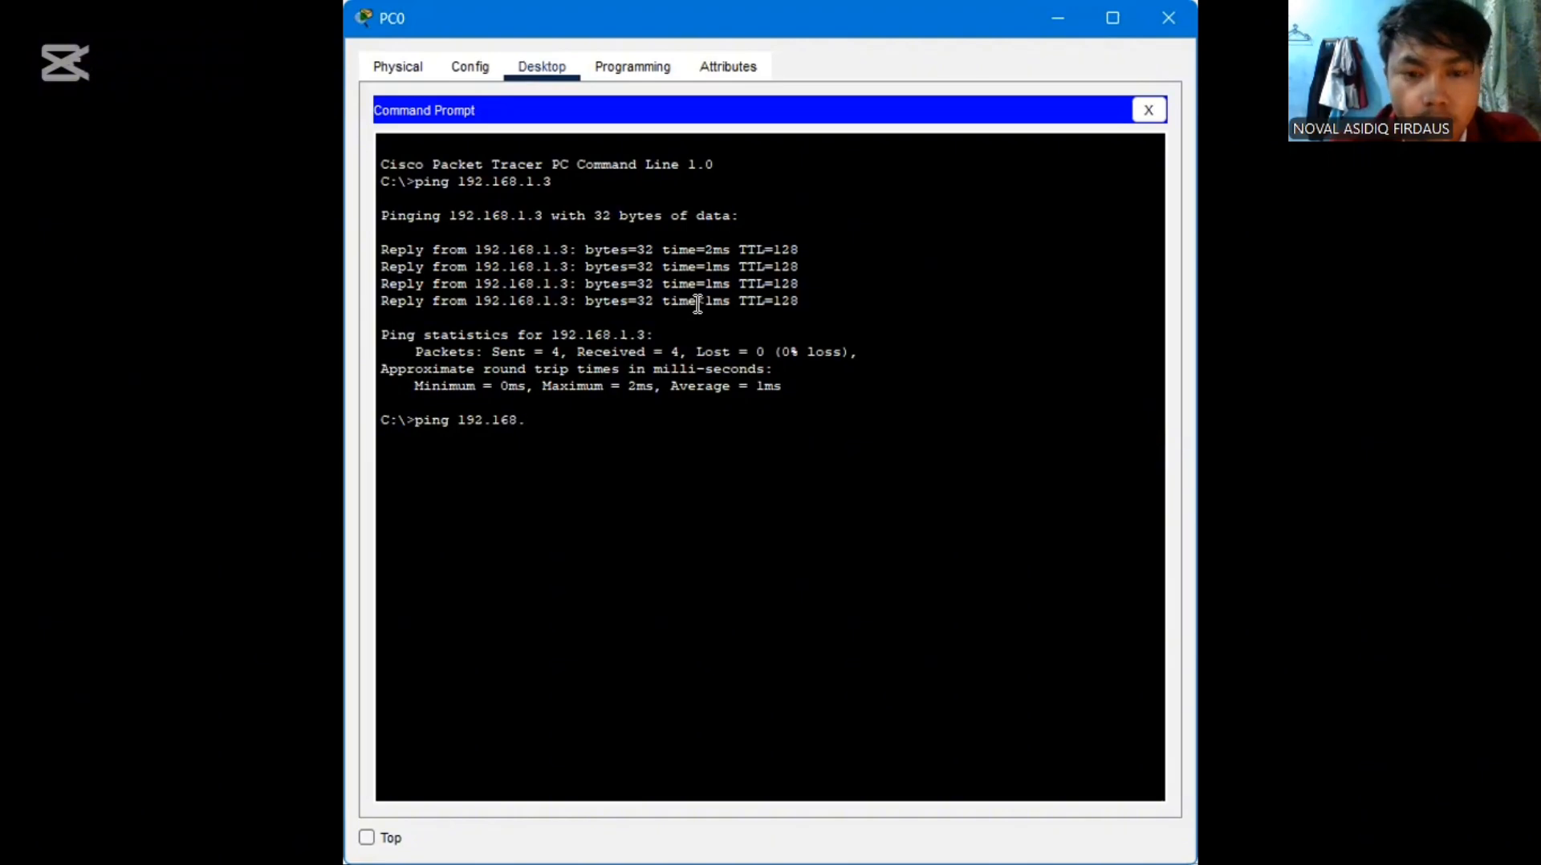
type("2.2")
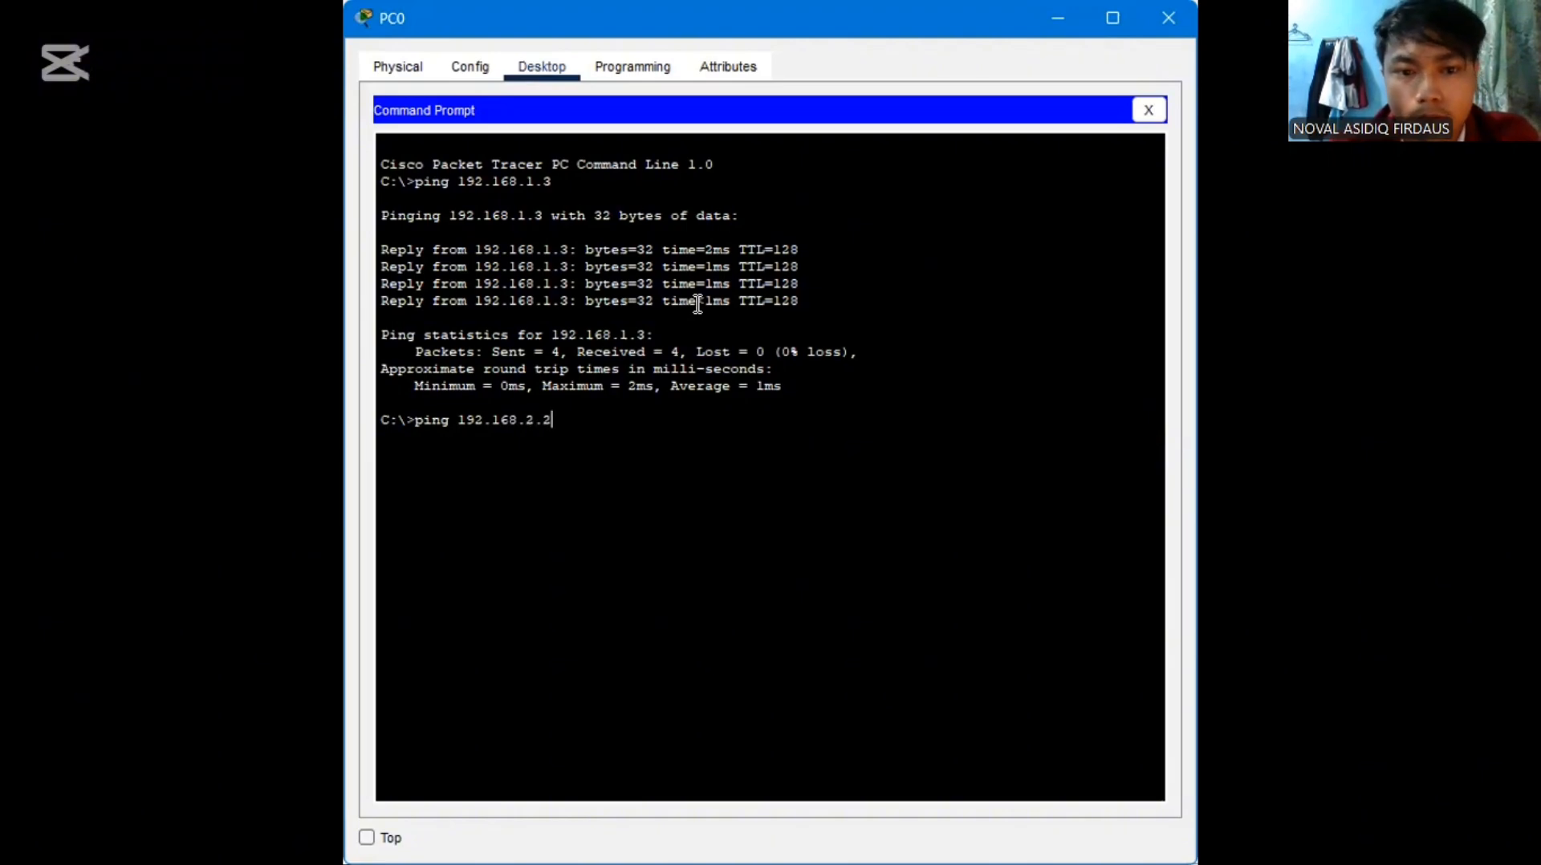
key("Return")
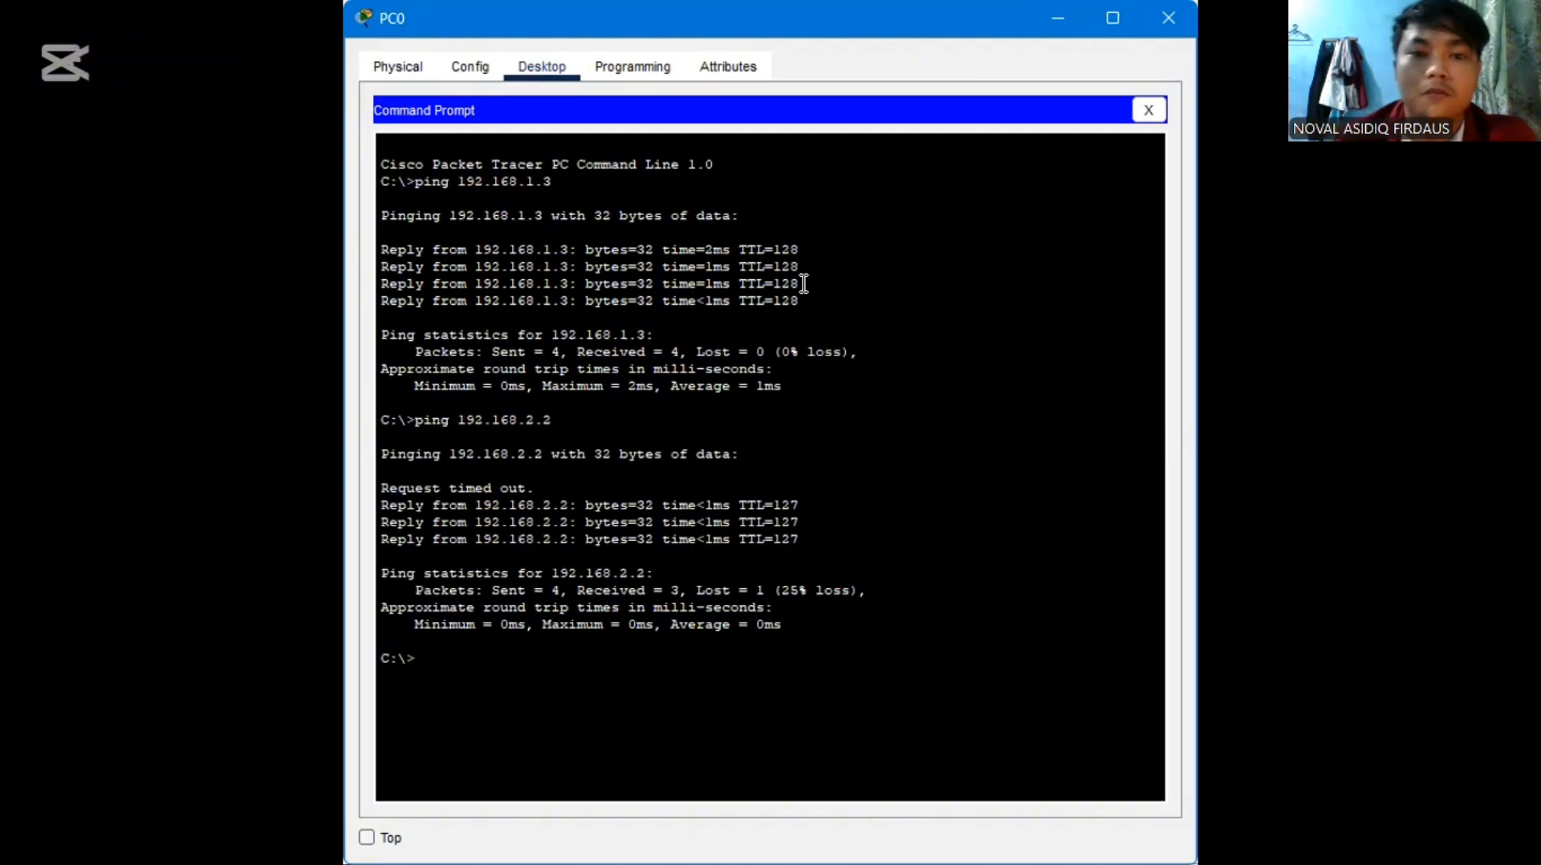
left_click(1166, 17)
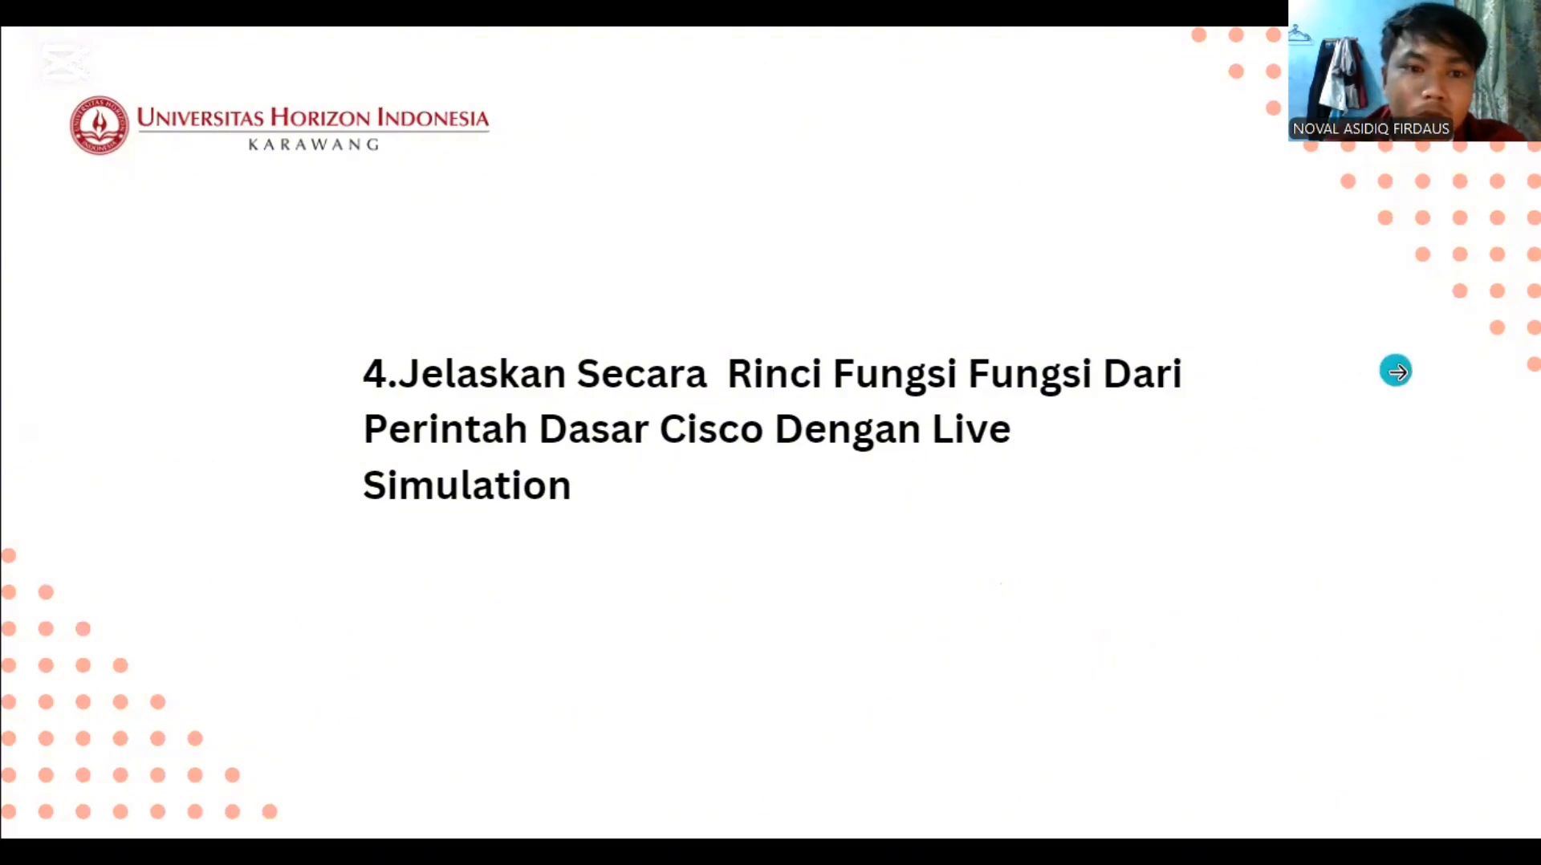
left_click(1396, 370)
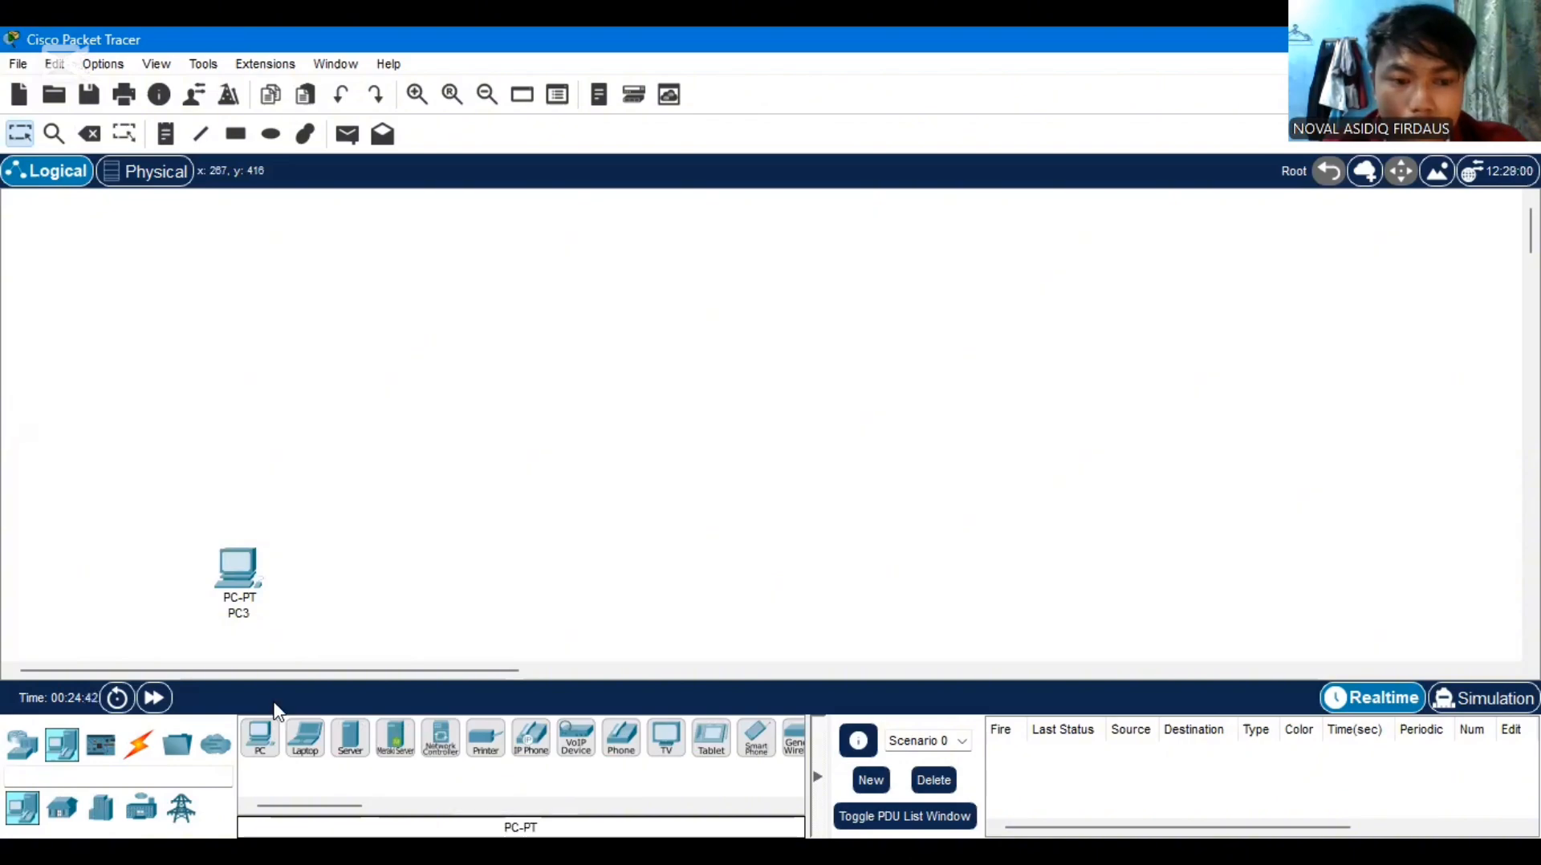
Place one more PC beside PC3 and two PCs in a row well above them in the empty workspace
left_click(256, 747)
left_click(416, 566)
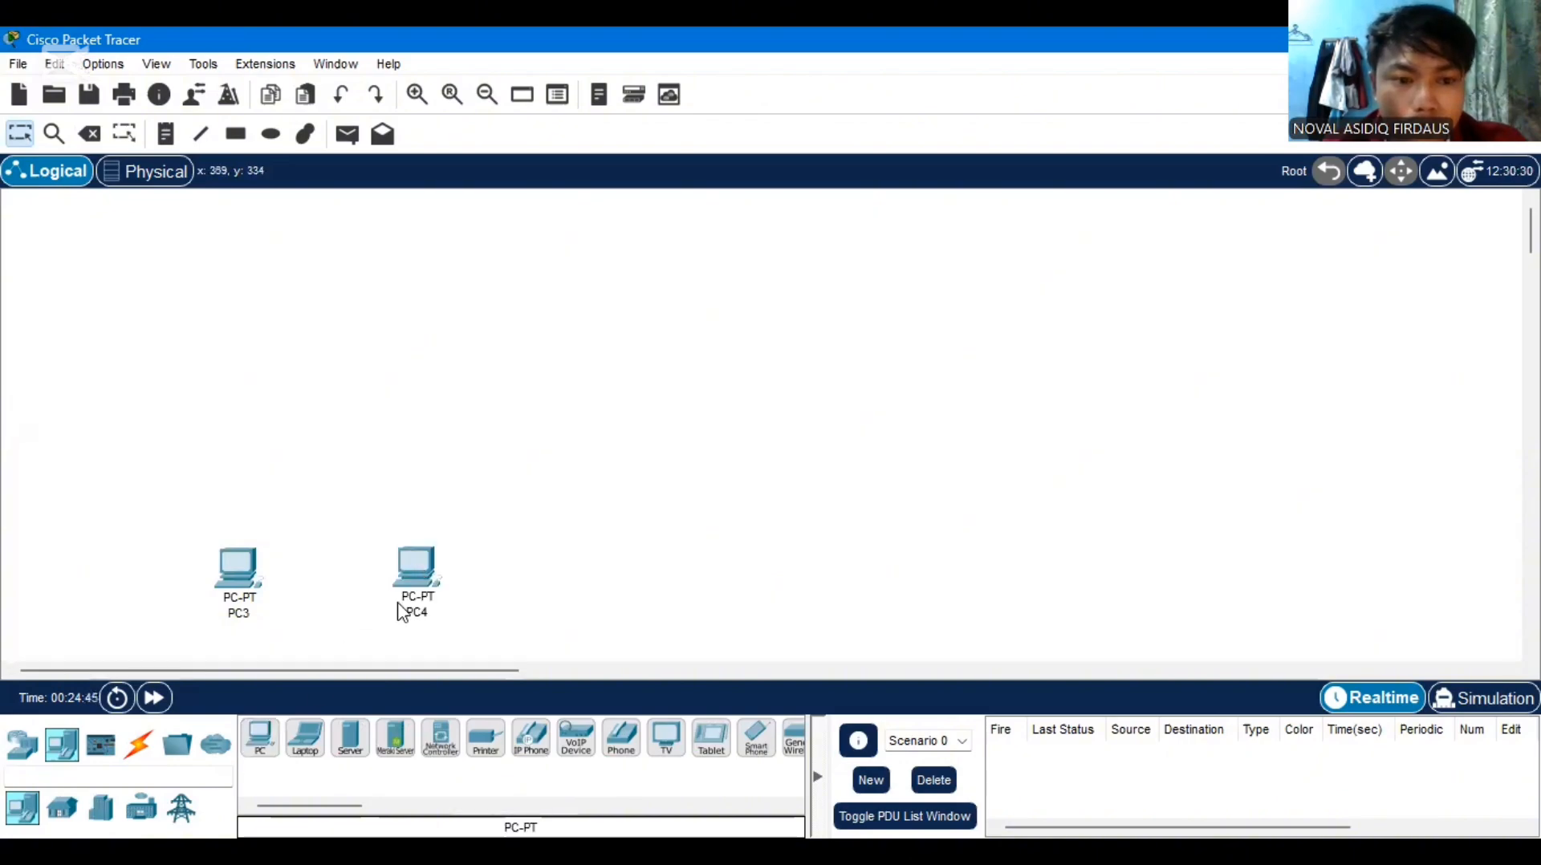
left_click(263, 745)
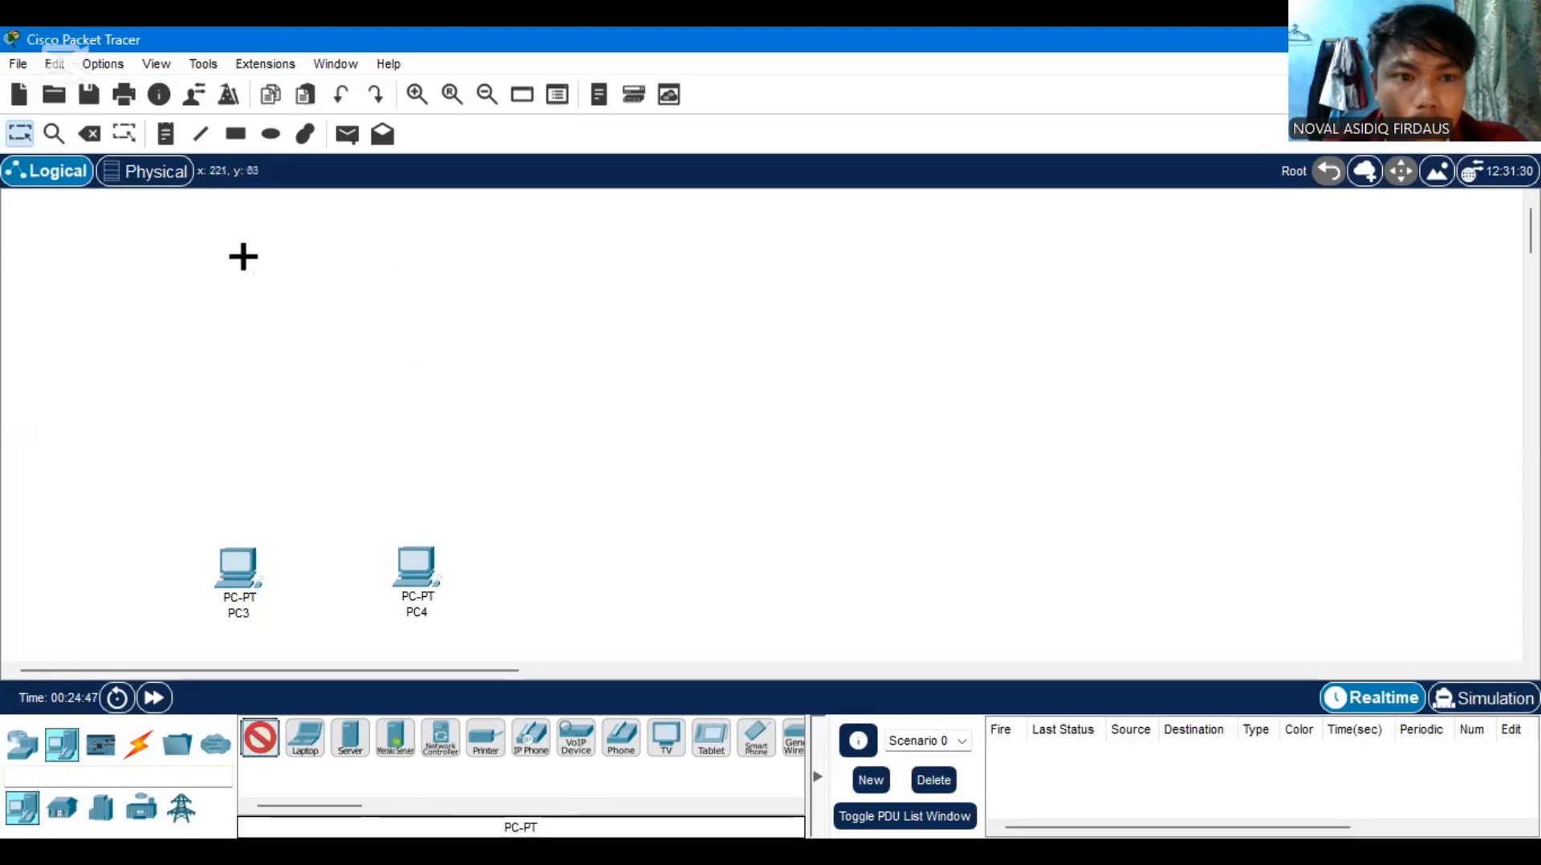
left_click(239, 255)
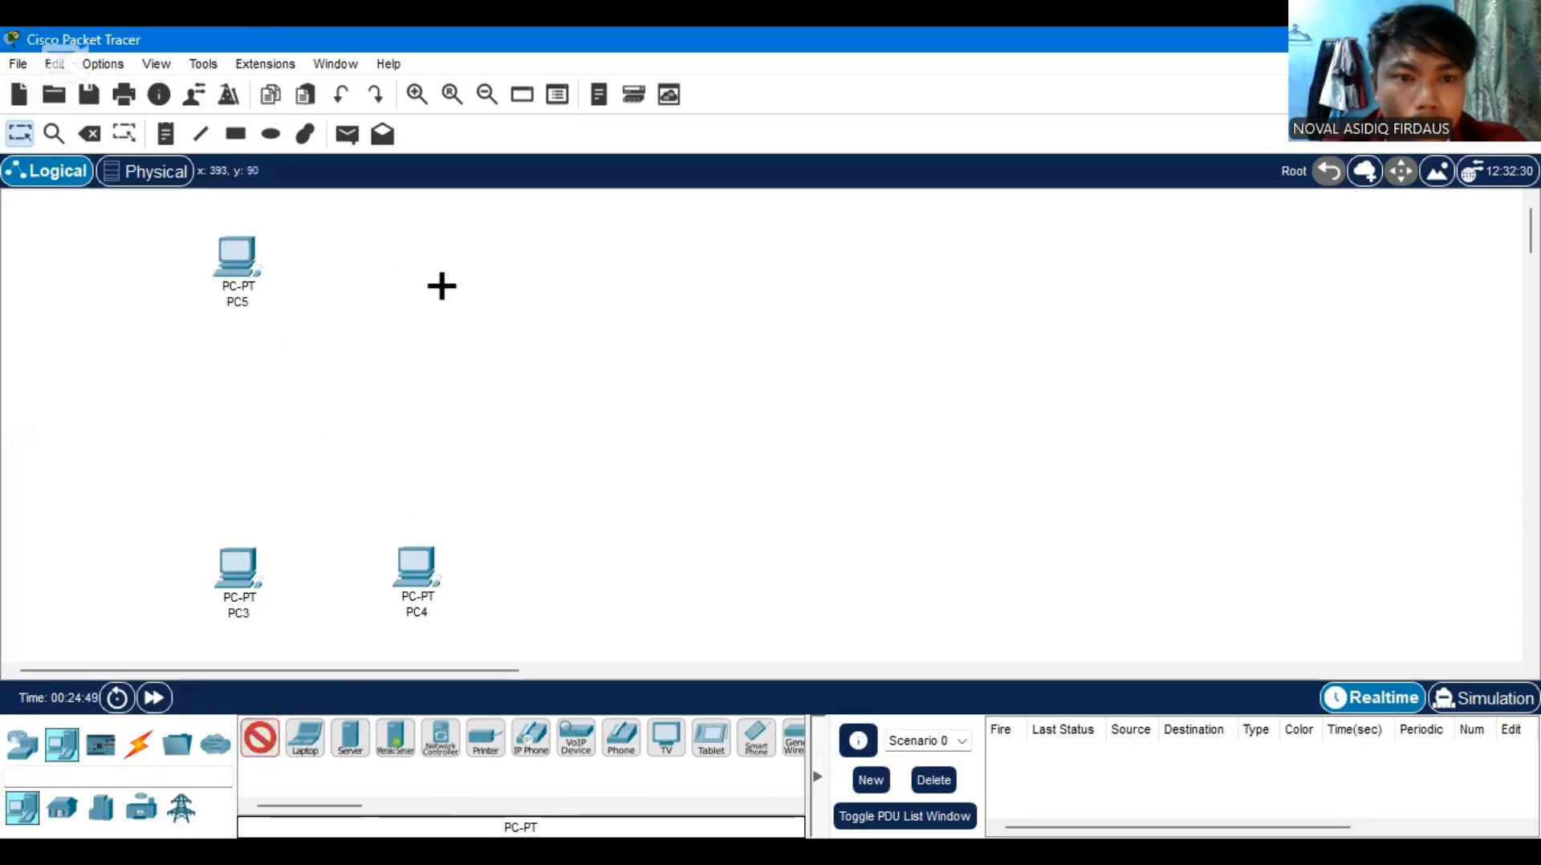
left_click(428, 257)
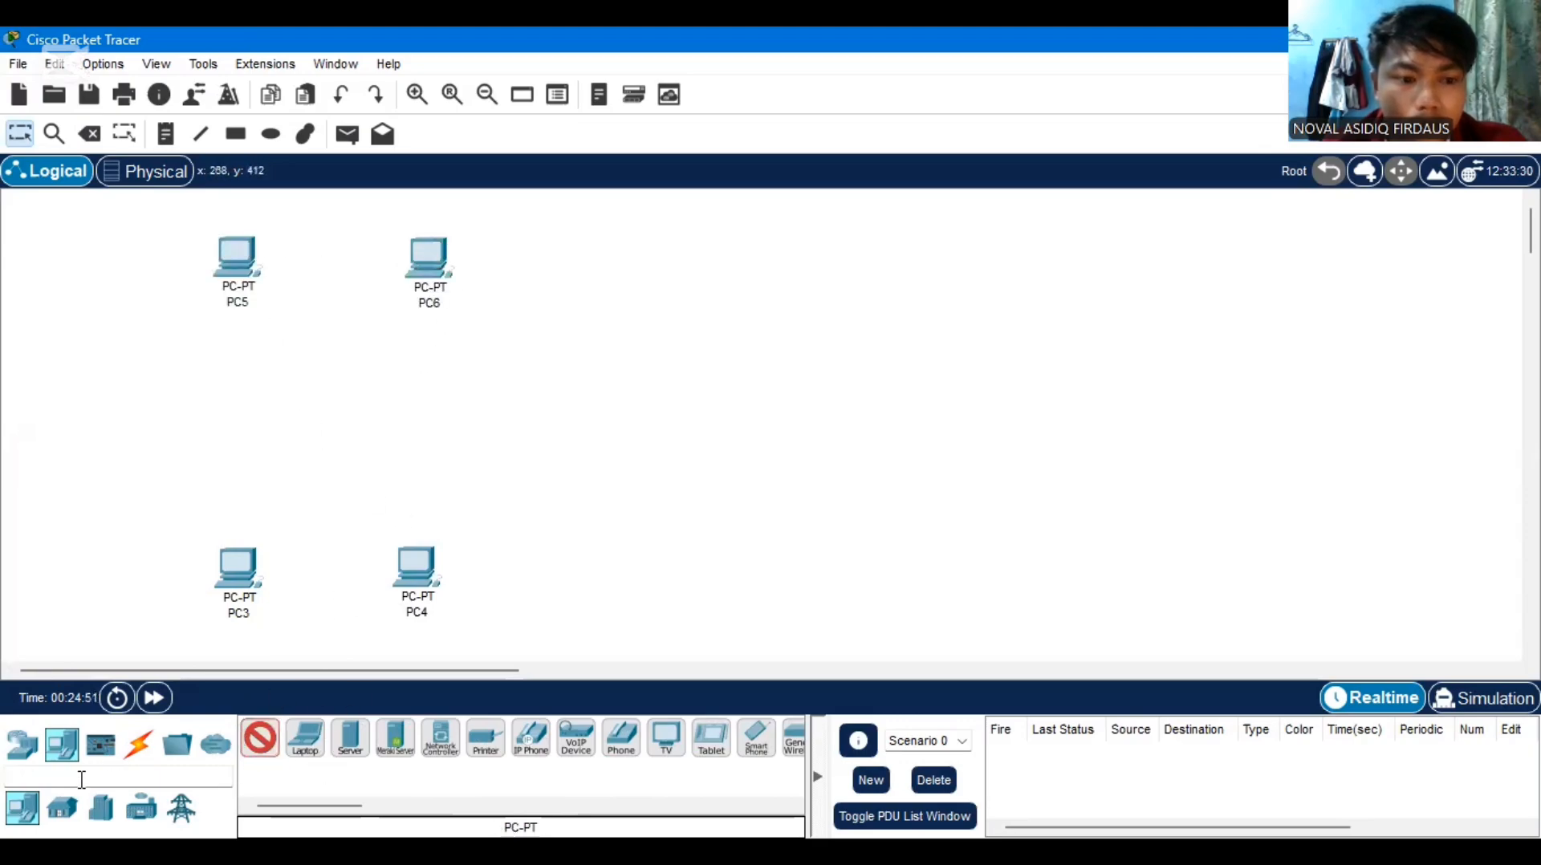
Place a 2960 switch in the middle of the four PCs
left_click(22, 744)
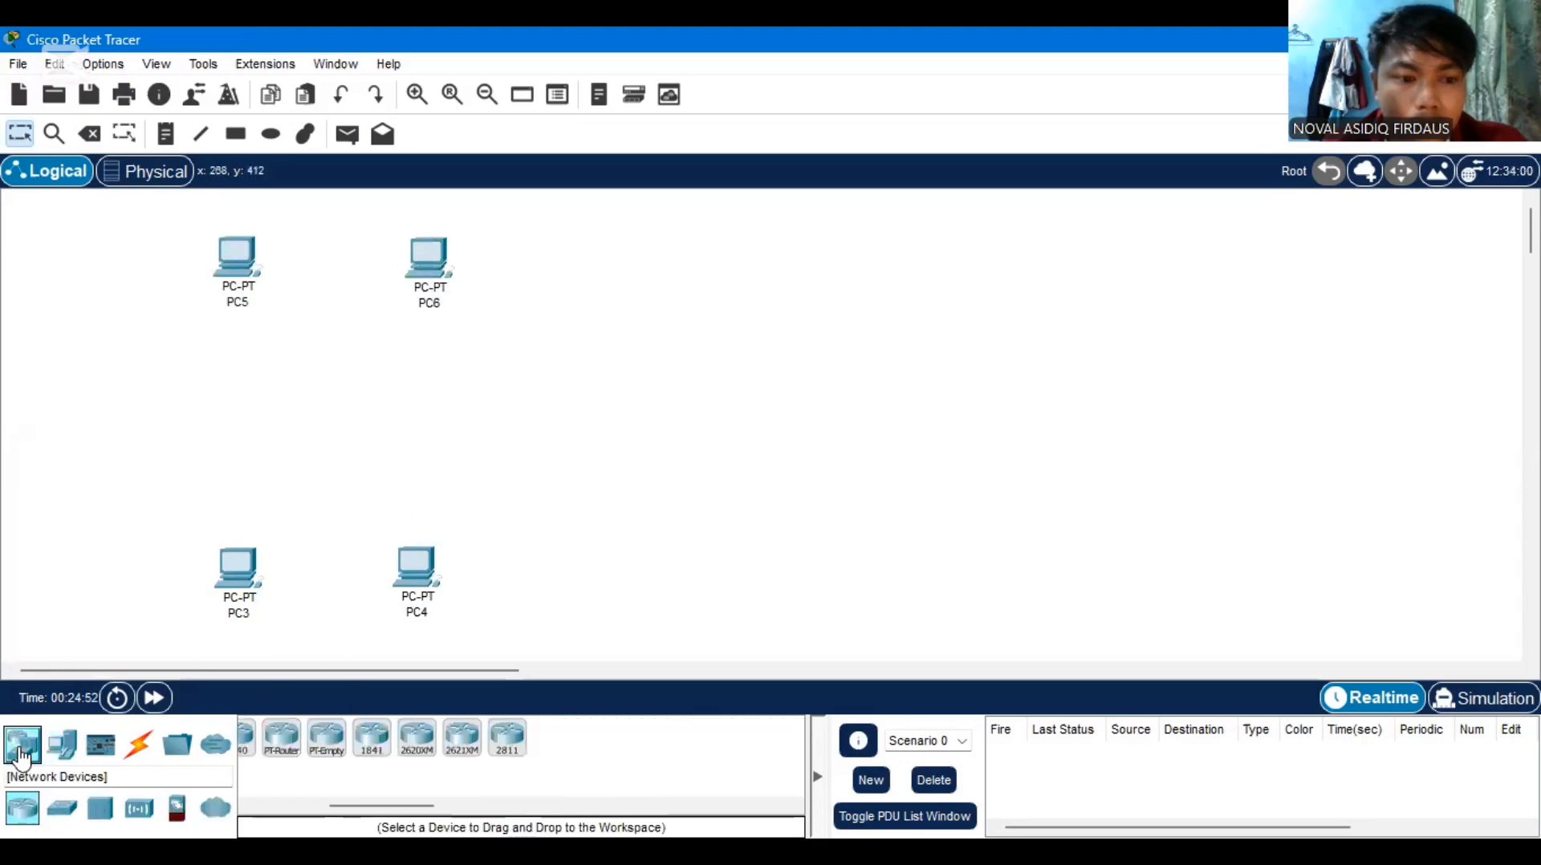
left_click(62, 809)
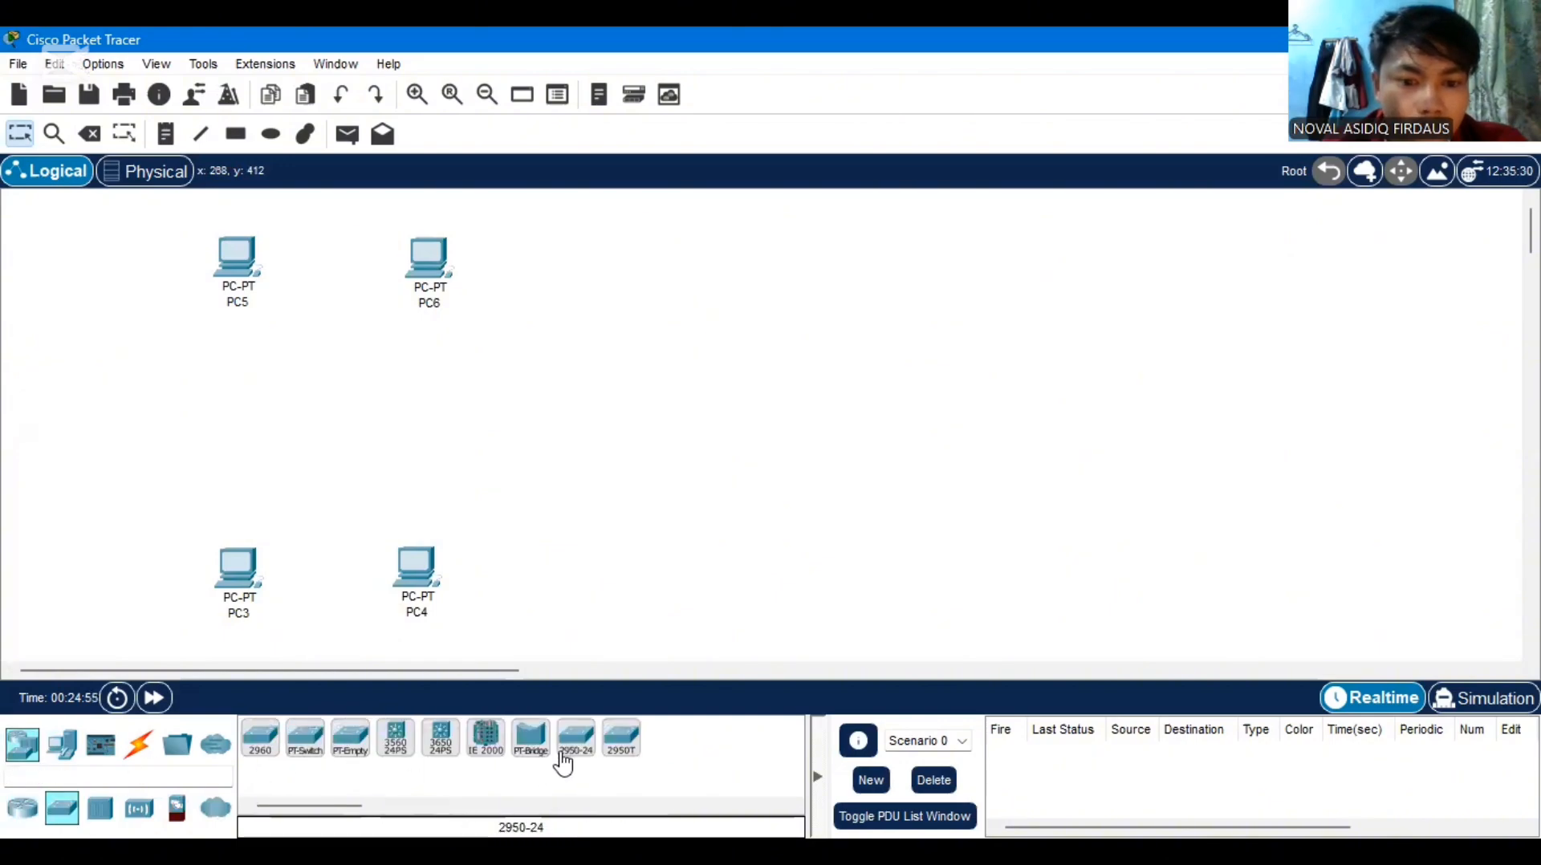
left_click(262, 740)
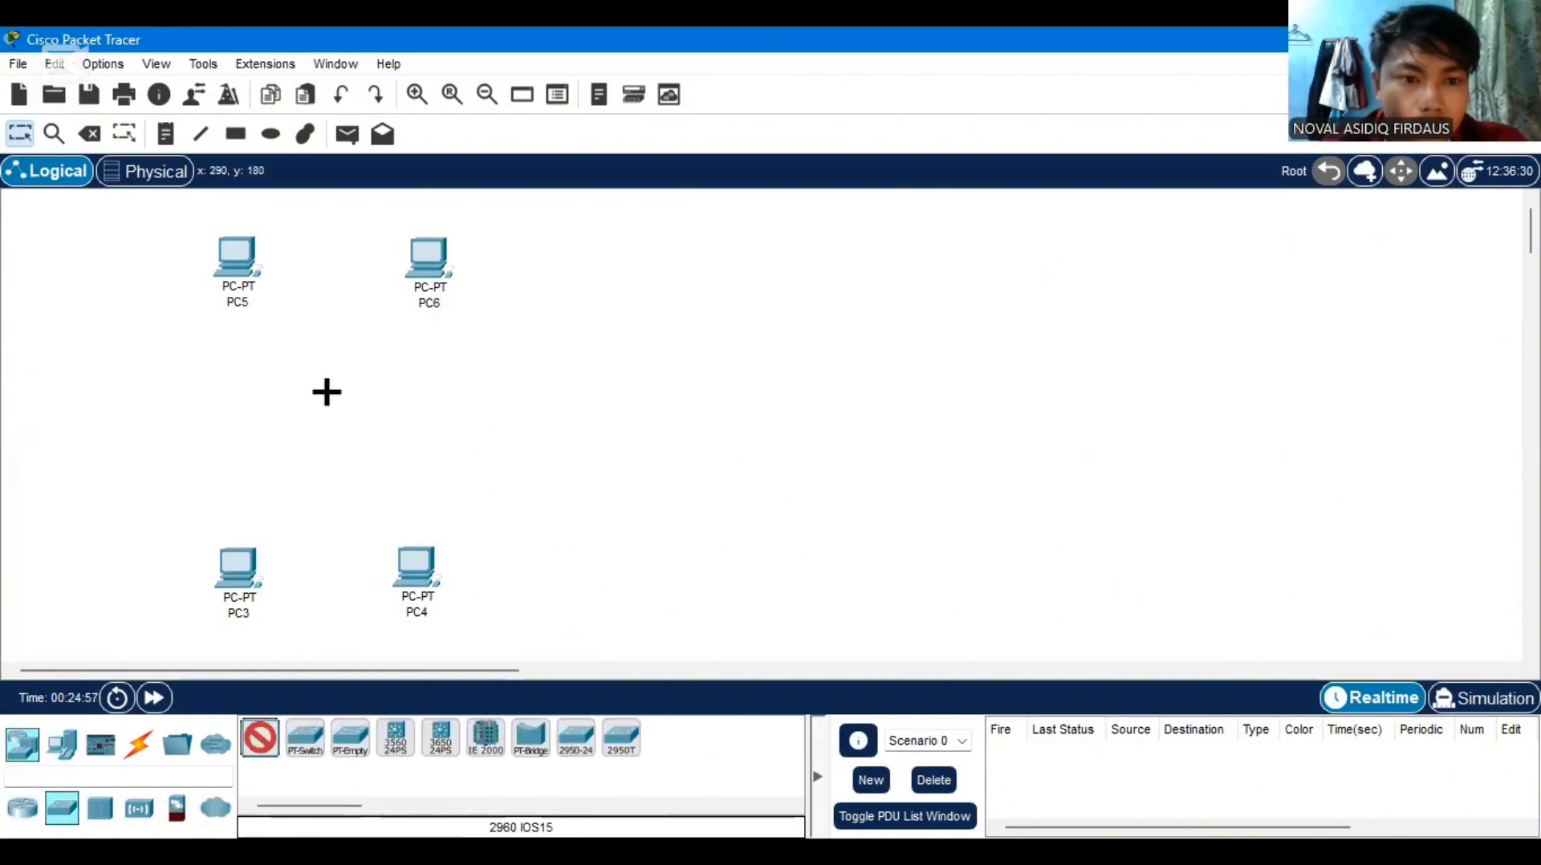
left_click(327, 392)
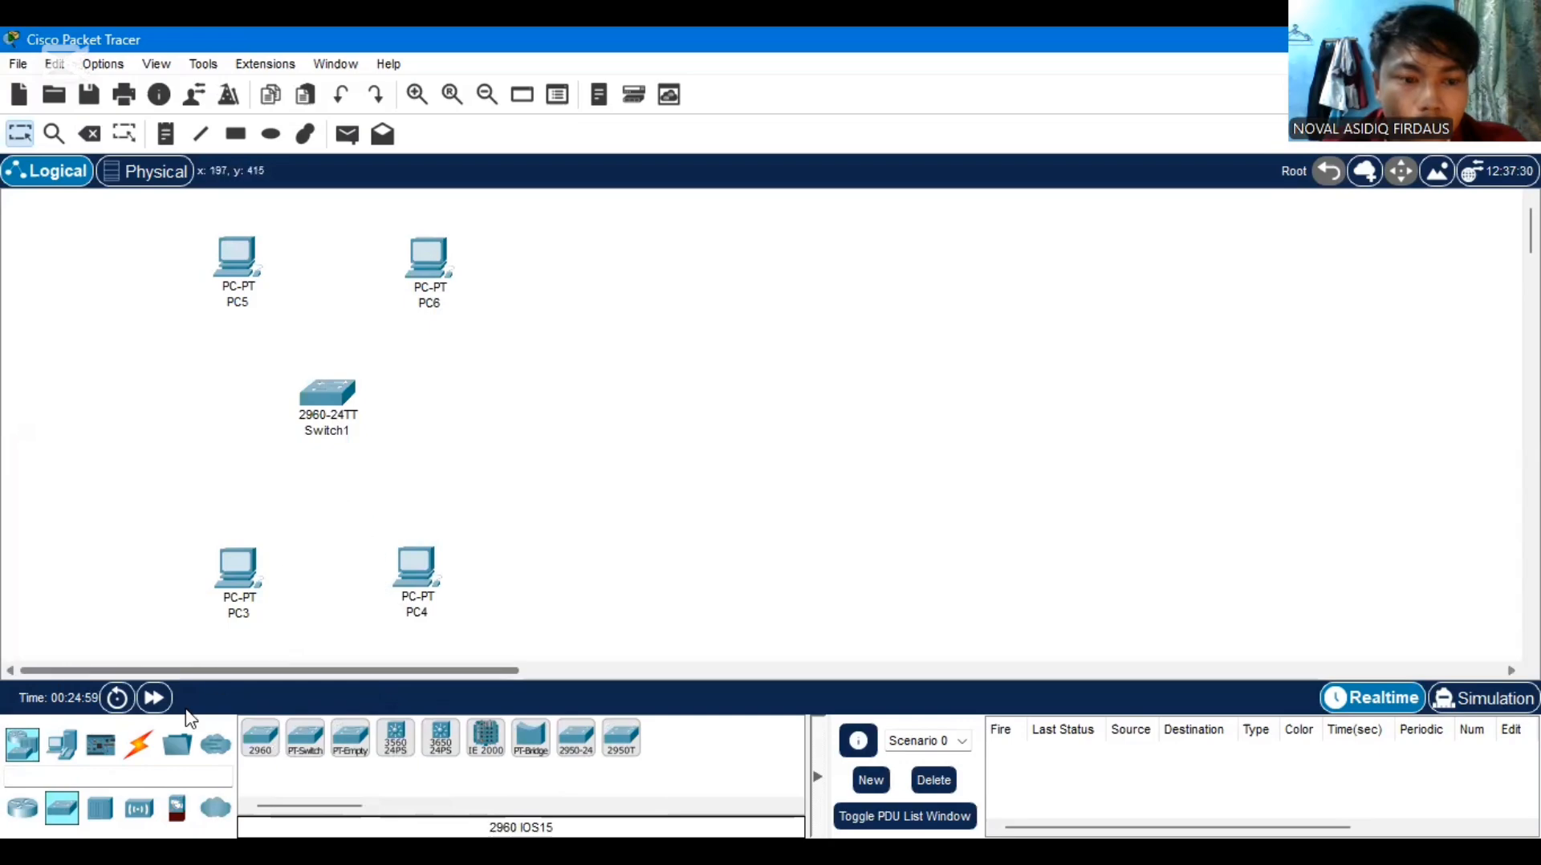
Connect the 2960 switch to PC3 with the automatically chosen connection type
left_click(139, 745)
left_click(257, 745)
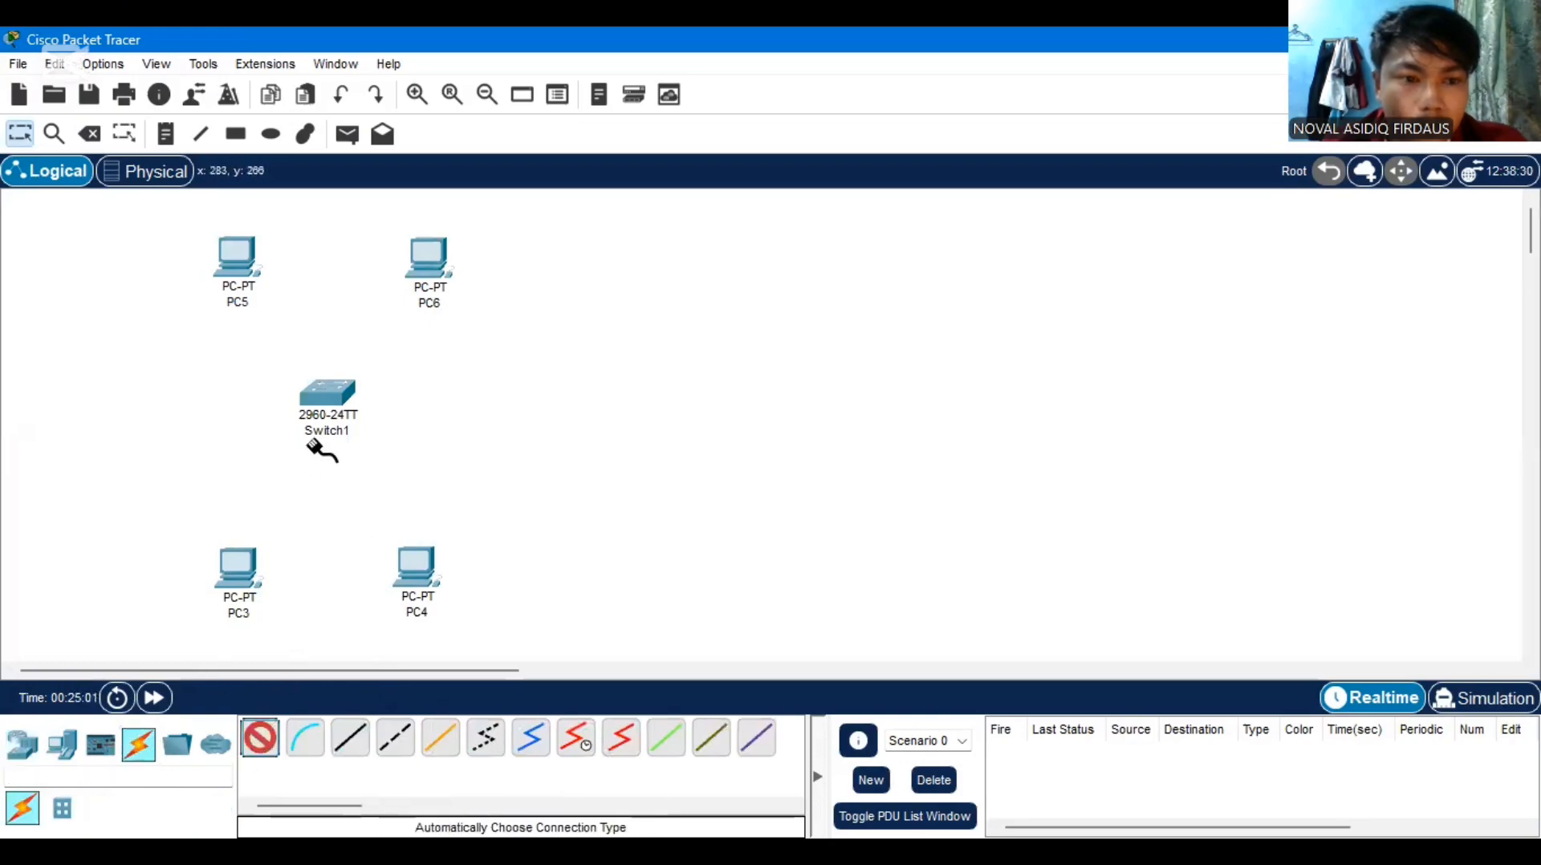
left_click(325, 393)
left_click(249, 582)
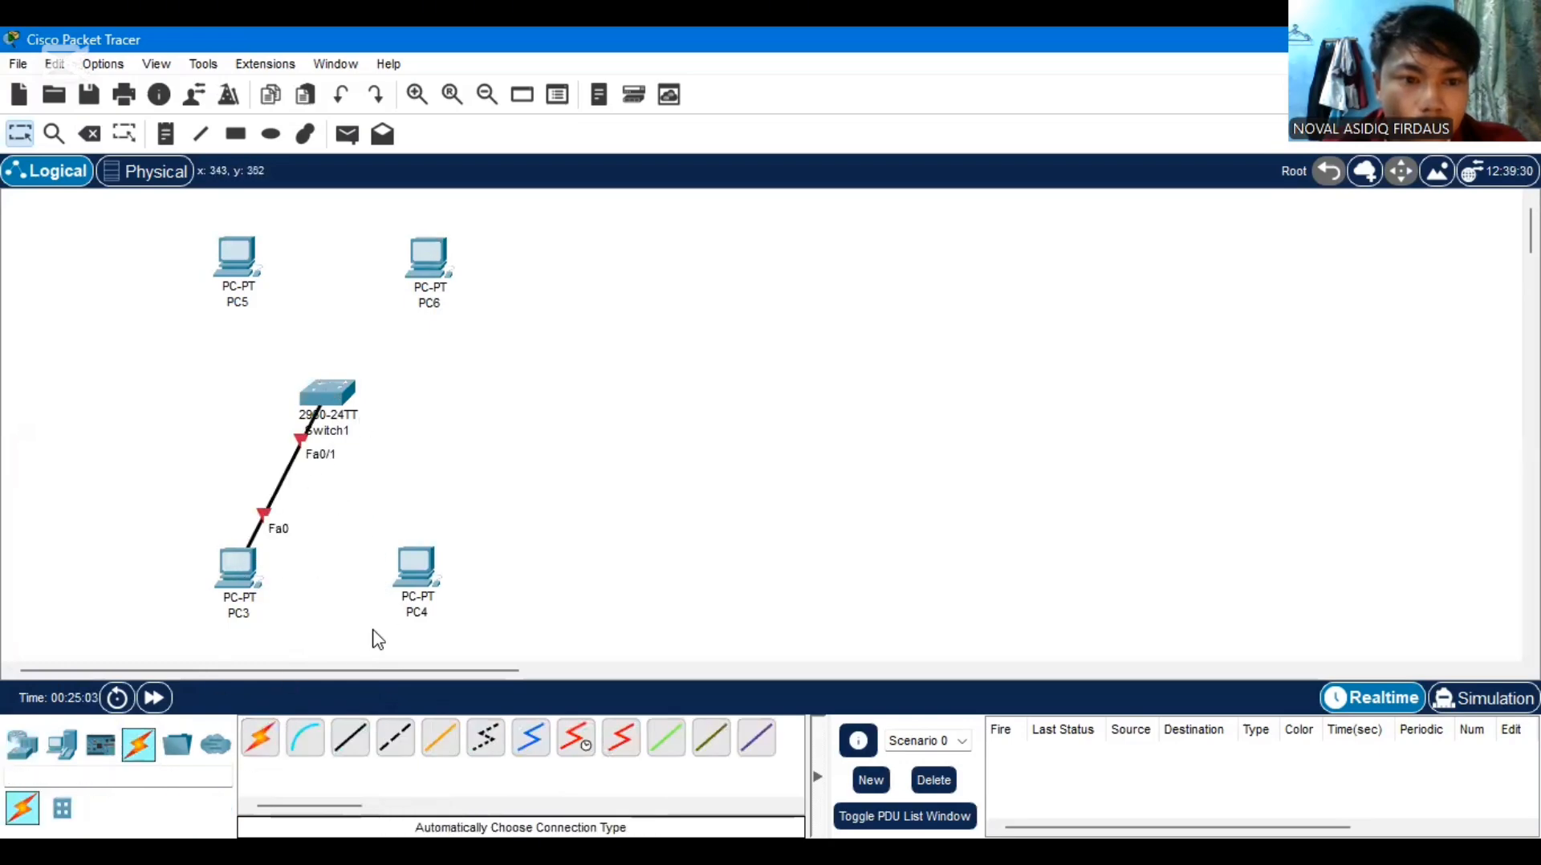
Connect PC4, PC5 and PC6 to the 2960 switch using the automatically chosen connection type
left_click(265, 742)
left_click(337, 402)
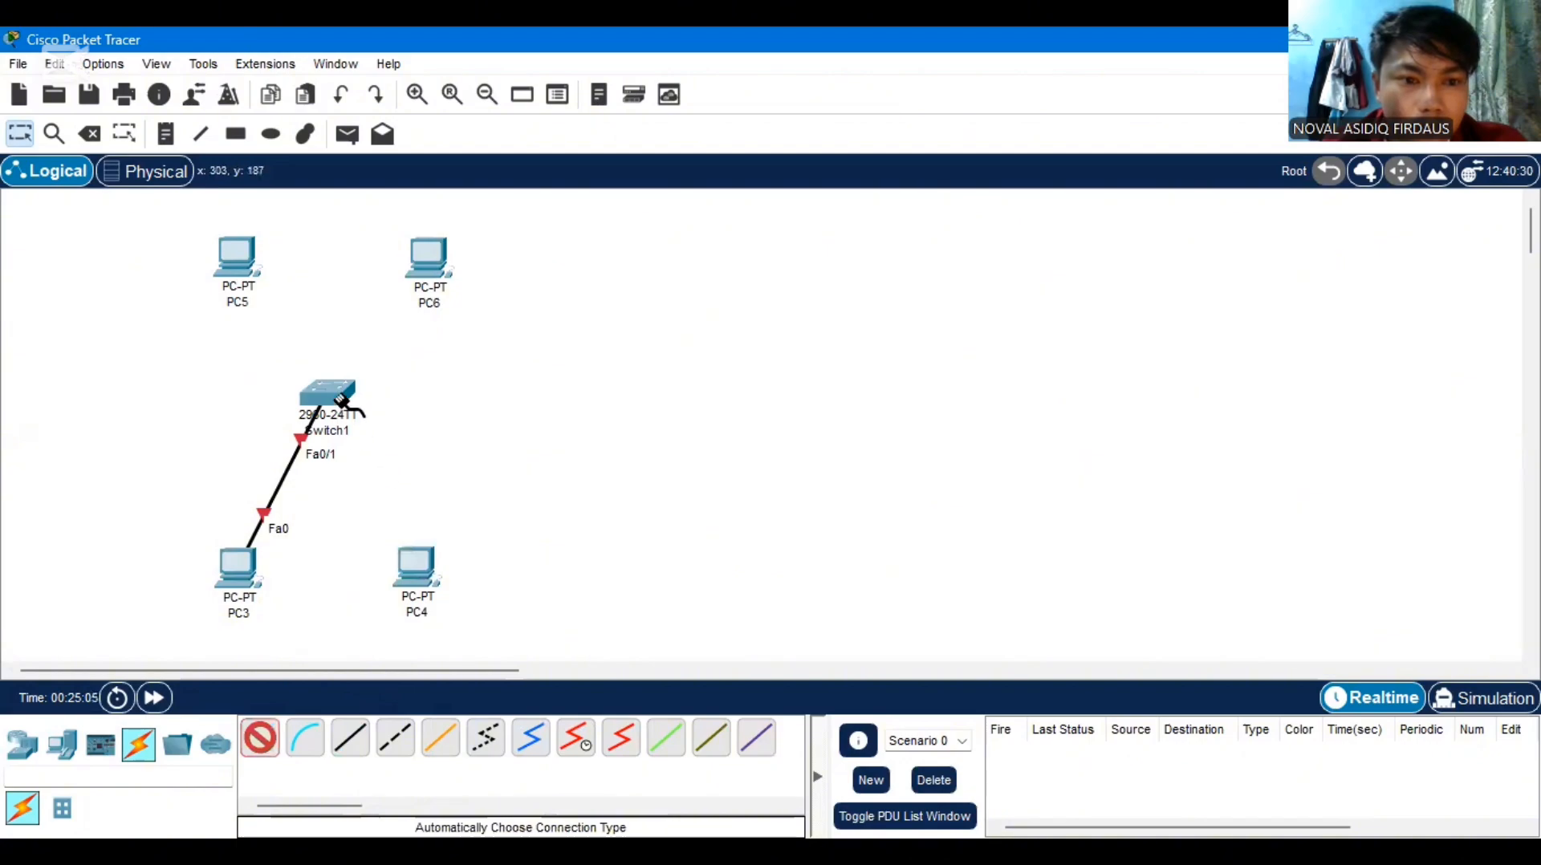
left_click(410, 557)
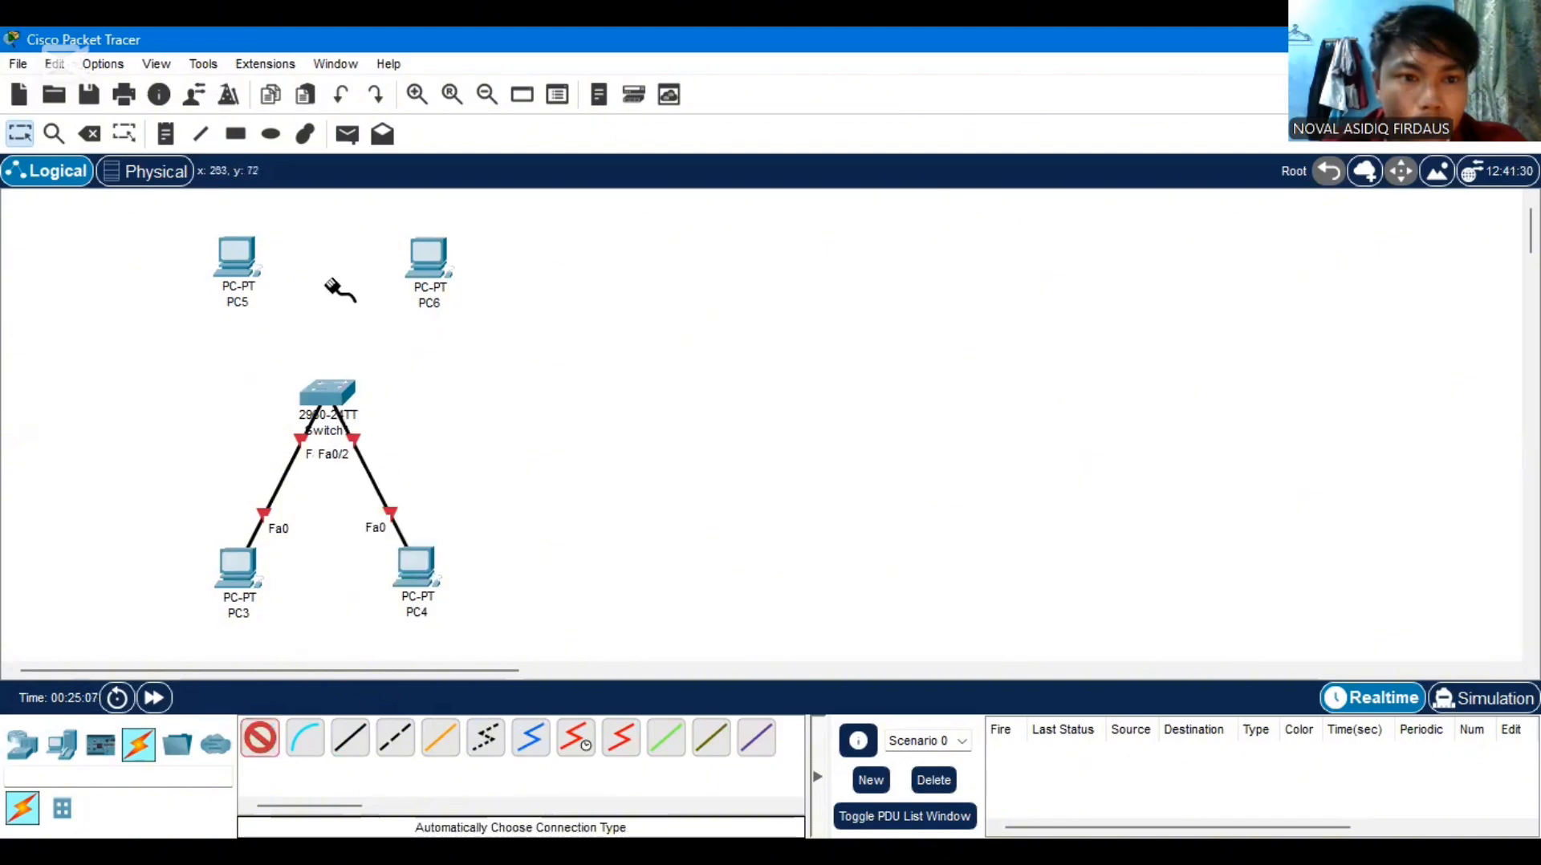
left_click(235, 258)
left_click(326, 394)
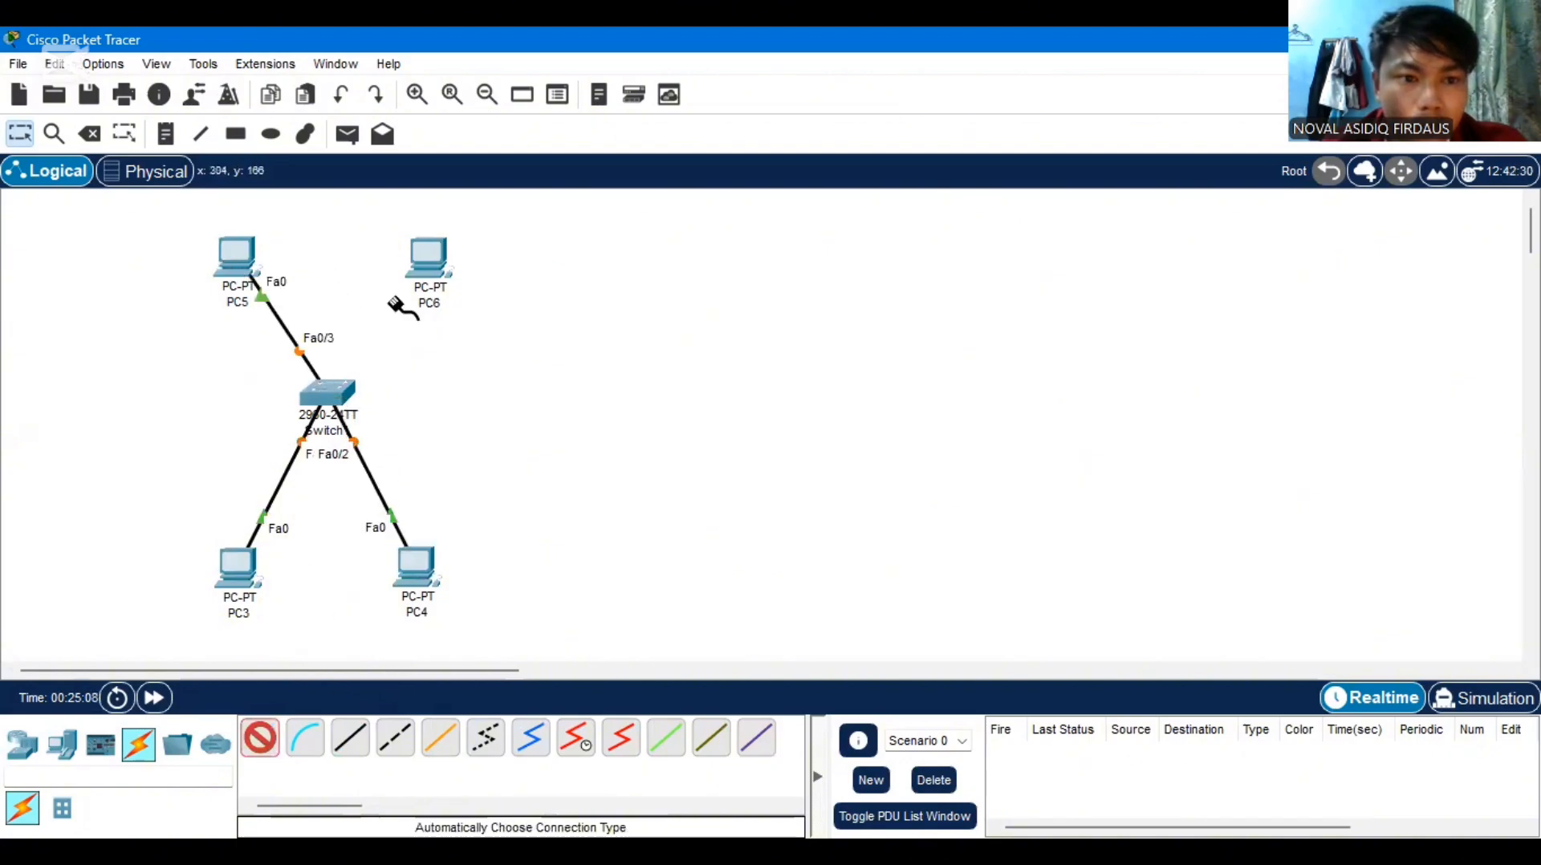
left_click(426, 256)
left_click(329, 391)
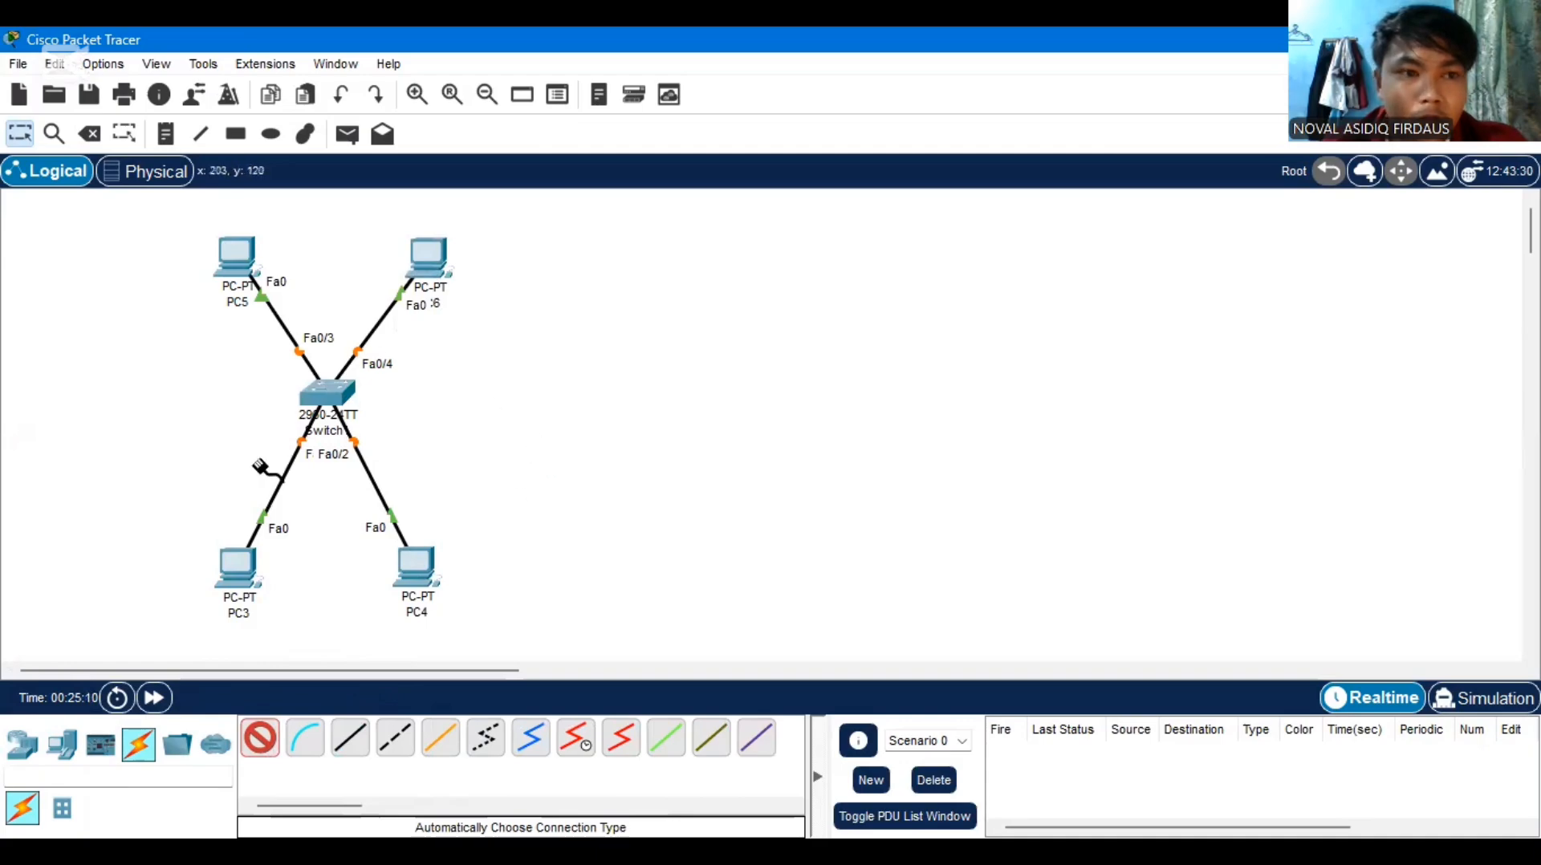
left_click(258, 743)
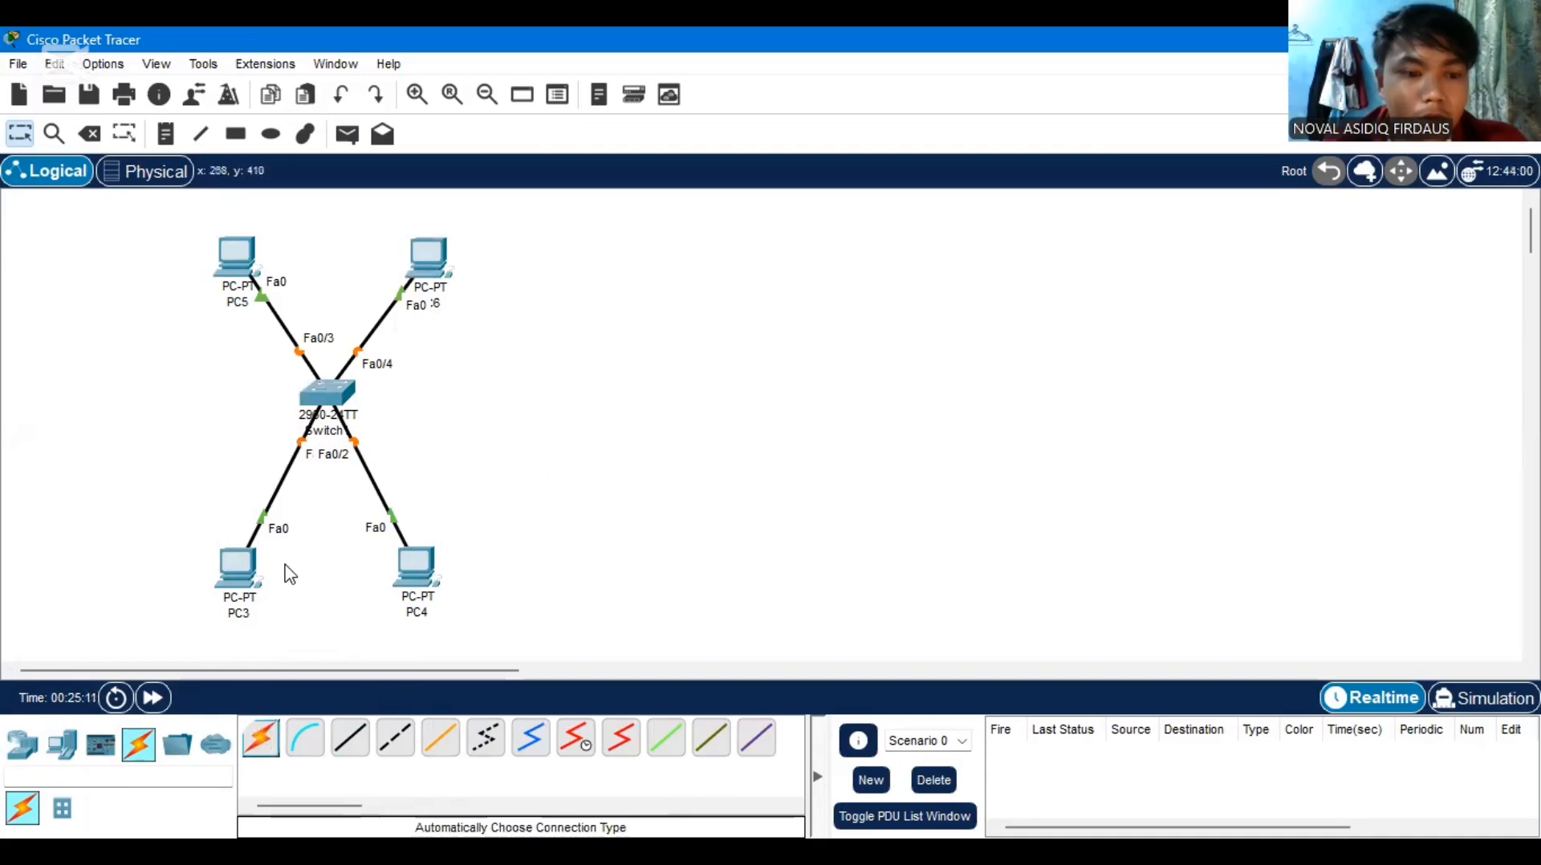
Open Switch1's command line and enter interface configuration for fa0/1
left_click(339, 404)
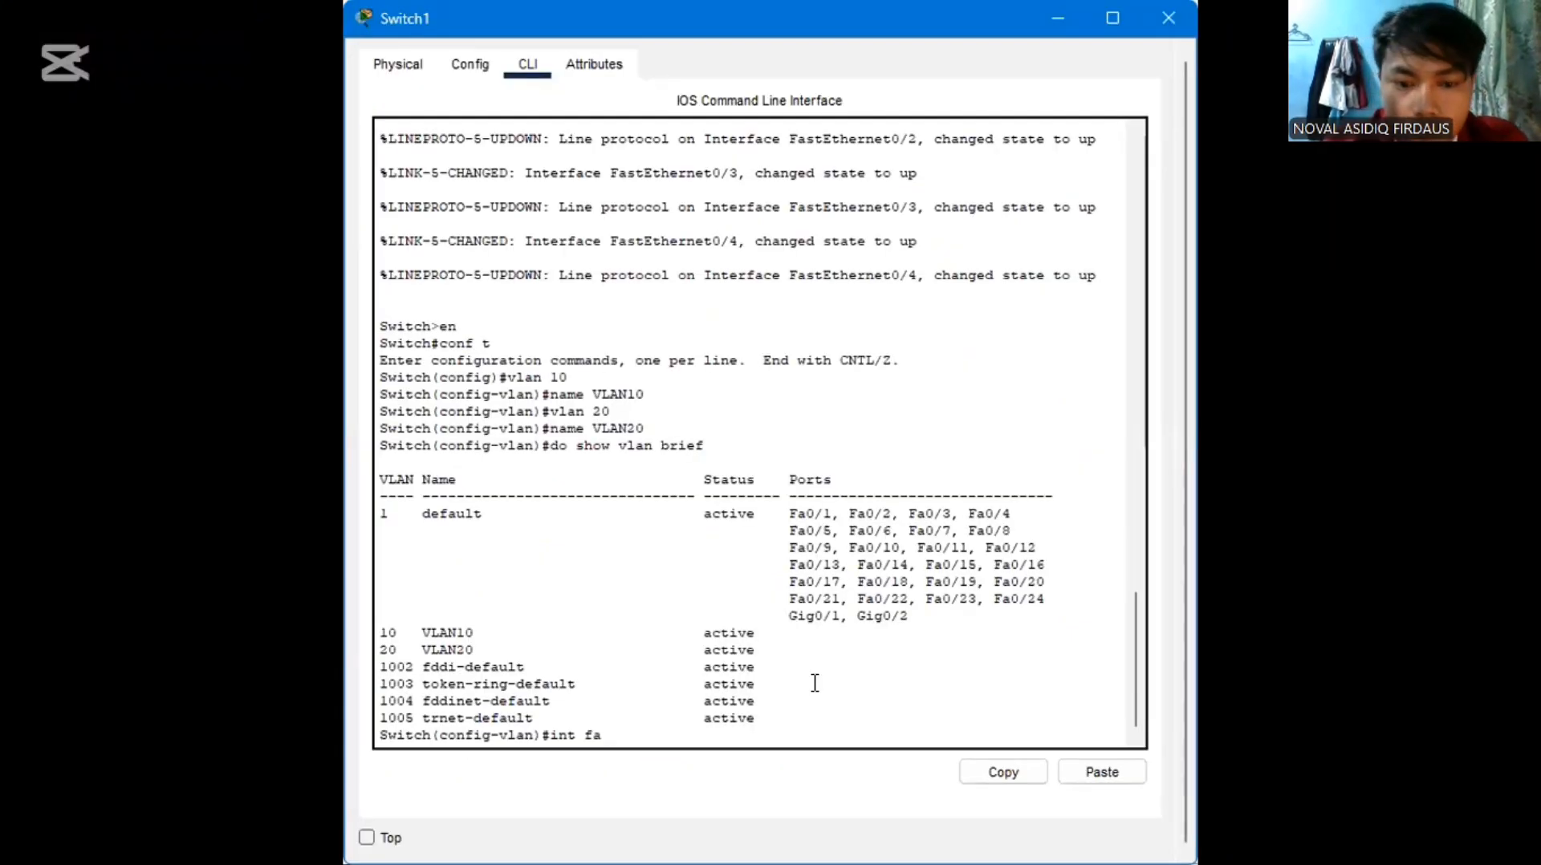
type("0")
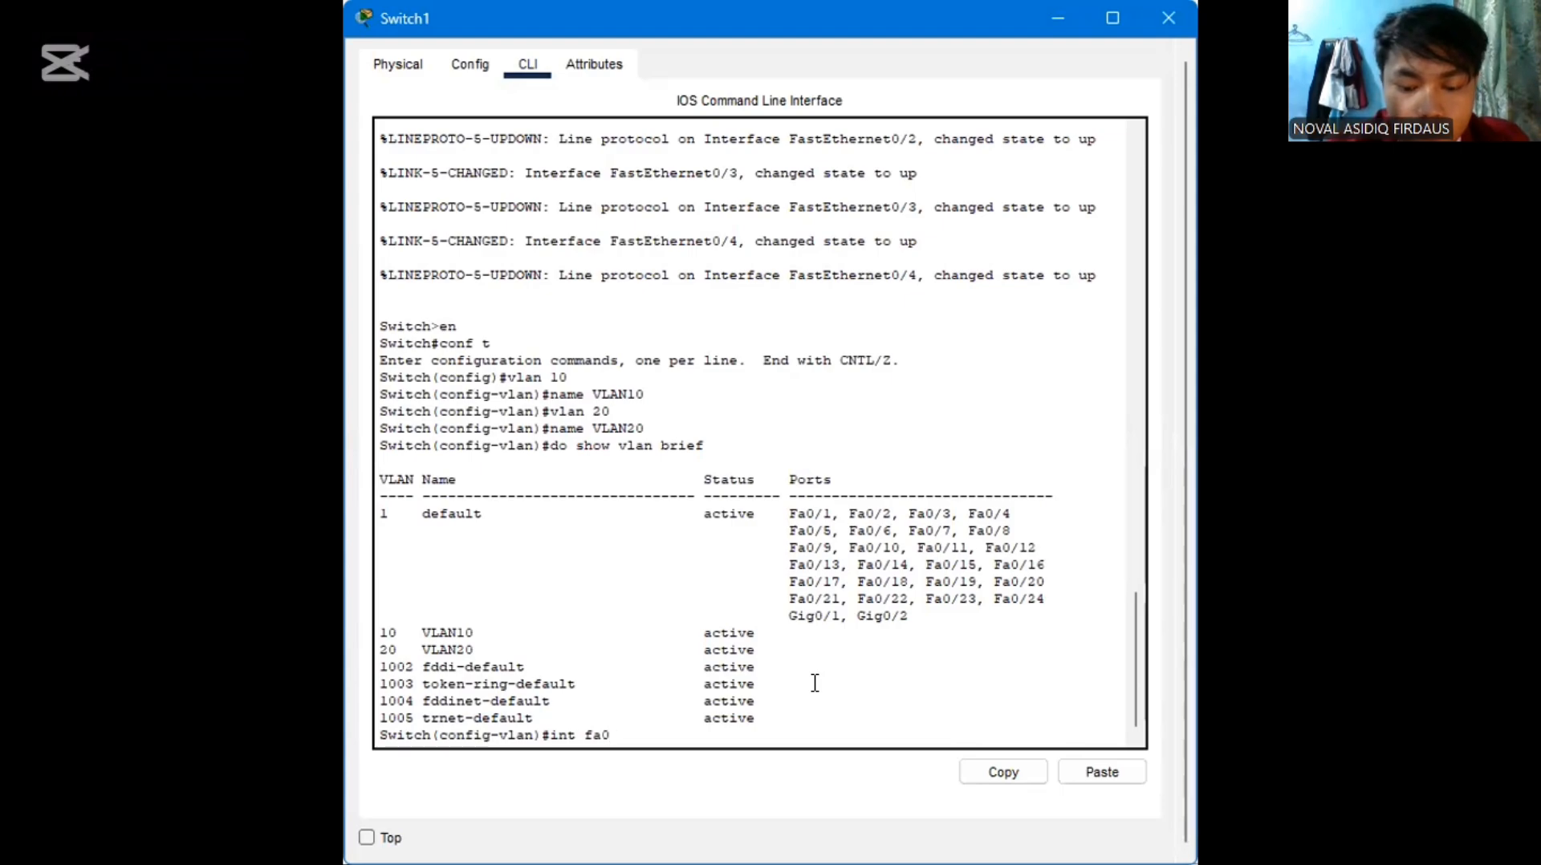
type("/")
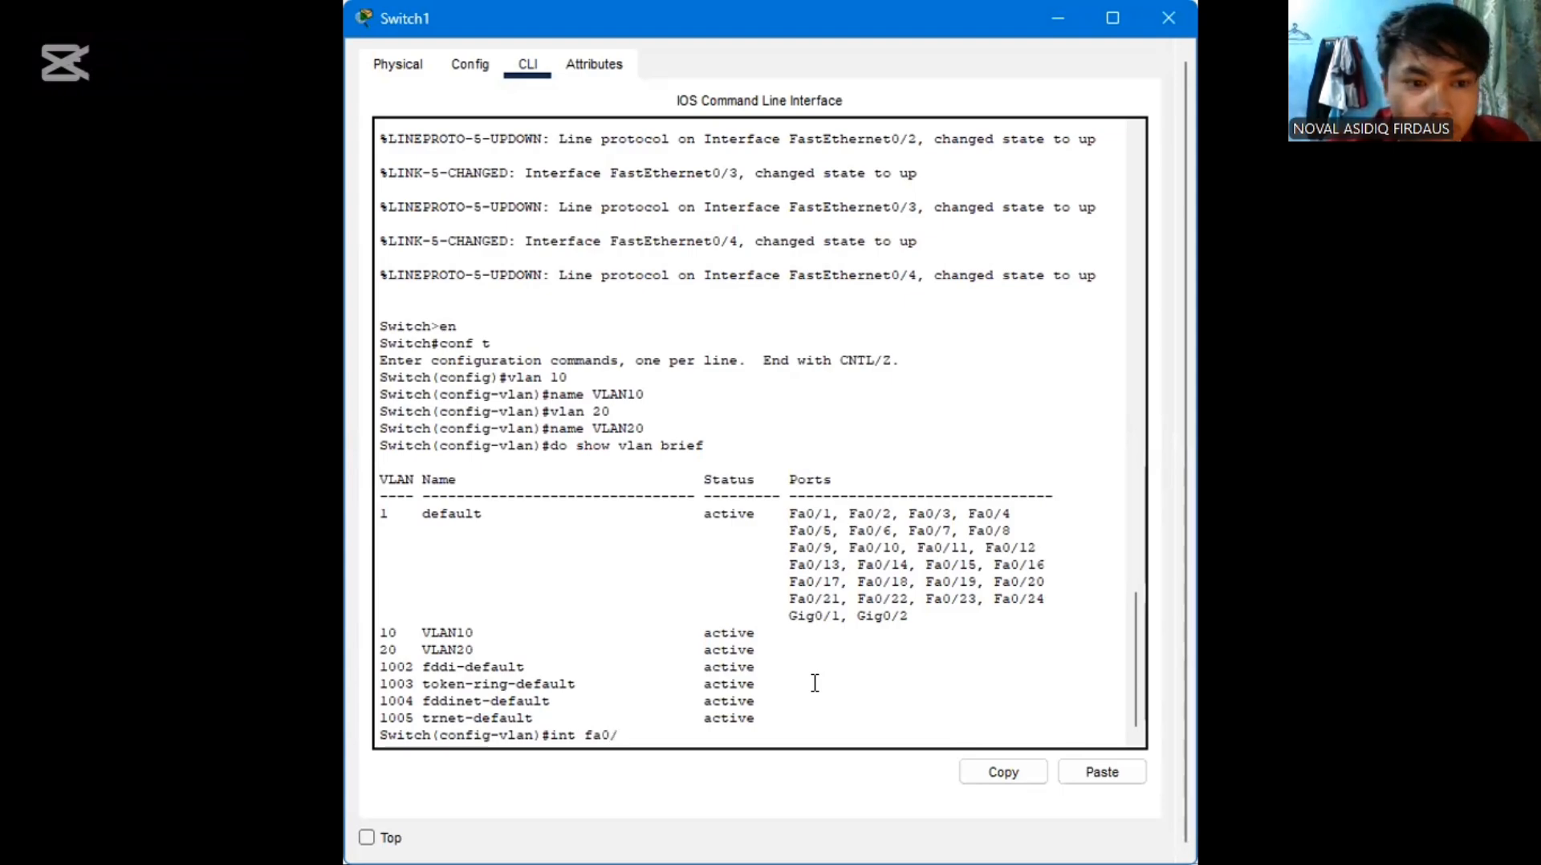
type("1")
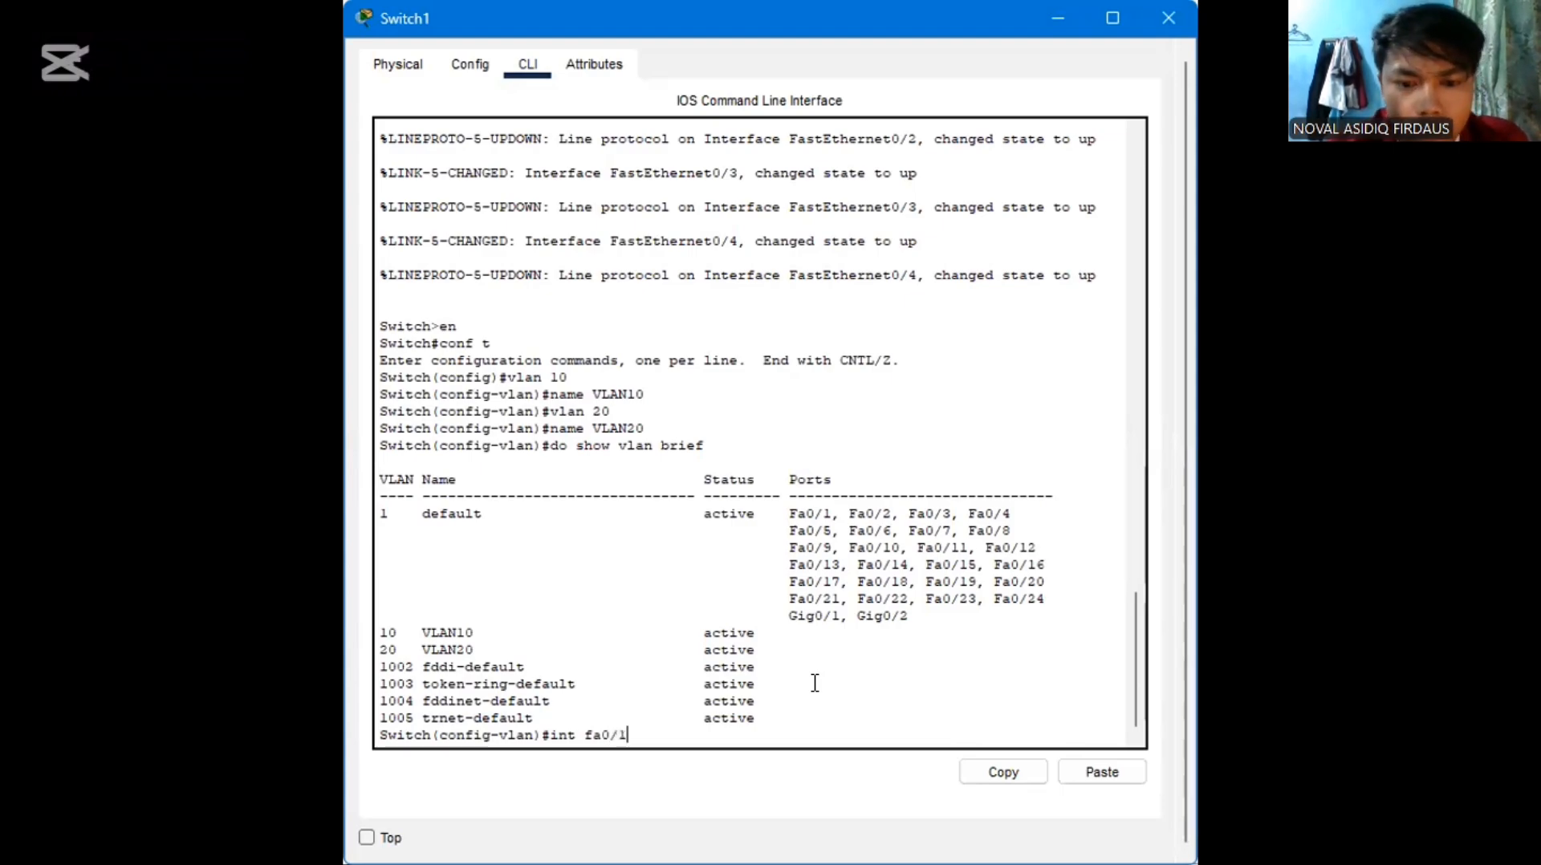
key("Return")
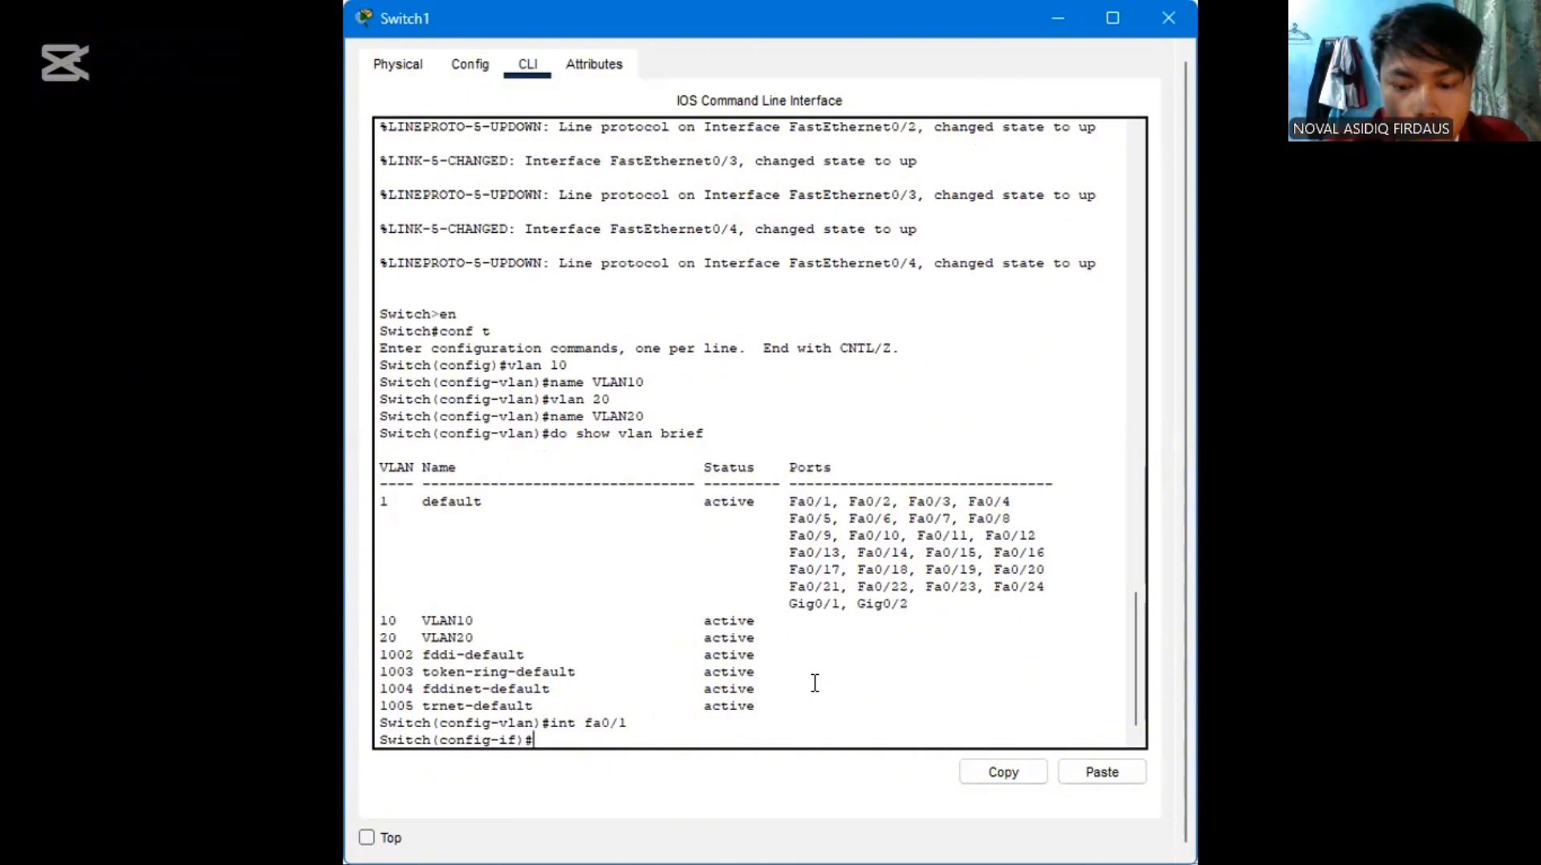
type("ip")
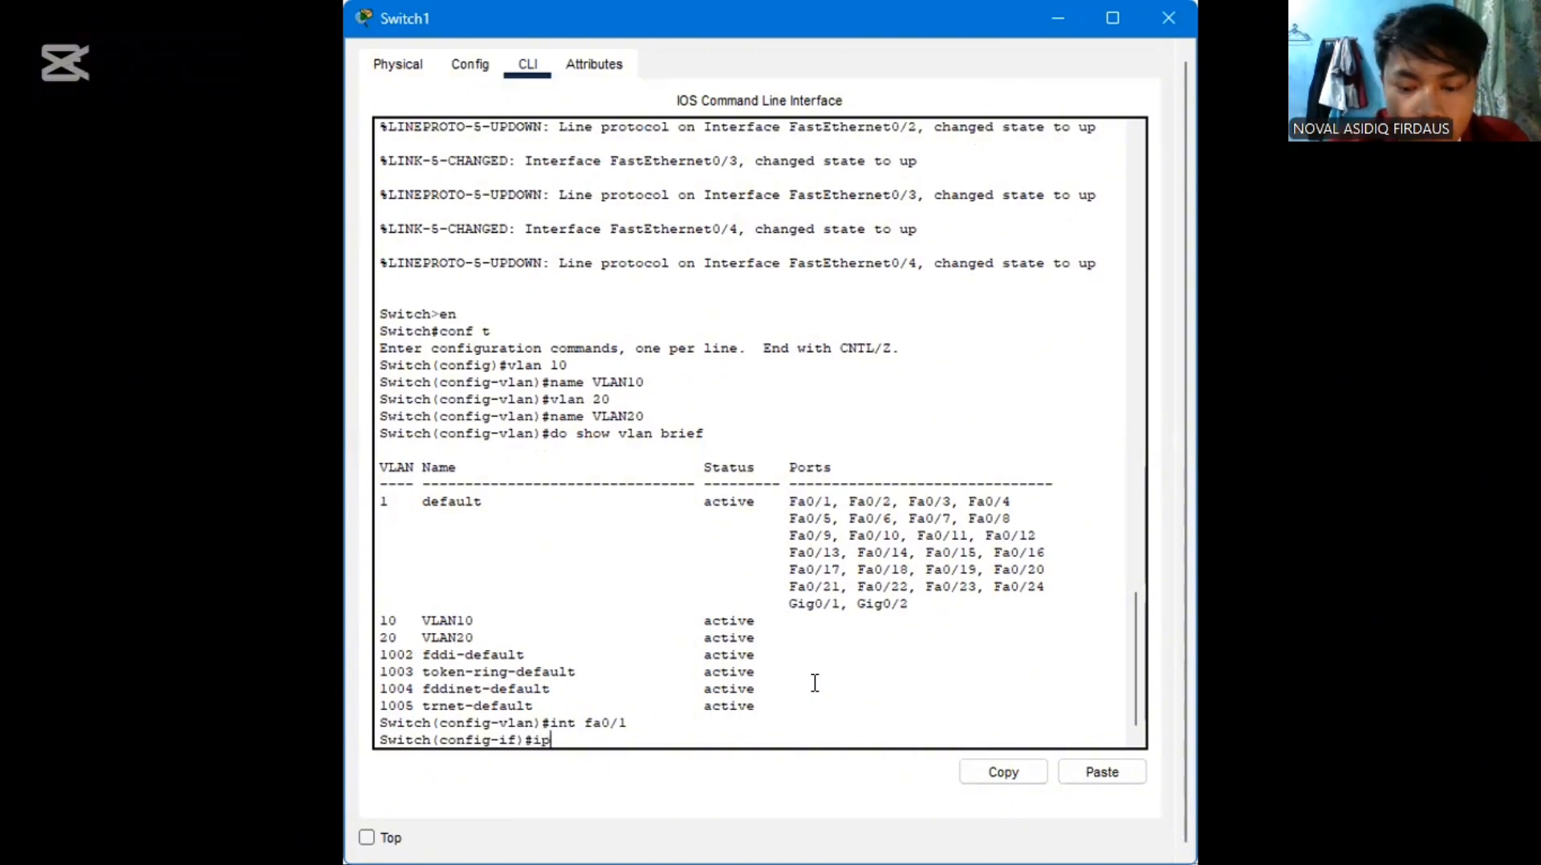
type(" address")
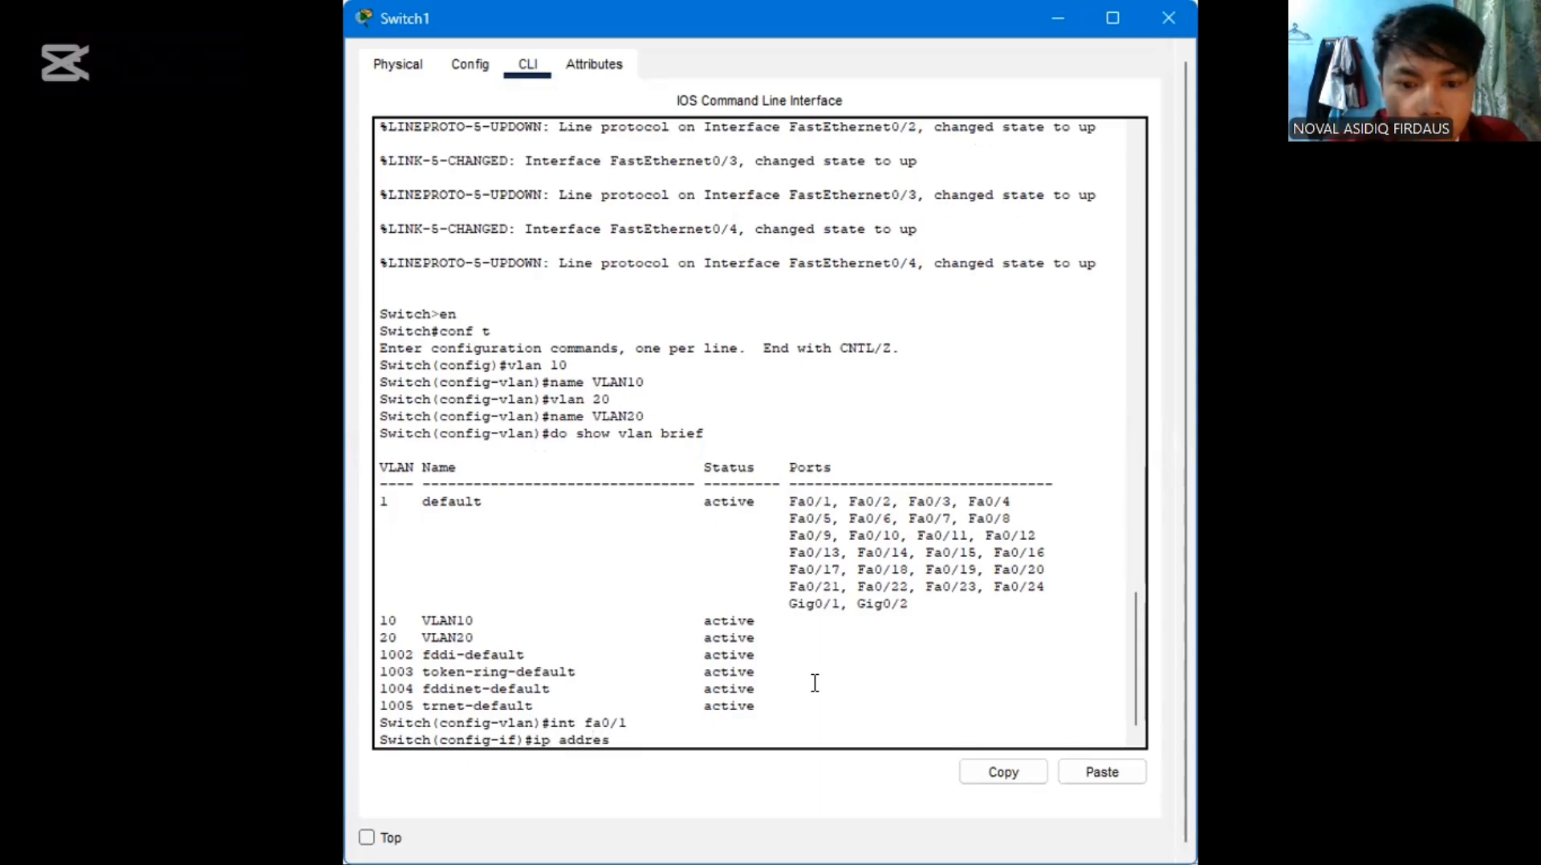
key("BackSpace")
key("BackSpace")
key("BackSpace")
key("BackSpace")
key("BackSpace")
key("BackSpace")
key("BackSpace")
key("BackSpace")
key("BackSpace")
key("BackSpace")
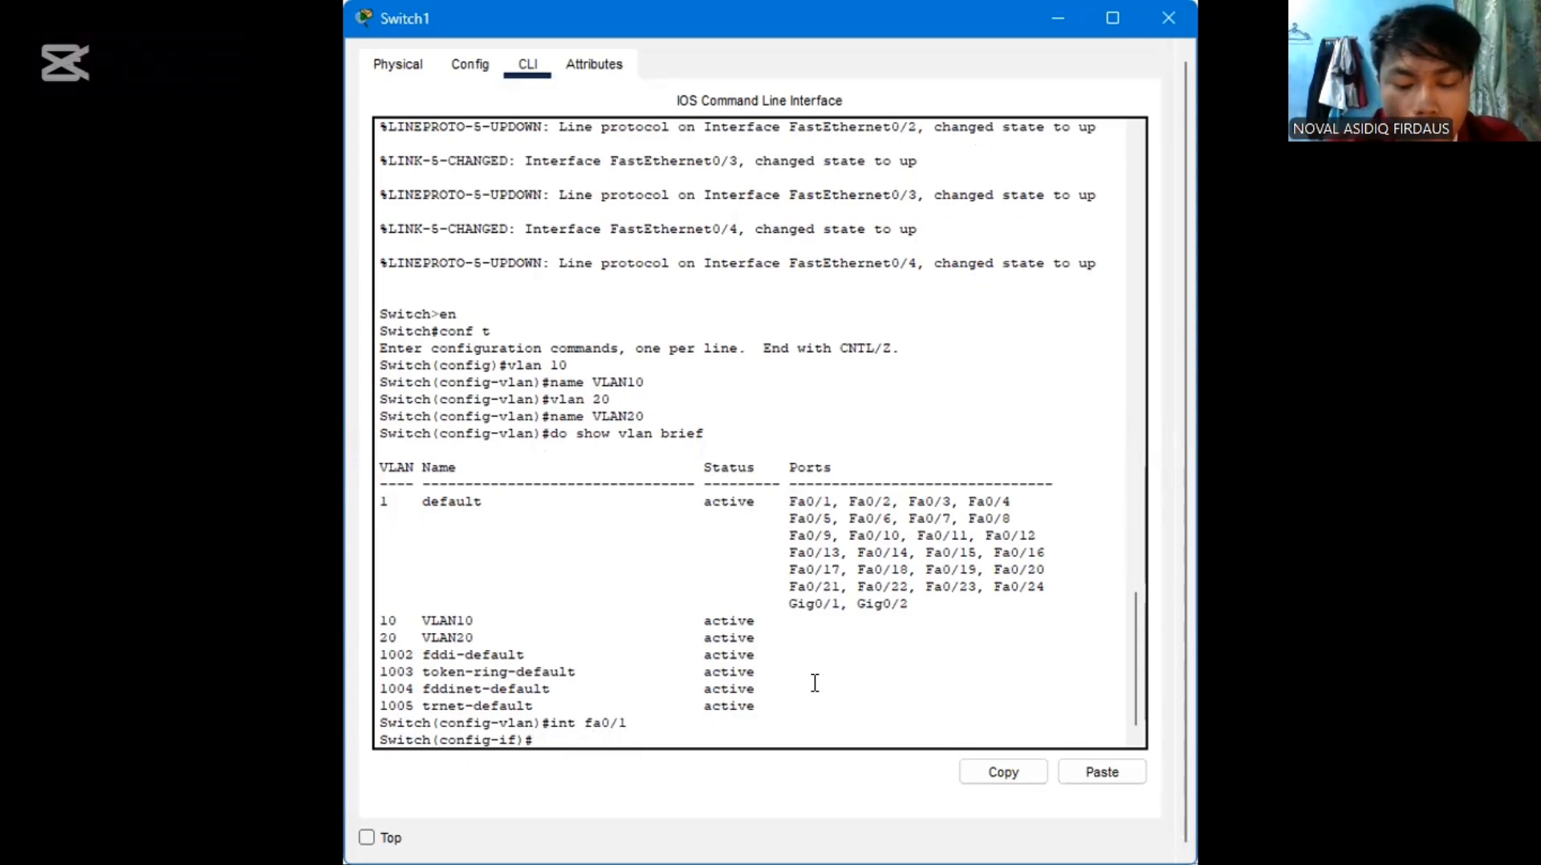
Set interface fa0/1 to access mode with the command switchport mode access
type("sw")
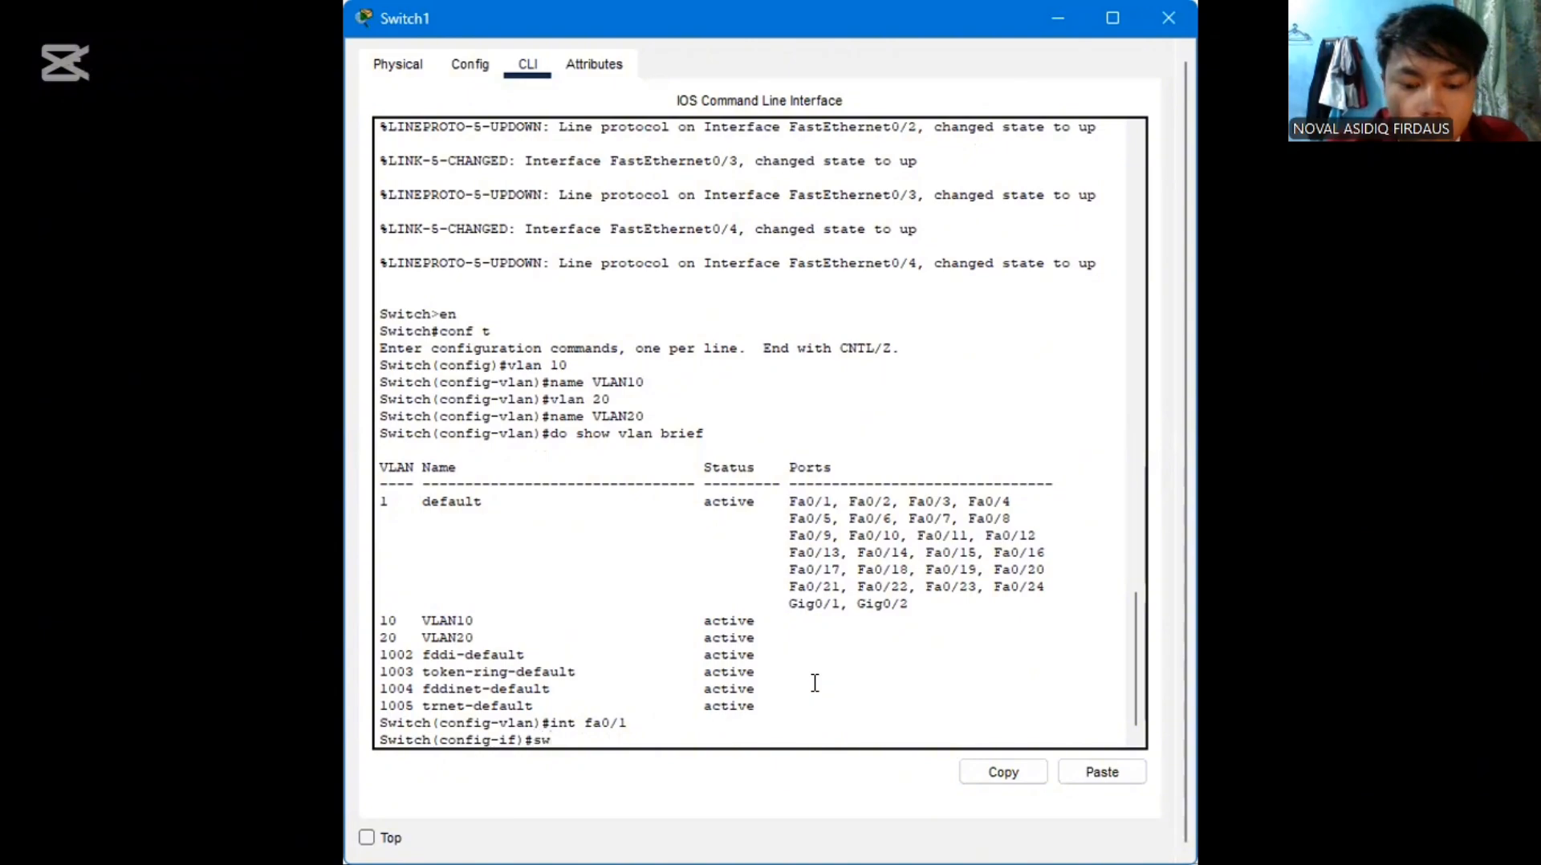
type("itch")
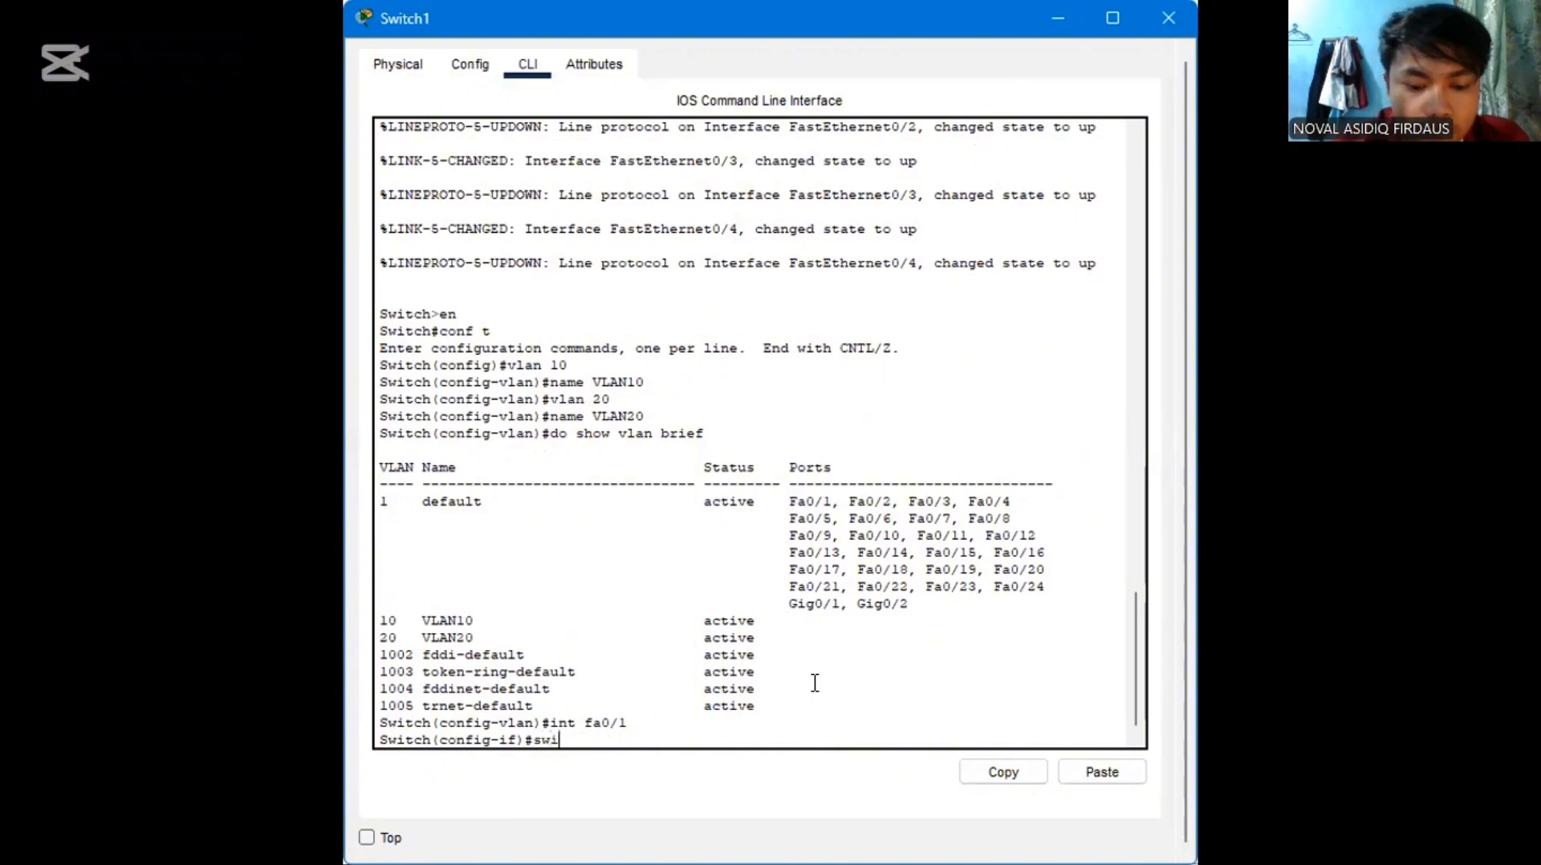
type("po")
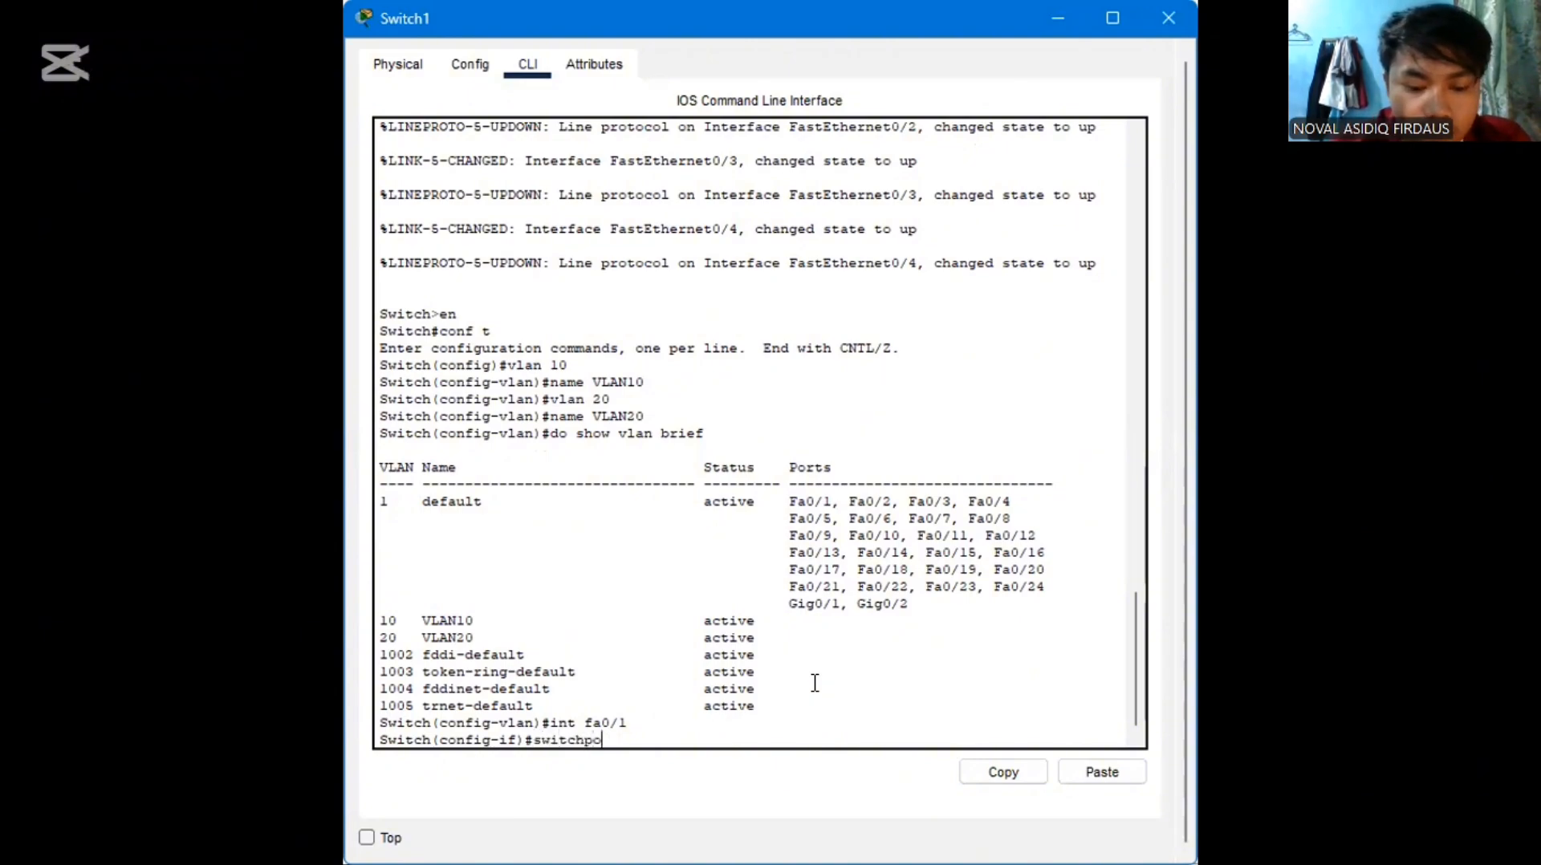
type("rt m")
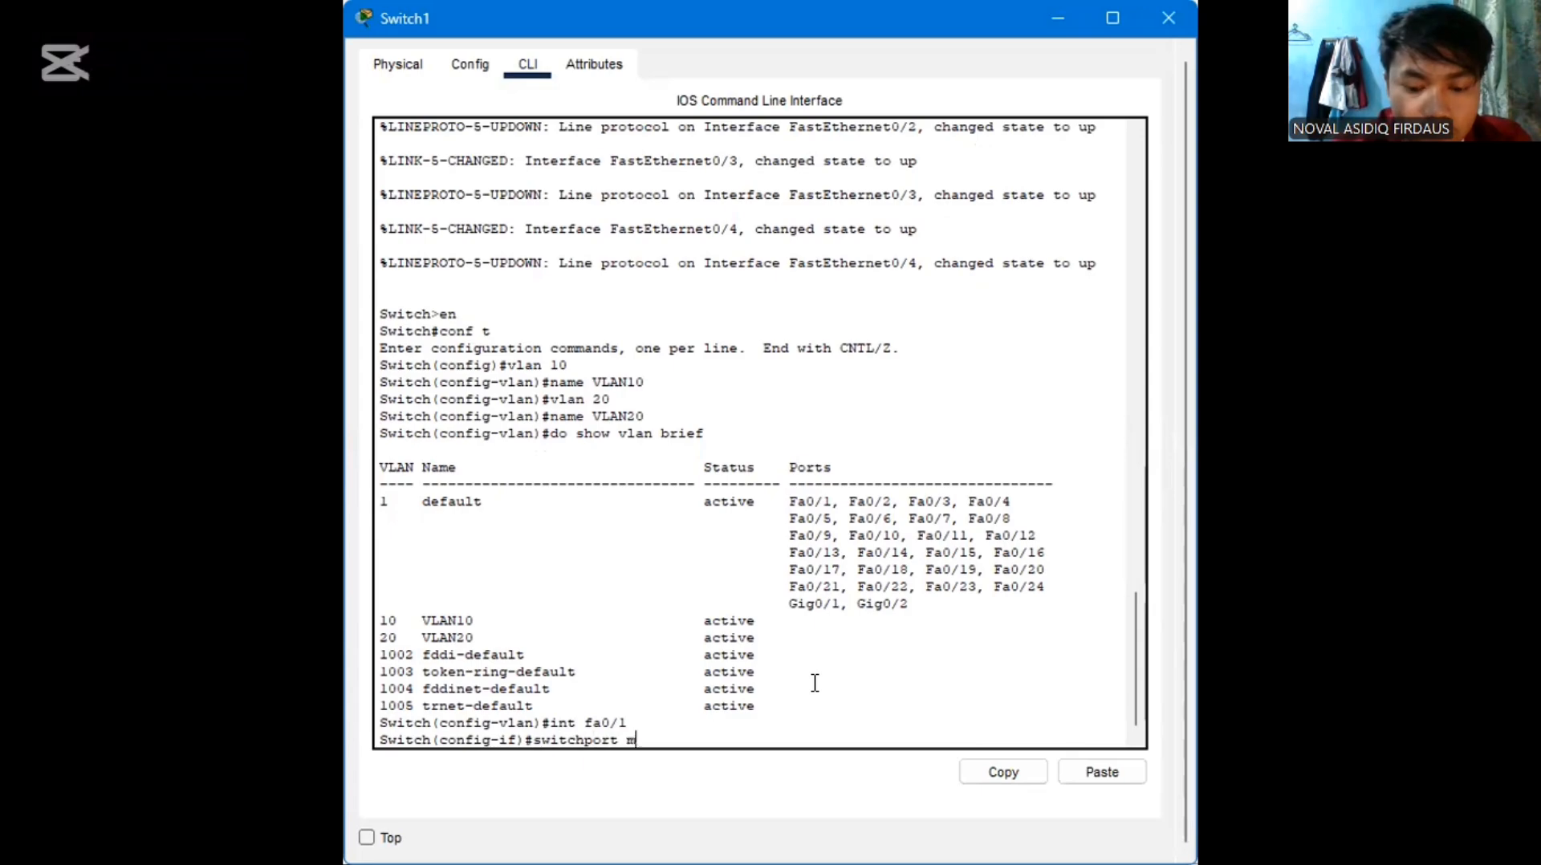
type("ode access")
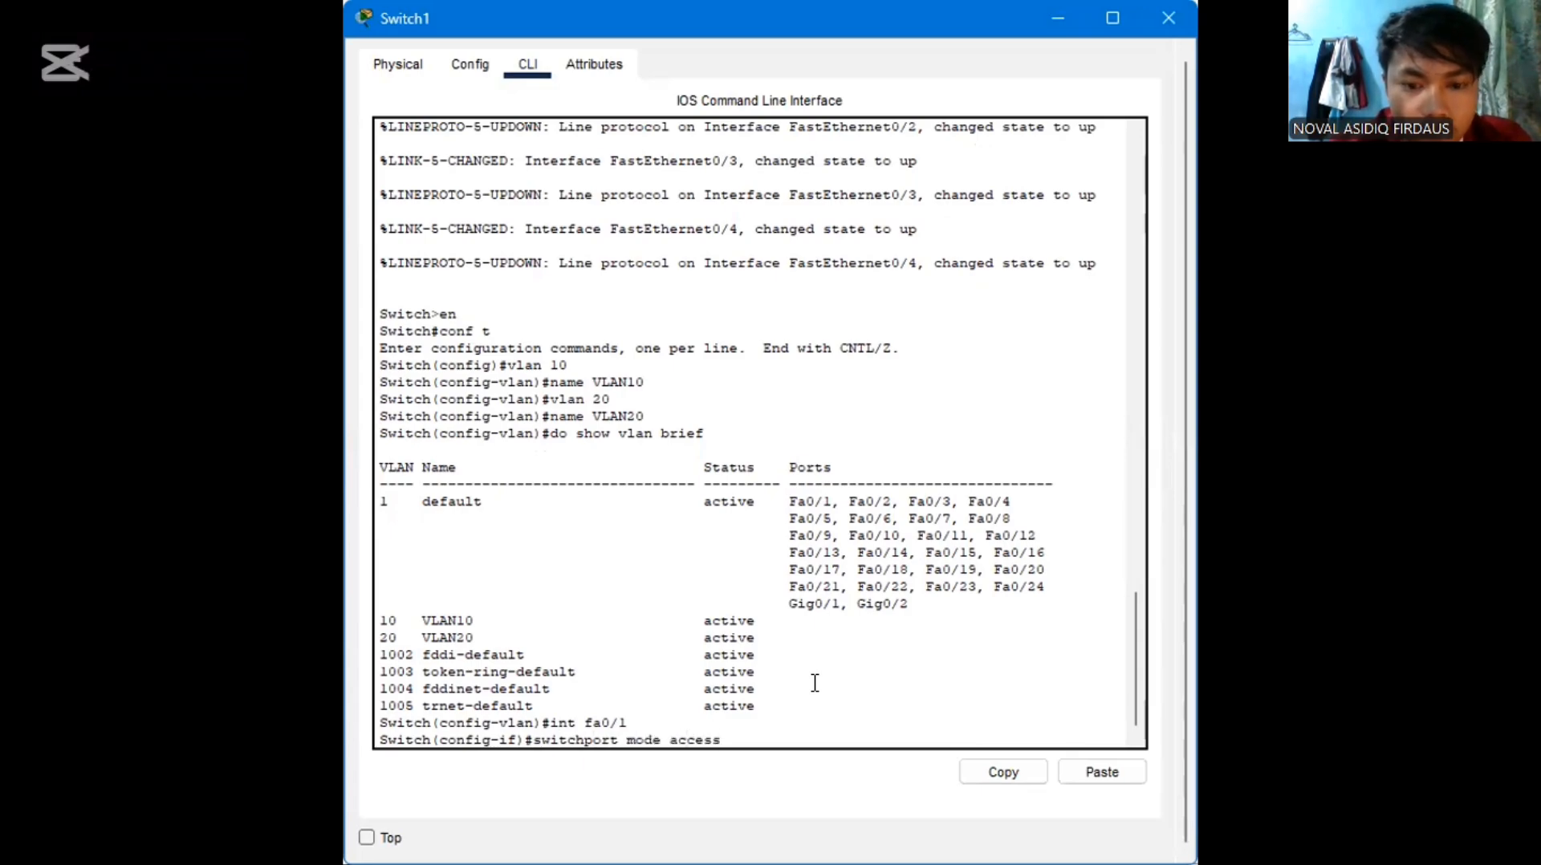
key("Return")
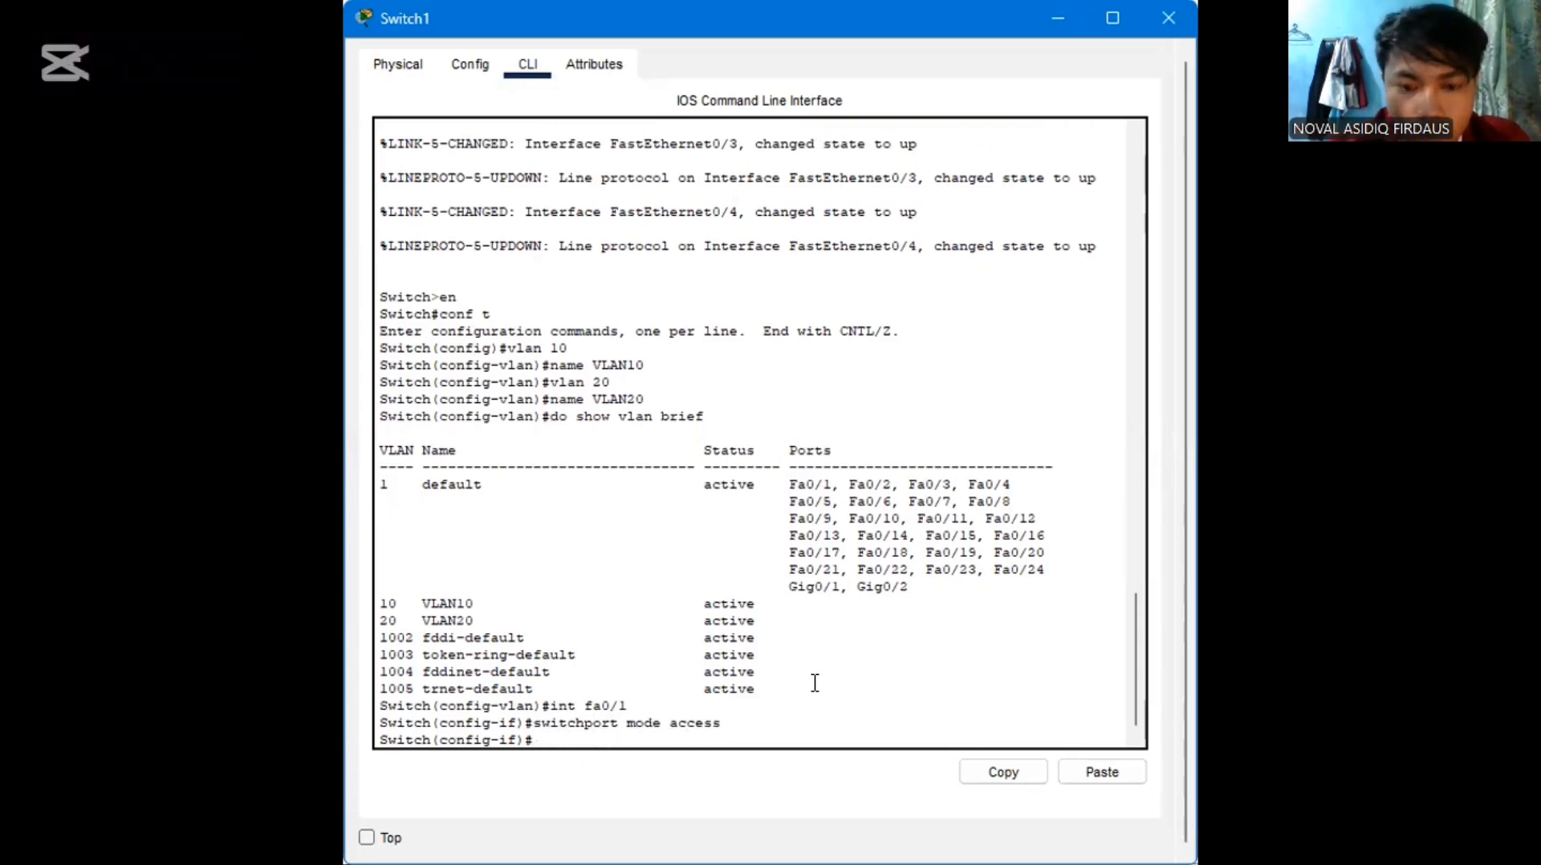
Assign interface fa0/1 to VLAN 10 by reusing the previous command as switchport access vlan 10
key("Up")
key("Left")
key("Left")
key("Left")
key("Left")
key("Left")
key("Left")
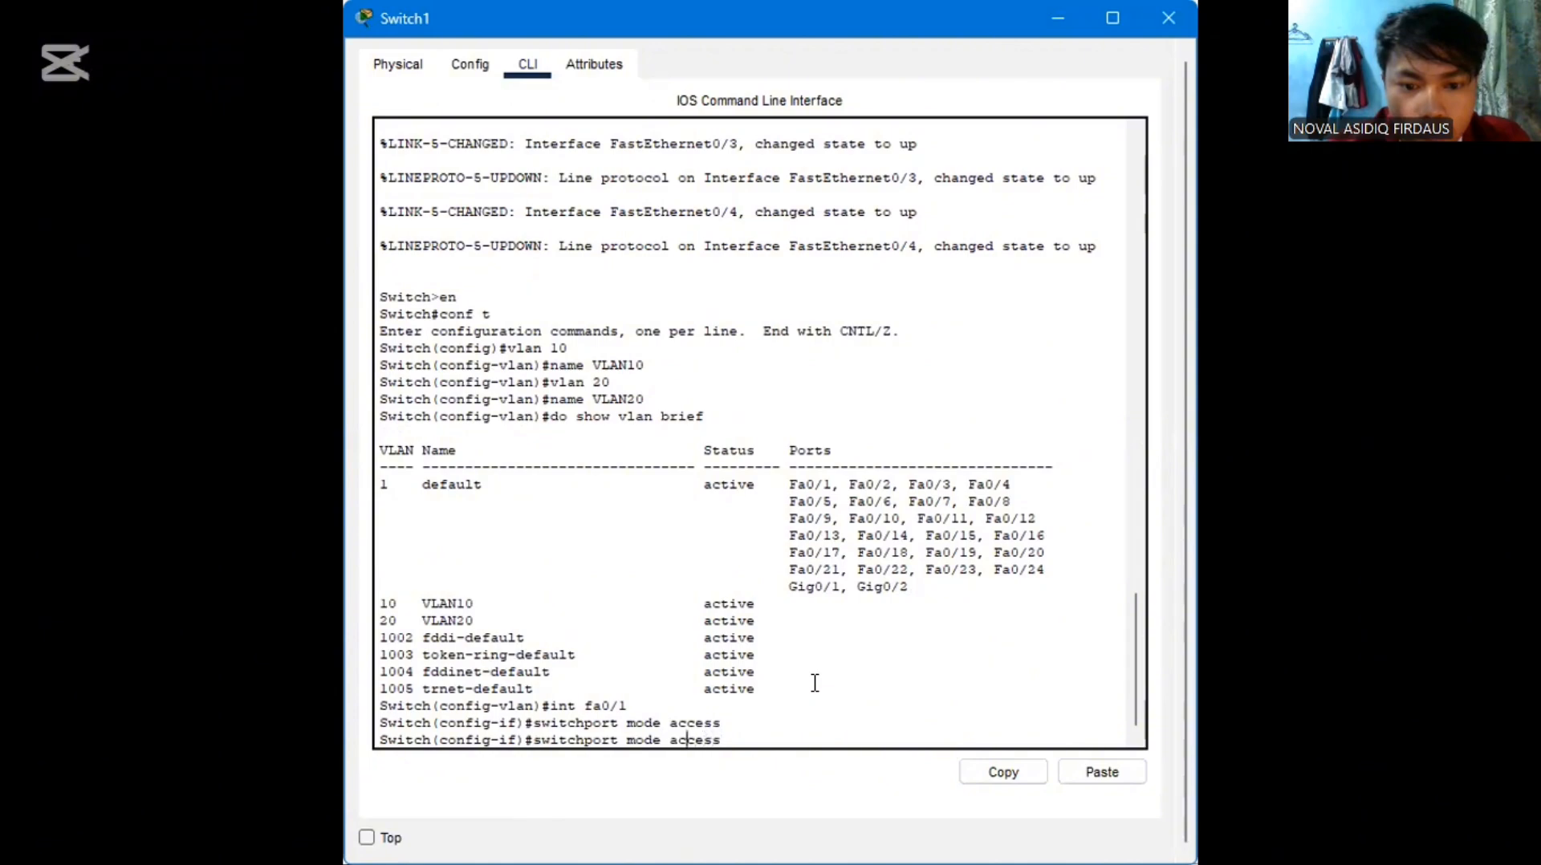
key("BackSpace")
key("BackSpace")
key("BackSpace")
key("BackSpace")
key("BackSpace")
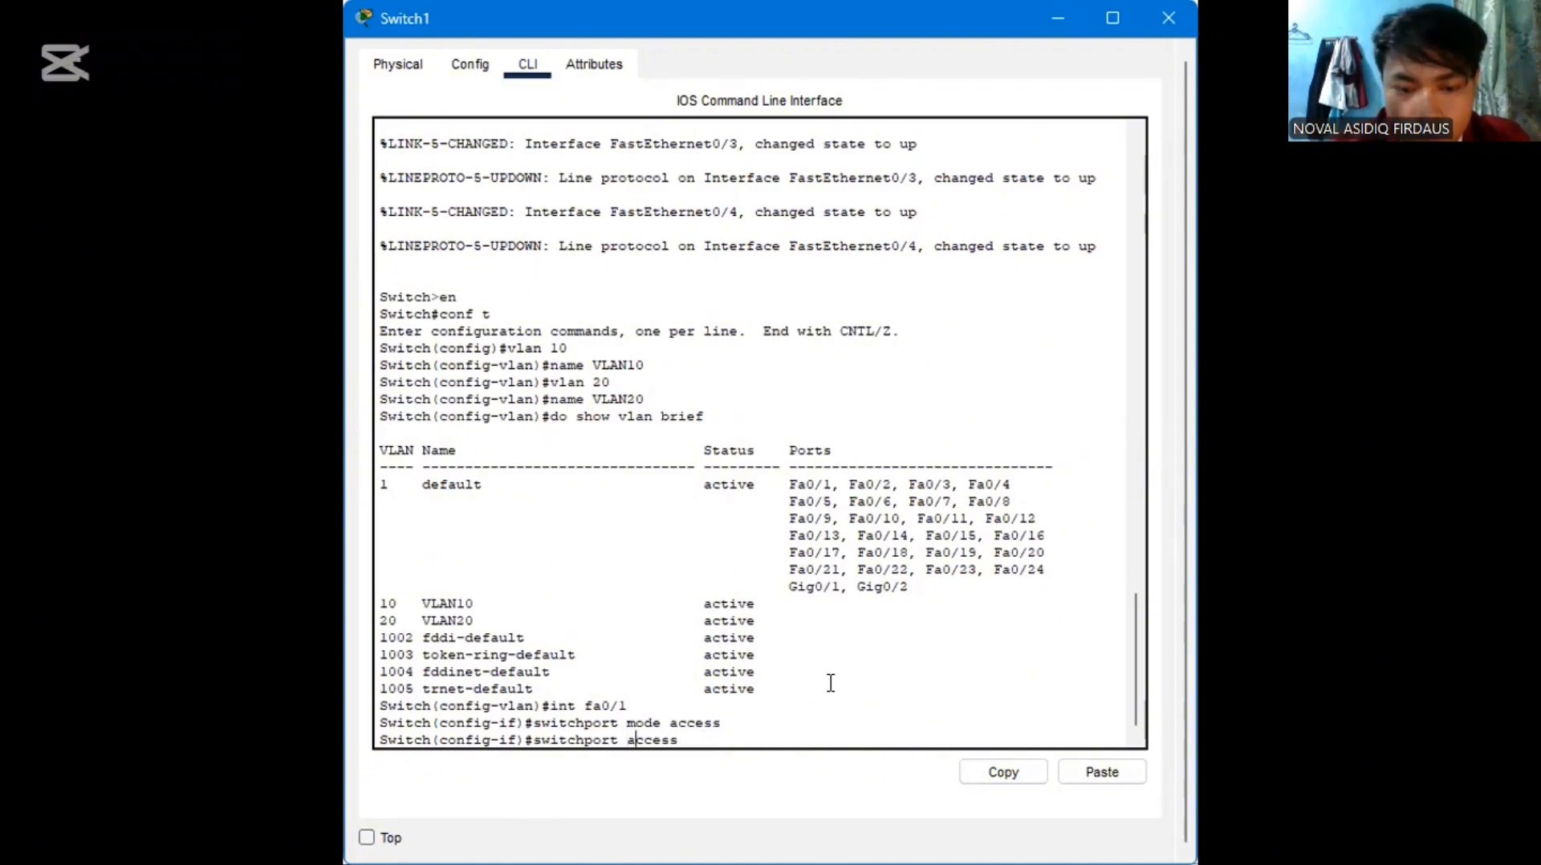
key("Right")
key("Right")
key("Right")
key("Right")
key("Right")
key("Right")
type("vla")
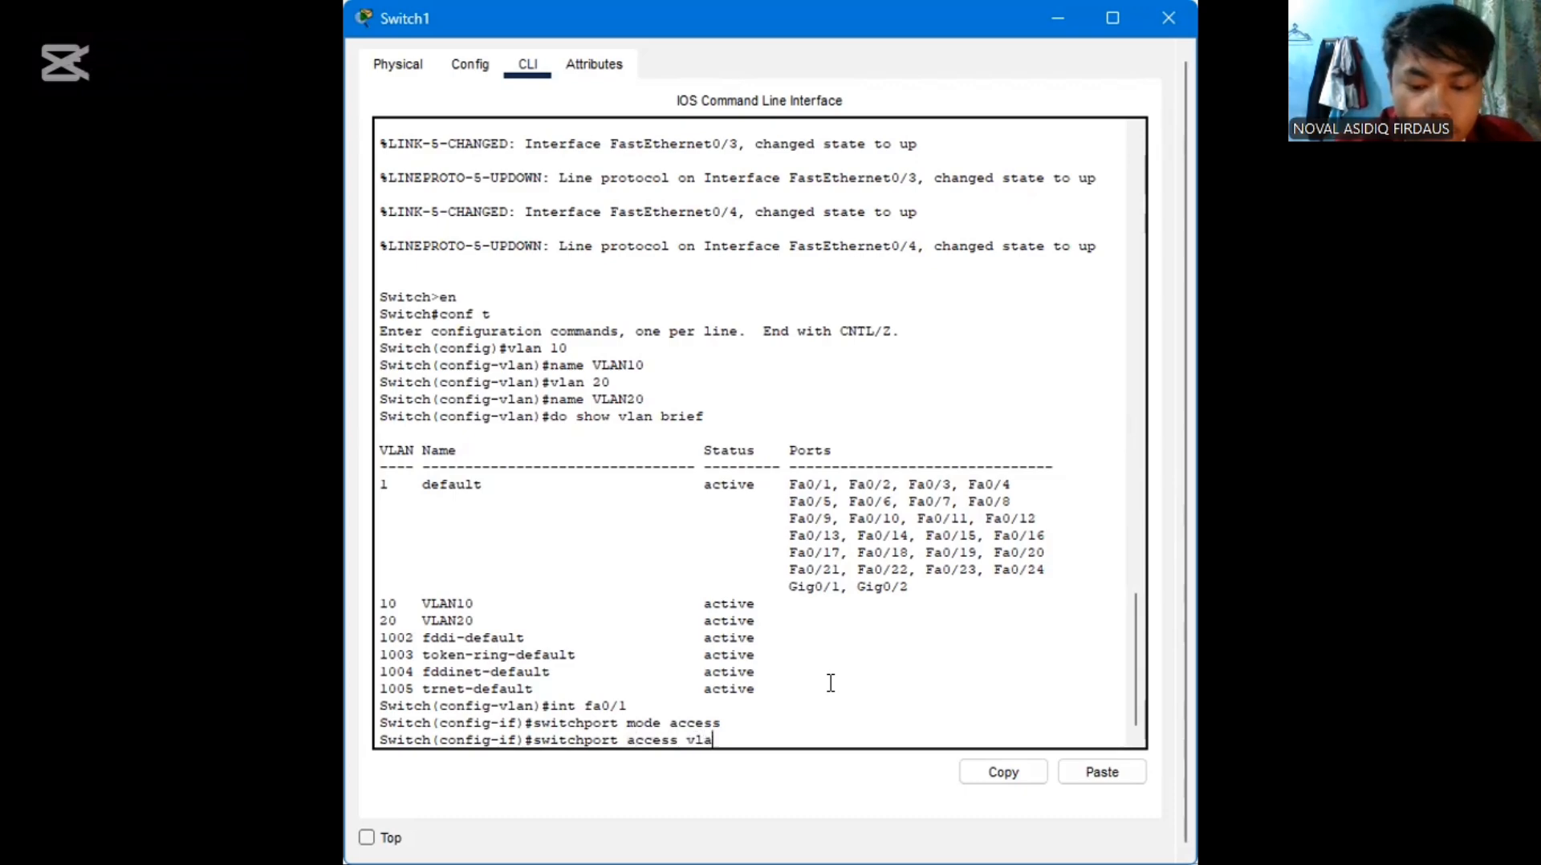
type("n 10")
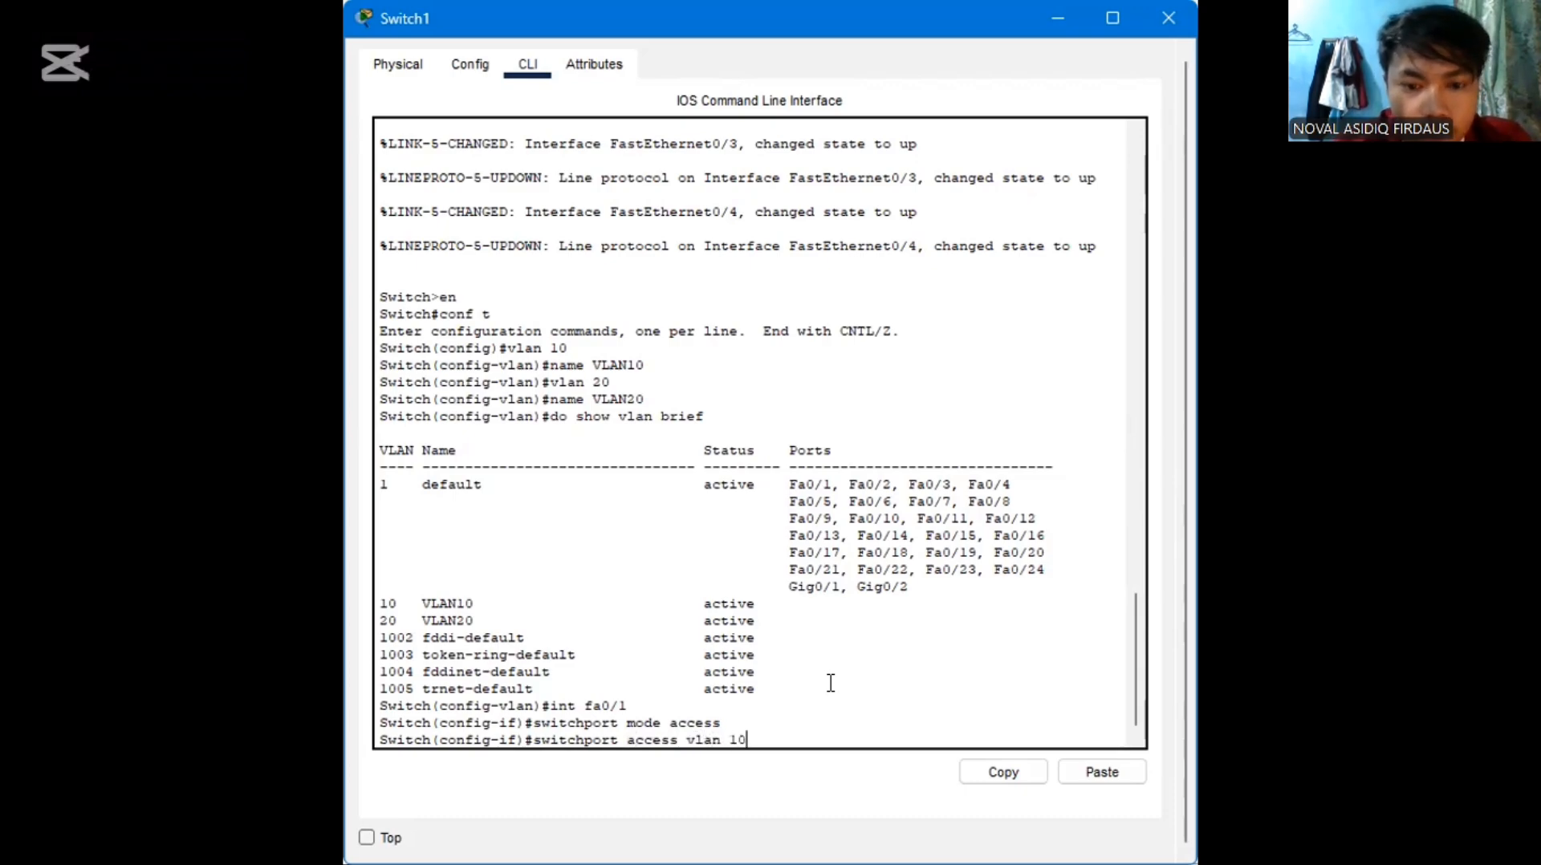
key("Return")
Switch to interface configuration for fa0/2 with the command int fa0/2
type("inf fa0/2")
key("Return")
type("in")
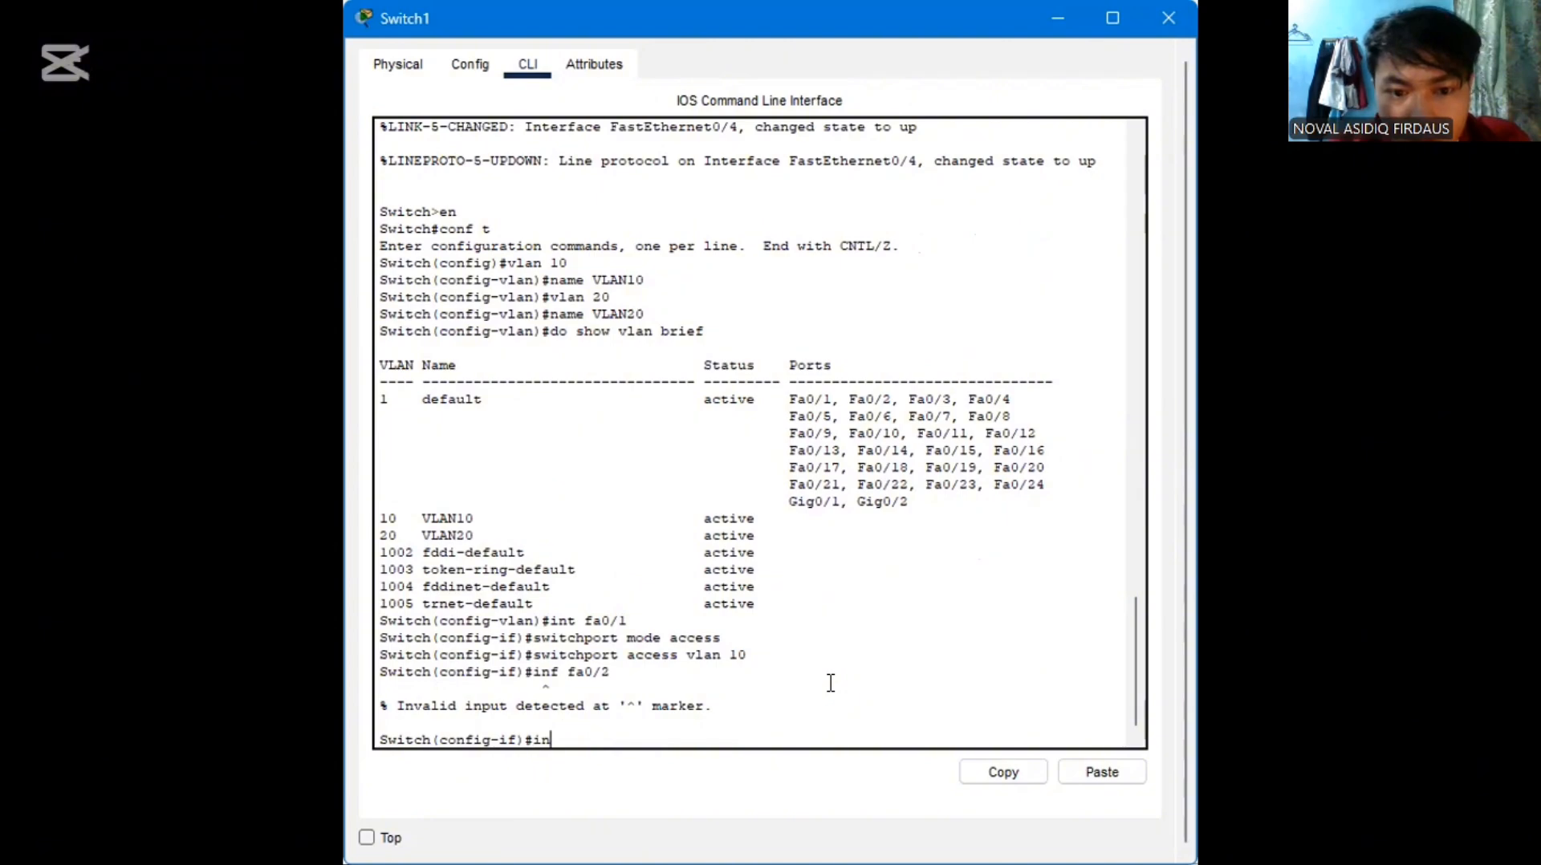
type("t")
type(" d")
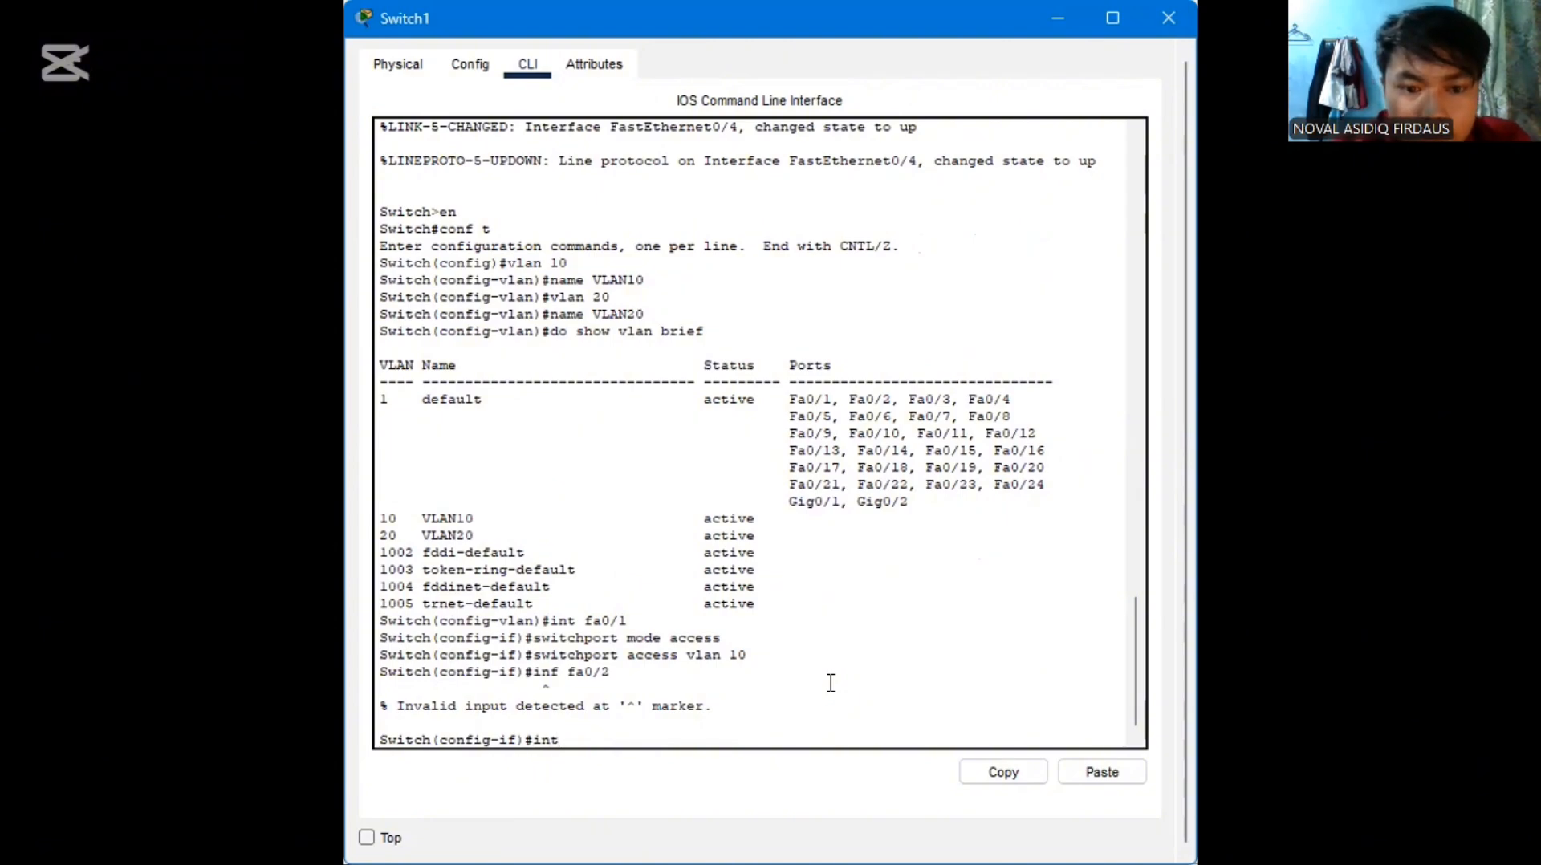
key("BackSpace")
type("fa")
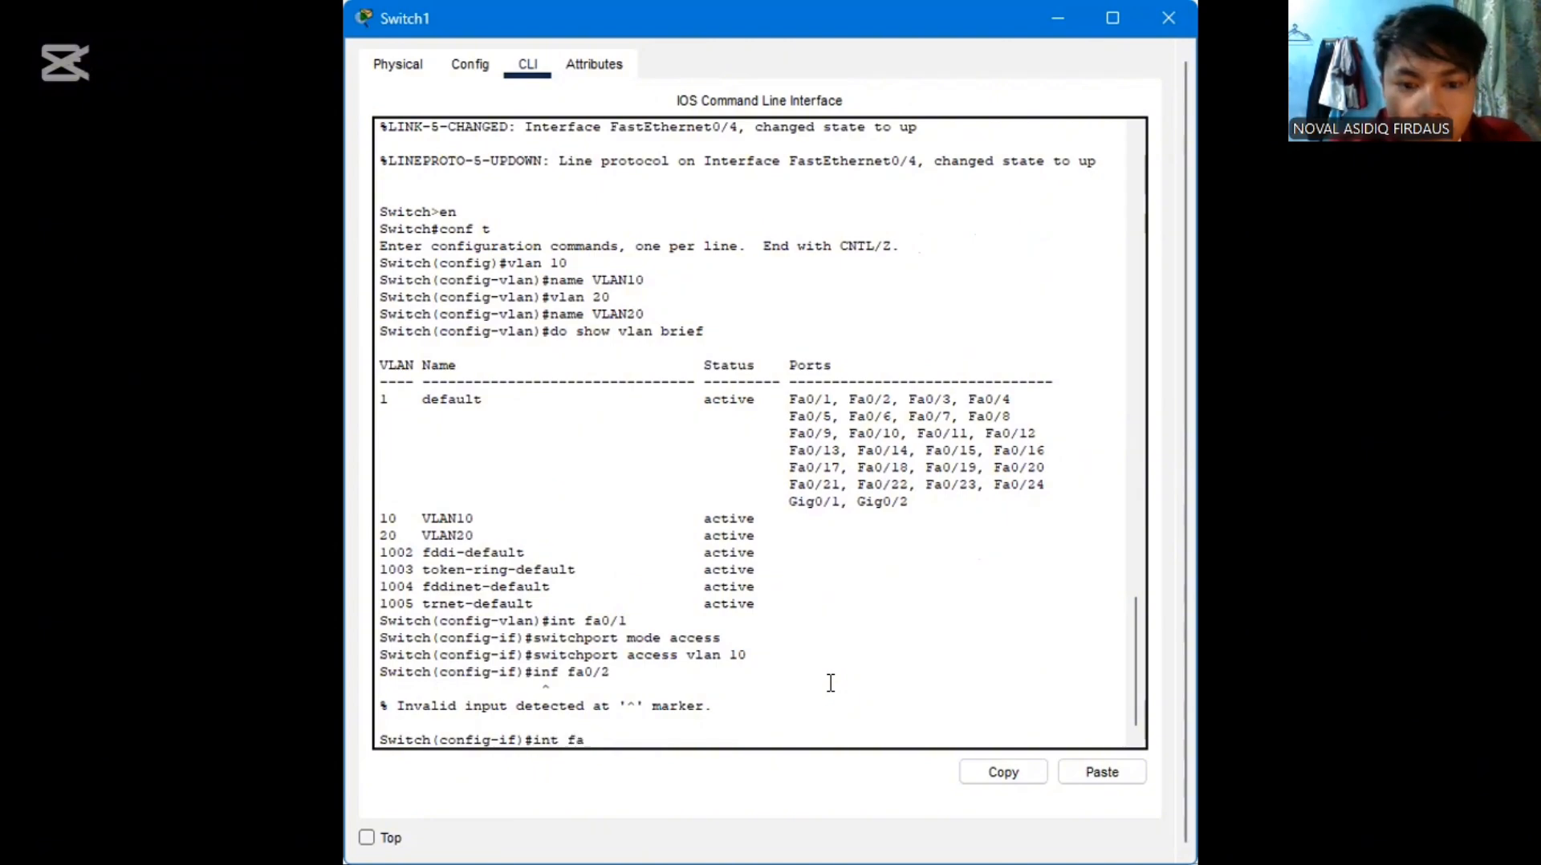
type("0/")
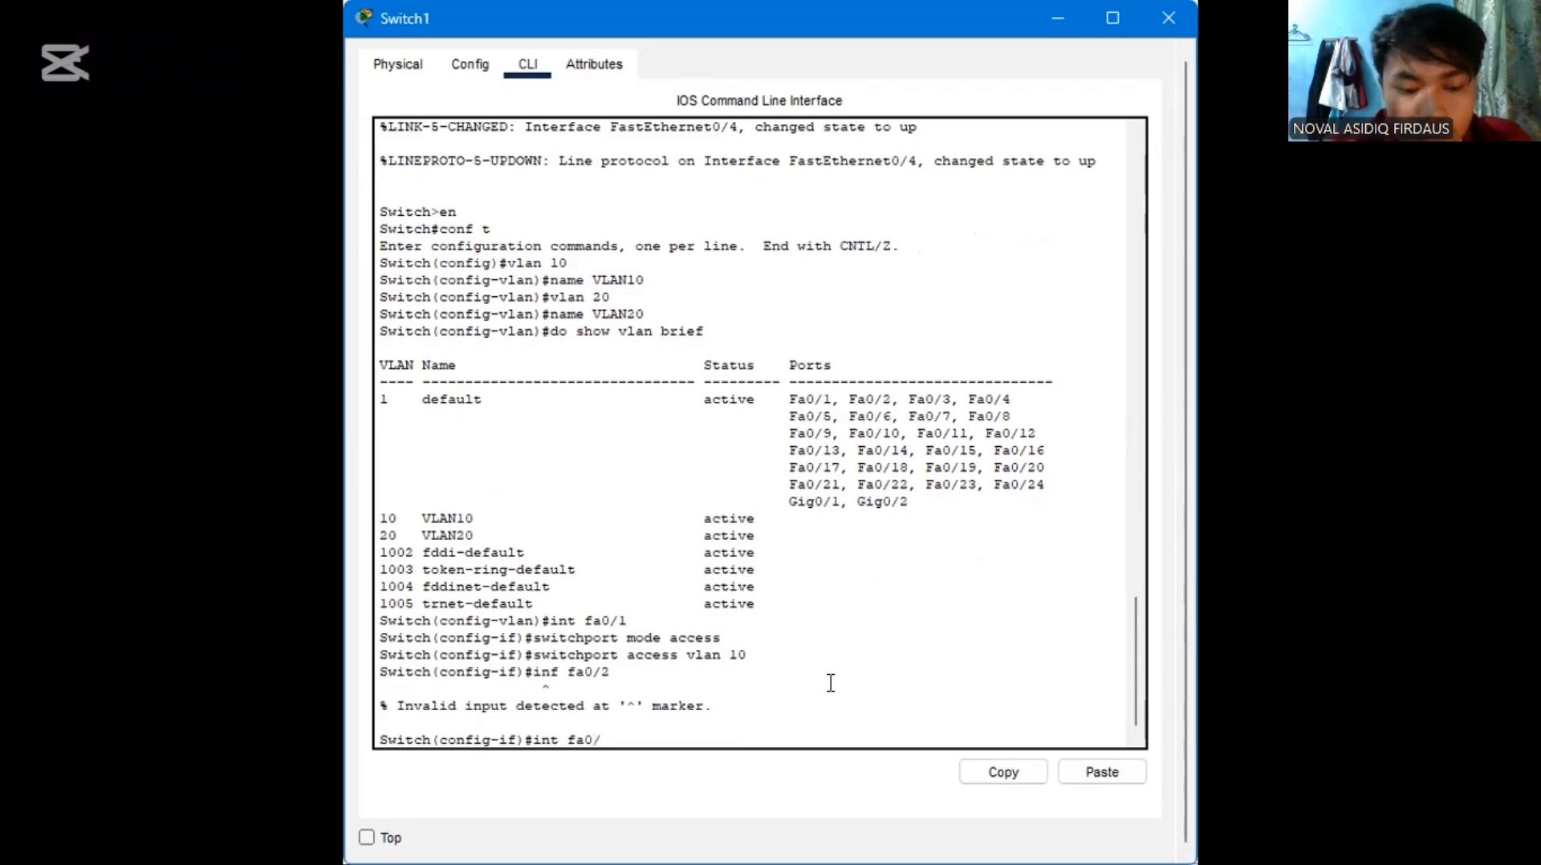
type("2")
key("Return")
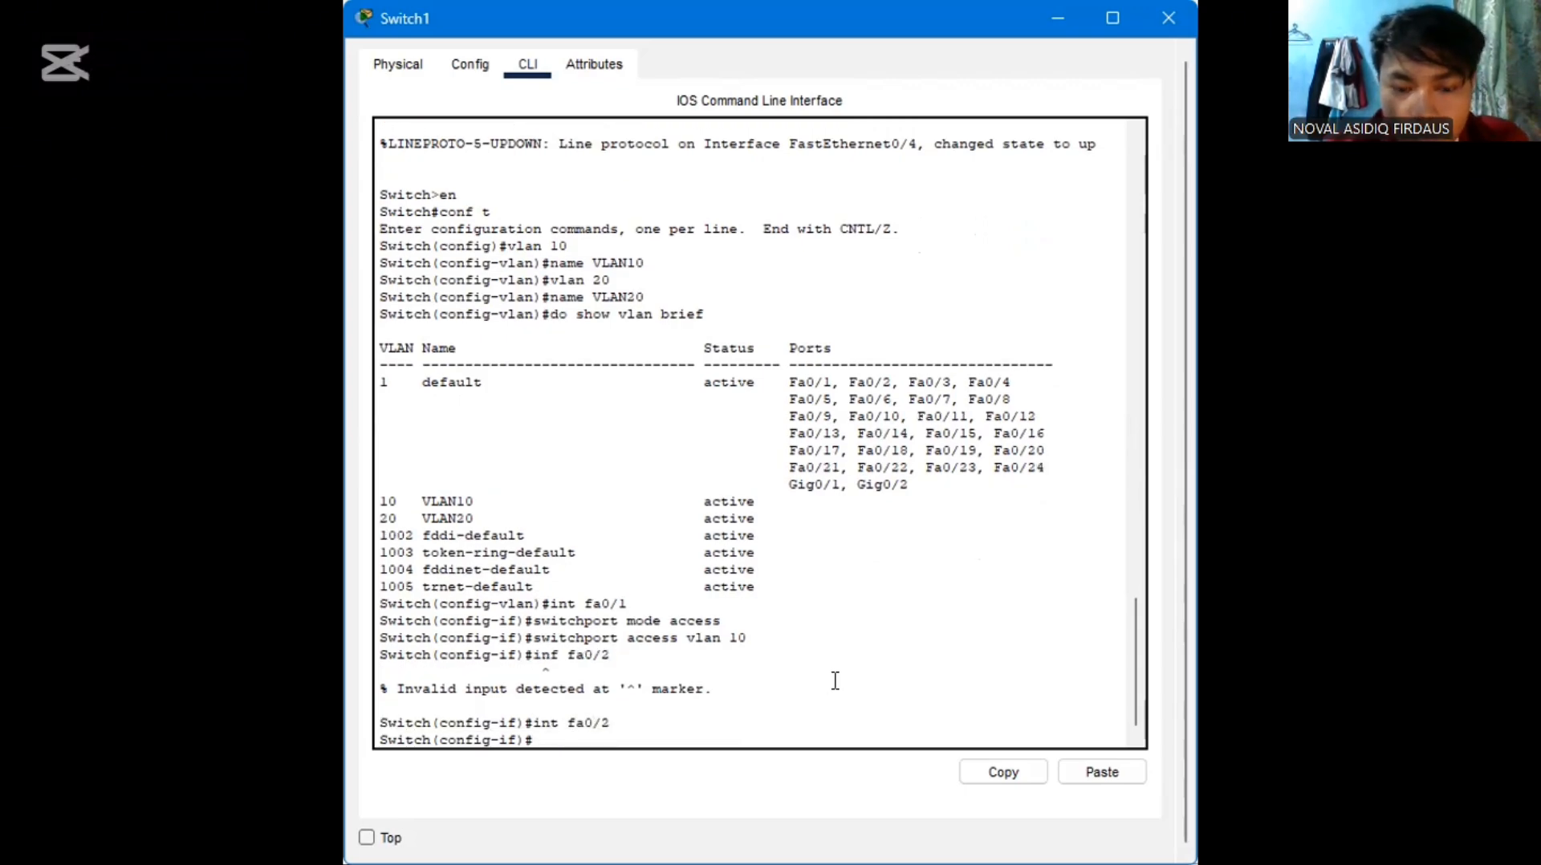
Reuse the earlier commands to put fa0/2 in access mode on VLAN 10, and exit to global configuration mode
key("Up")
key("Up")
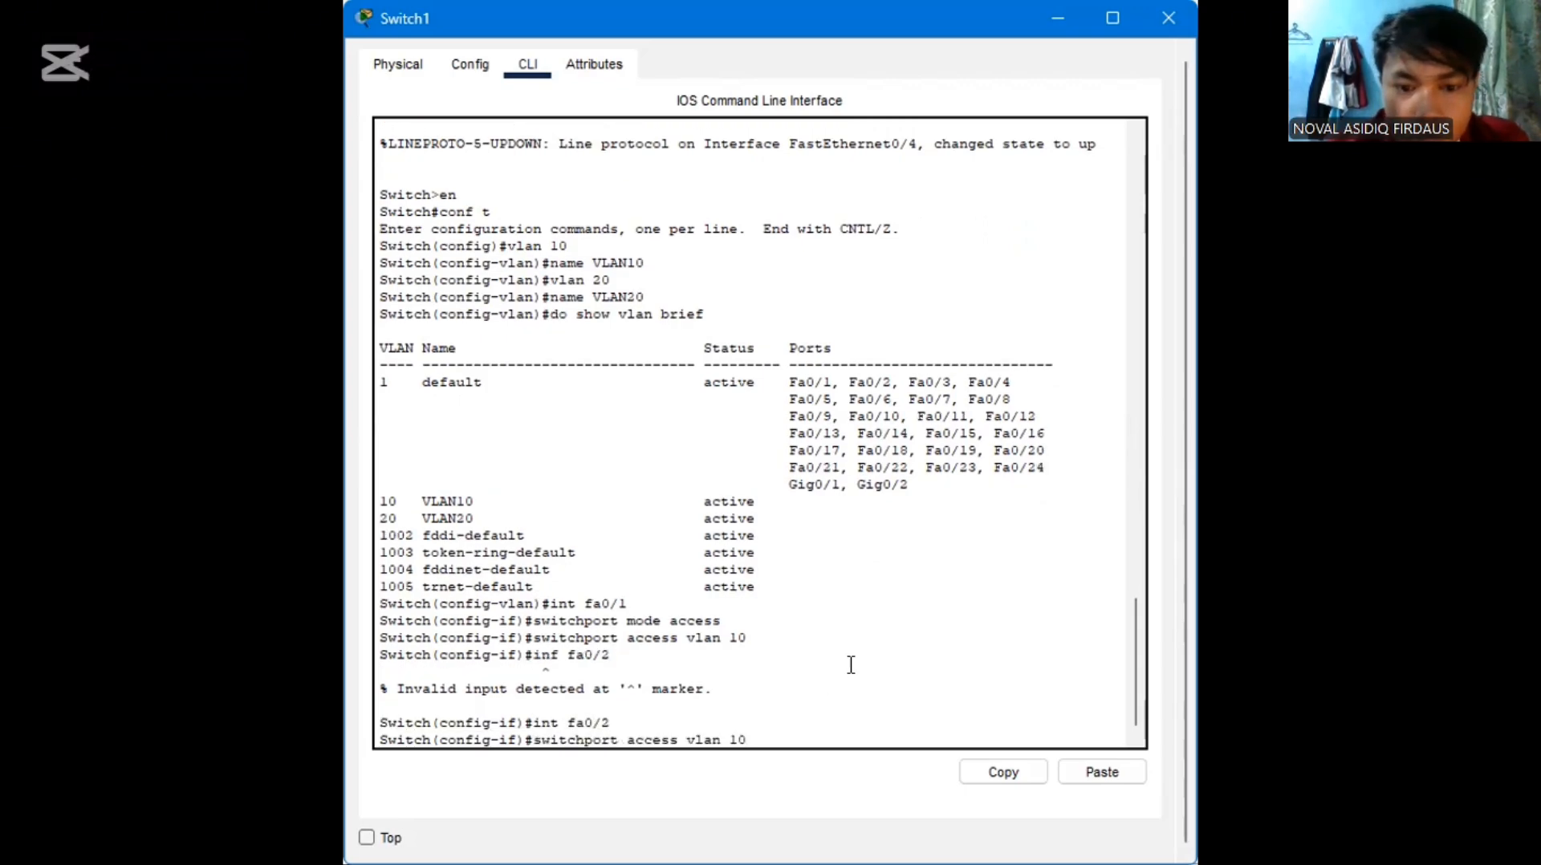
key("Up")
key("Return")
key("Up")
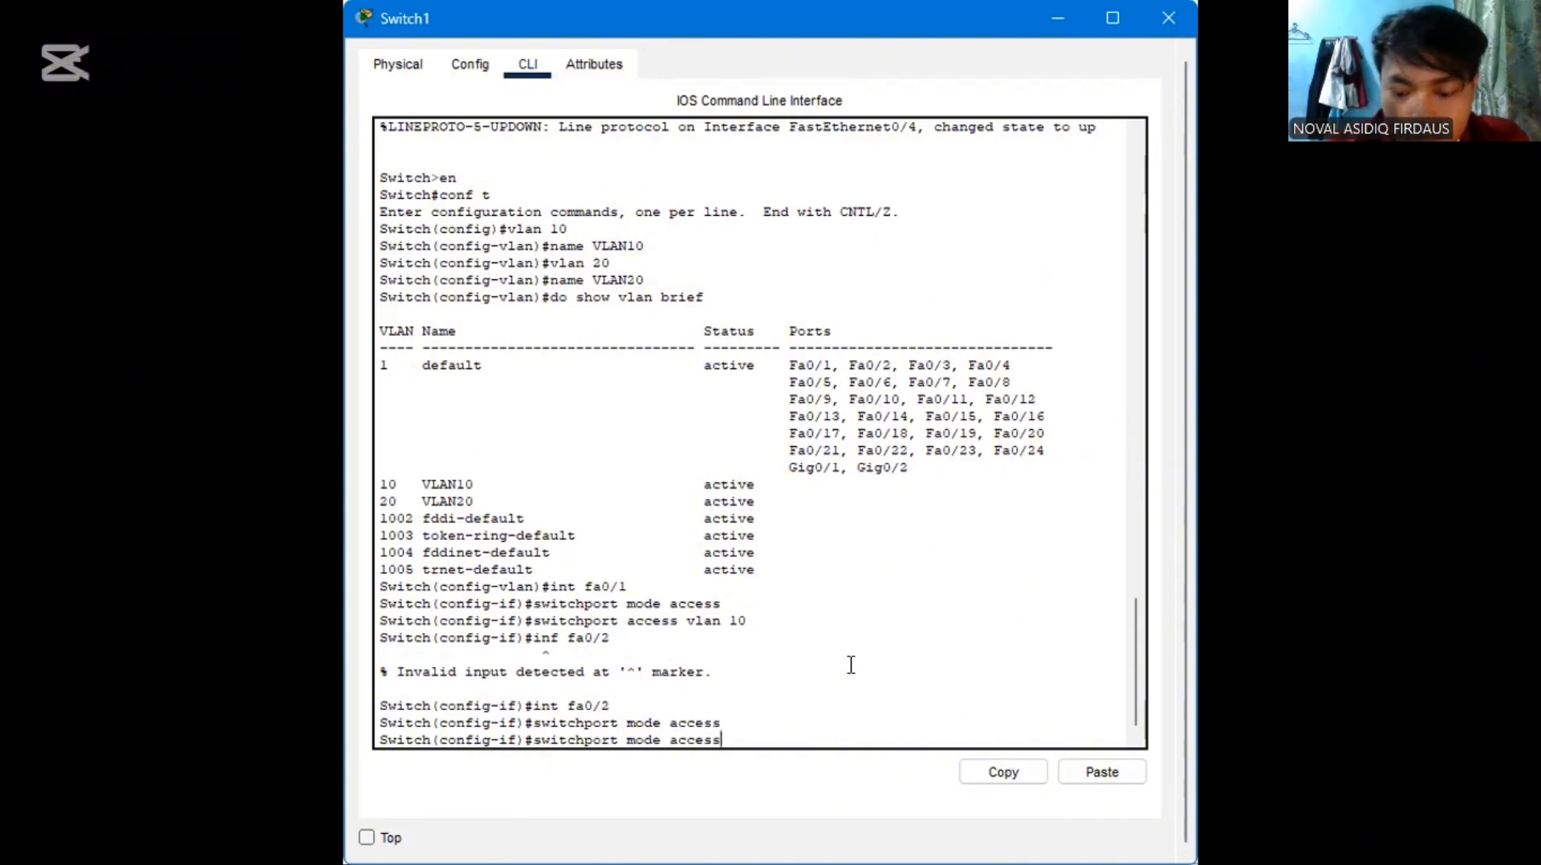
key("Up")
key("Up")
key("Up")
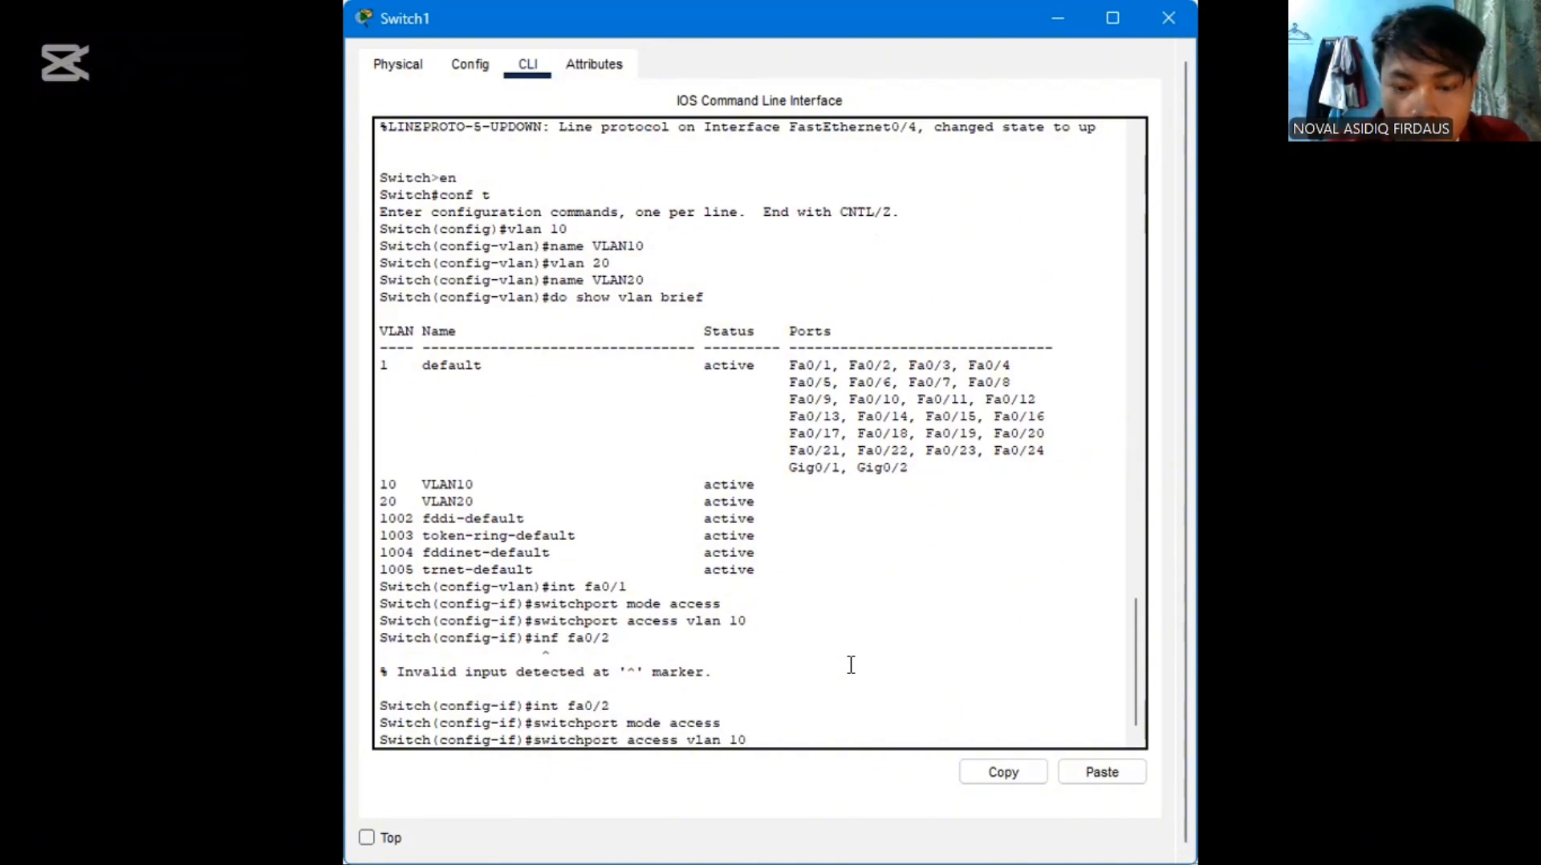
key("Return")
type("e")
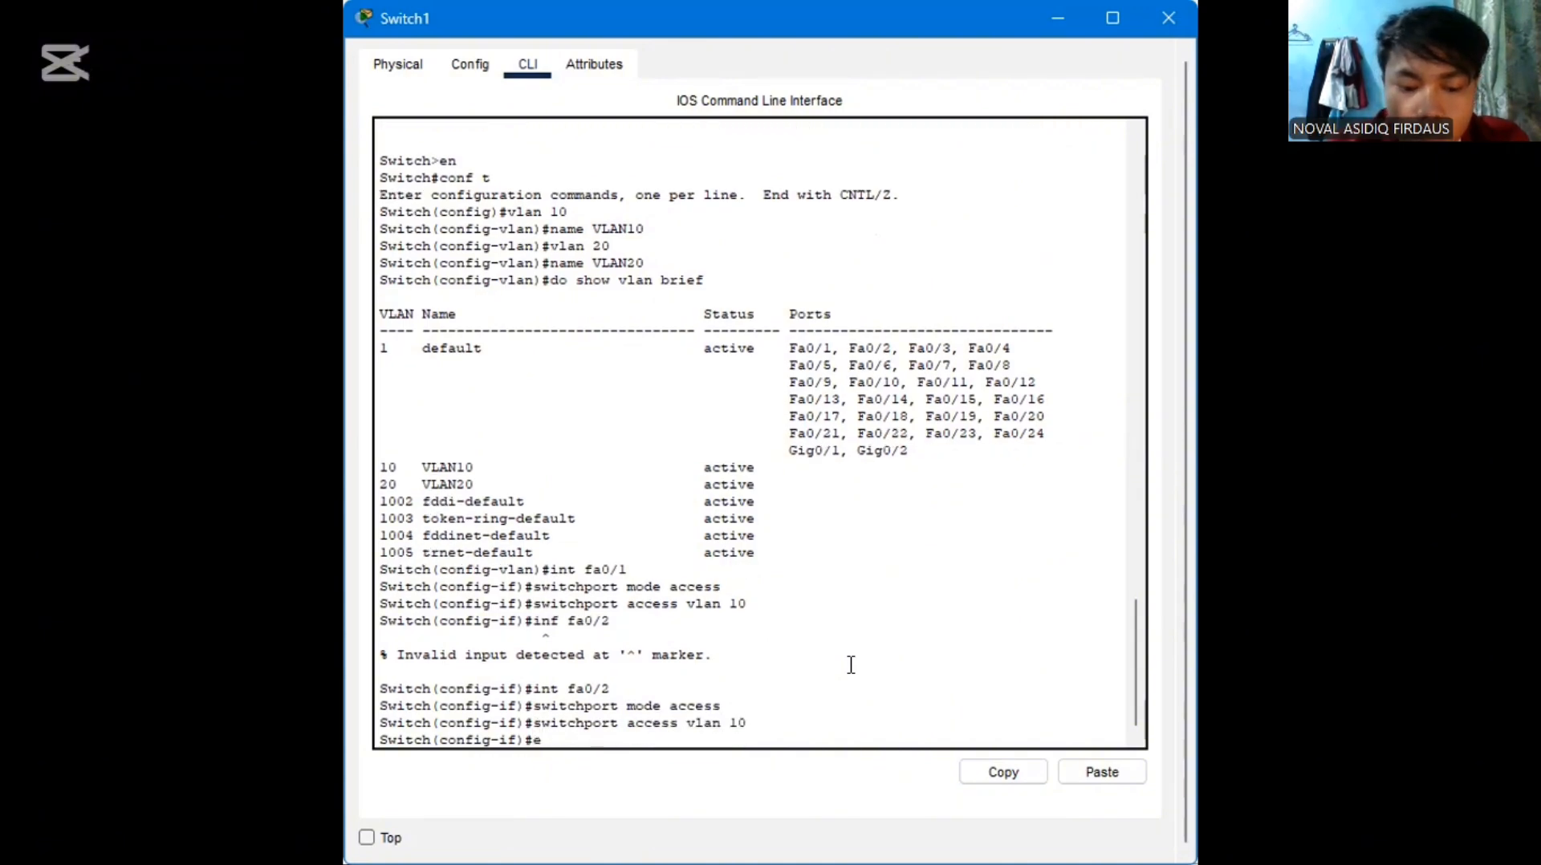
type("xit")
key("Return")
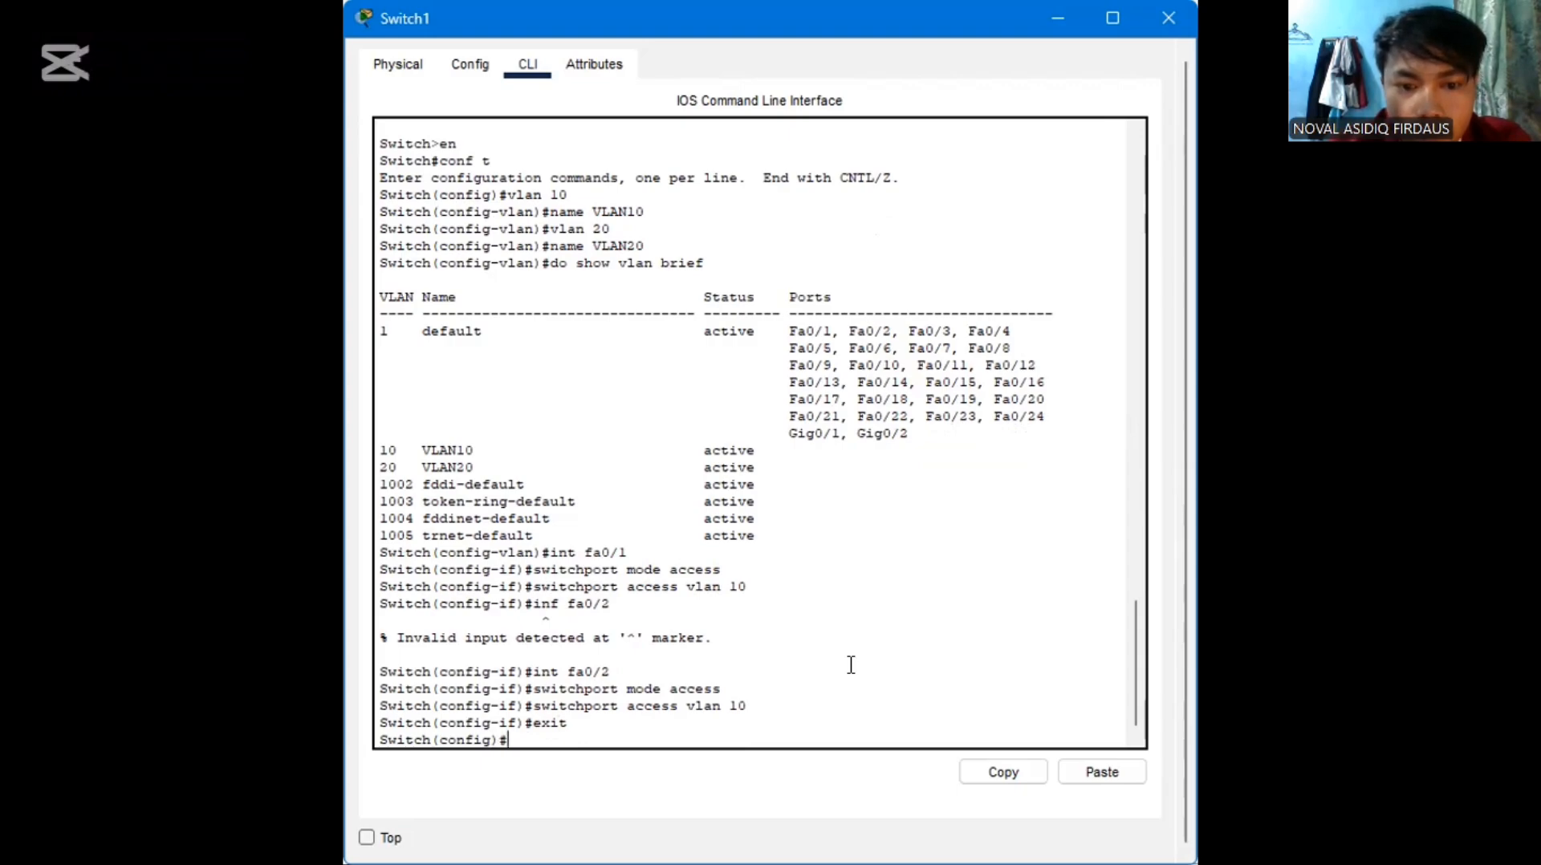
Enter interface configuration for fa0/3 with int fa0/3 and set it to access mode with switchport mode access
type("in")
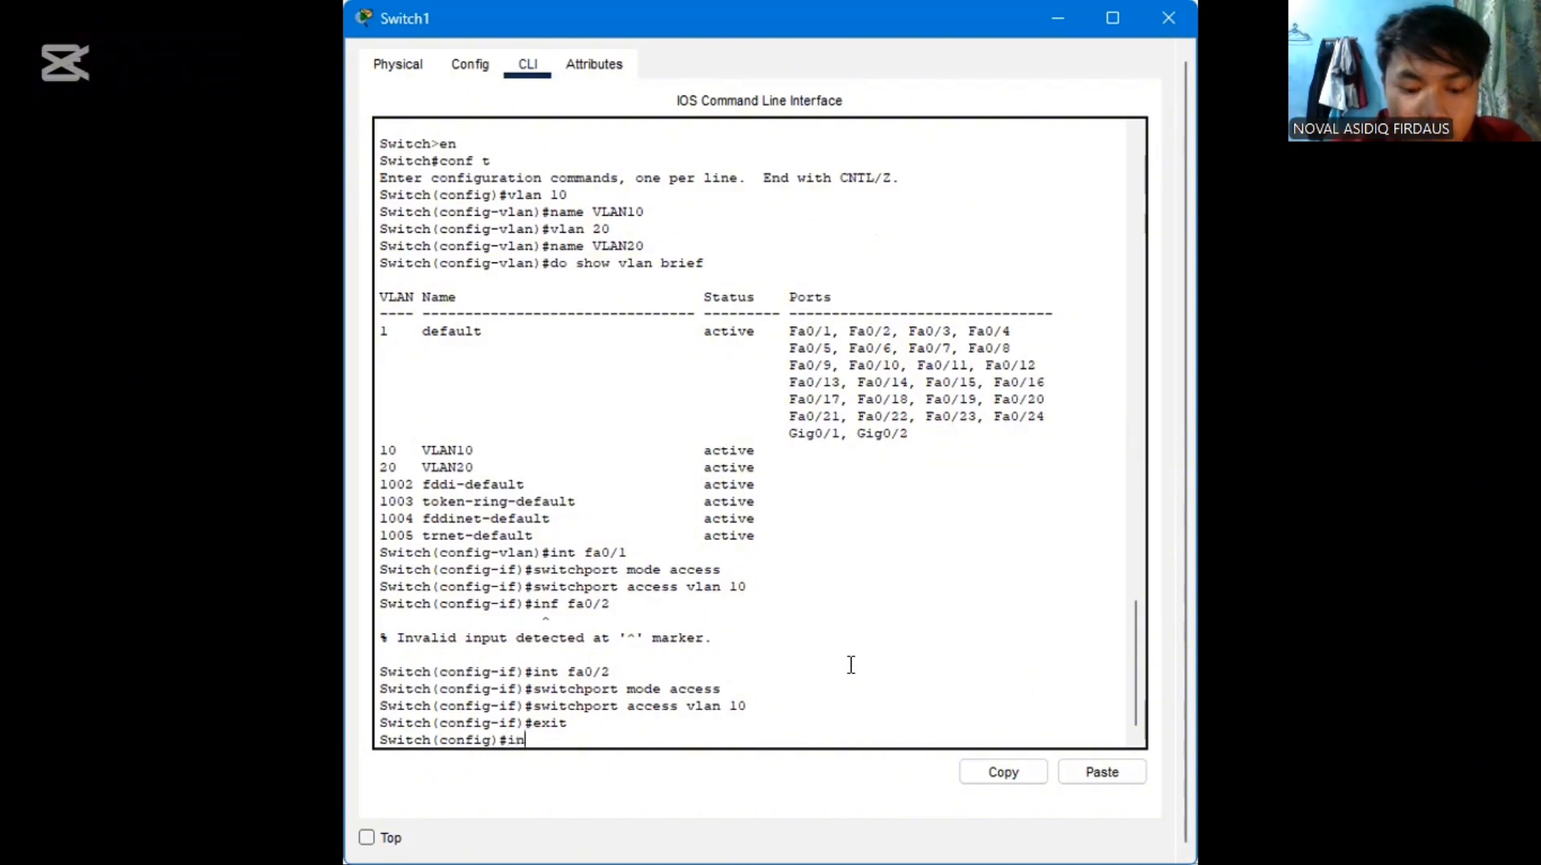
type("t f")
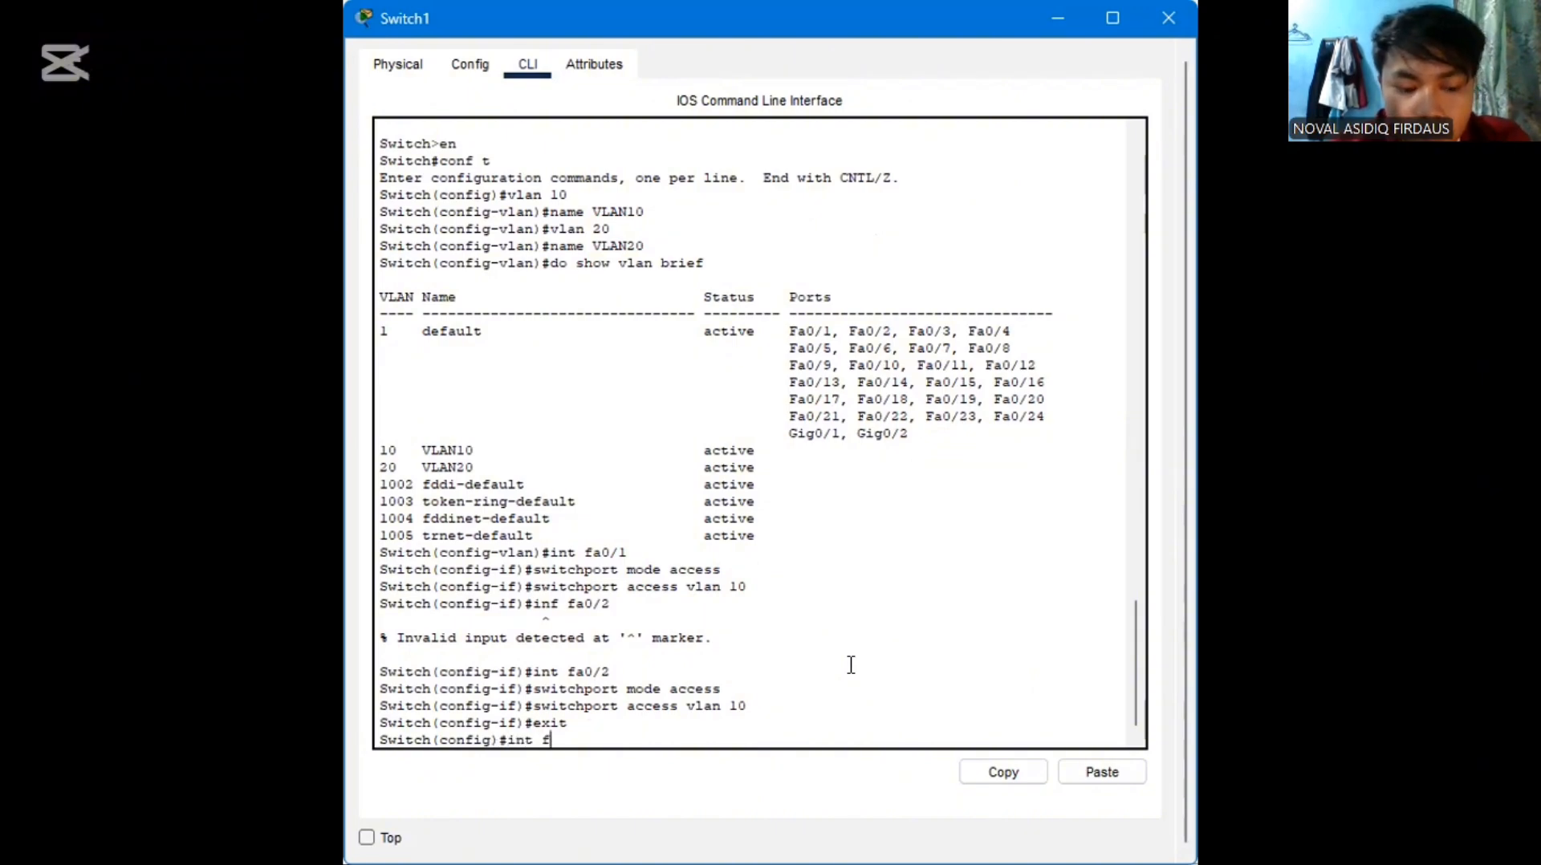
type("a0")
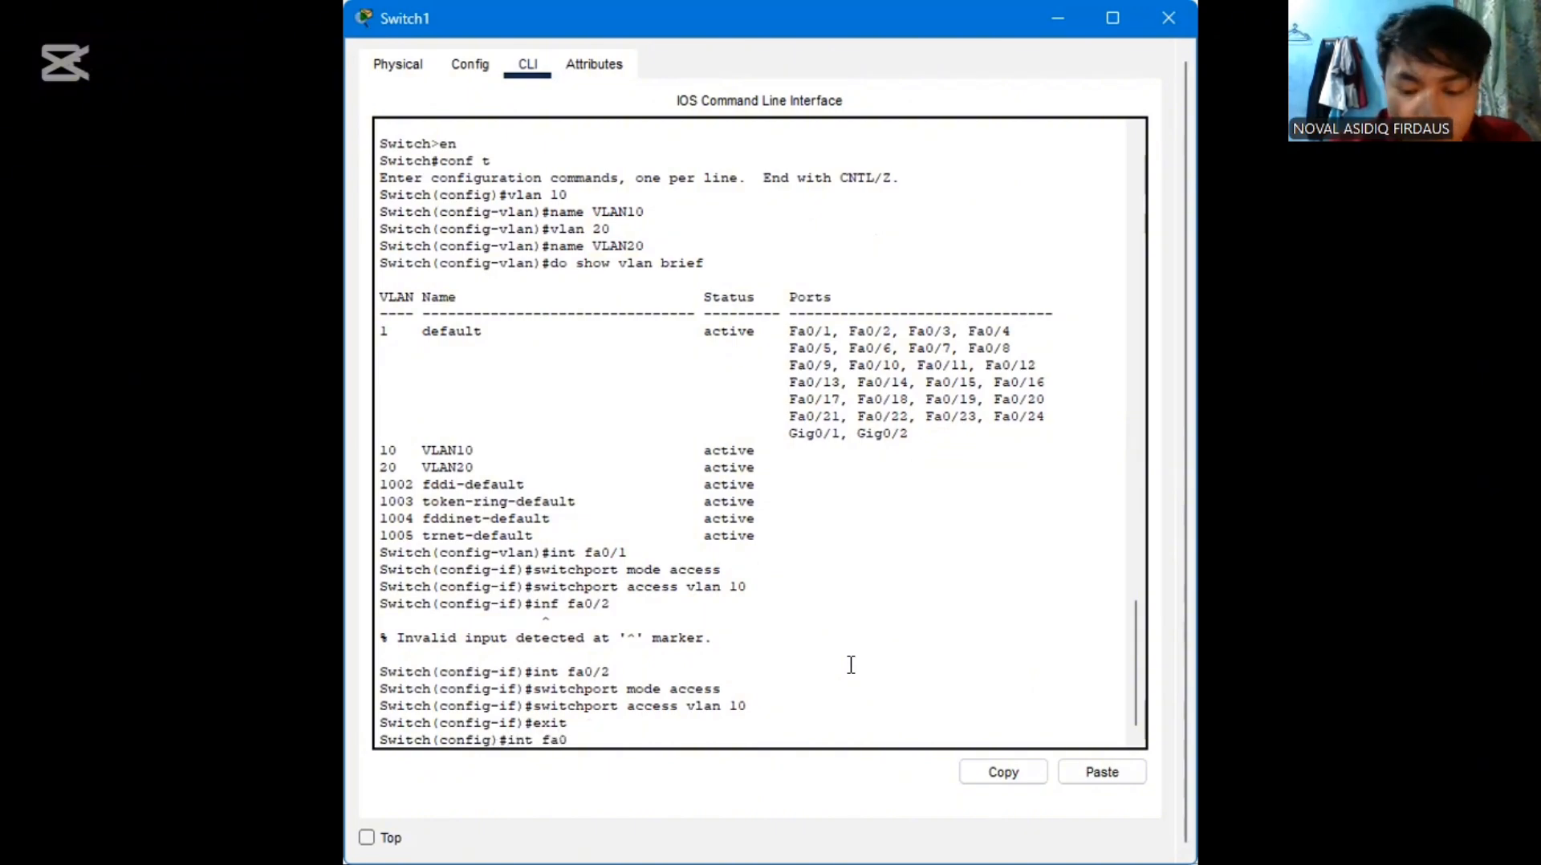
type("/3")
key("Return")
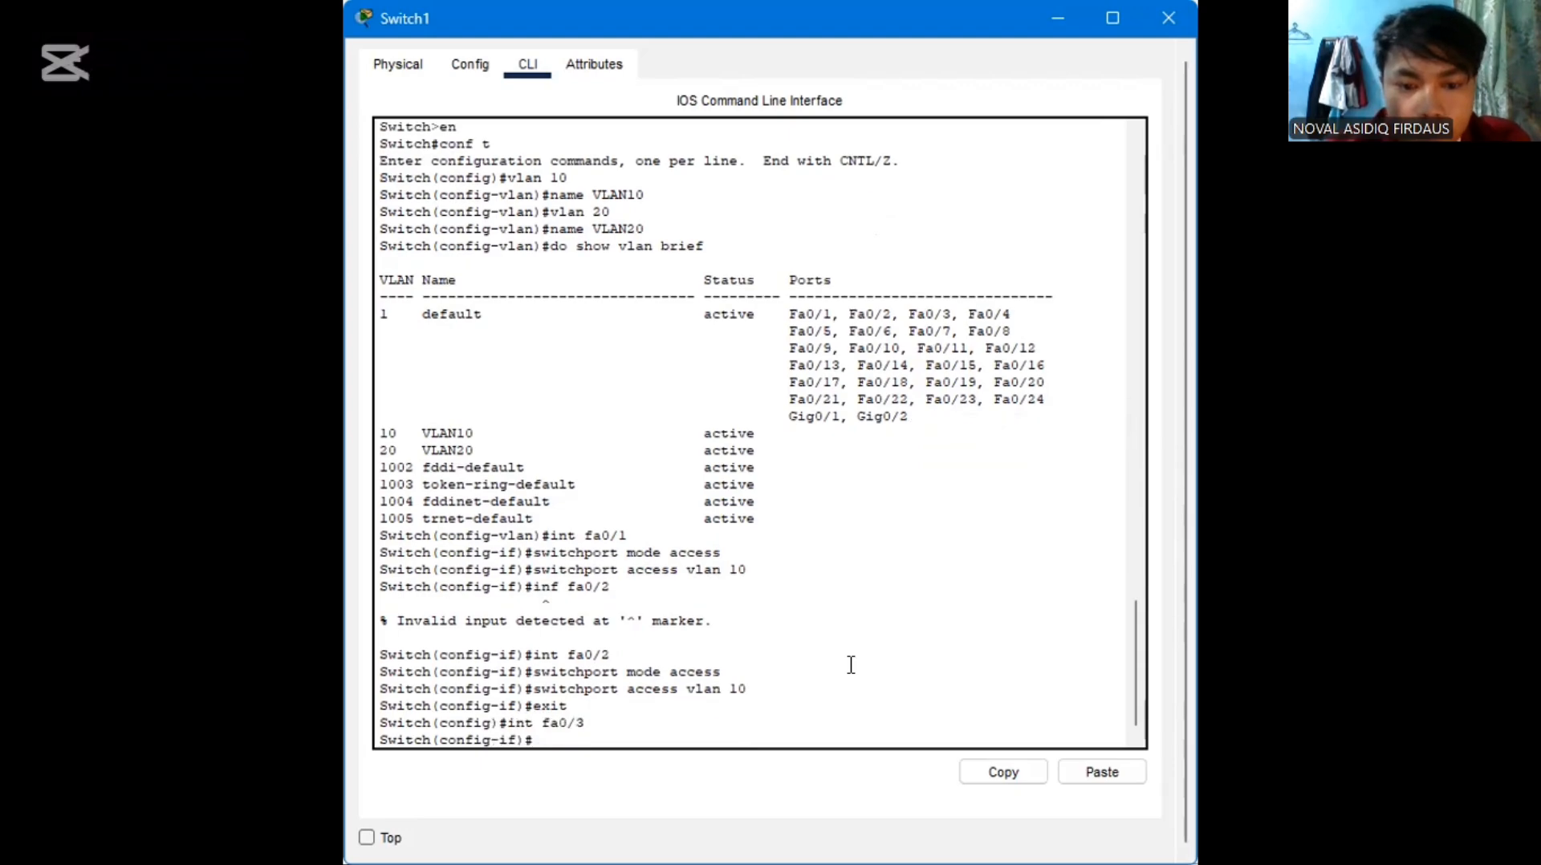
type("switchport mode access")
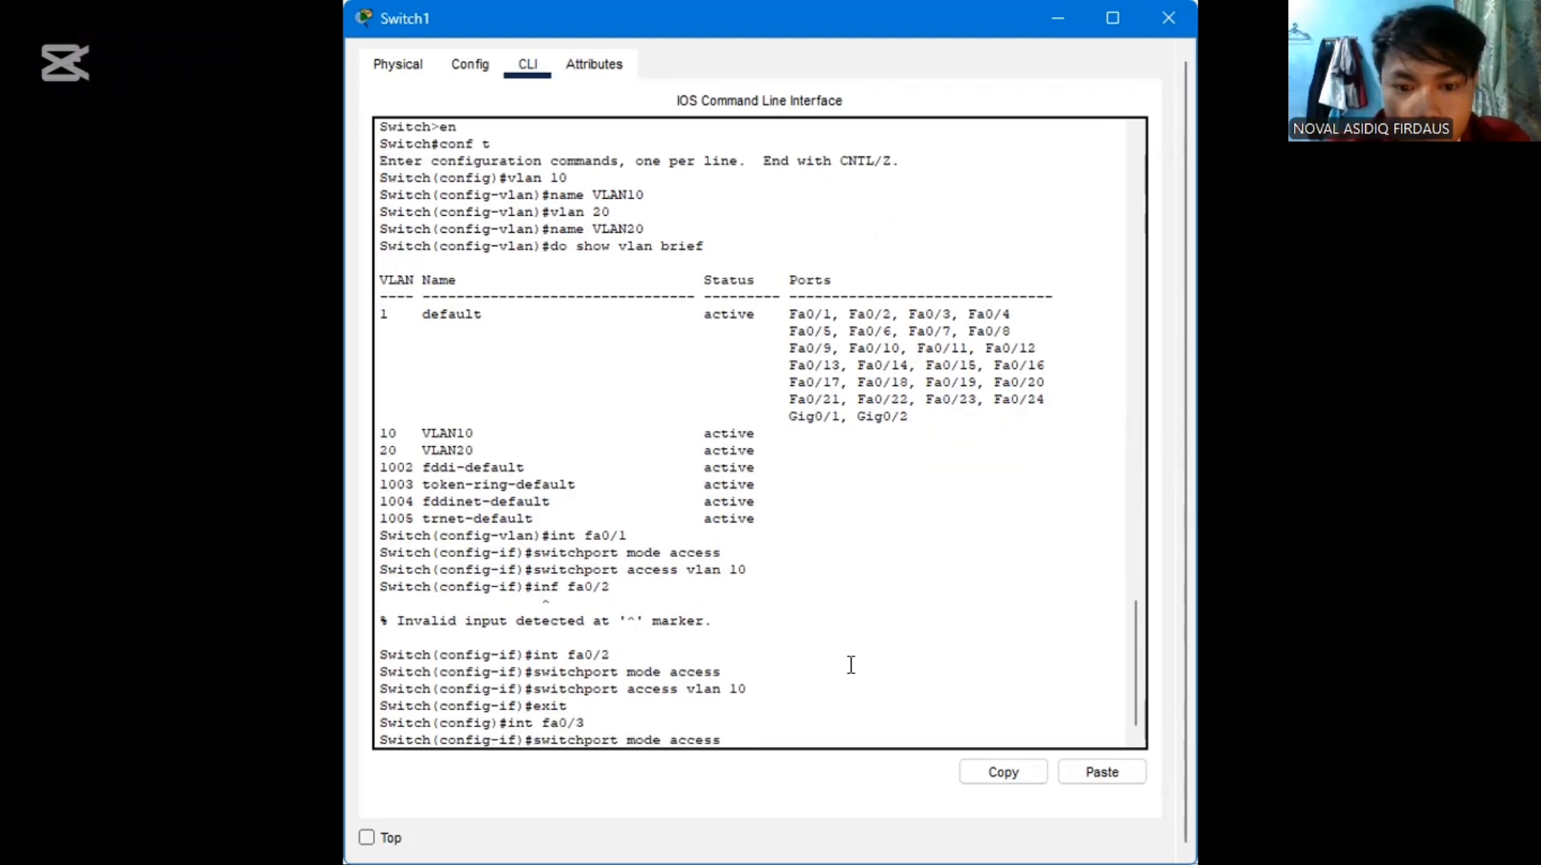
key("Return")
Assign interface fa0/3 to VLAN 20 by recalling the earlier VLAN command and editing it to switchport access vlan 20
key("Up")
key("Up")
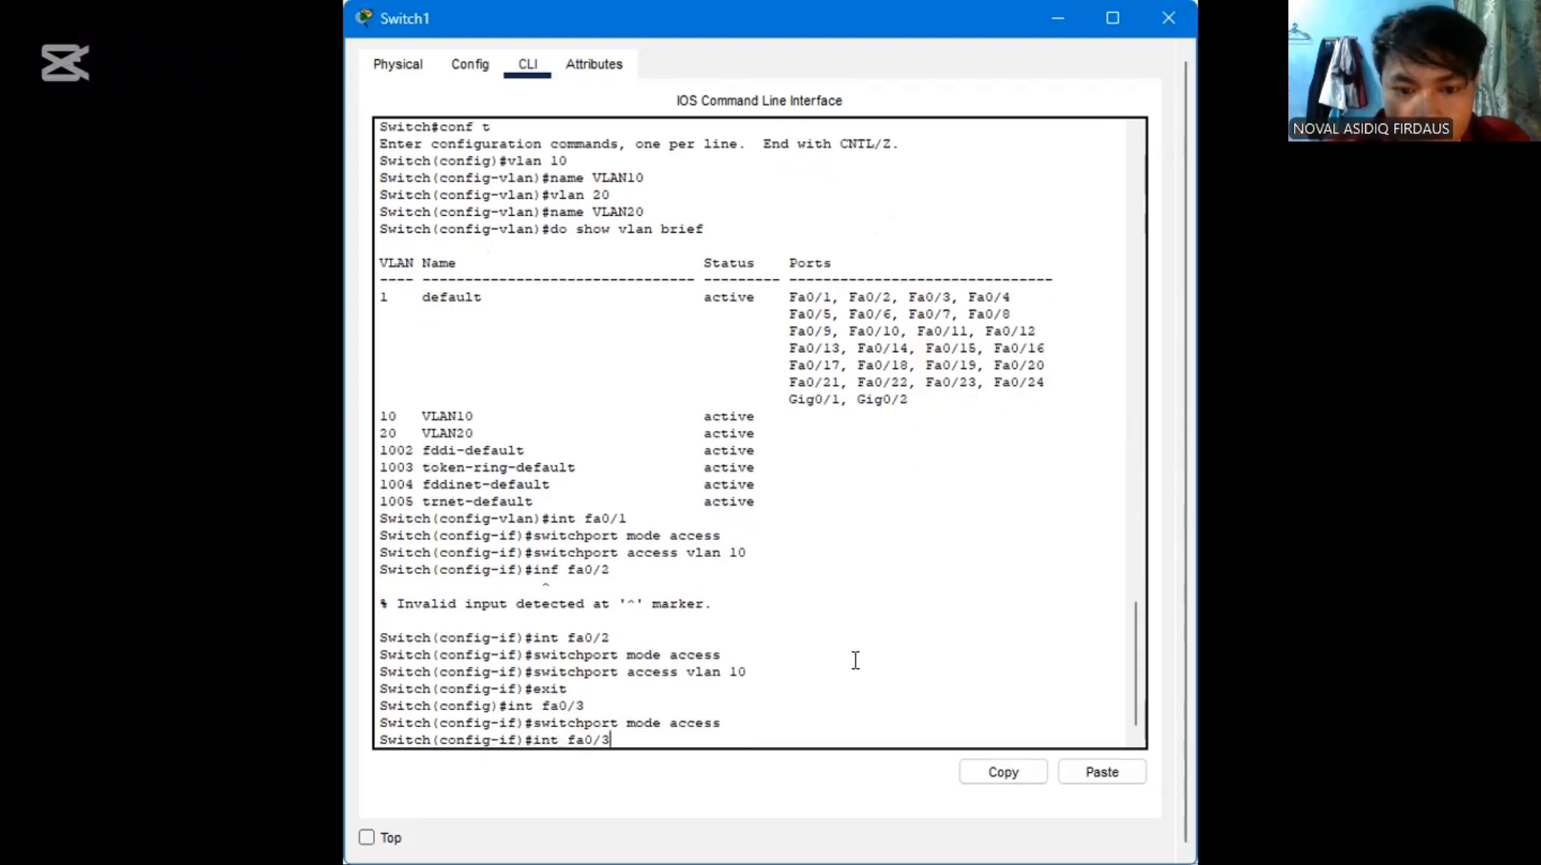
key("Up")
key("Up")
key("BackSpace")
key("BackSpace")
type("2")
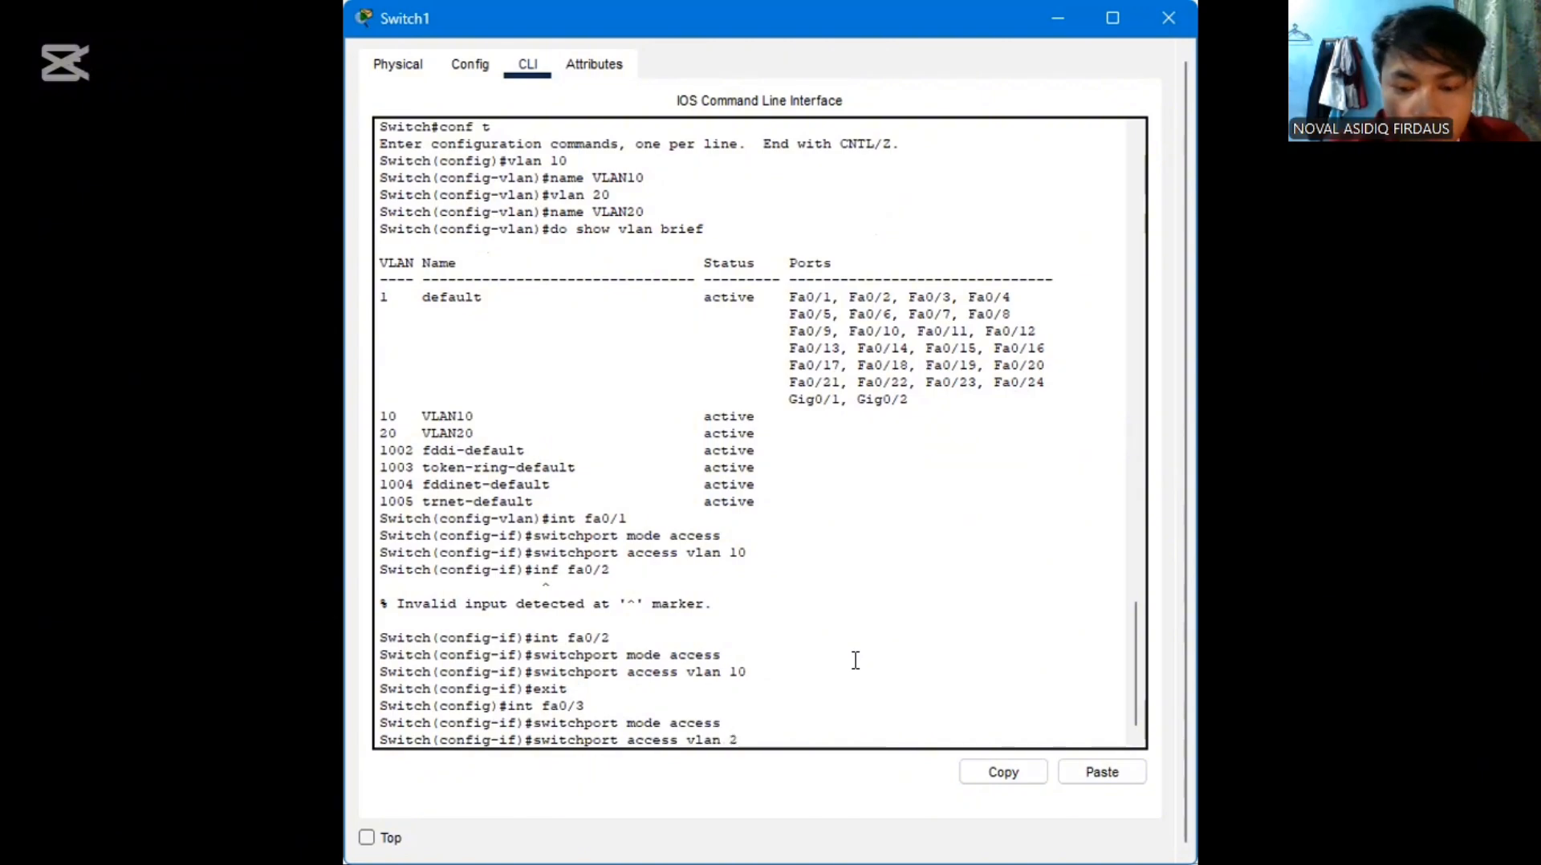
type("0")
key("Return")
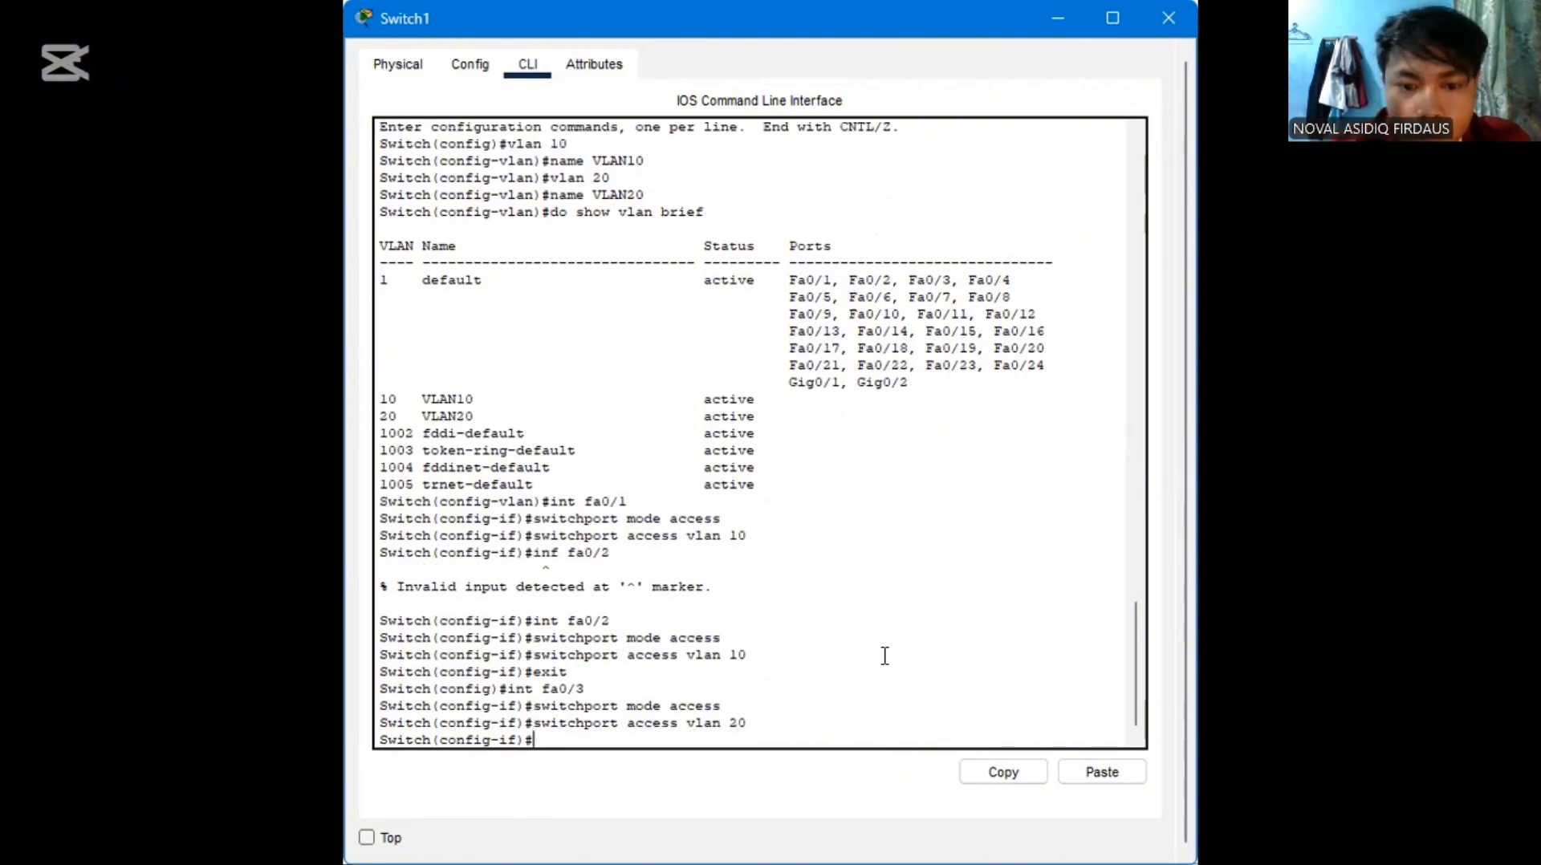
Switch to interface configuration for fa0/4 by recalling the fa0/3 command and changing it to int fa0/4
key("Up")
key("Up")
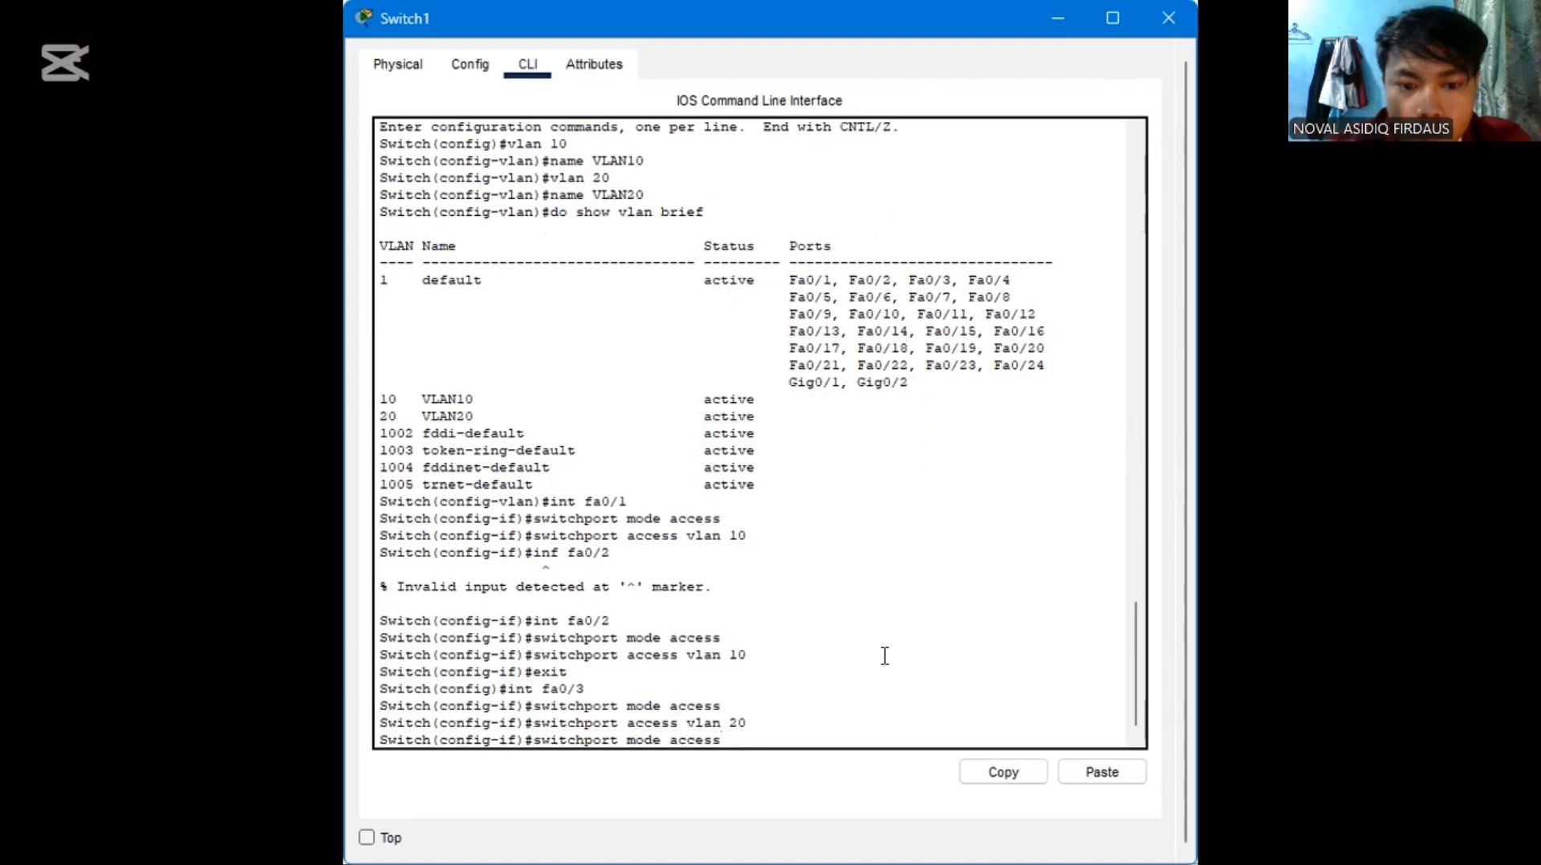
key("Up")
key("Up")
key("Down")
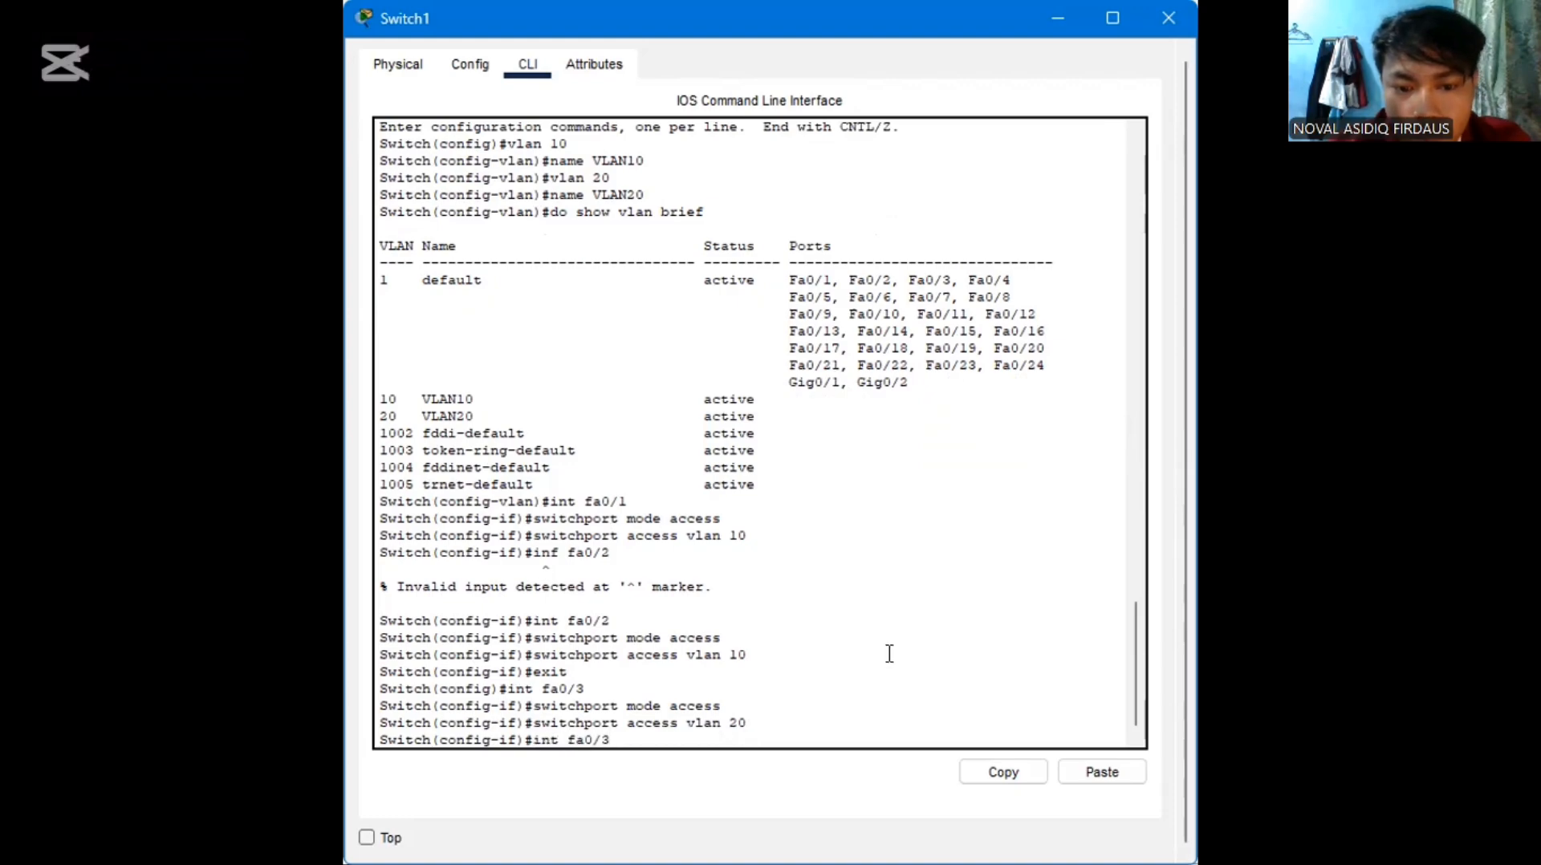
key("BackSpace")
type("4")
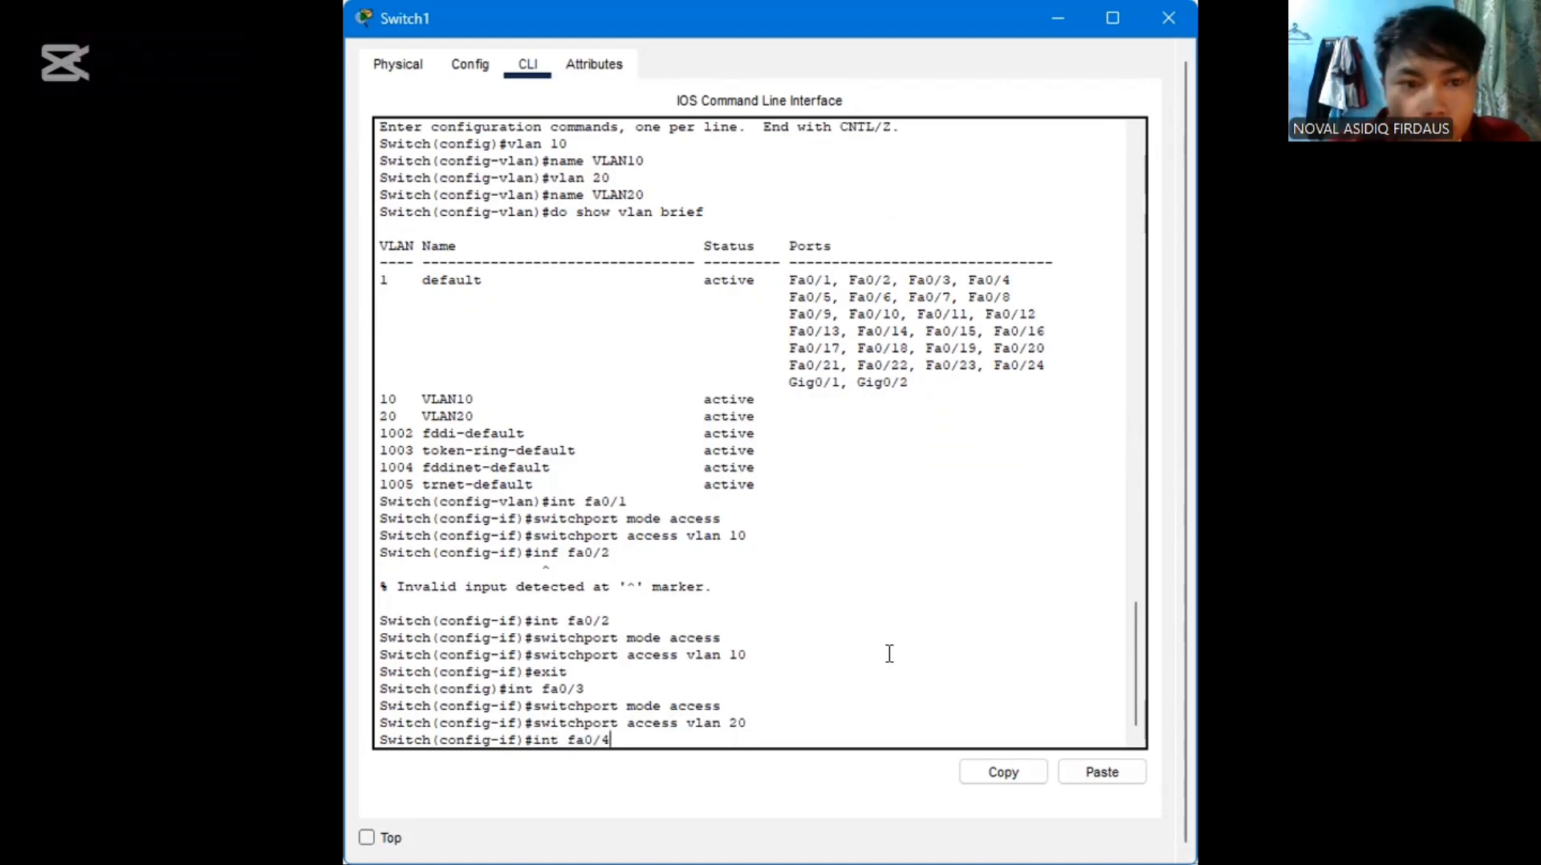
key("Return")
Set interface fa0/4 to access mode by reusing the earlier switchport mode access command
key("Up")
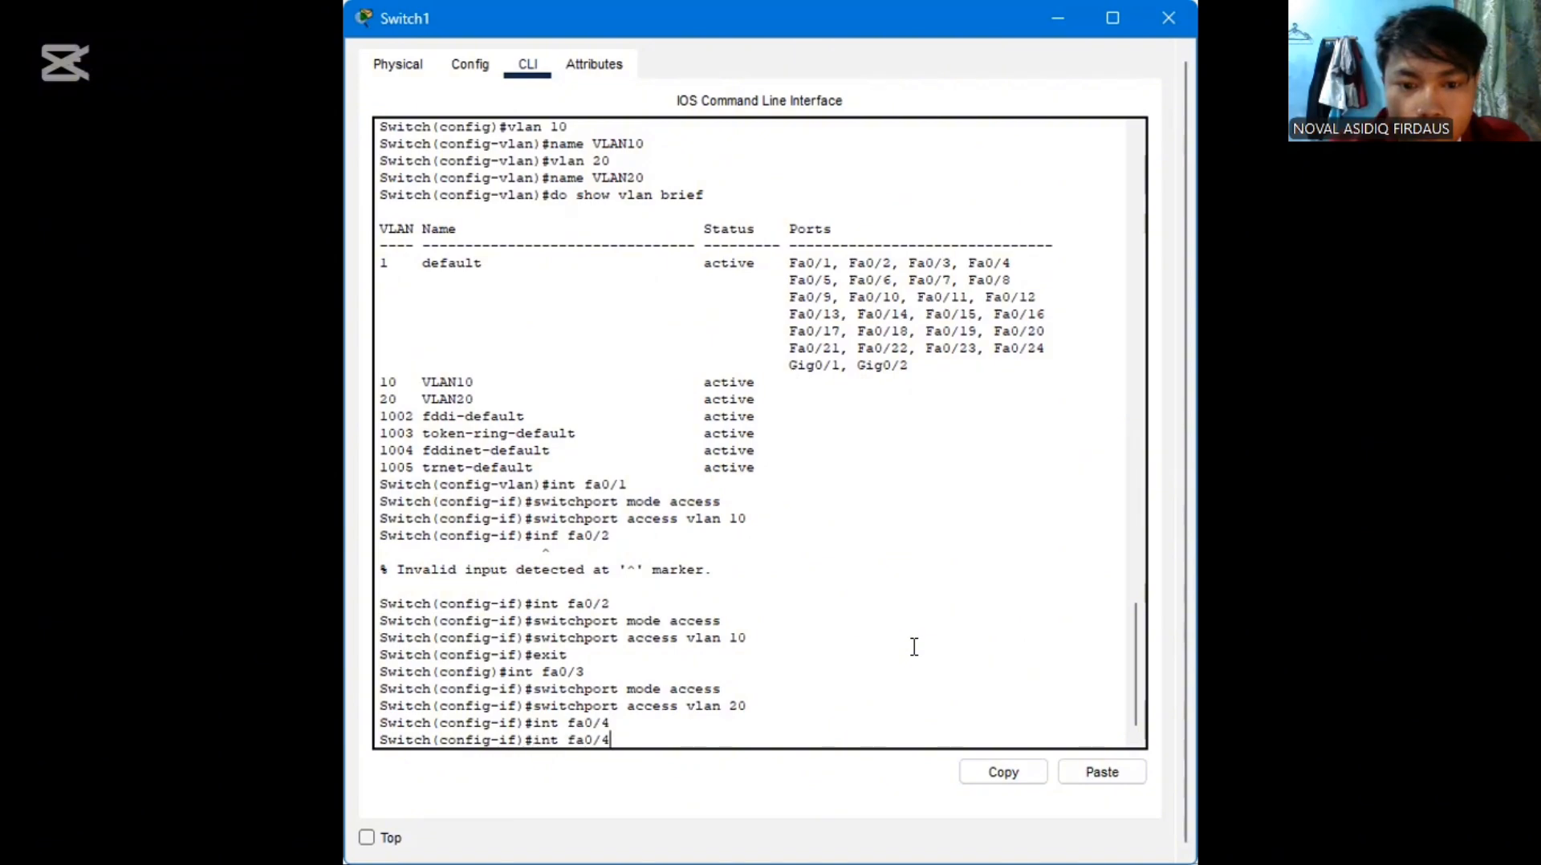
key("Up")
key("Up")
Assign interface fa0/4 to VLAN 20 by reusing switchport access vlan 20, and exit to global configuration mode
key("Up")
key("Down")
key("Return")
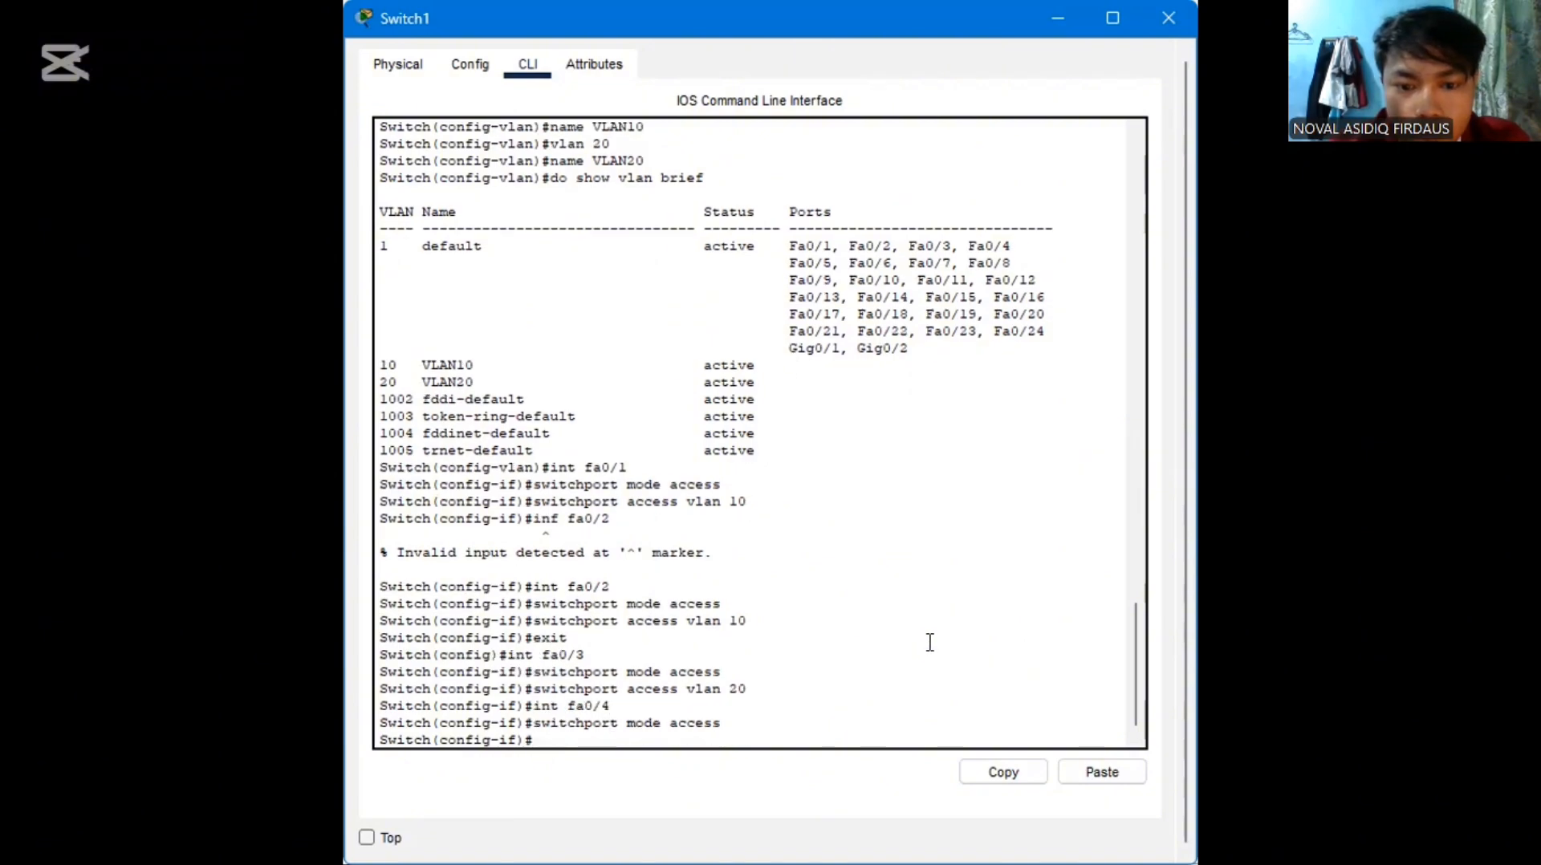
key("Up")
key("Up")
key("Up")
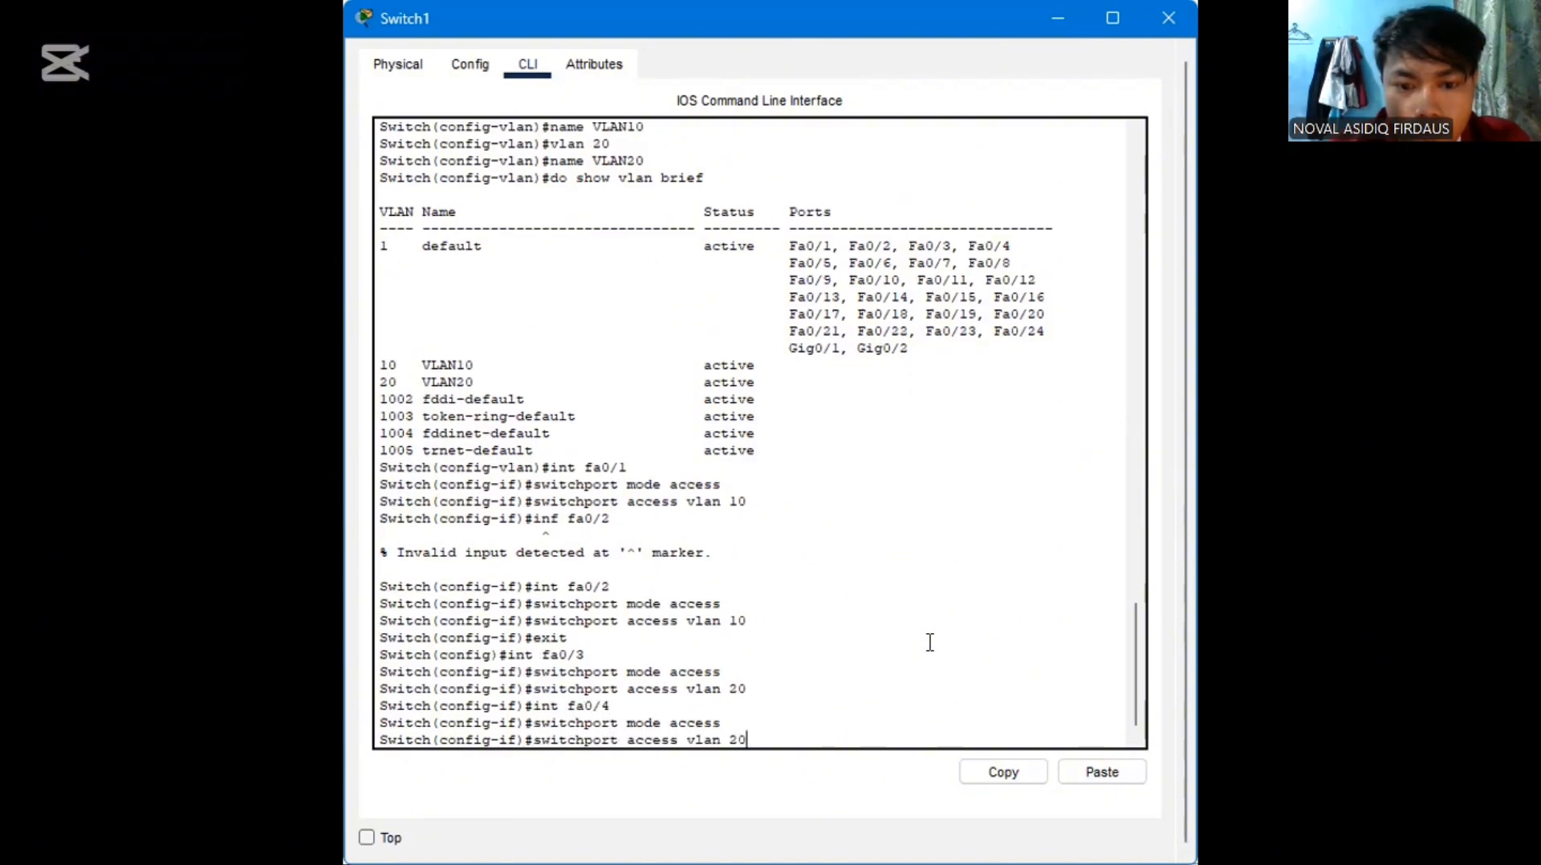
key("Return")
type("exi")
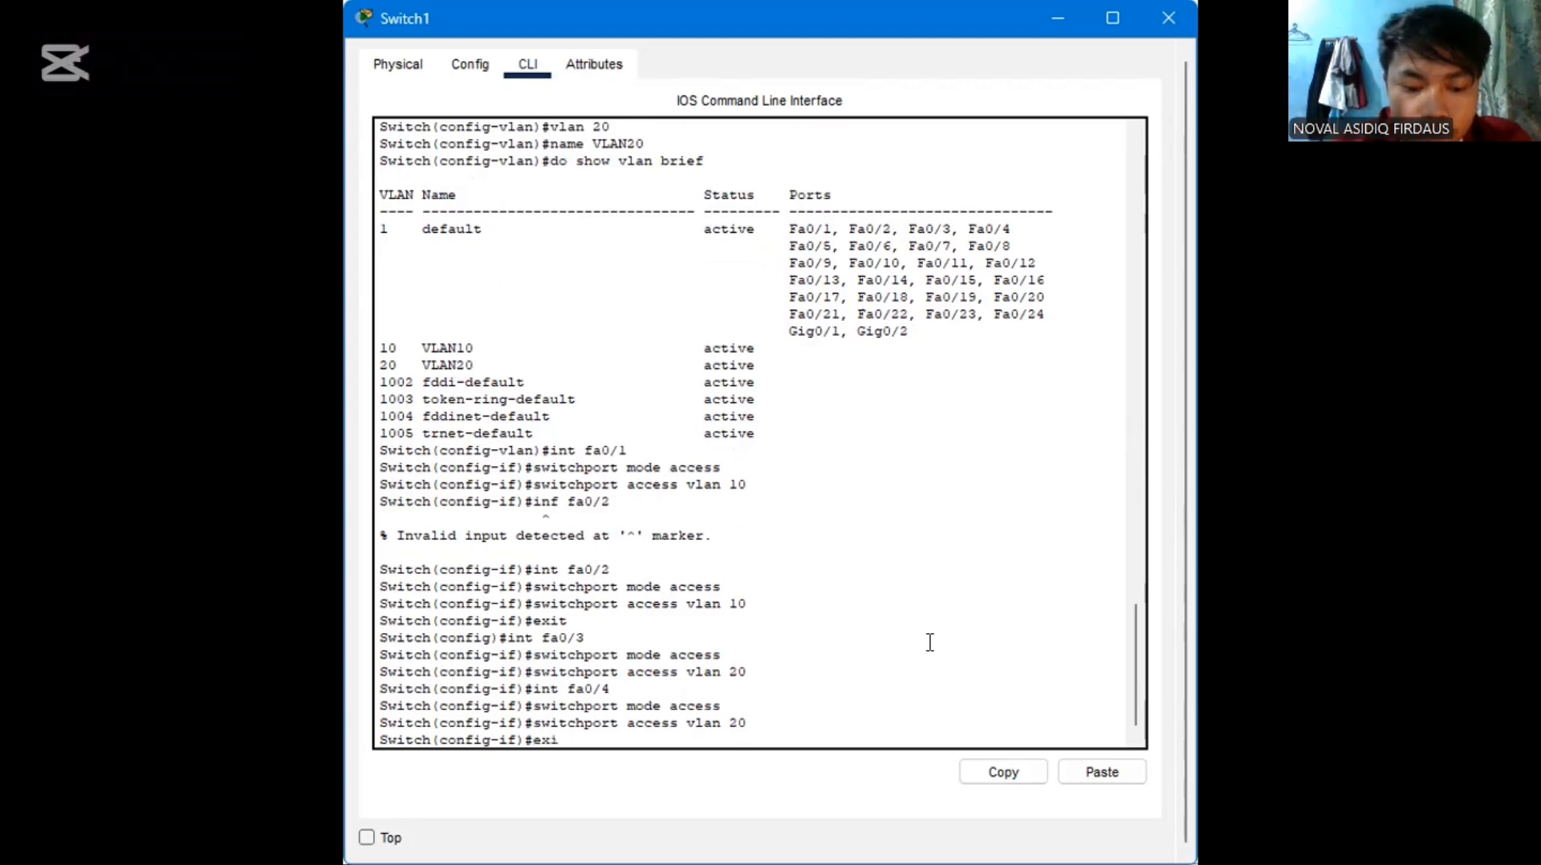
type("t")
key("Return")
Display the switch's VLAN port assignments with the command do show vlan brief
type("do")
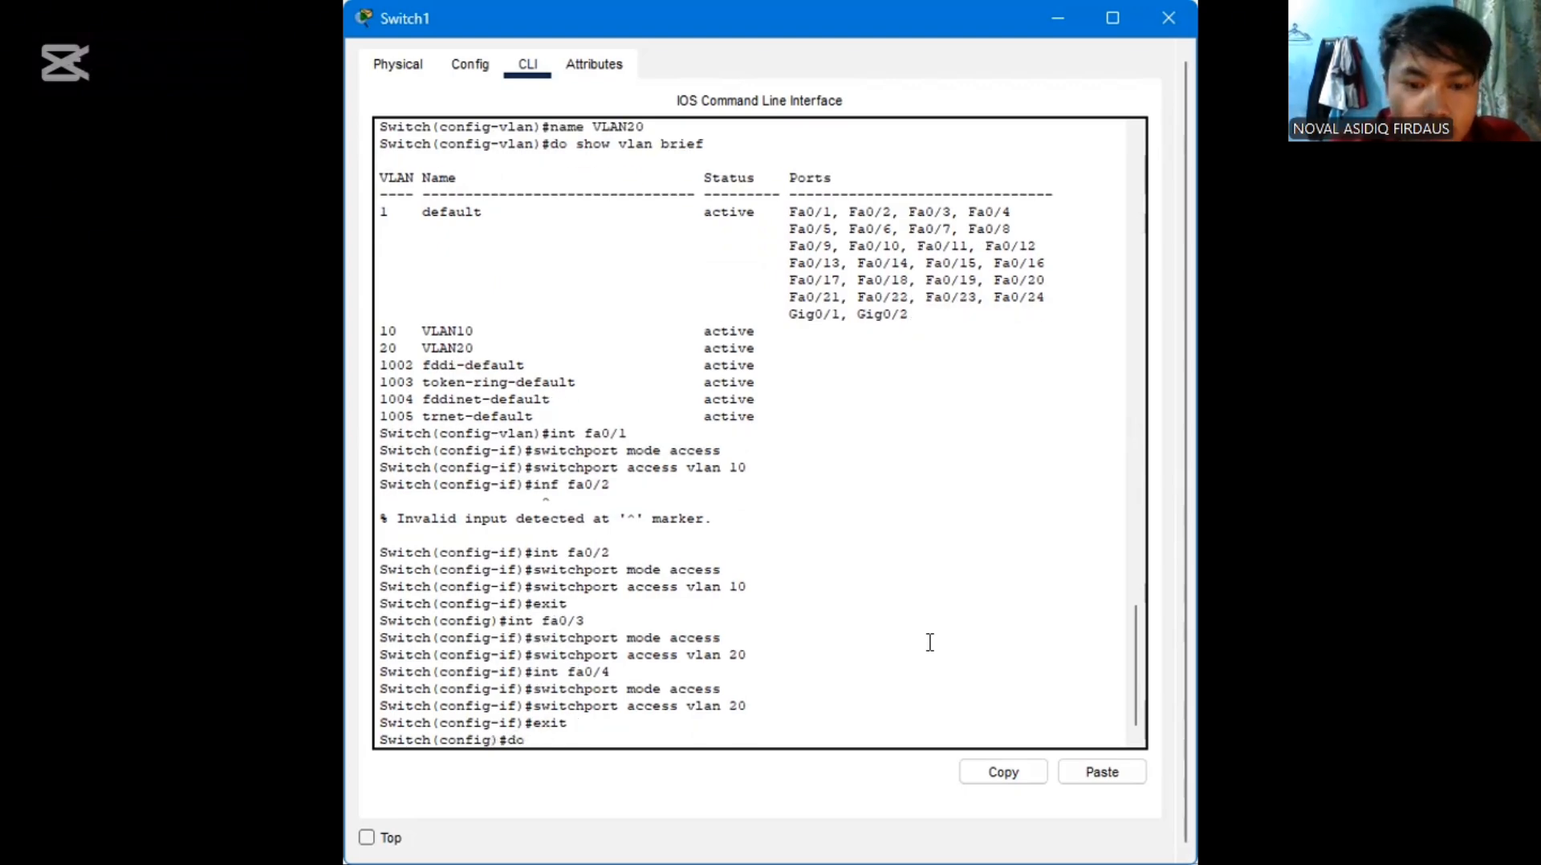
type(" show")
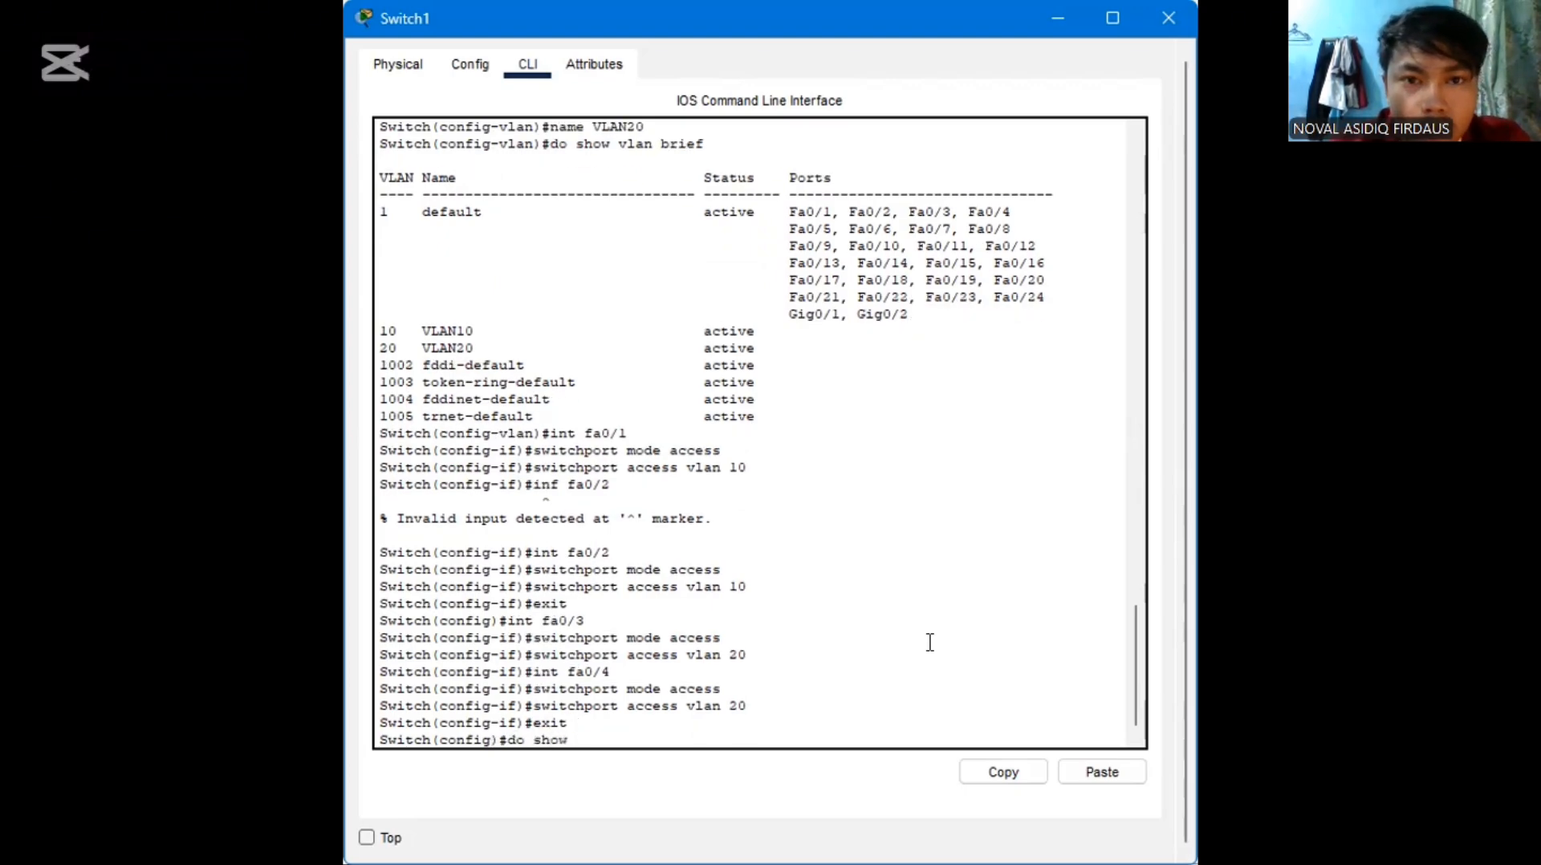
type(" v")
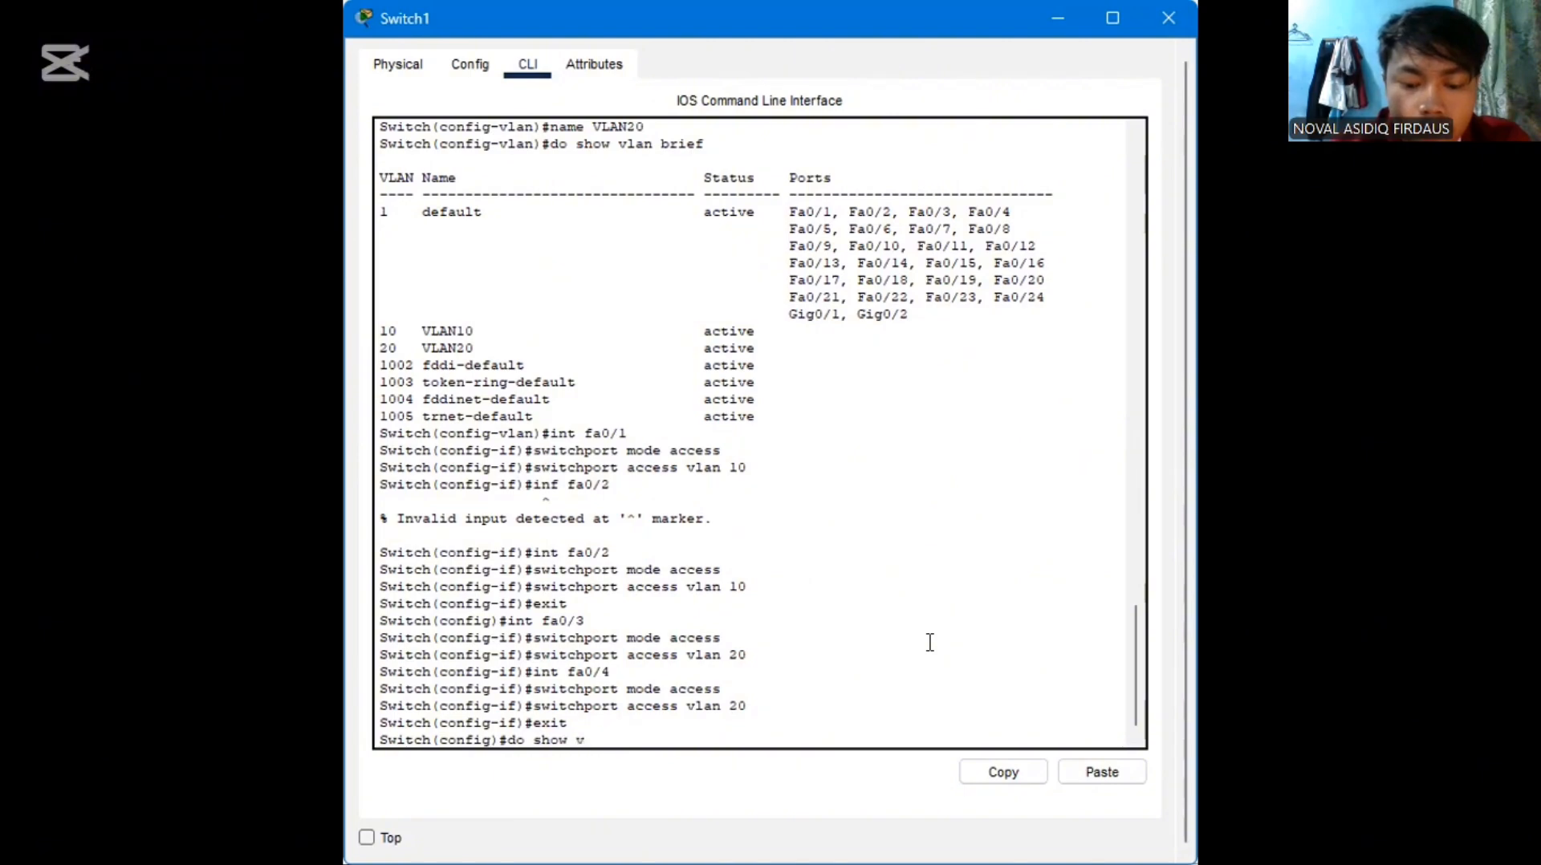
type("lan brief")
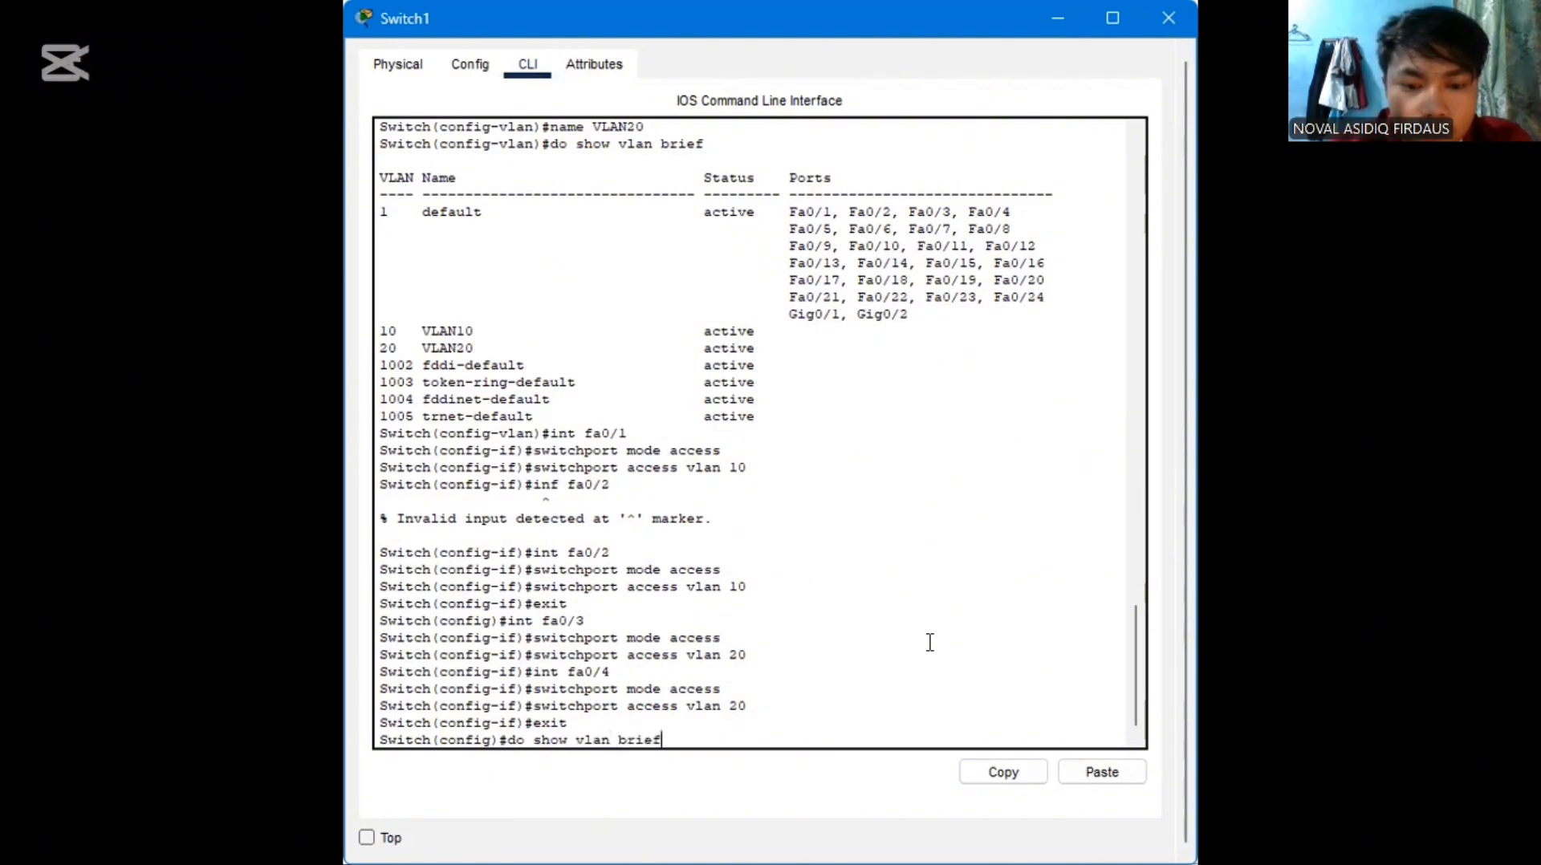
key("Return")
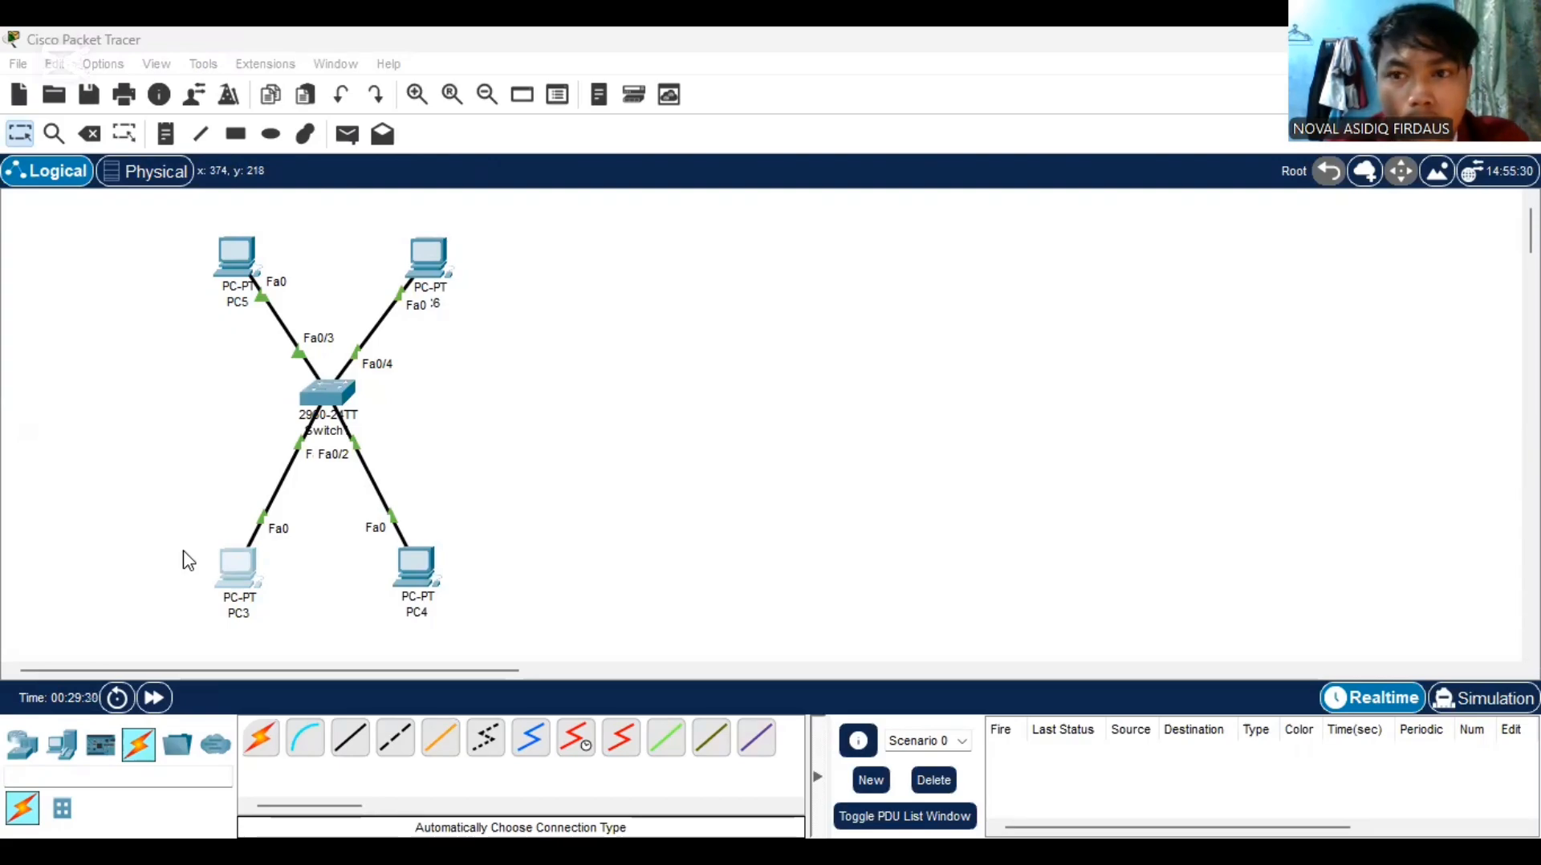
Open and close PC4's device window, and send a simple PDU from PC3 to PC4 to test VLAN 10
left_click(400, 572)
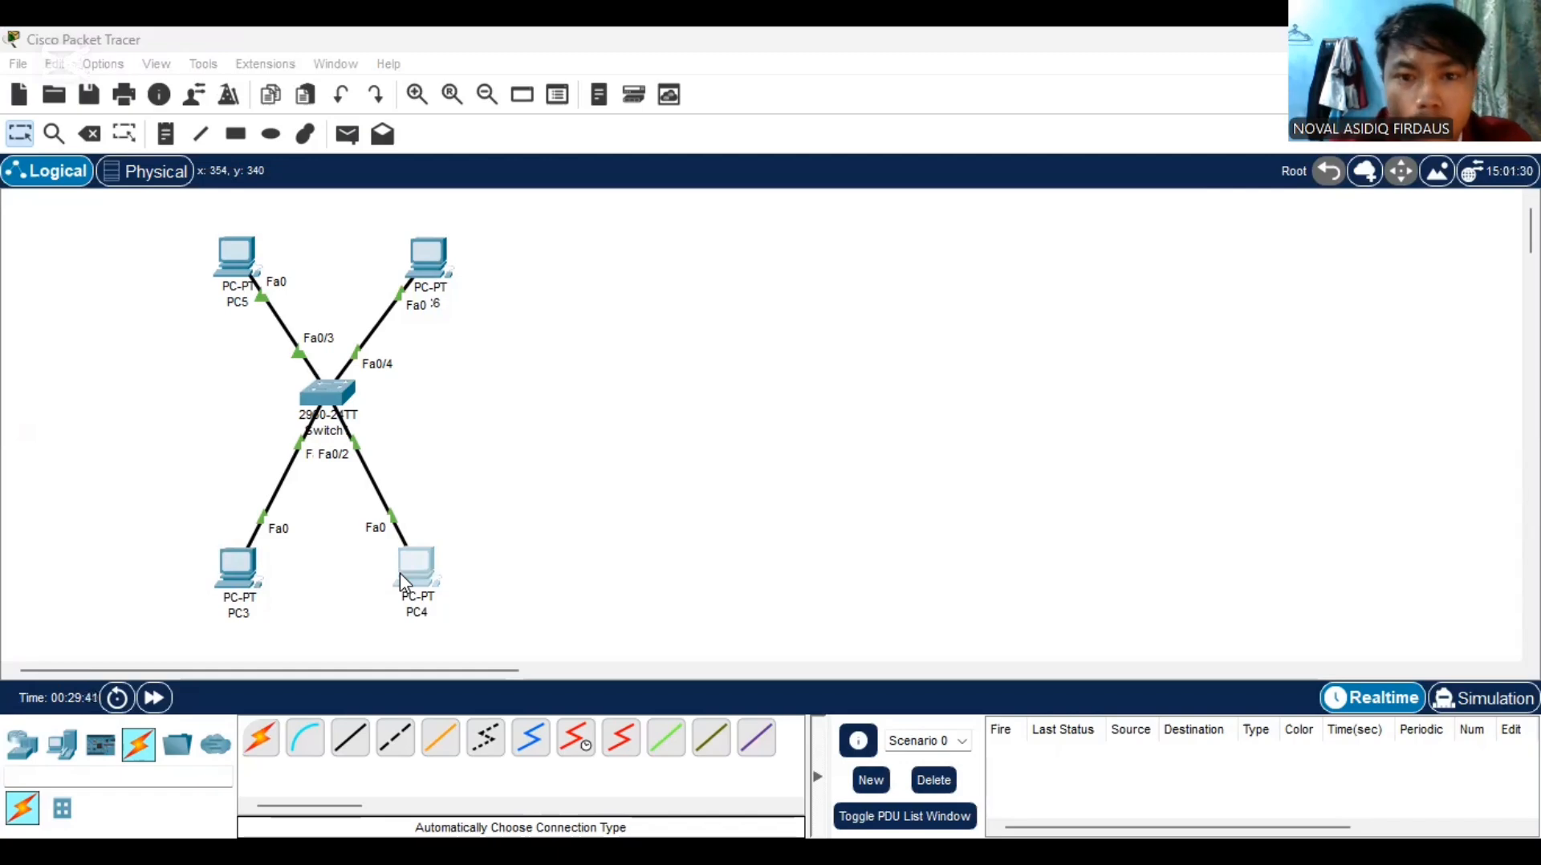
left_click(1198, 39)
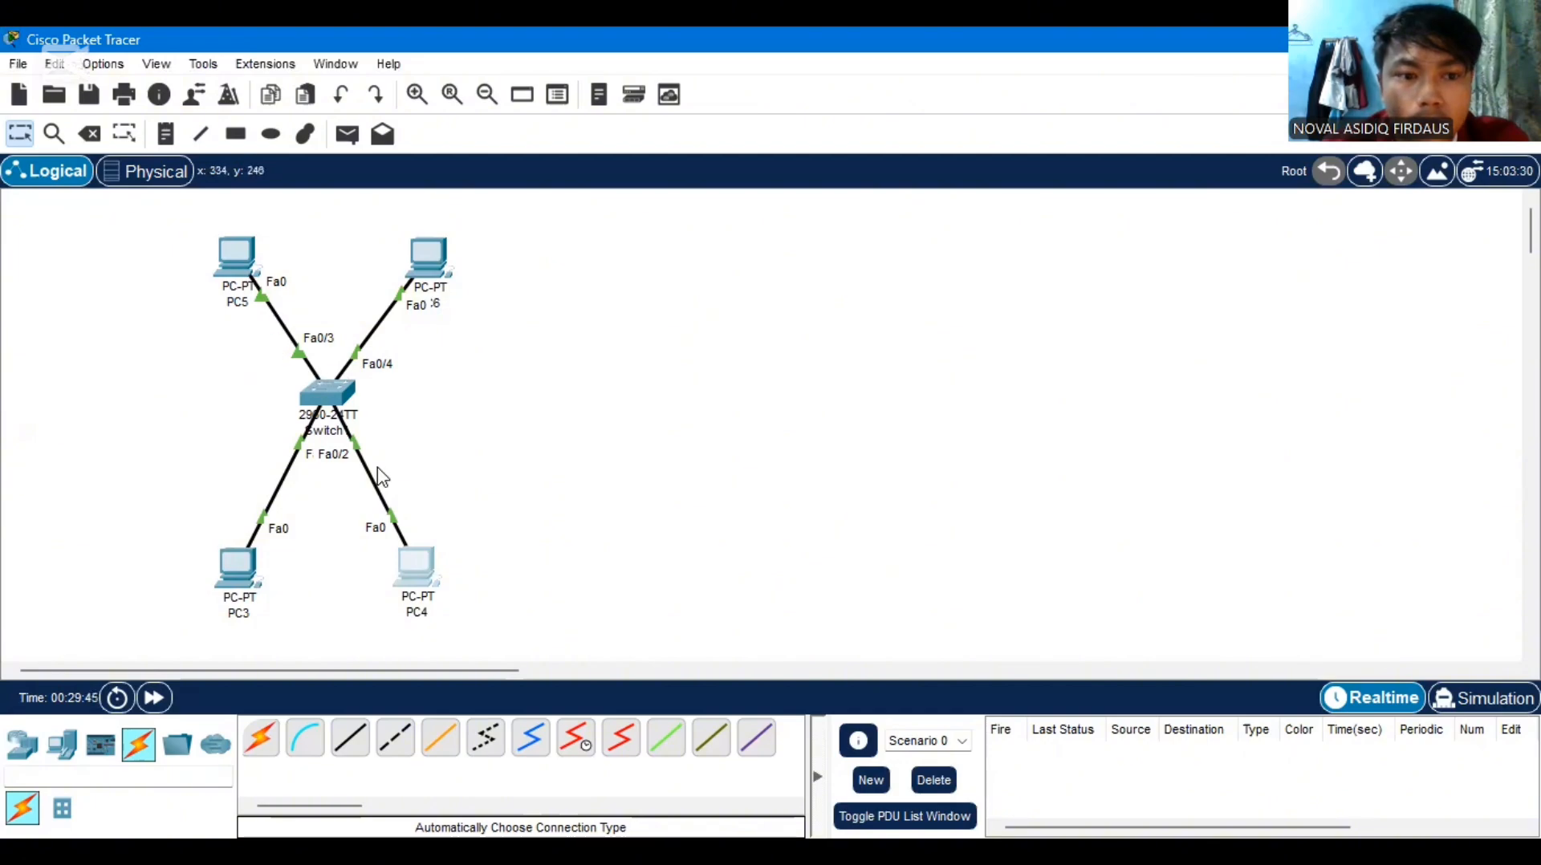
left_click(345, 138)
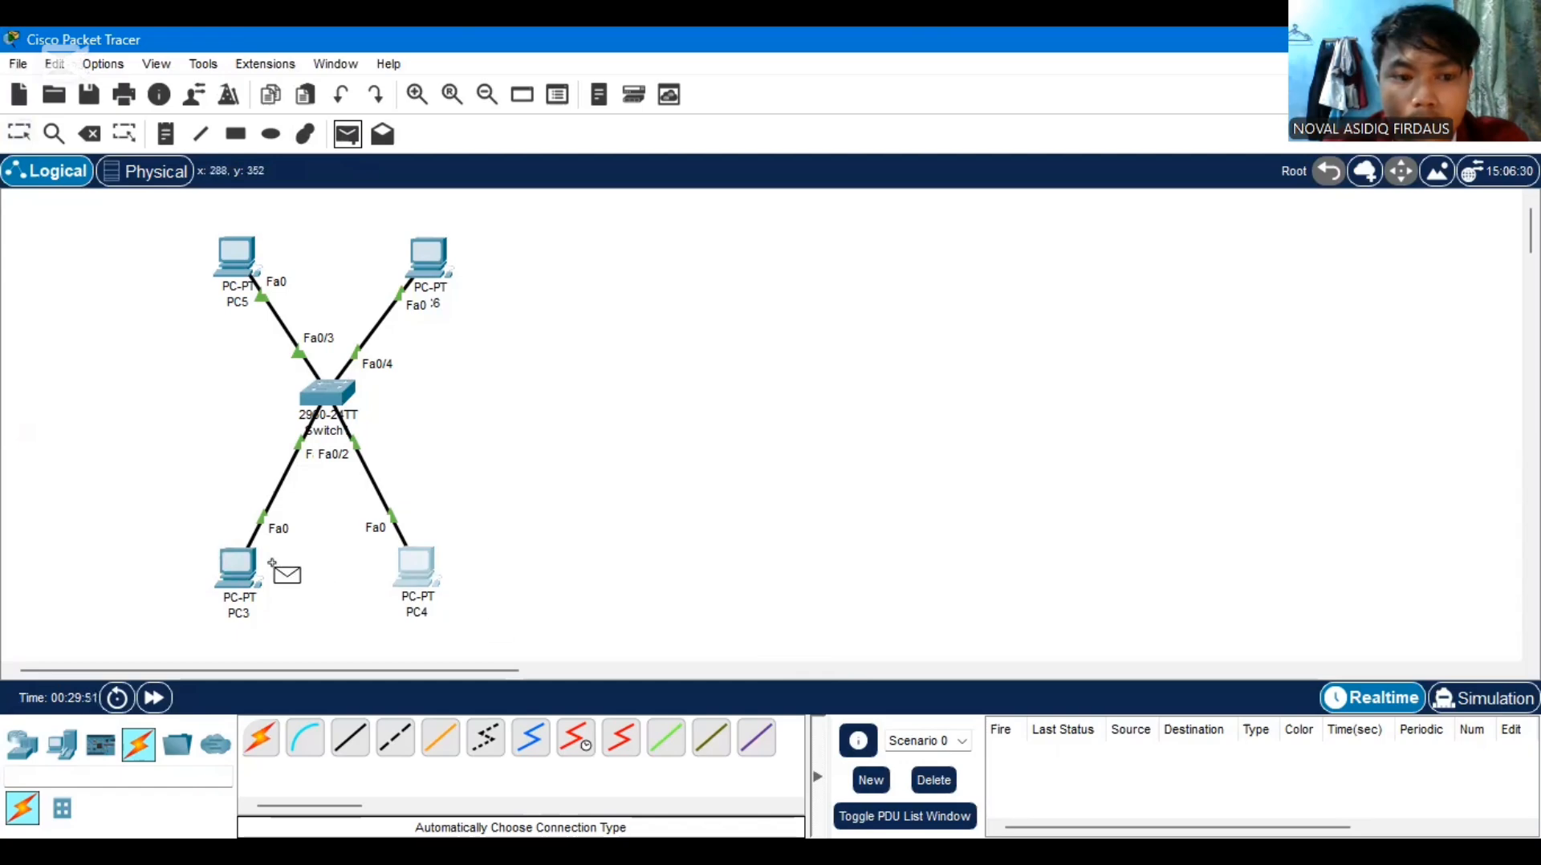
left_click(229, 555)
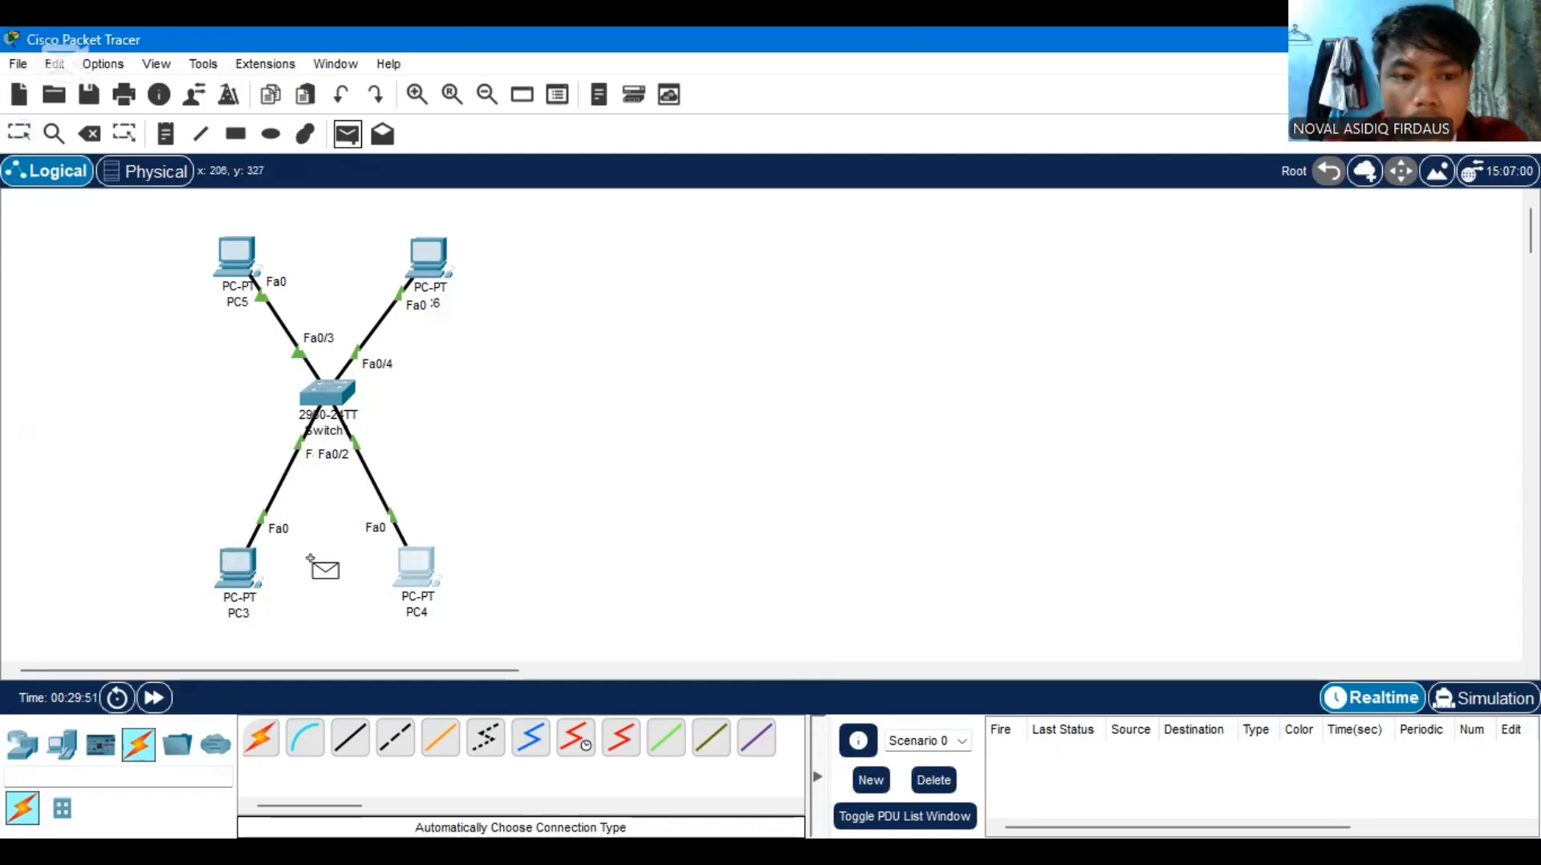
left_click(412, 568)
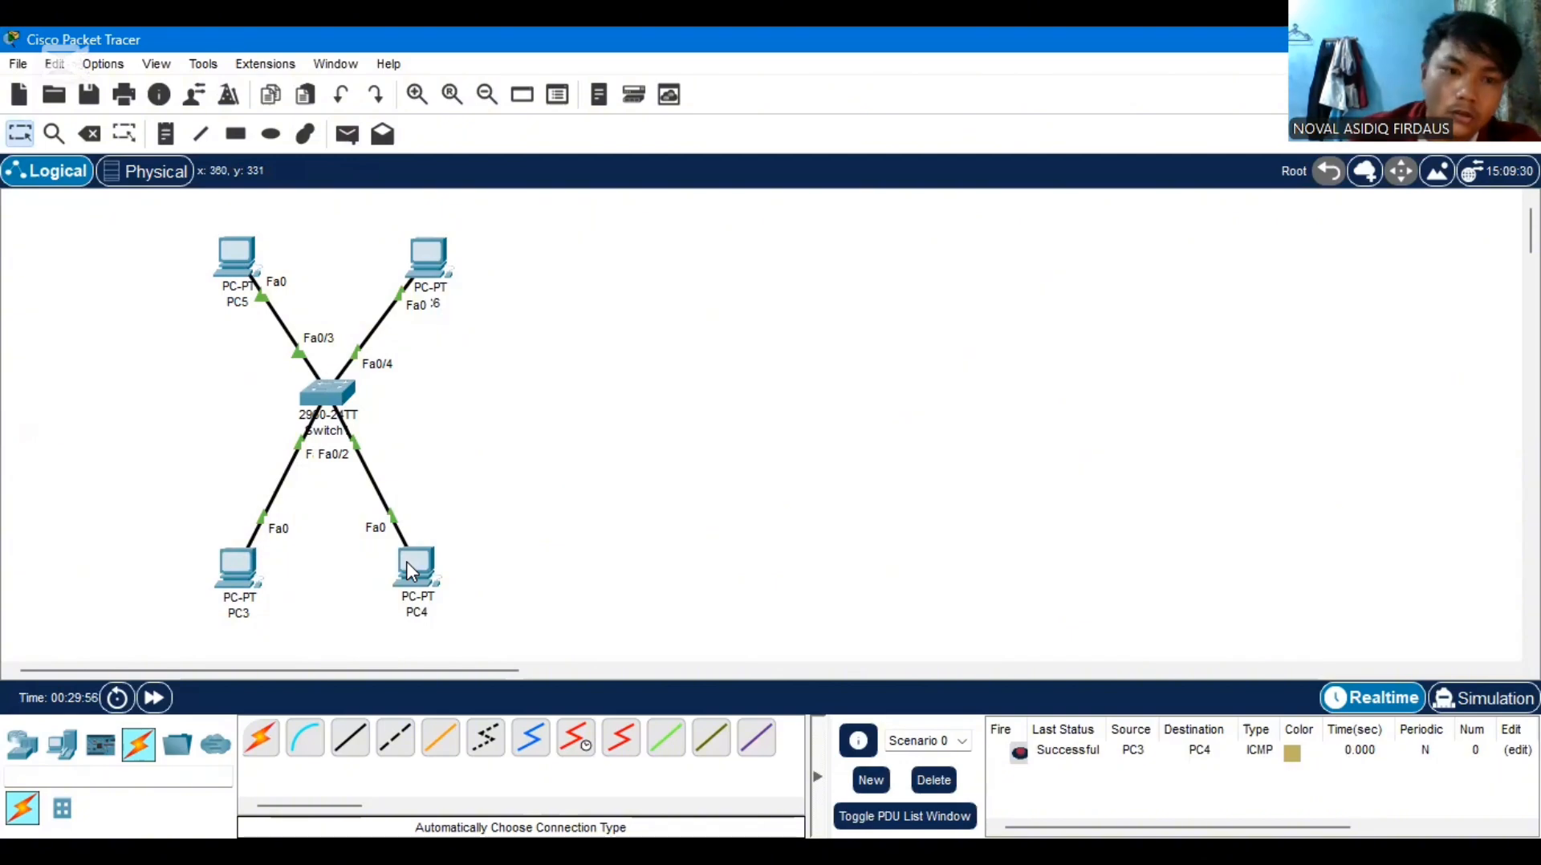
Set PC5's static IPv4 address to 192.168.20.2 with subnet mask 255.255.255.0
left_click(234, 257)
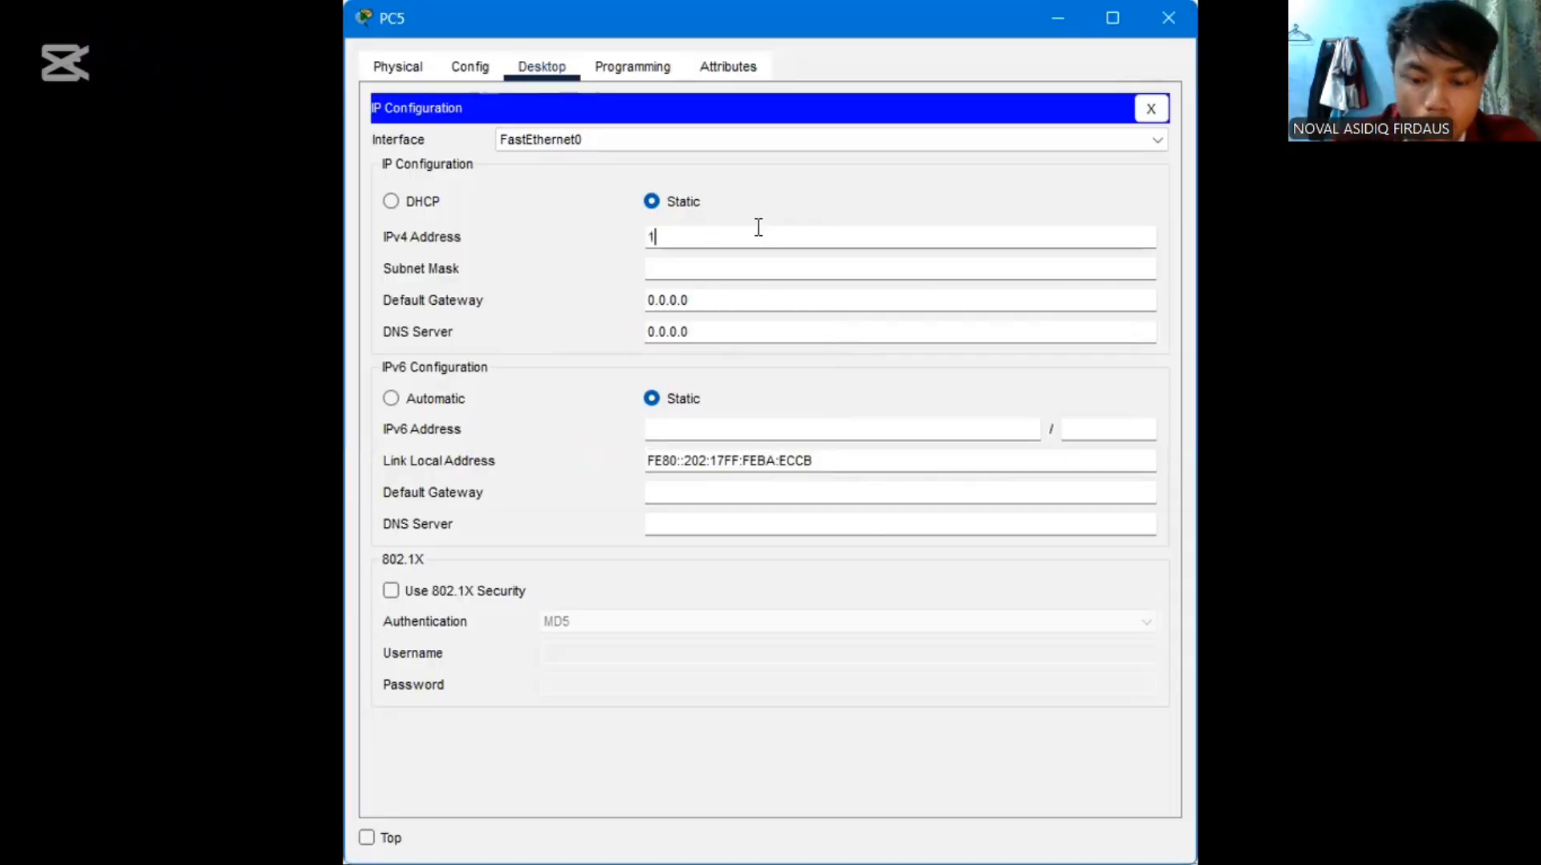
type("92")
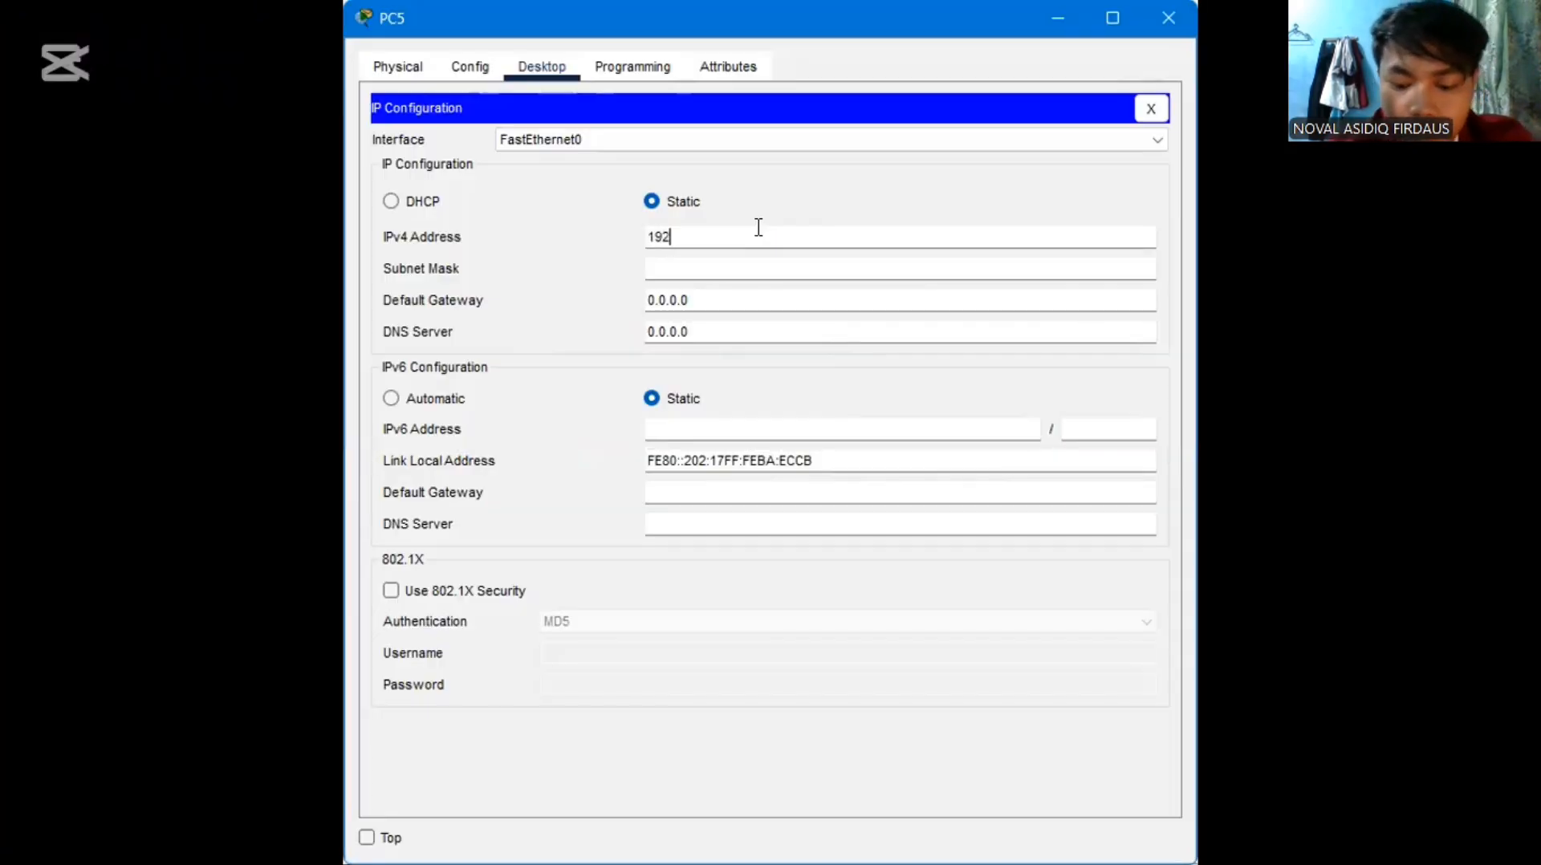
type(".168.")
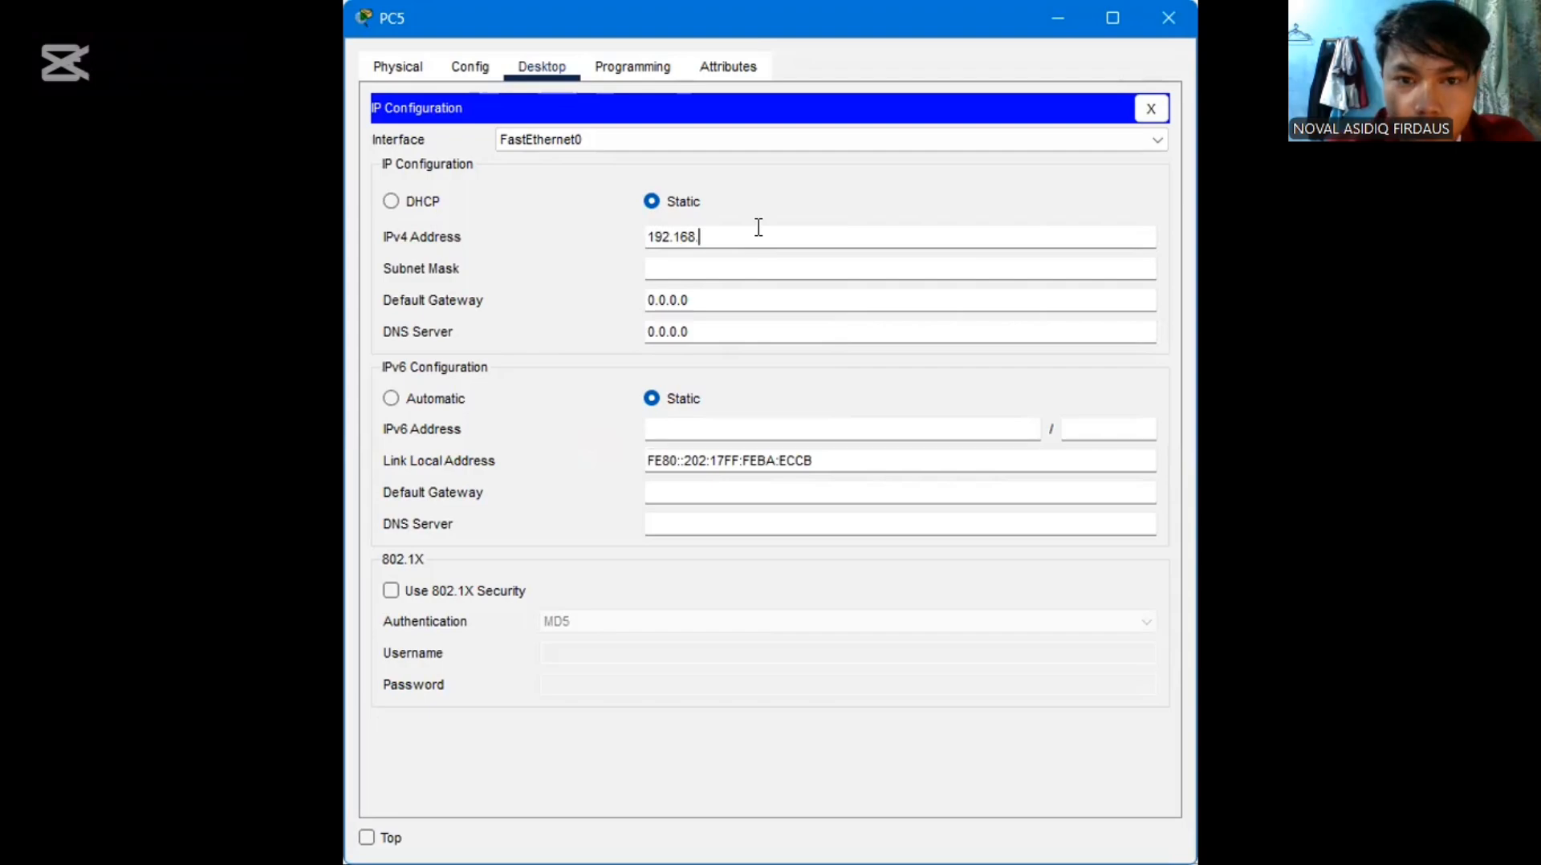
type("20")
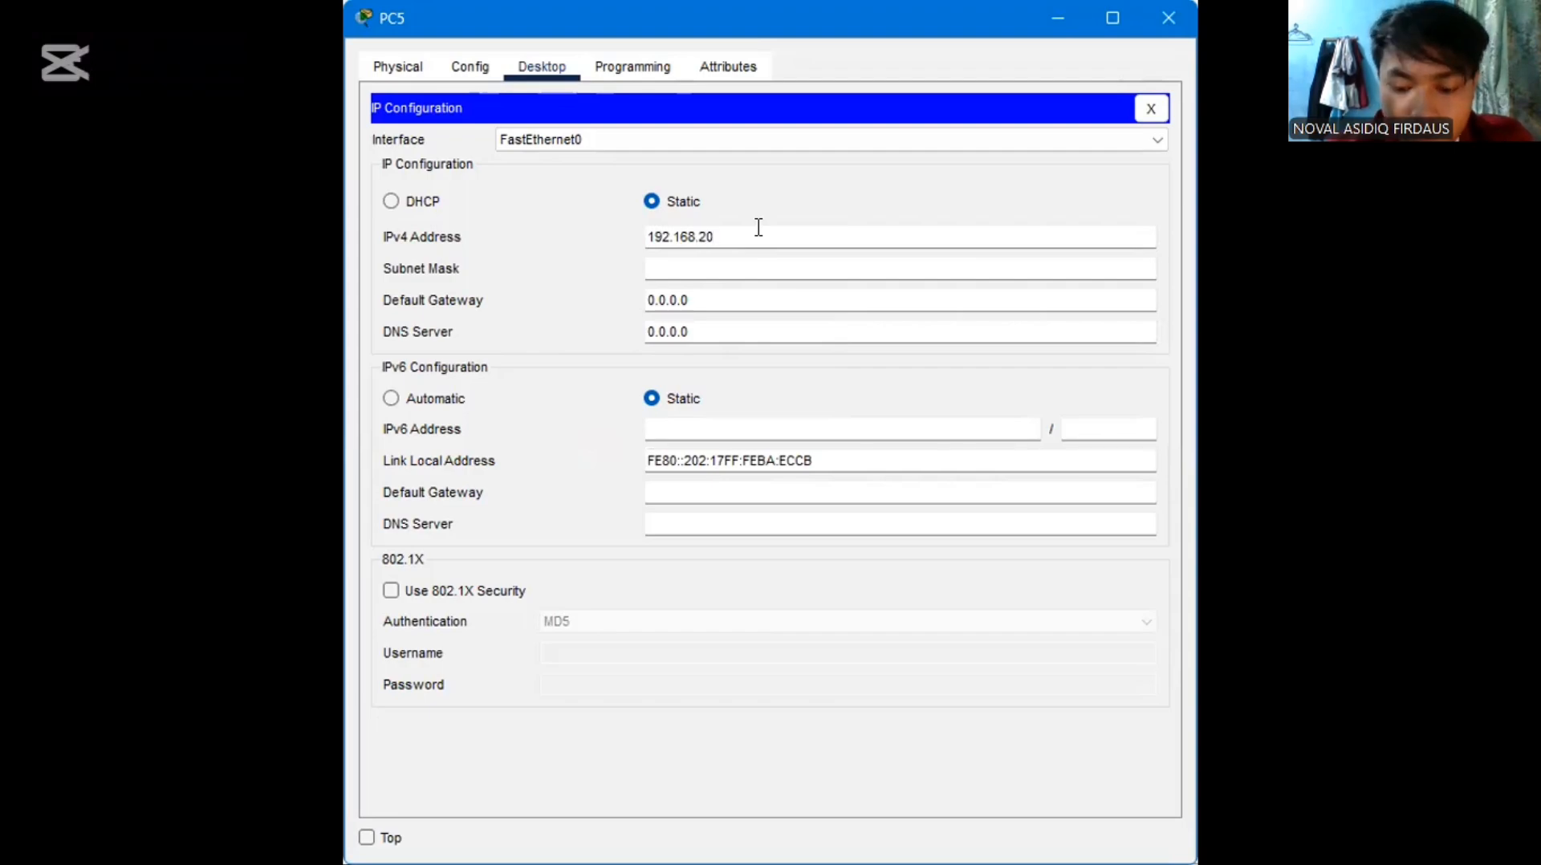
type(".2")
left_click(763, 263)
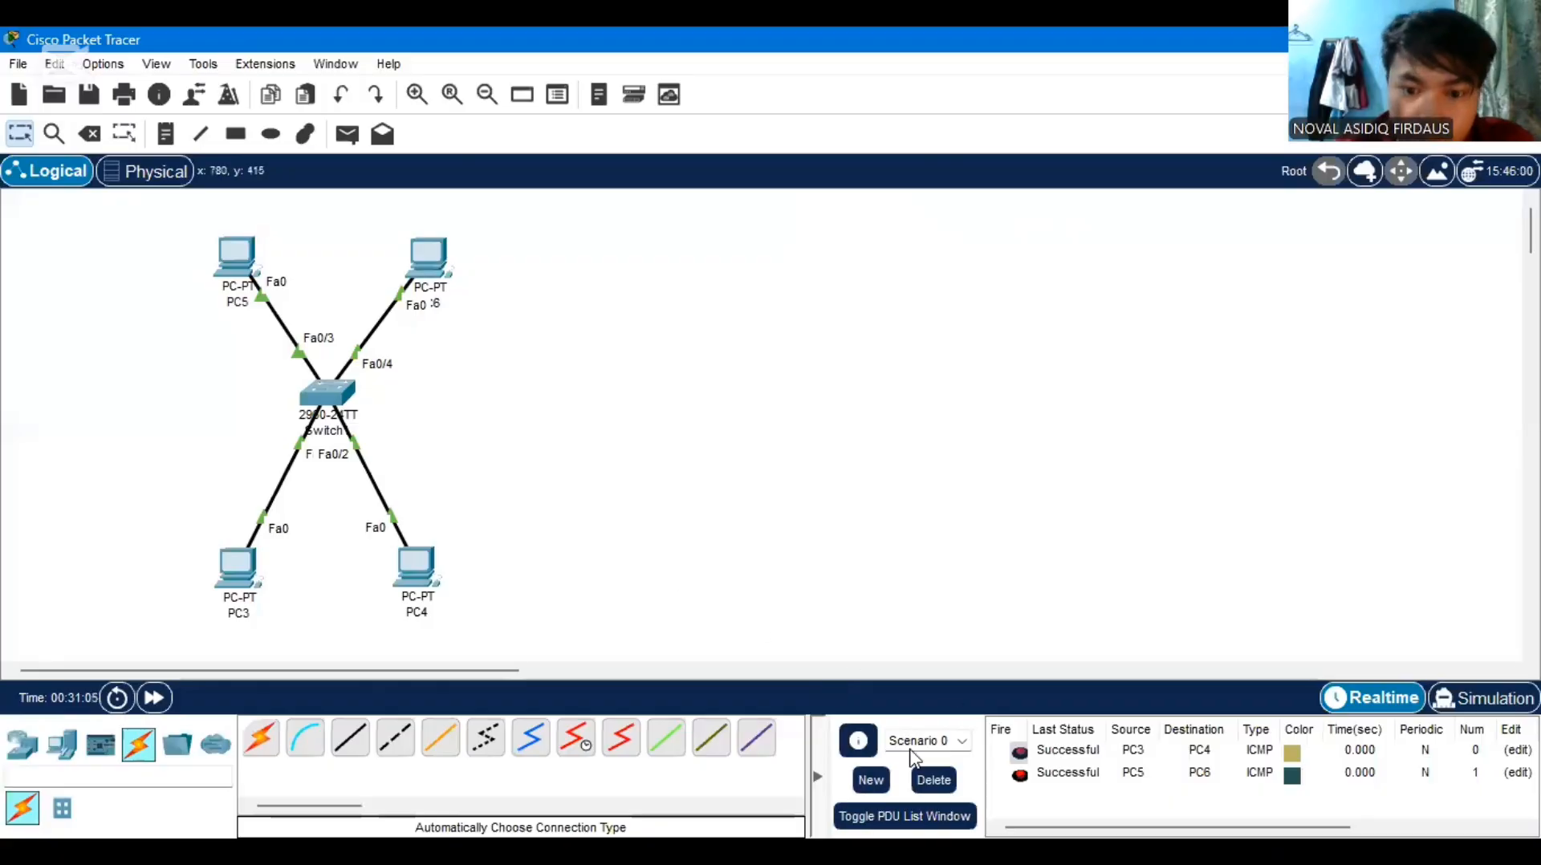
Clear the existing PDU scenario and send a simple PDU from PC5 to PC6 to test VLAN 20
left_click(934, 781)
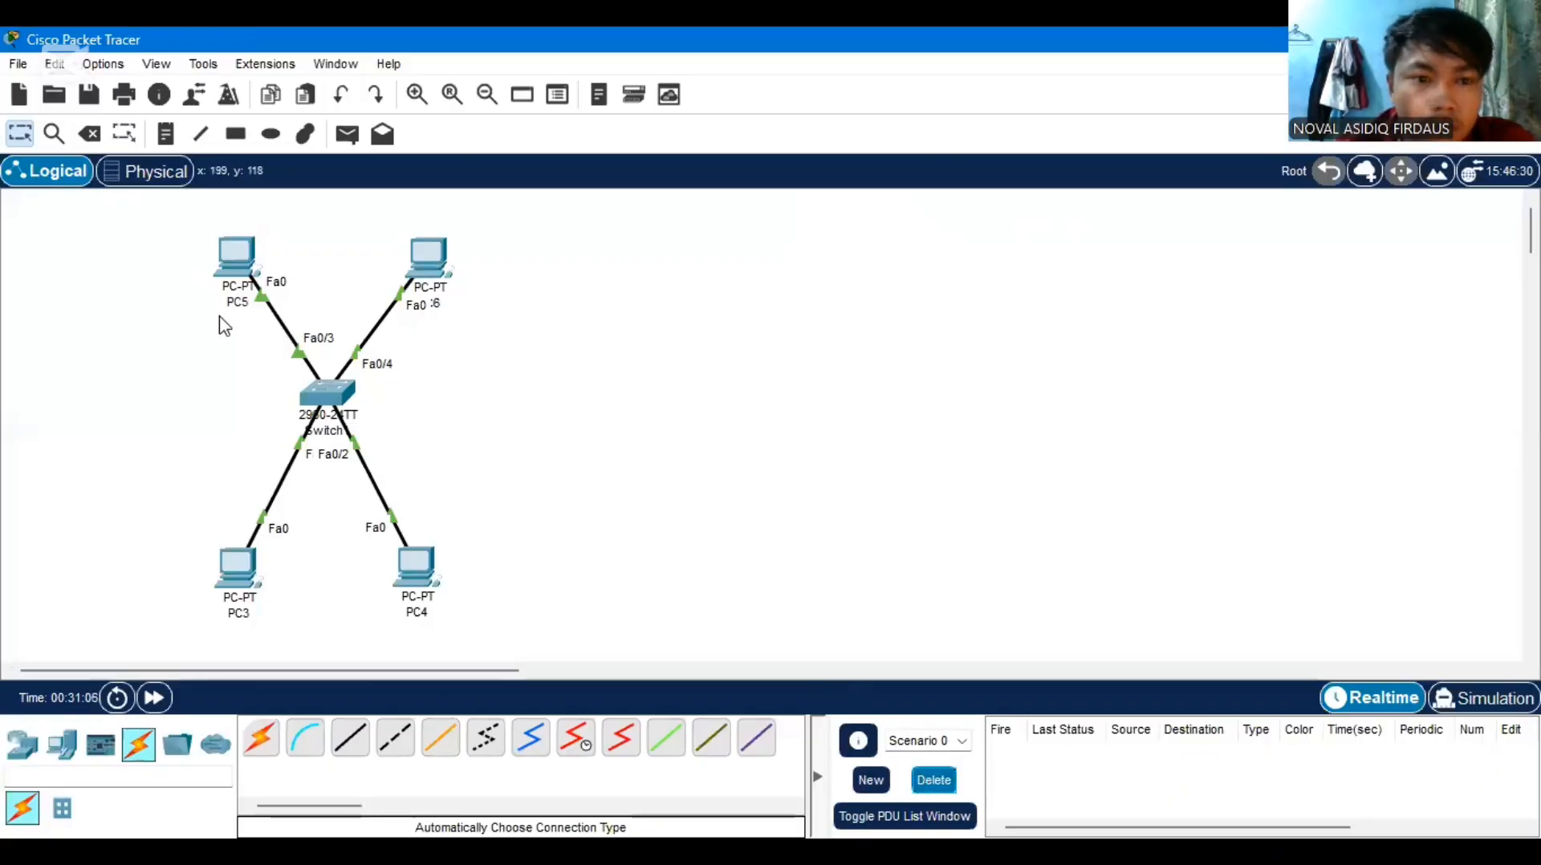
mouse_move(249, 284)
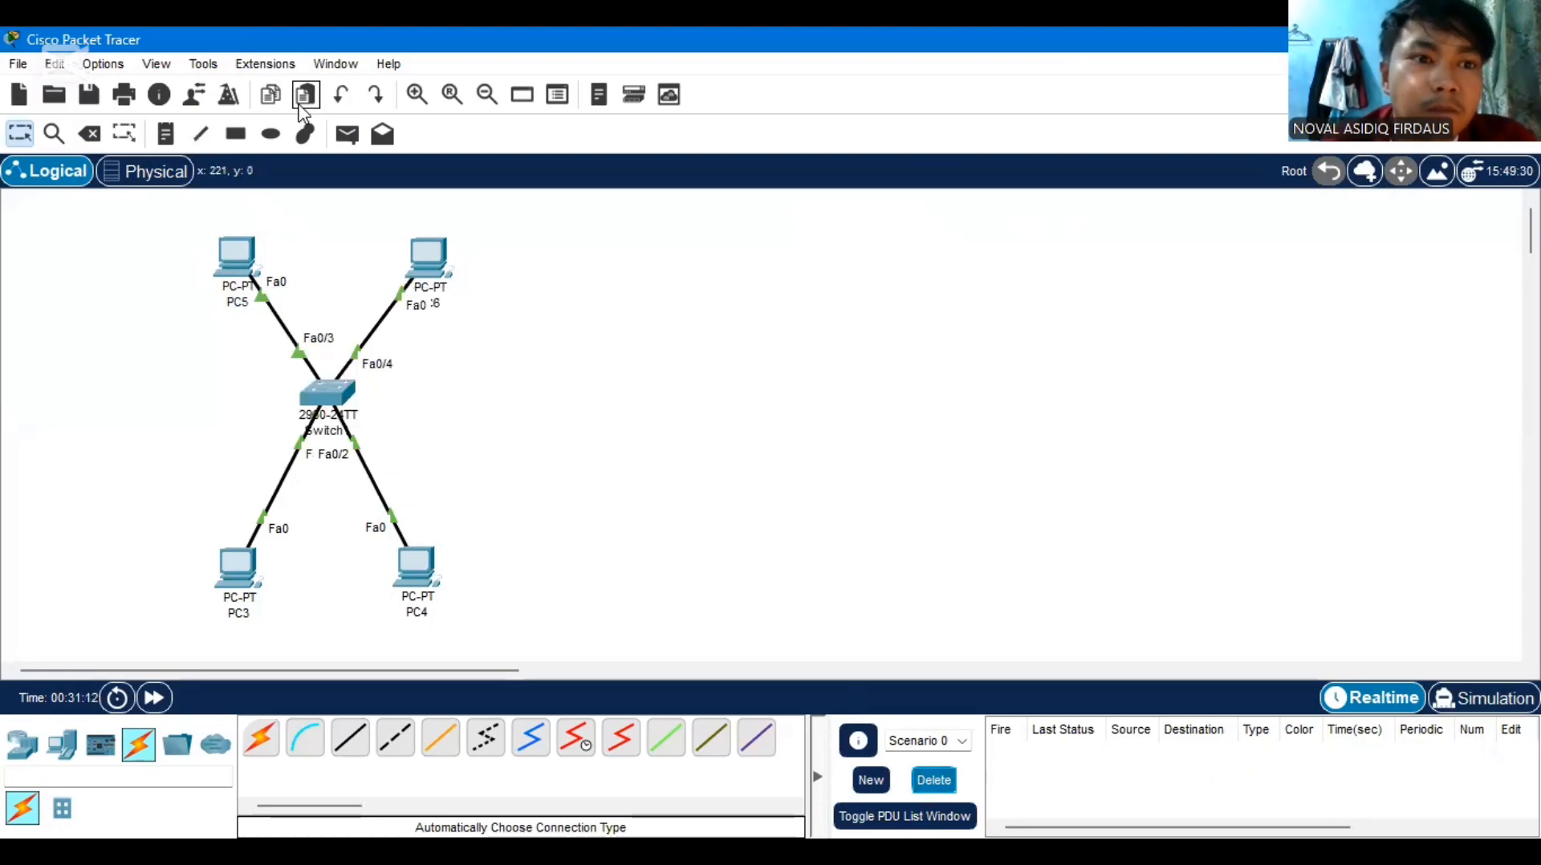
left_click(347, 135)
left_click(239, 257)
left_click(398, 251)
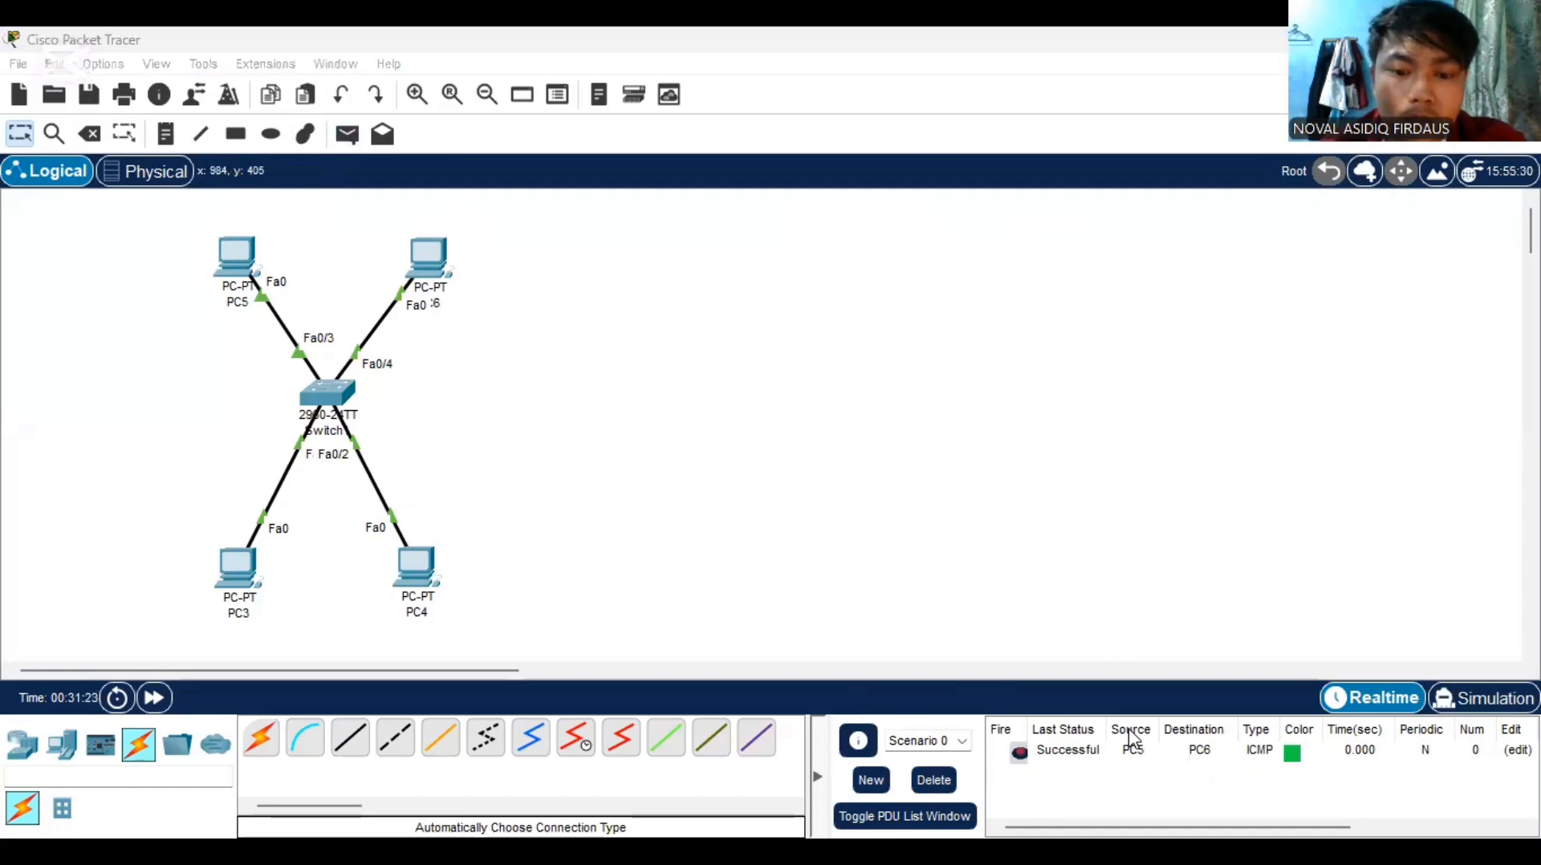
Switch to the presentation, show the slide about connecting VLANs using a router, and leave the slideshow
key("alt+Tab")
left_click(858, 567)
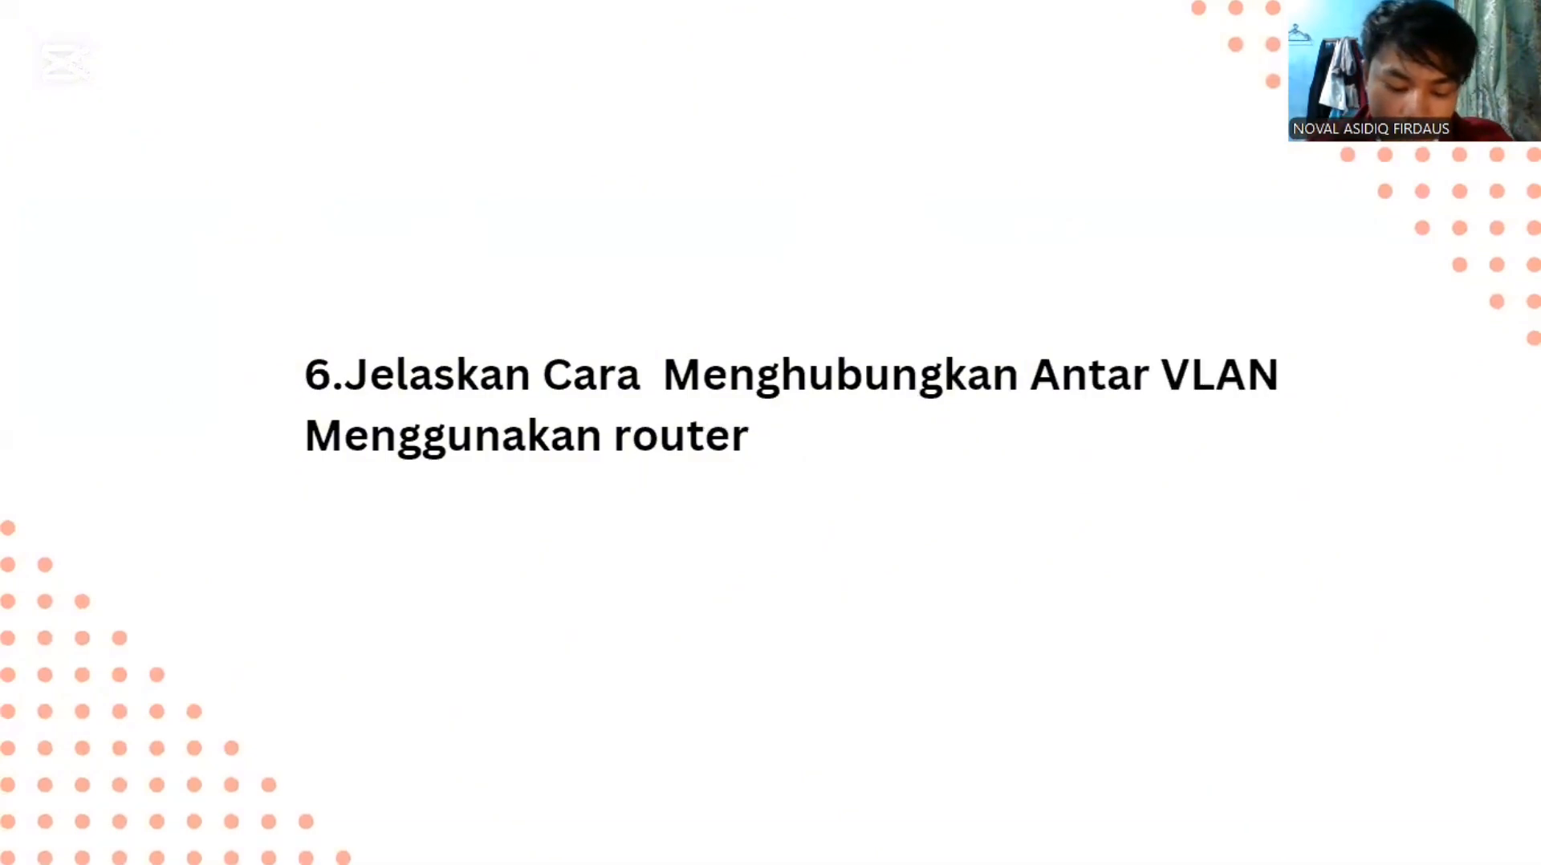
key("Escape")
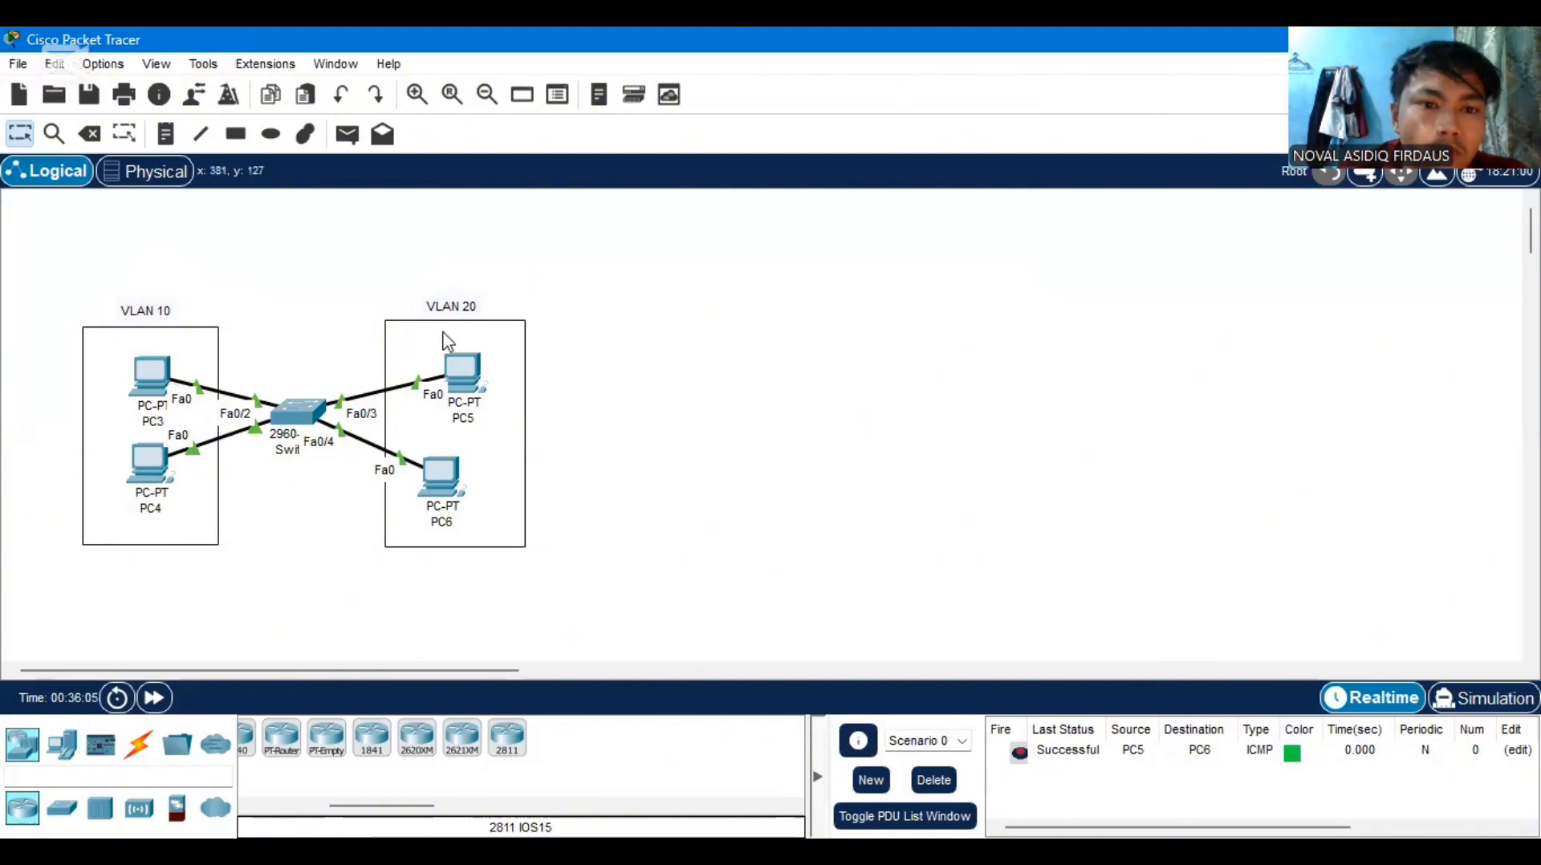
Move PC6 slightly inward under PC5 in the VLAN 20 box, and place a 2811 router above the switch
left_click_drag(442, 480, 470, 484)
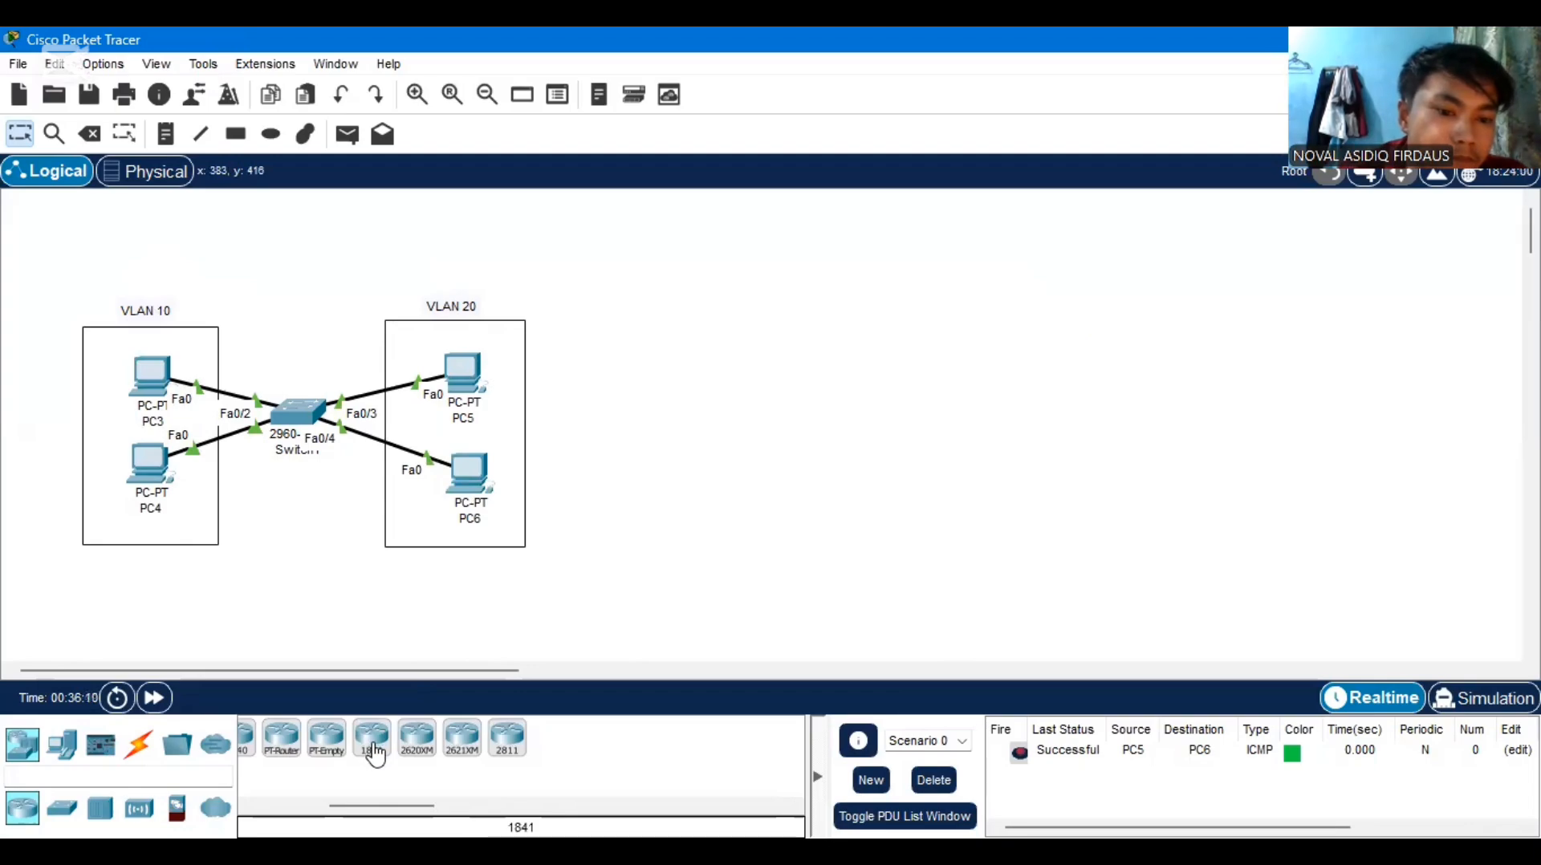
mouse_move(335, 808)
left_mouse_down()
mouse_move(417, 809)
mouse_move(362, 809)
left_mouse_up()
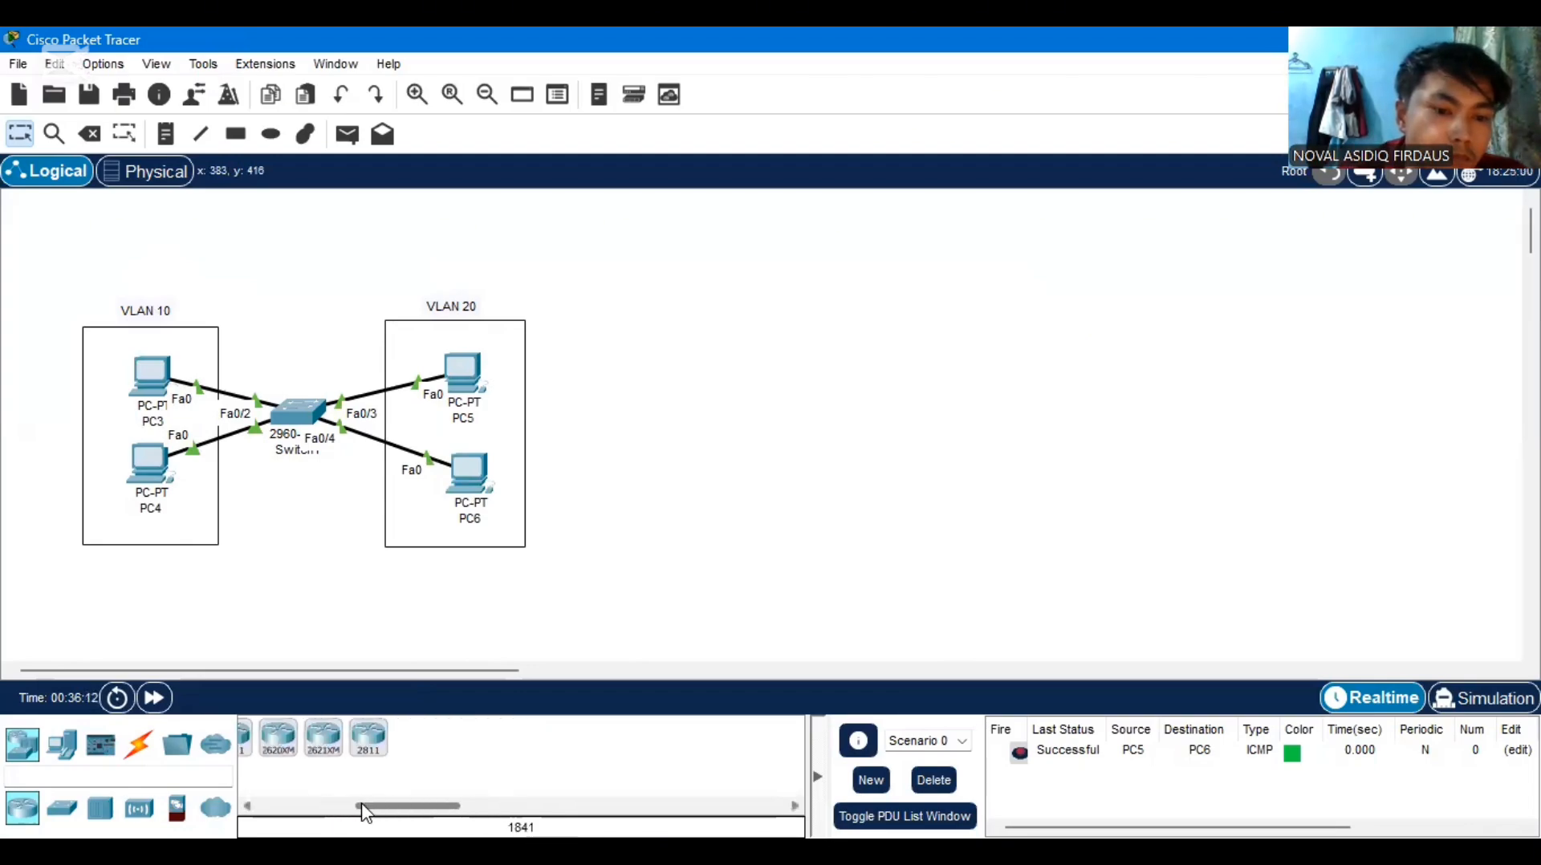
left_click(367, 738)
left_click(295, 273)
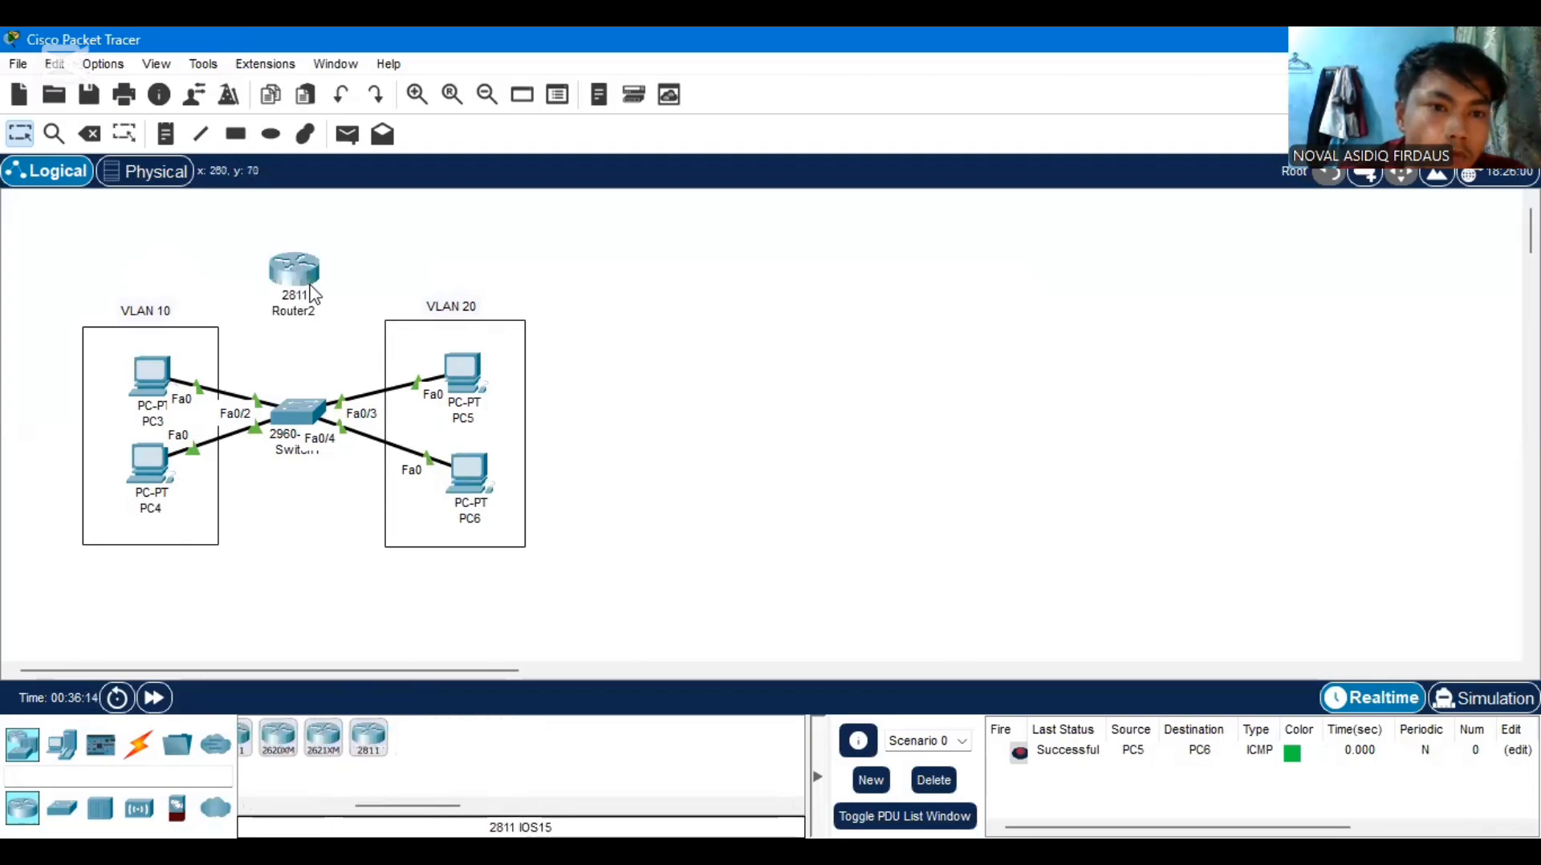
Connect the new 2811 router to the 2960 switch with an automatically chosen cable type
left_click(138, 743)
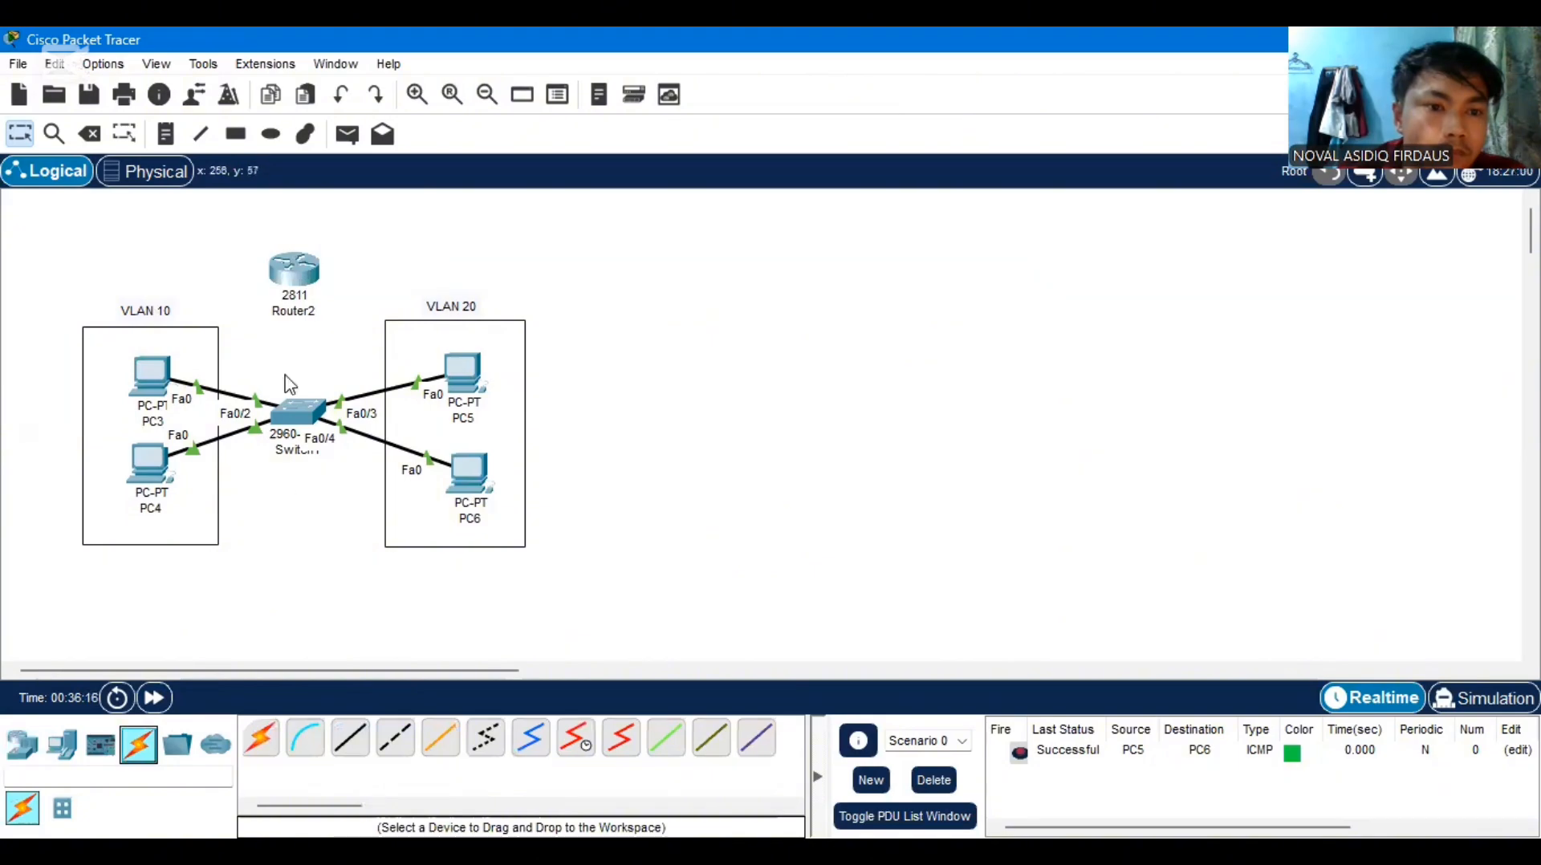
left_click(260, 738)
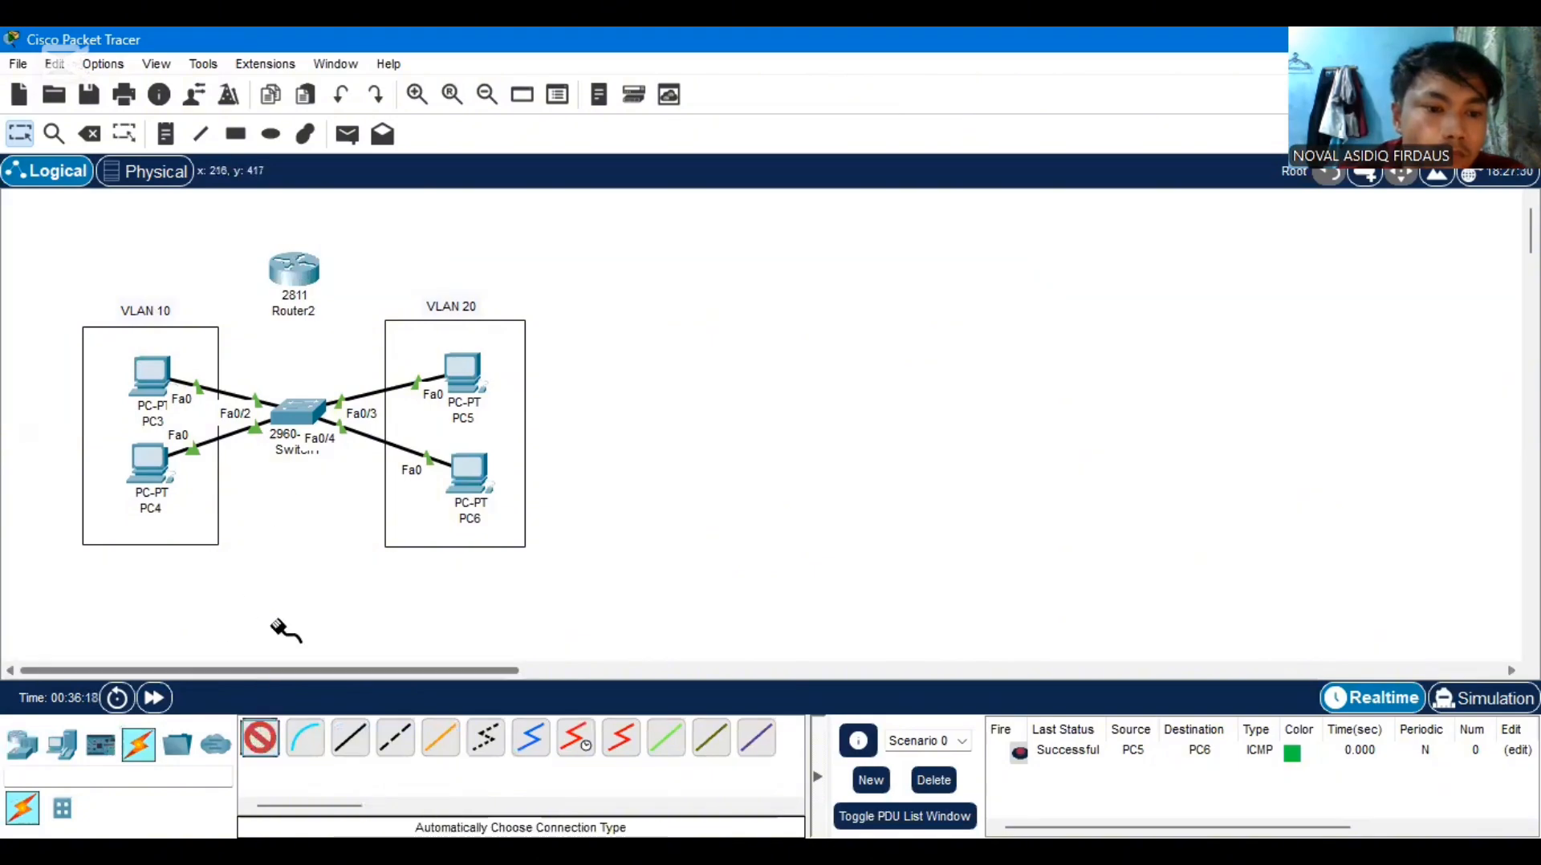
left_click(295, 271)
left_click(294, 413)
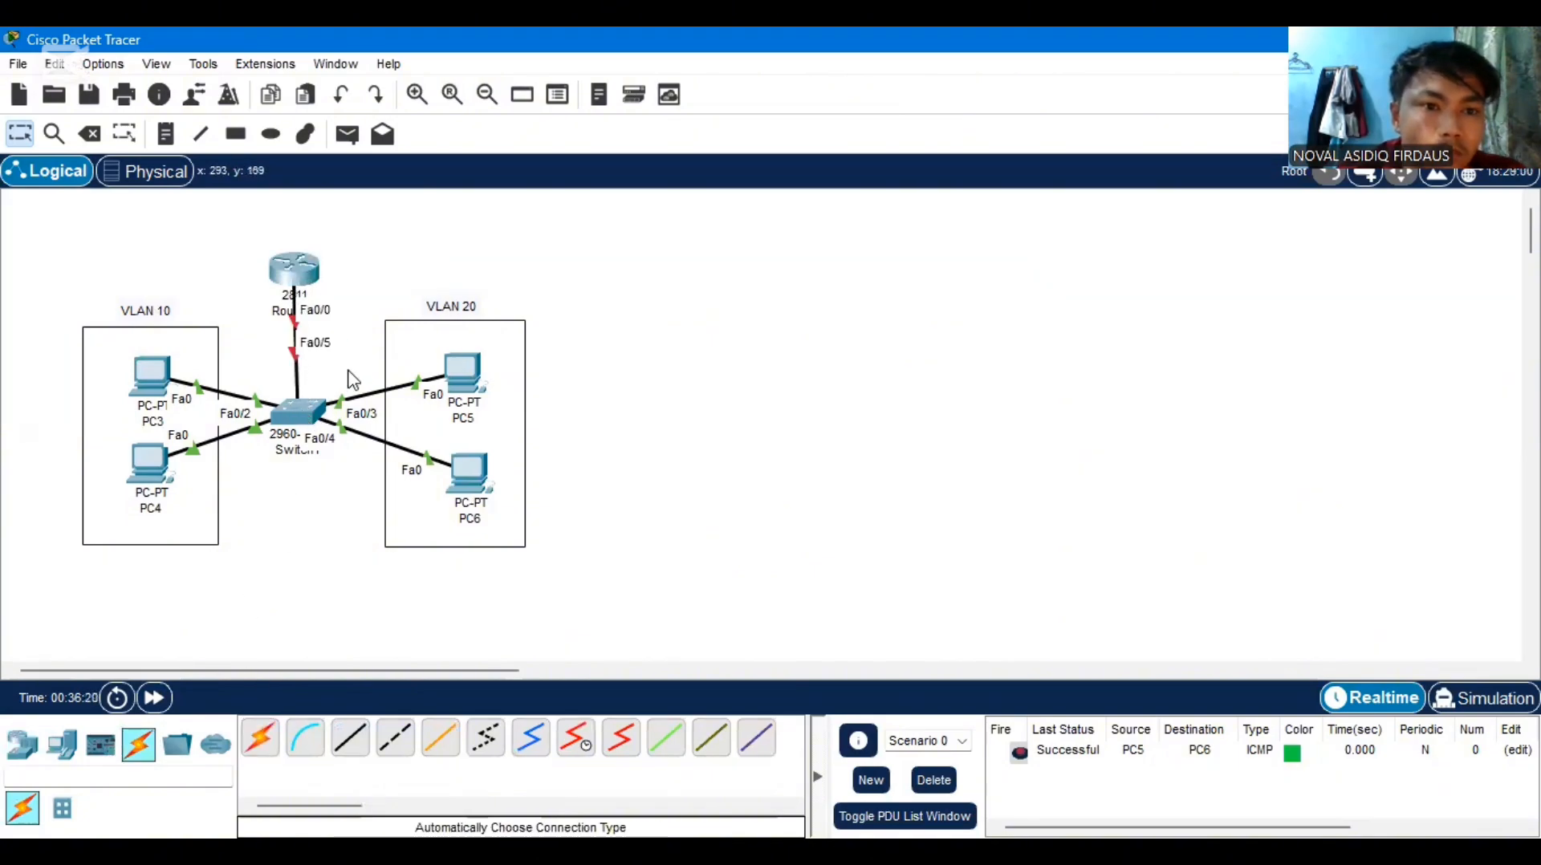
Open the switch's command line and enter interface configuration for fa0/5 from global configuration mode
left_click(292, 412)
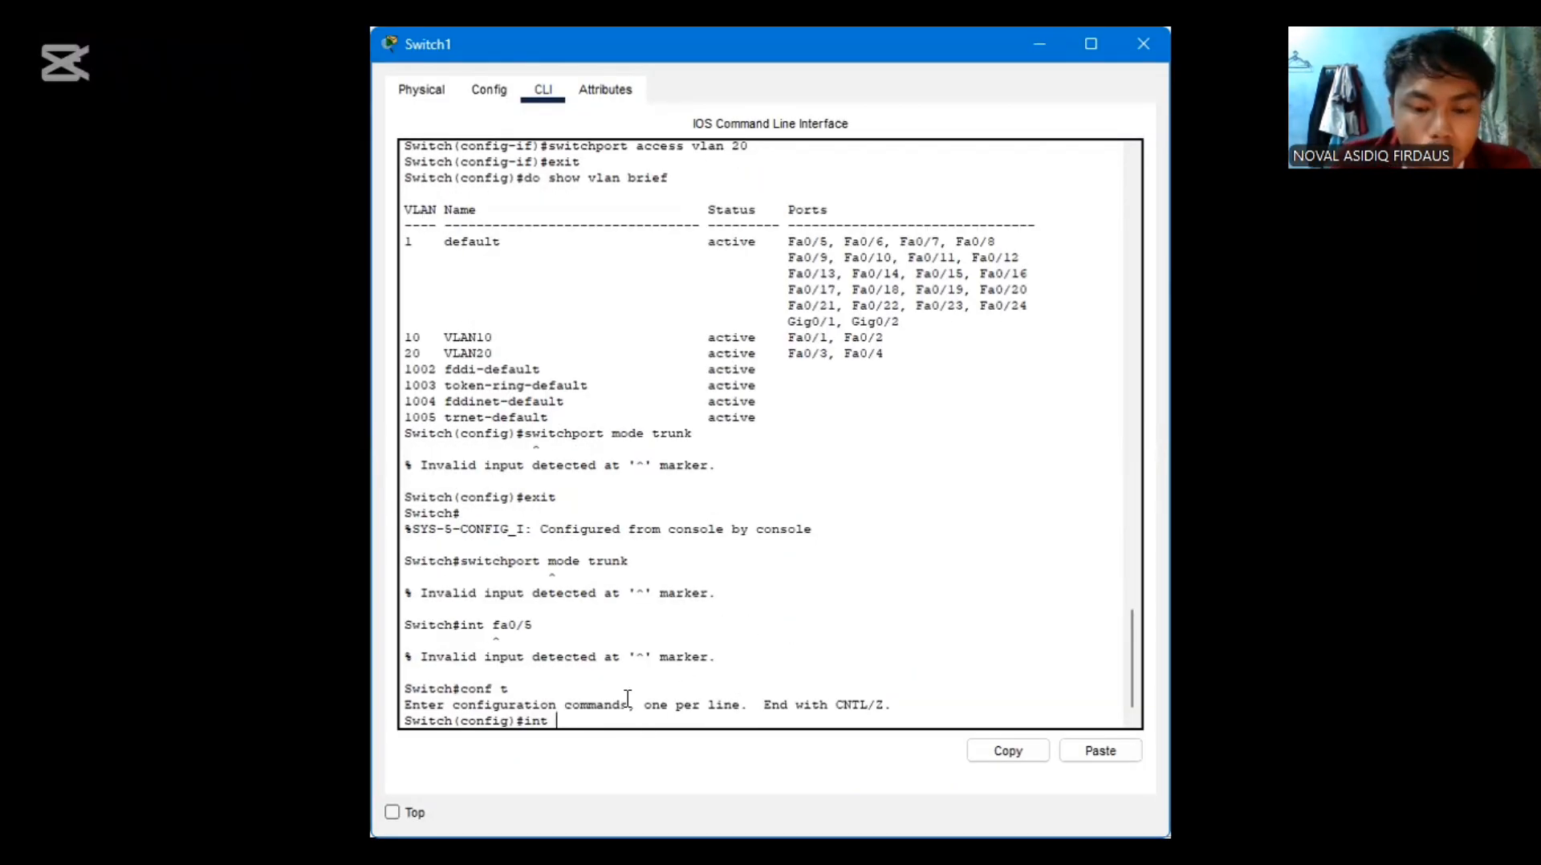
type("fa0/")
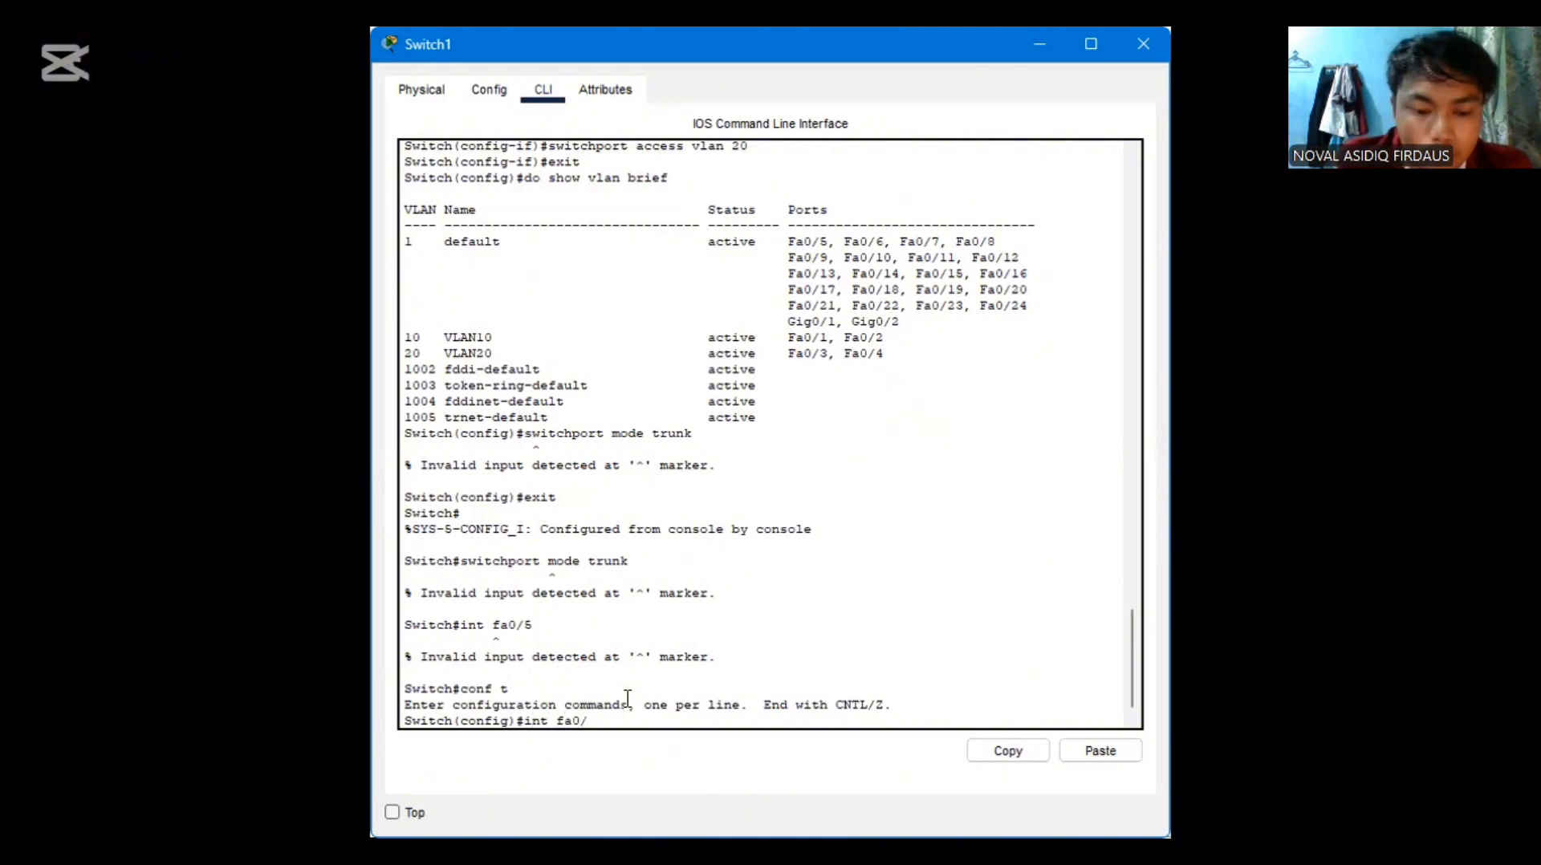
type("5")
key("Return")
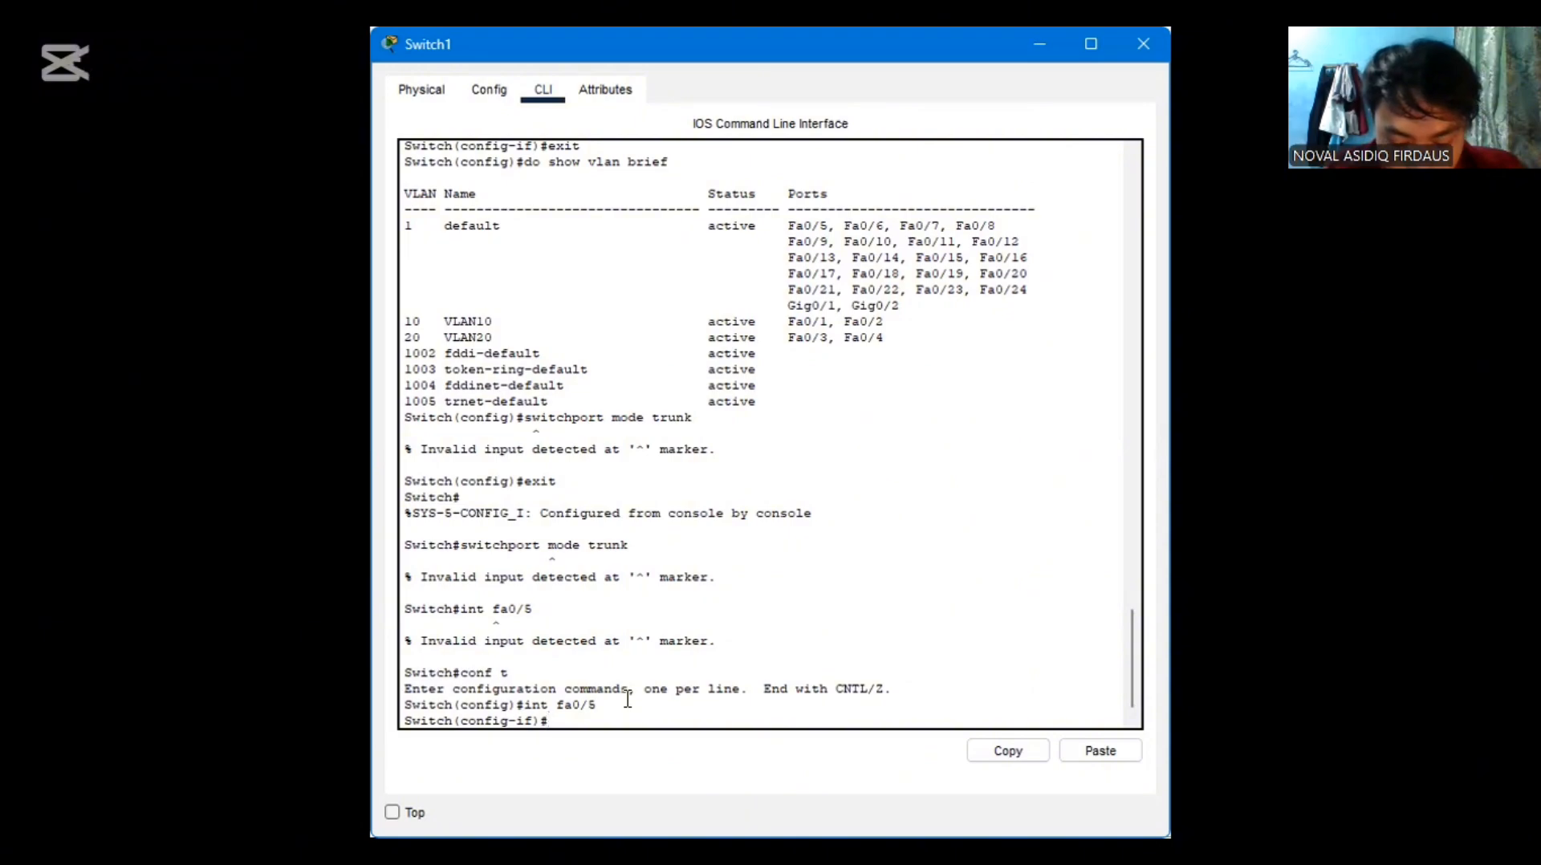
Set the switch's fa0/5 interface to trunk with "switchport mode trunk", and close the switch window
type("swi")
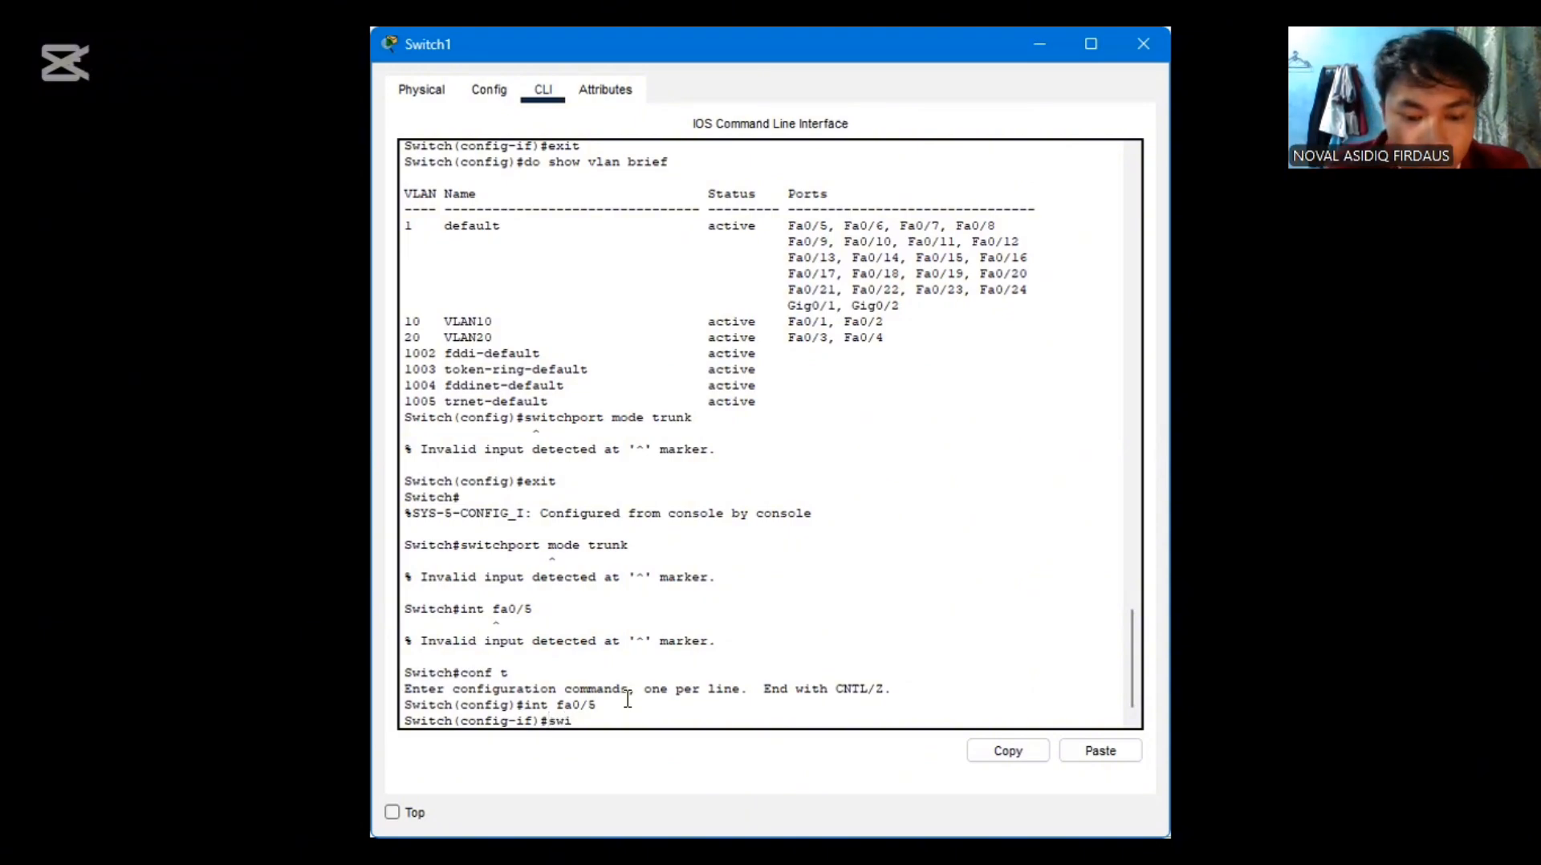
type("t")
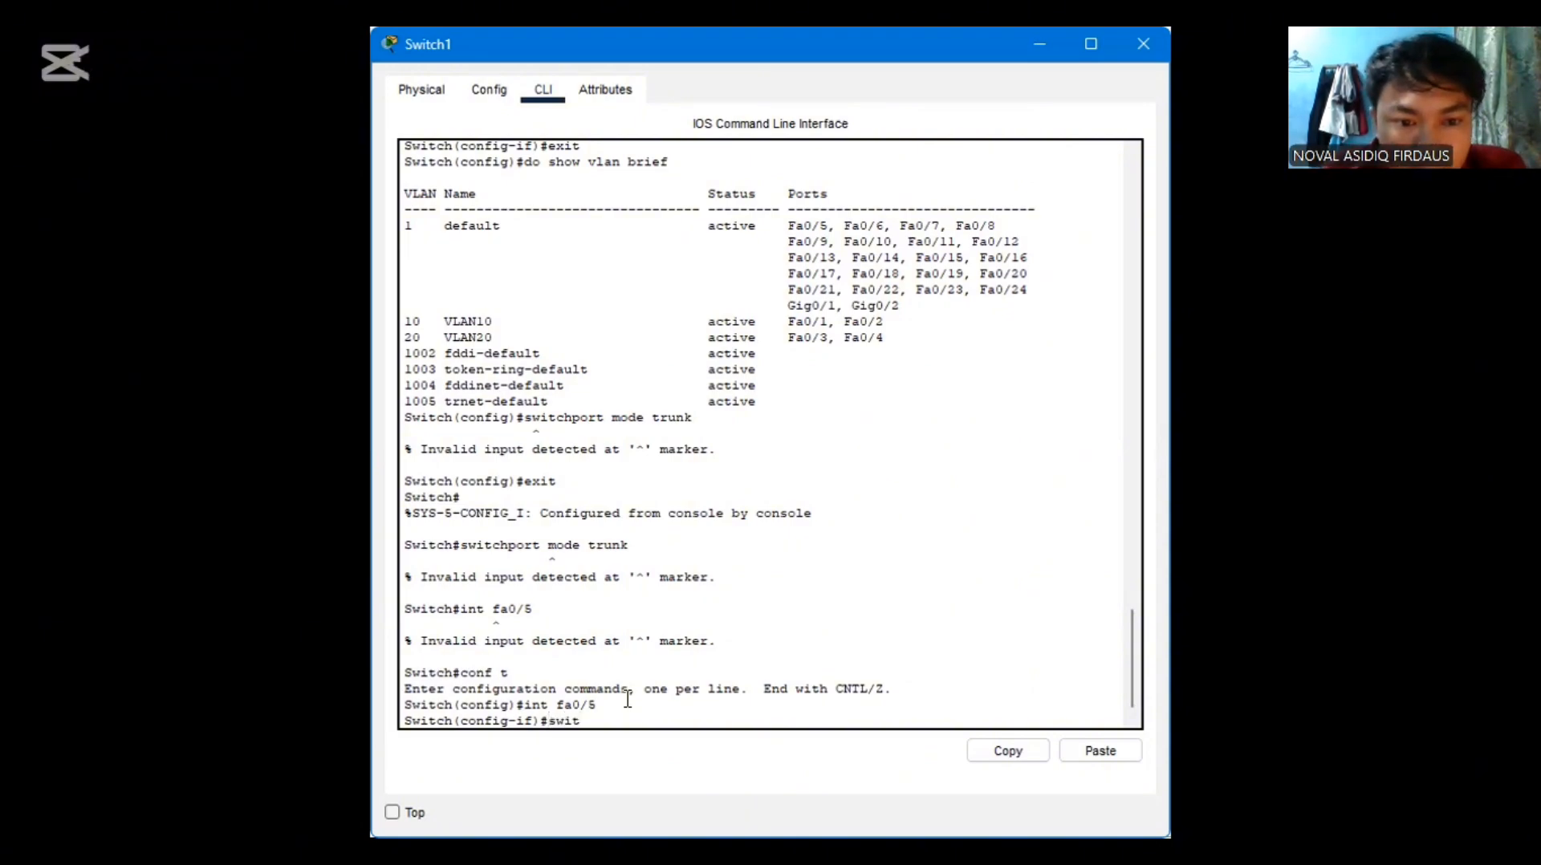
type("ch")
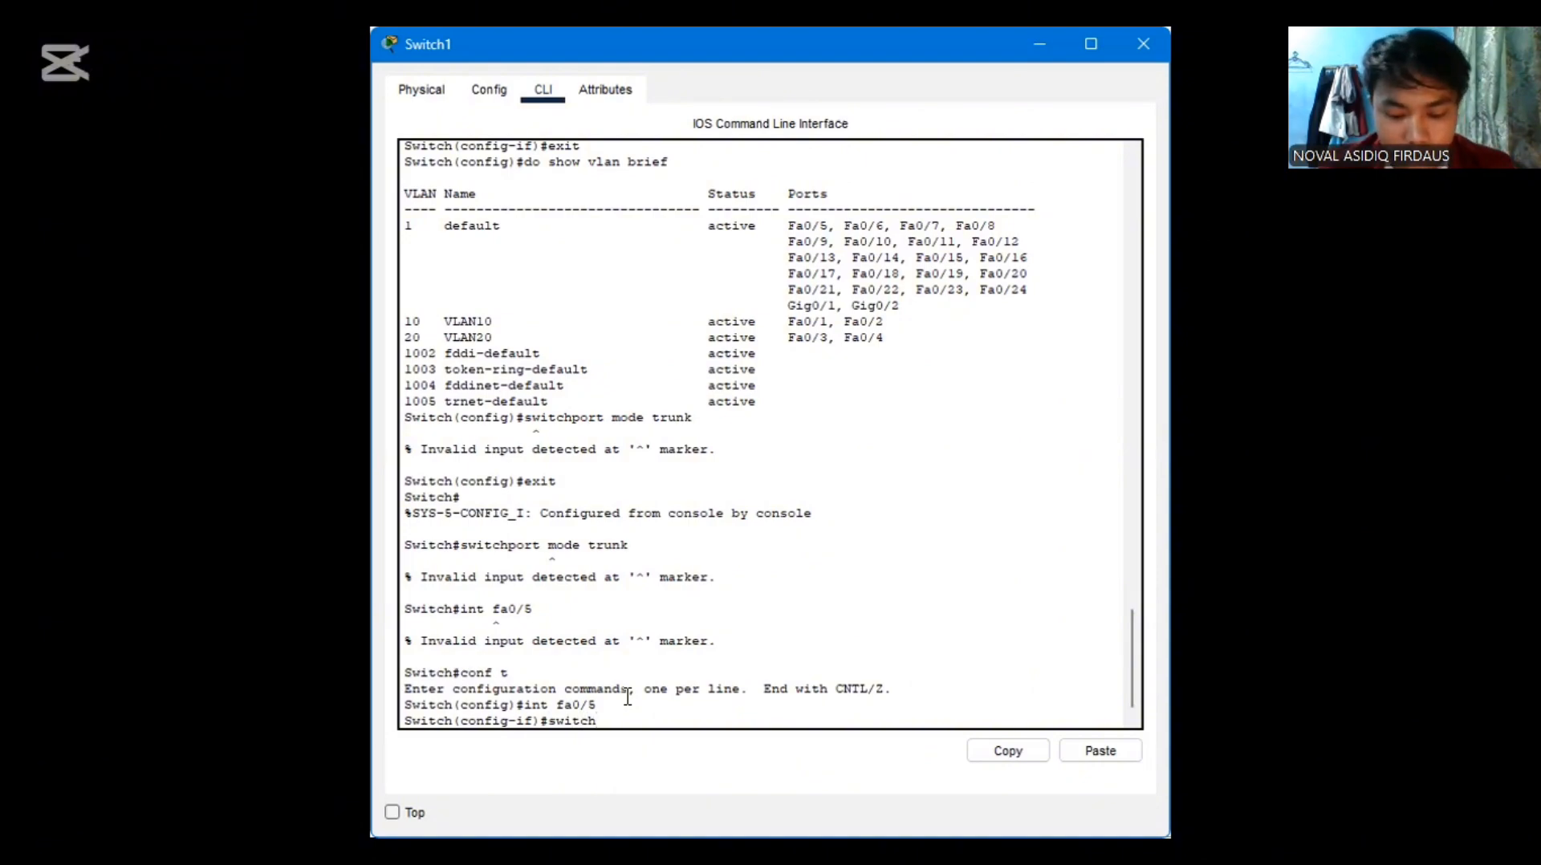
type("po")
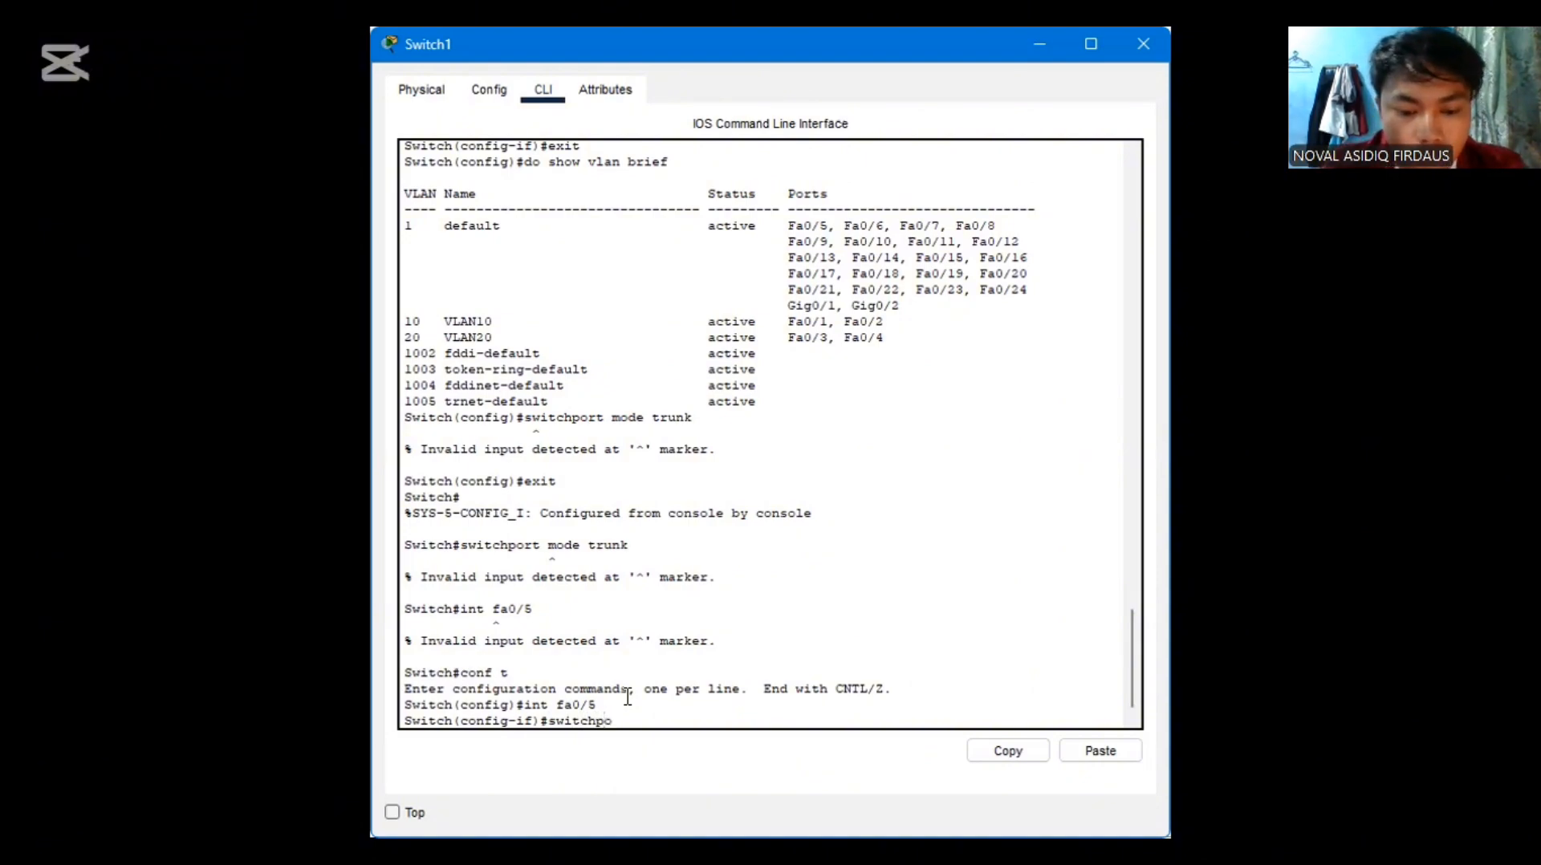
type("rt mod")
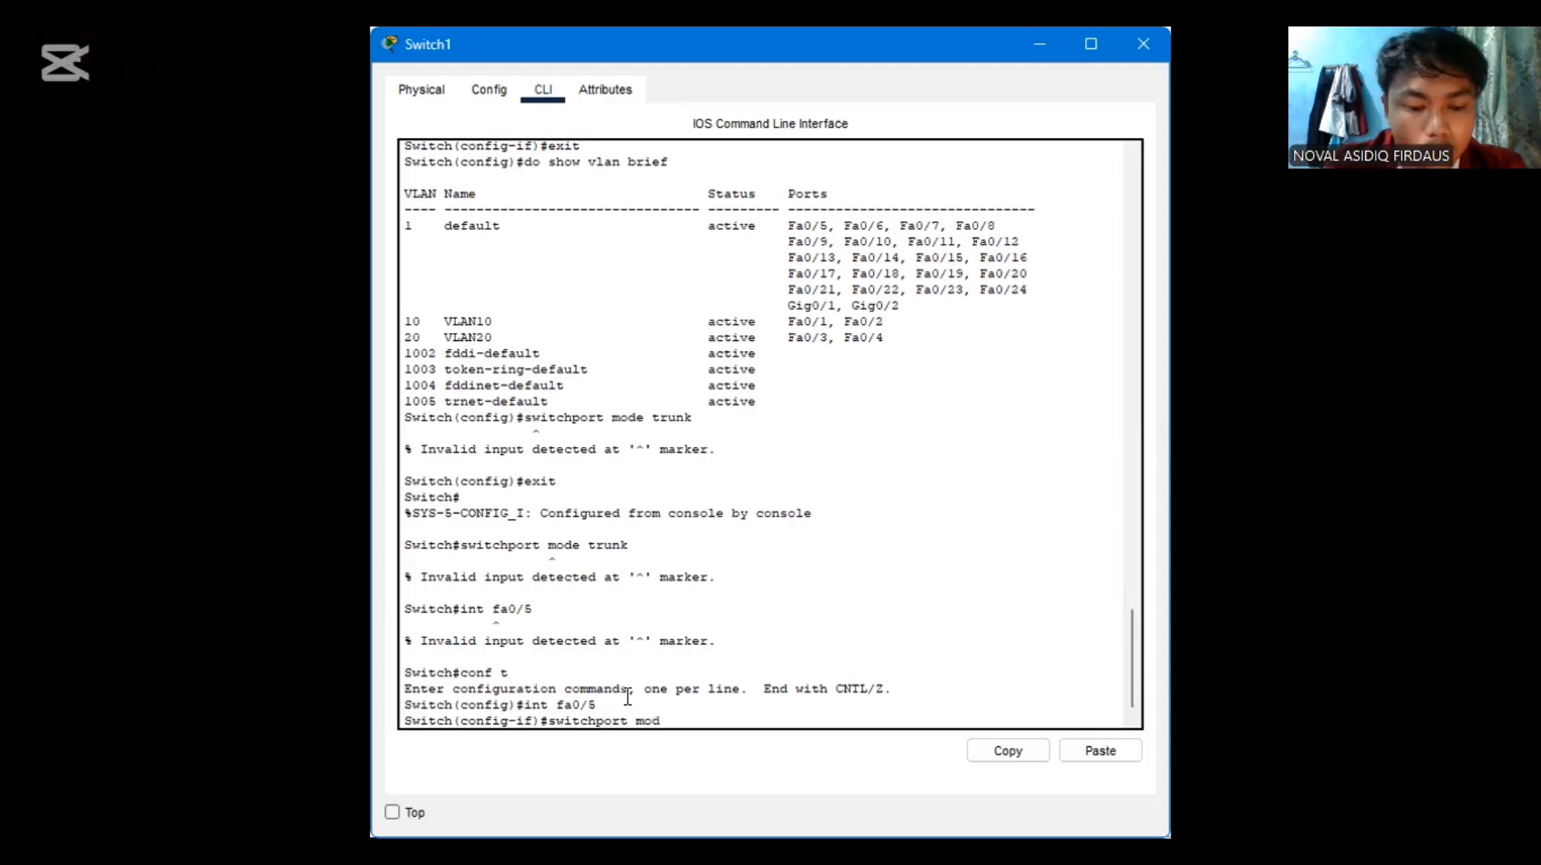
type("e trunk")
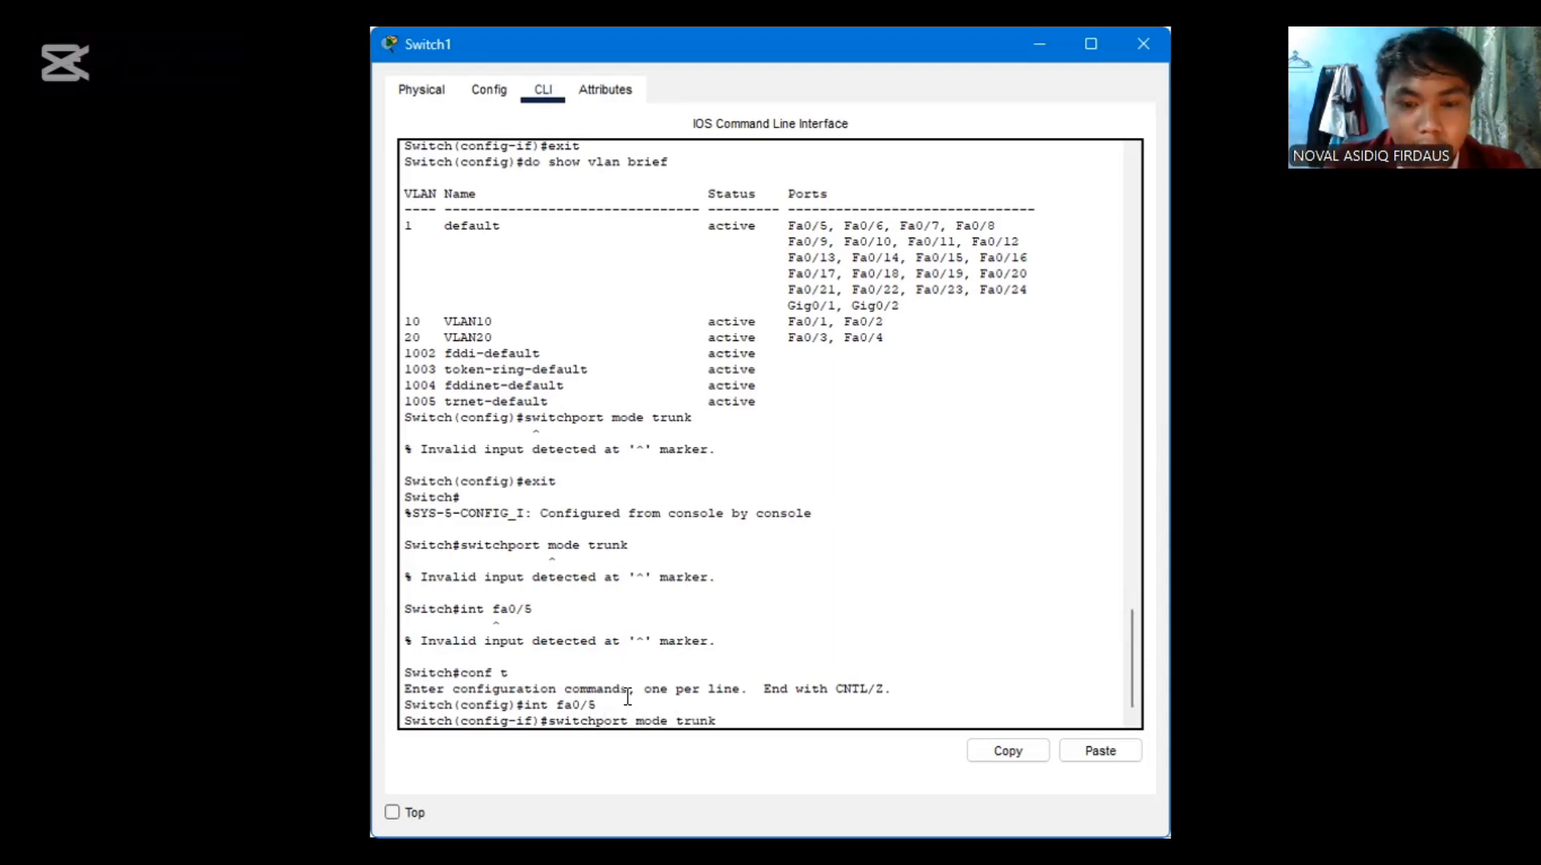
key("Return")
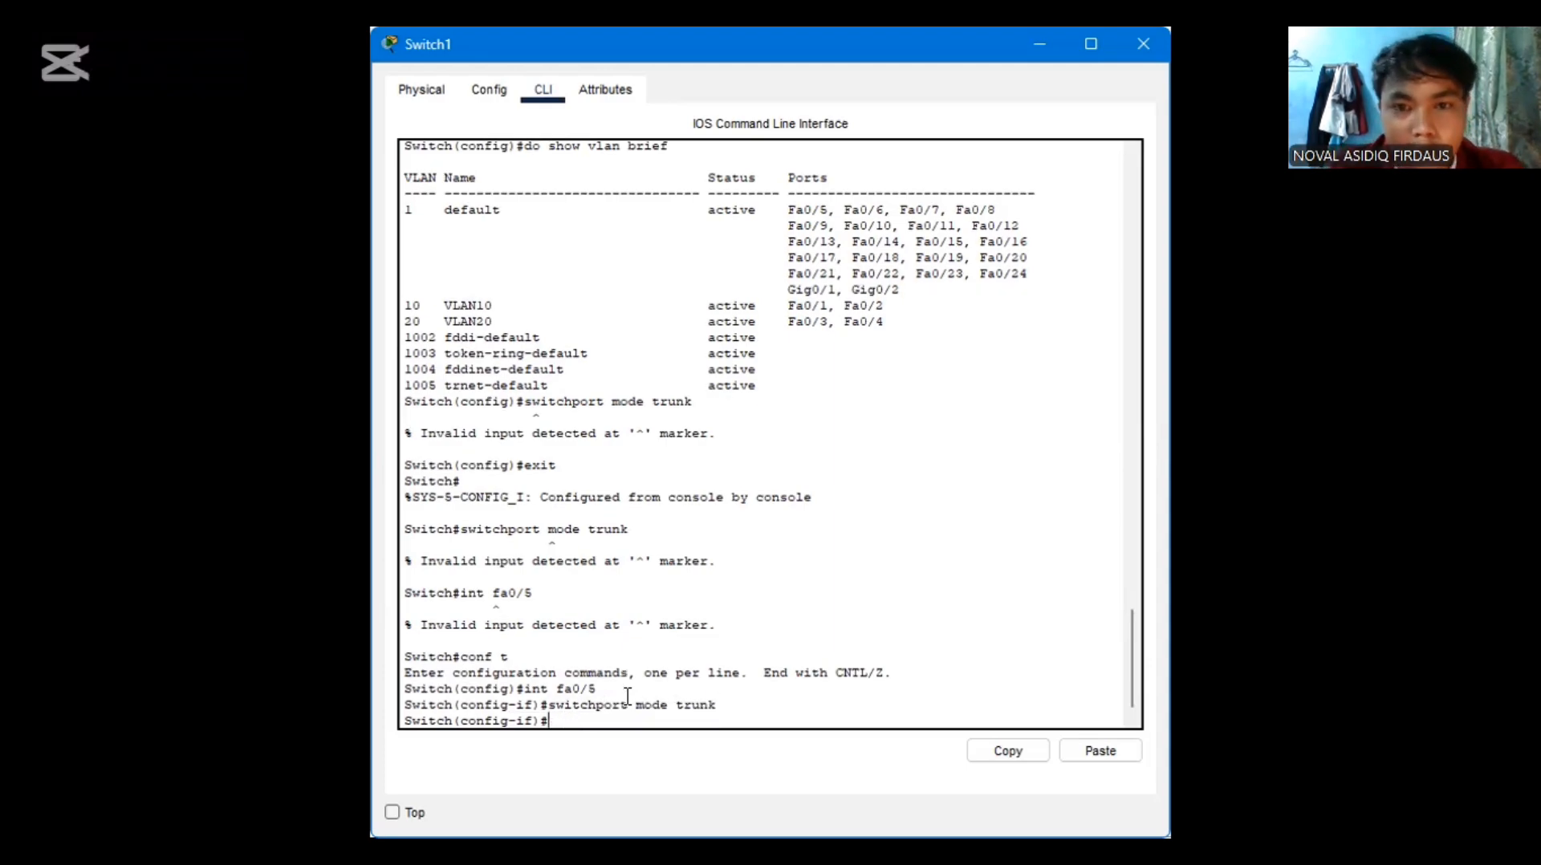
left_click(1156, 45)
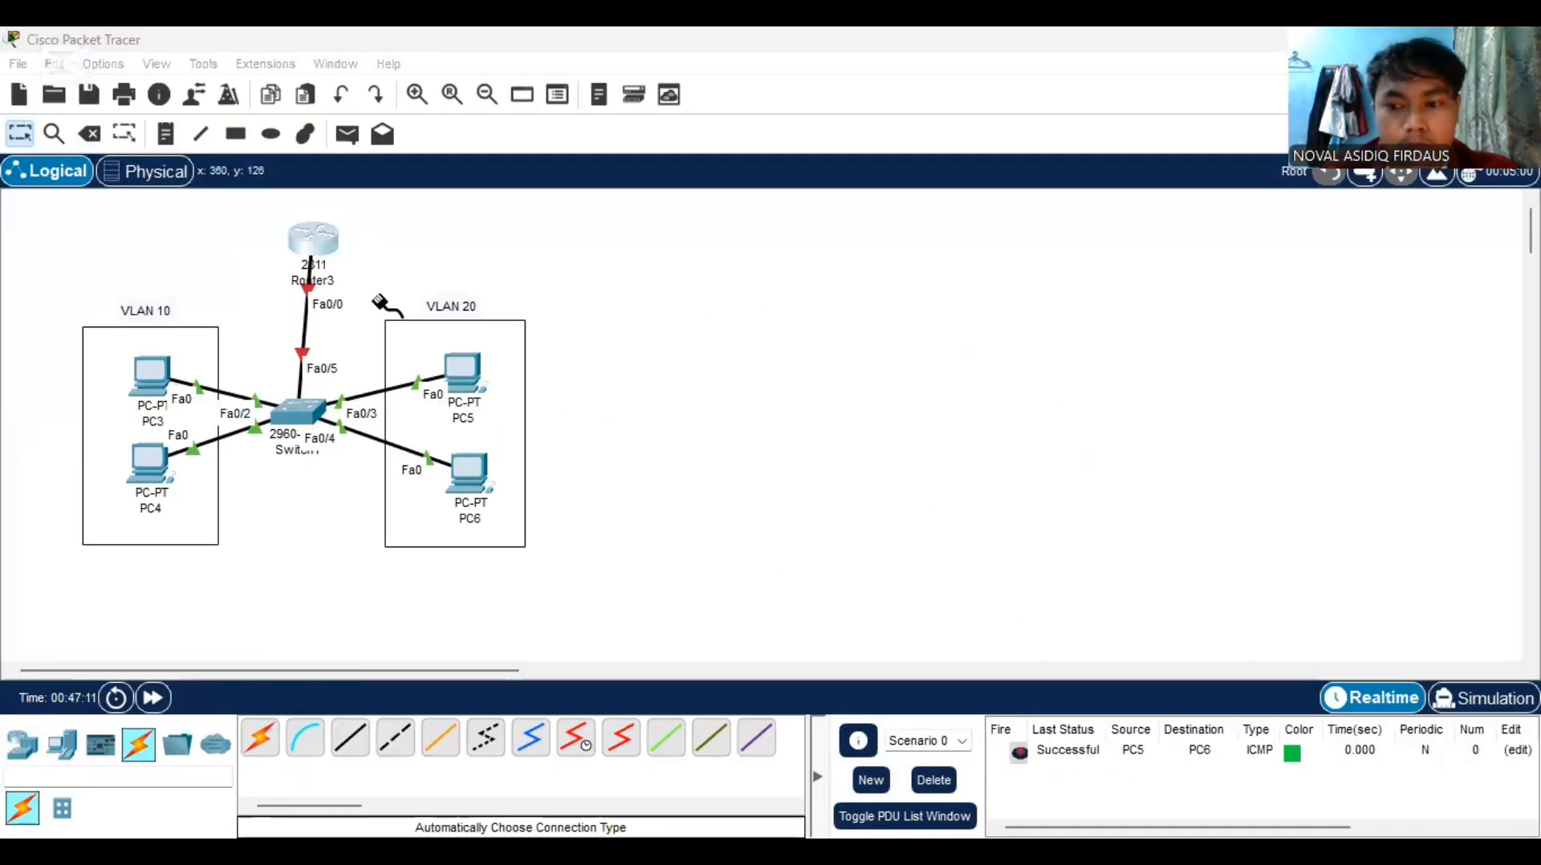
Open the 2811 router's command line, answer no to the initial configuration dialog, and bring up the router prompt
left_click(313, 239)
left_click(543, 89)
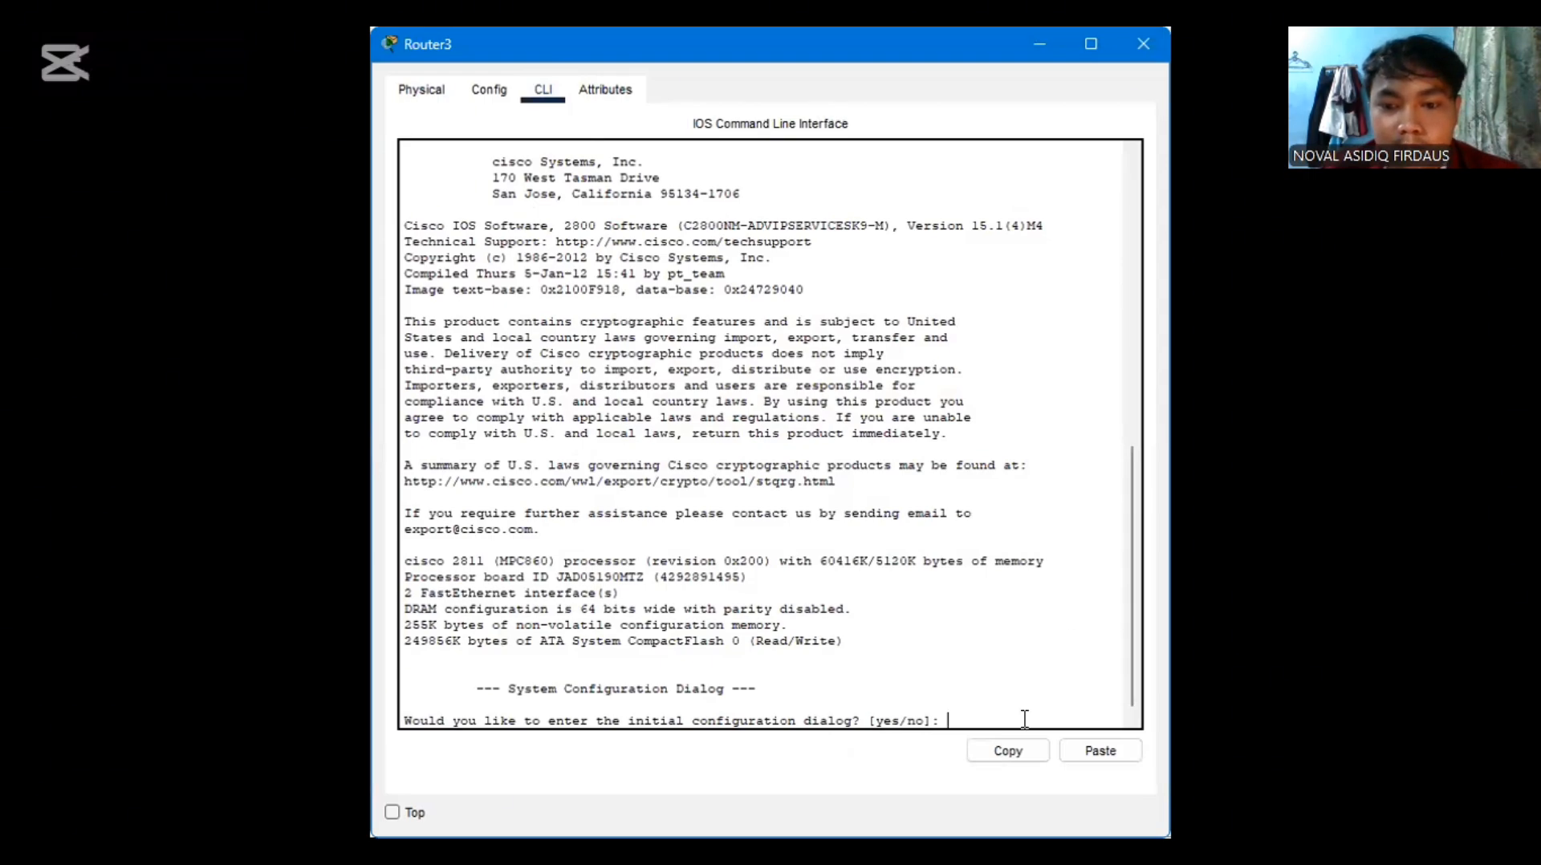
key("Return")
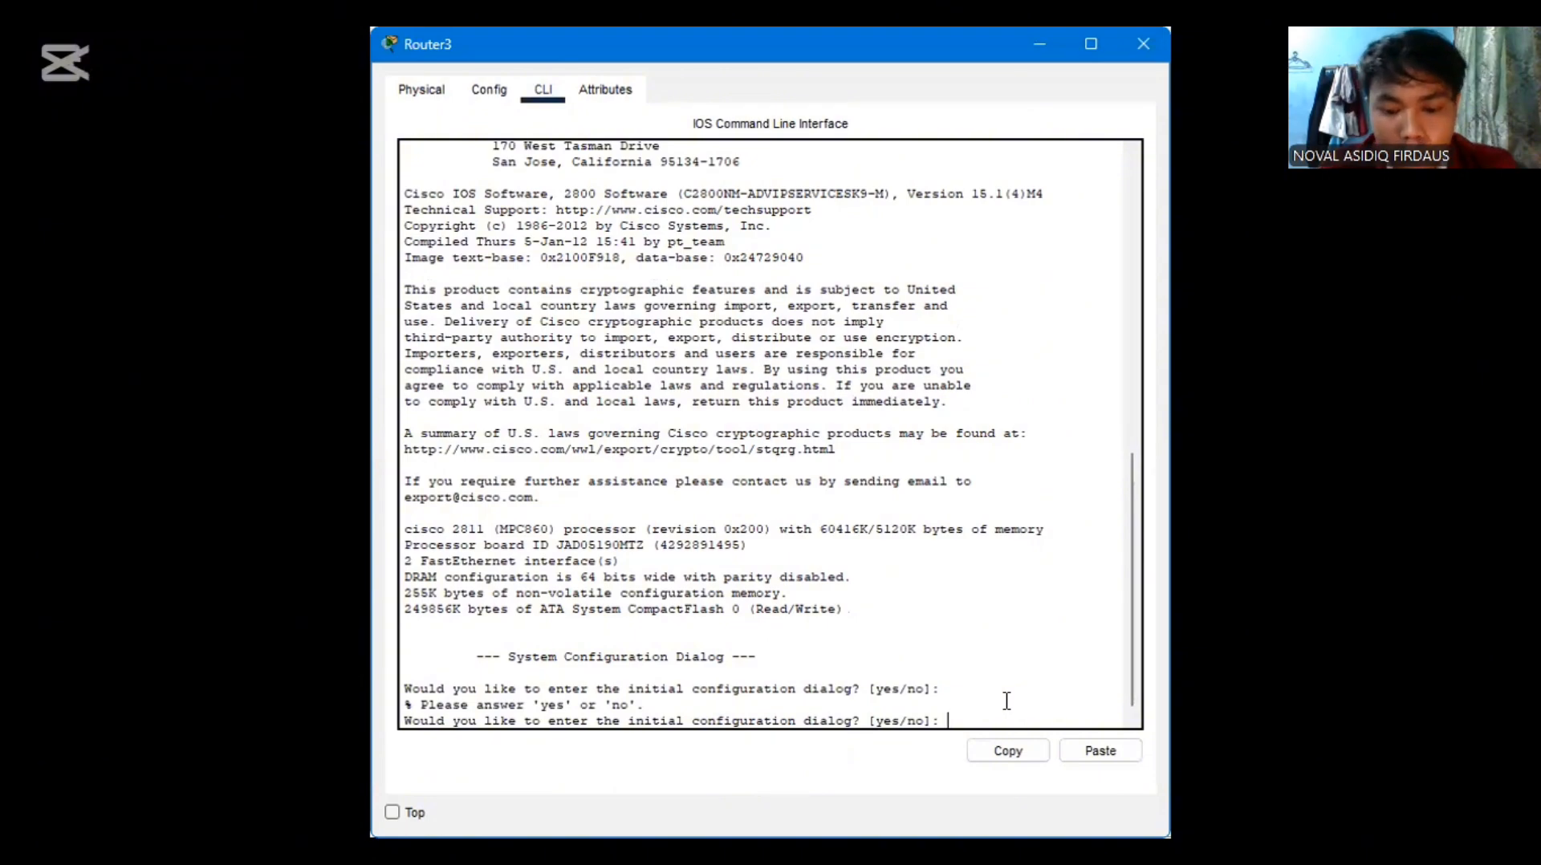
type("no")
key("Return")
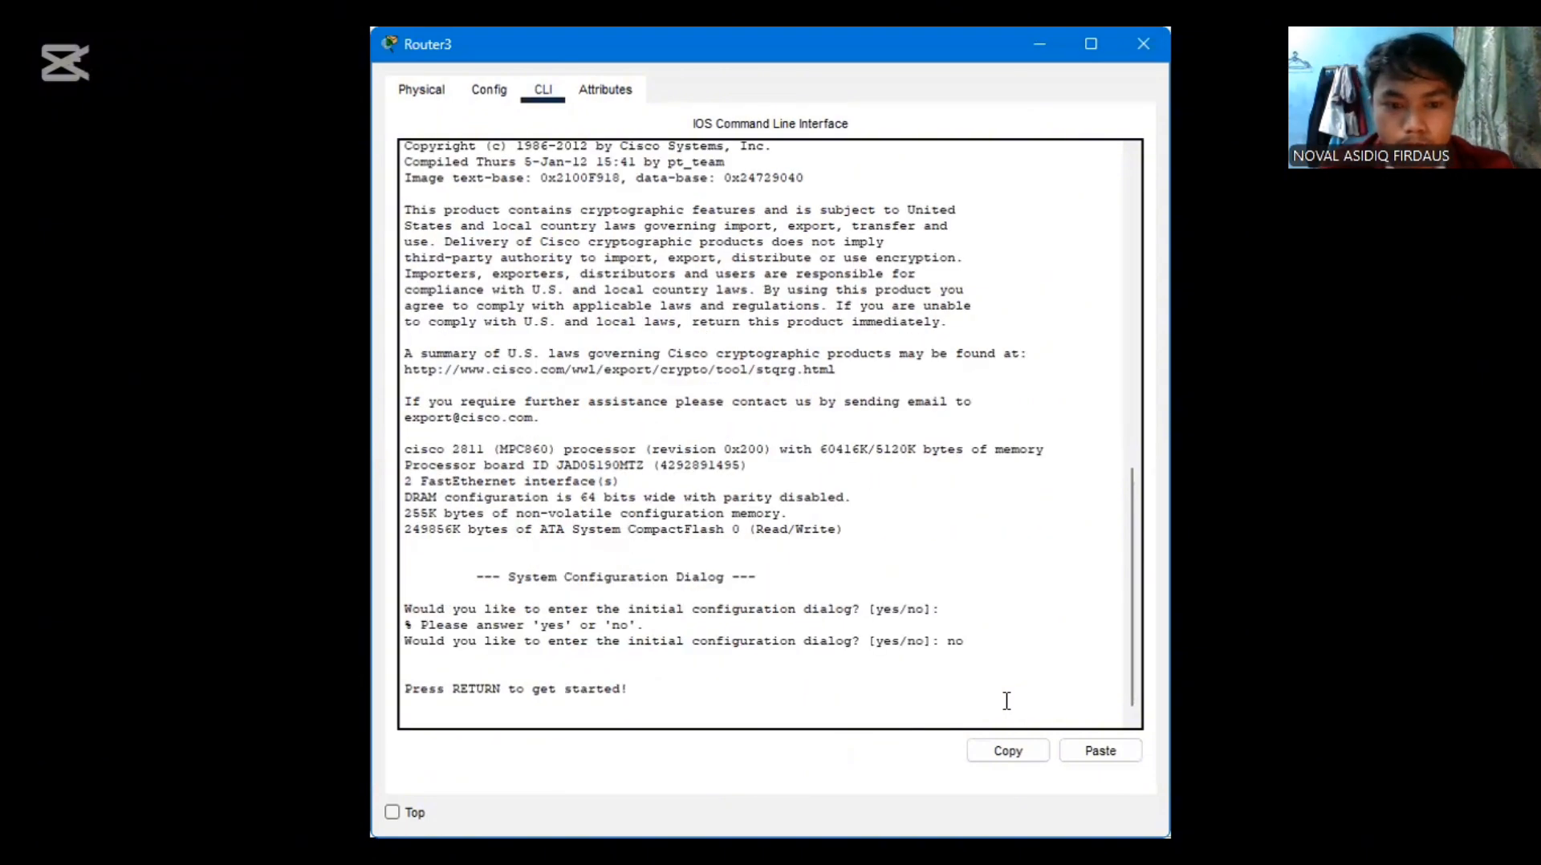
key("Return")
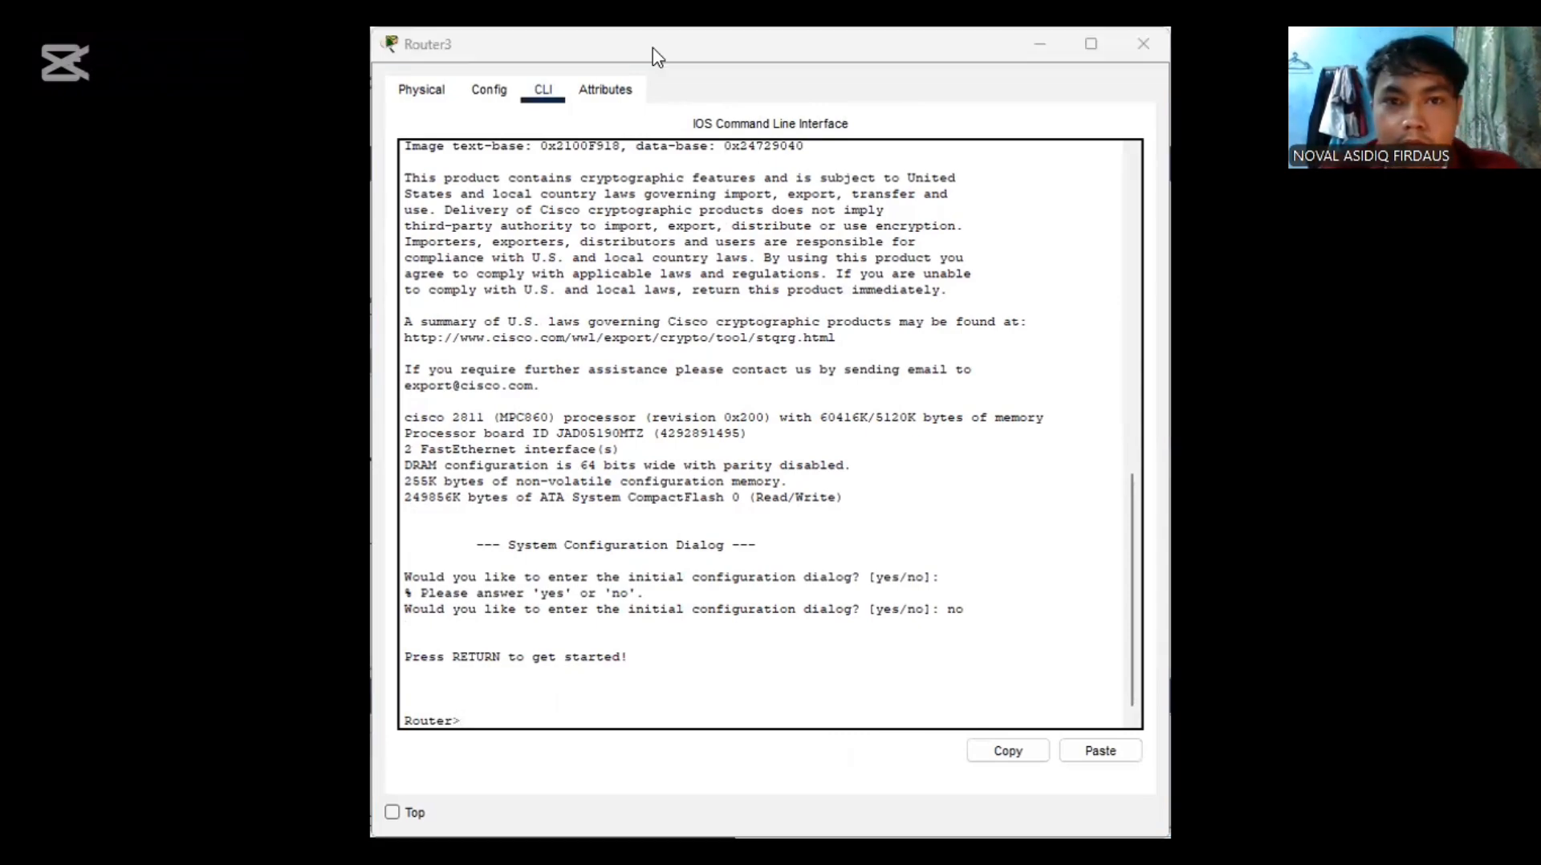
Enter privileged mode and global configuration mode on the router with "en" and "conf t"
left_click(959, 55)
type("en")
key("Return")
type("conf")
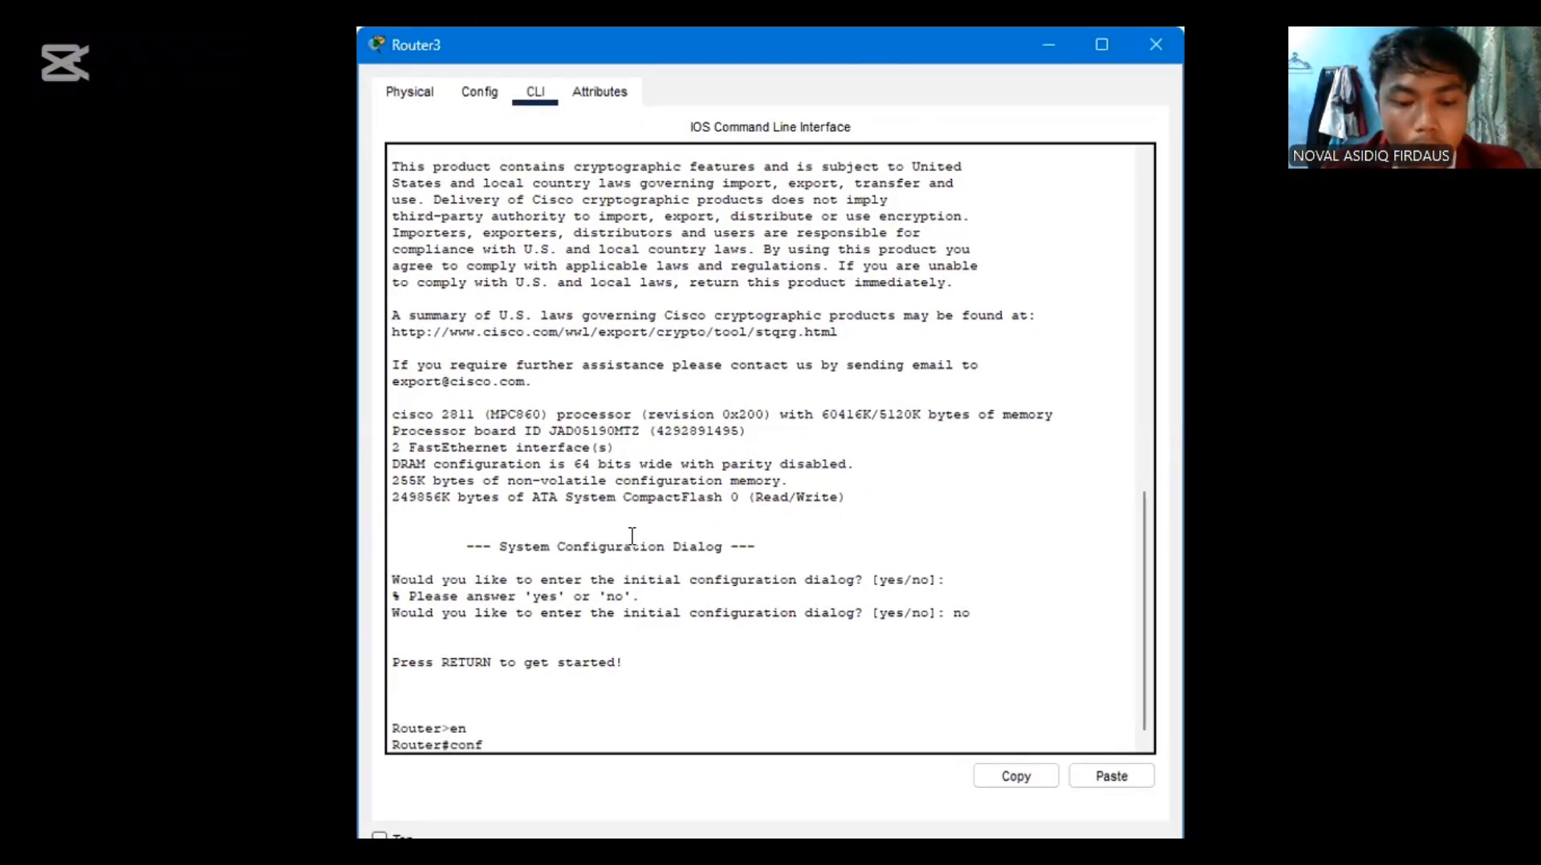
type(" t")
key("Return")
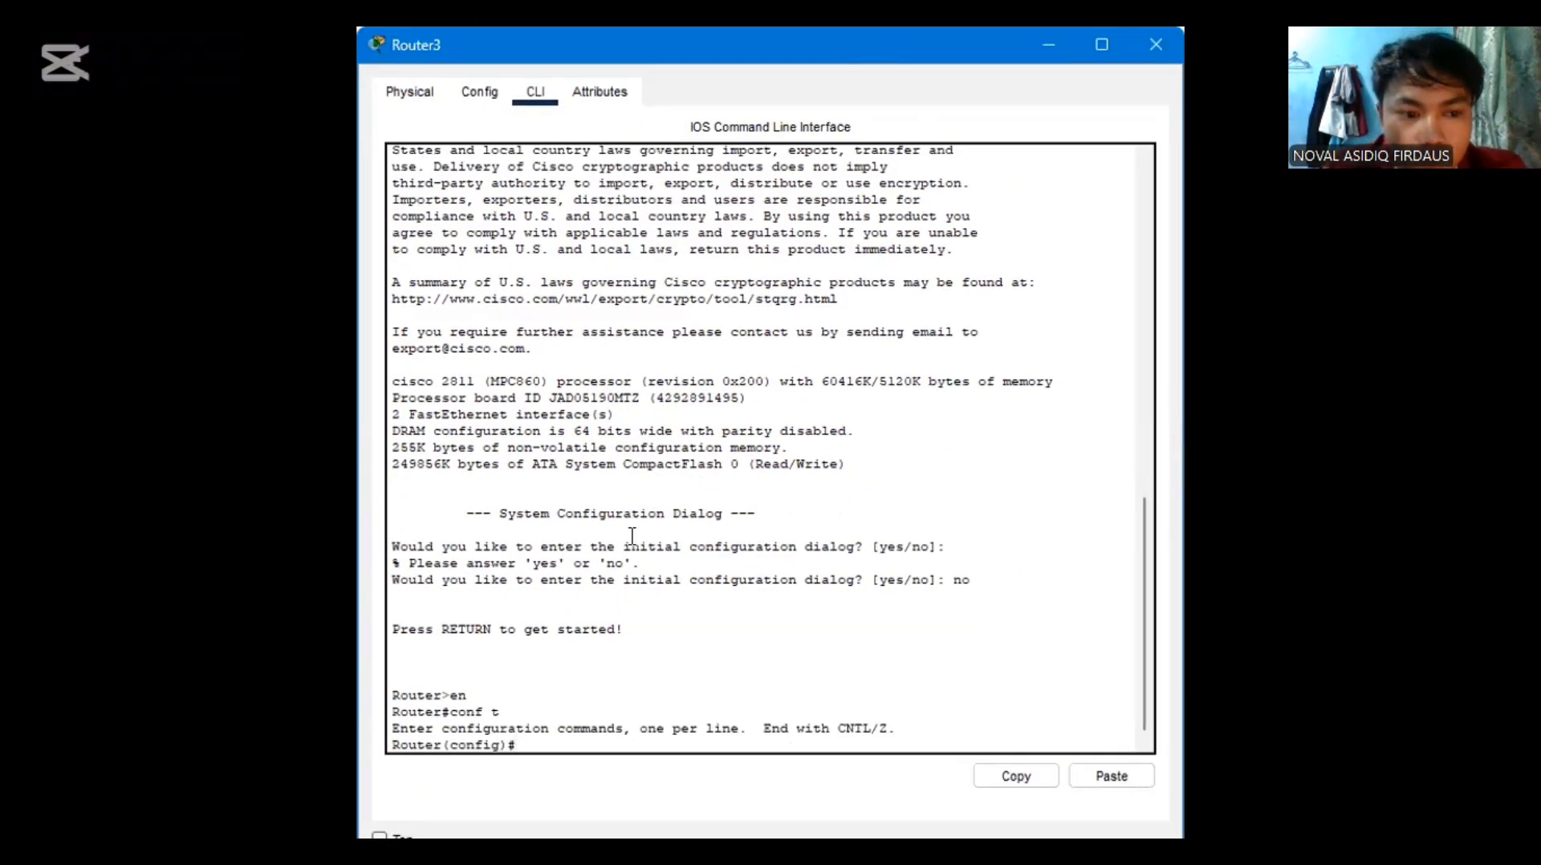
Enter the router's fa0/0 interface configuration and enable the interface with "no shutdown"
type("i")
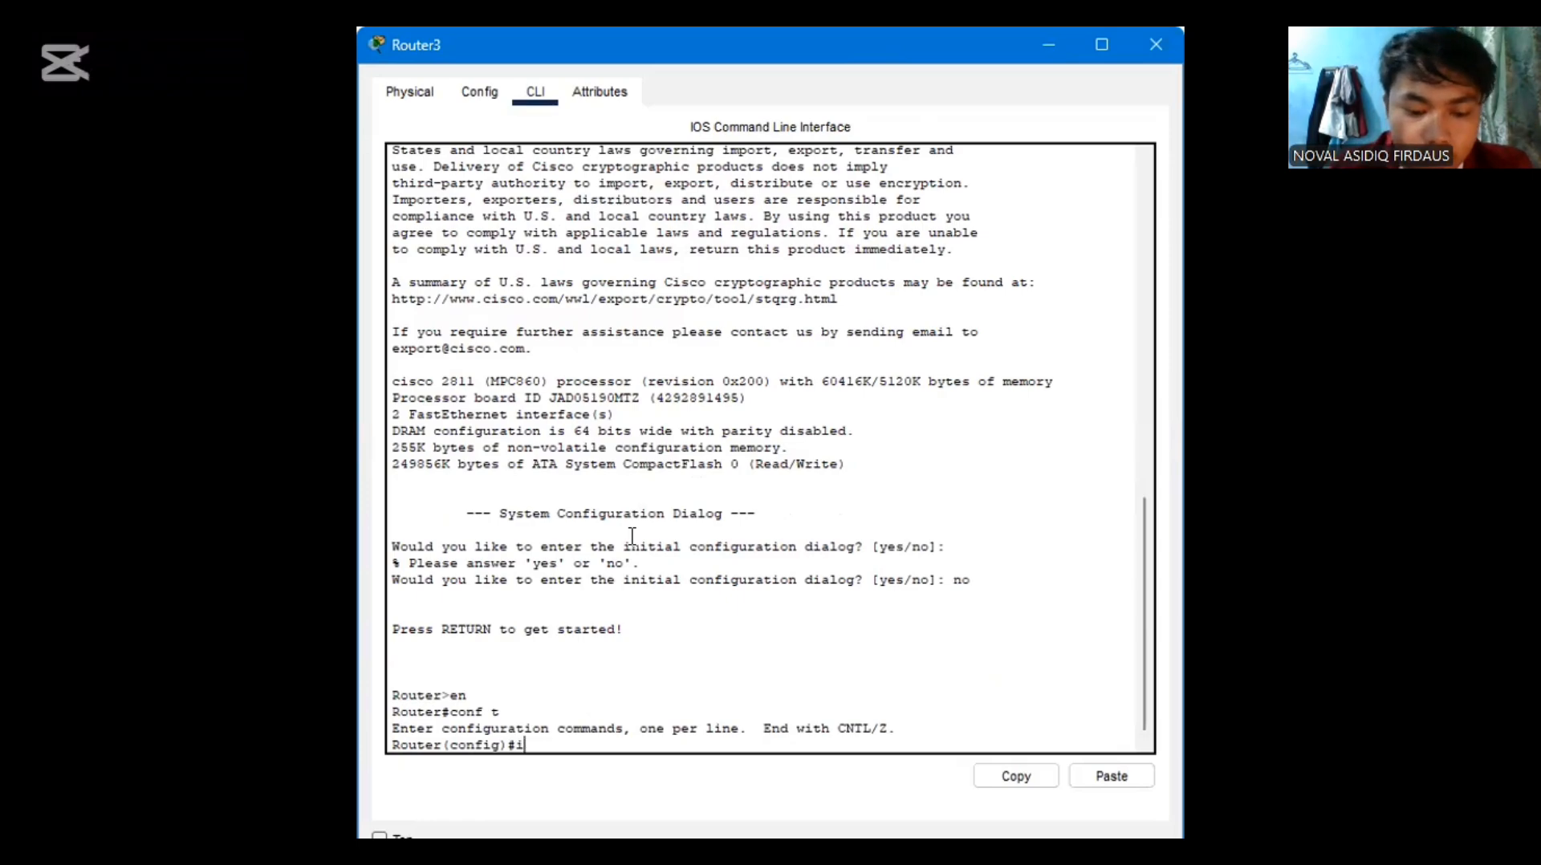
type("nt fa0/0")
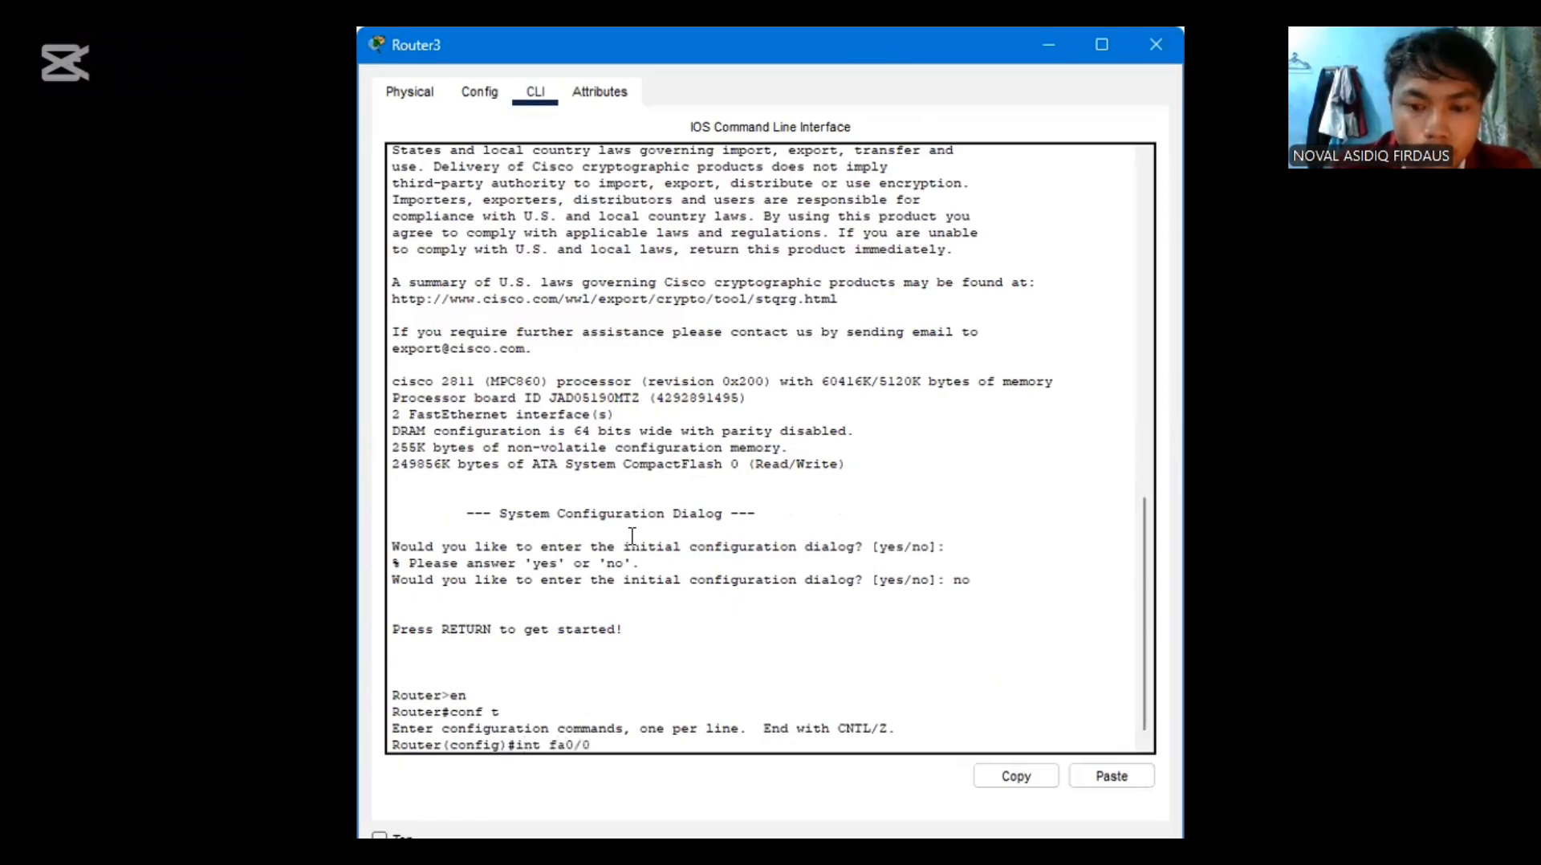
key("Return")
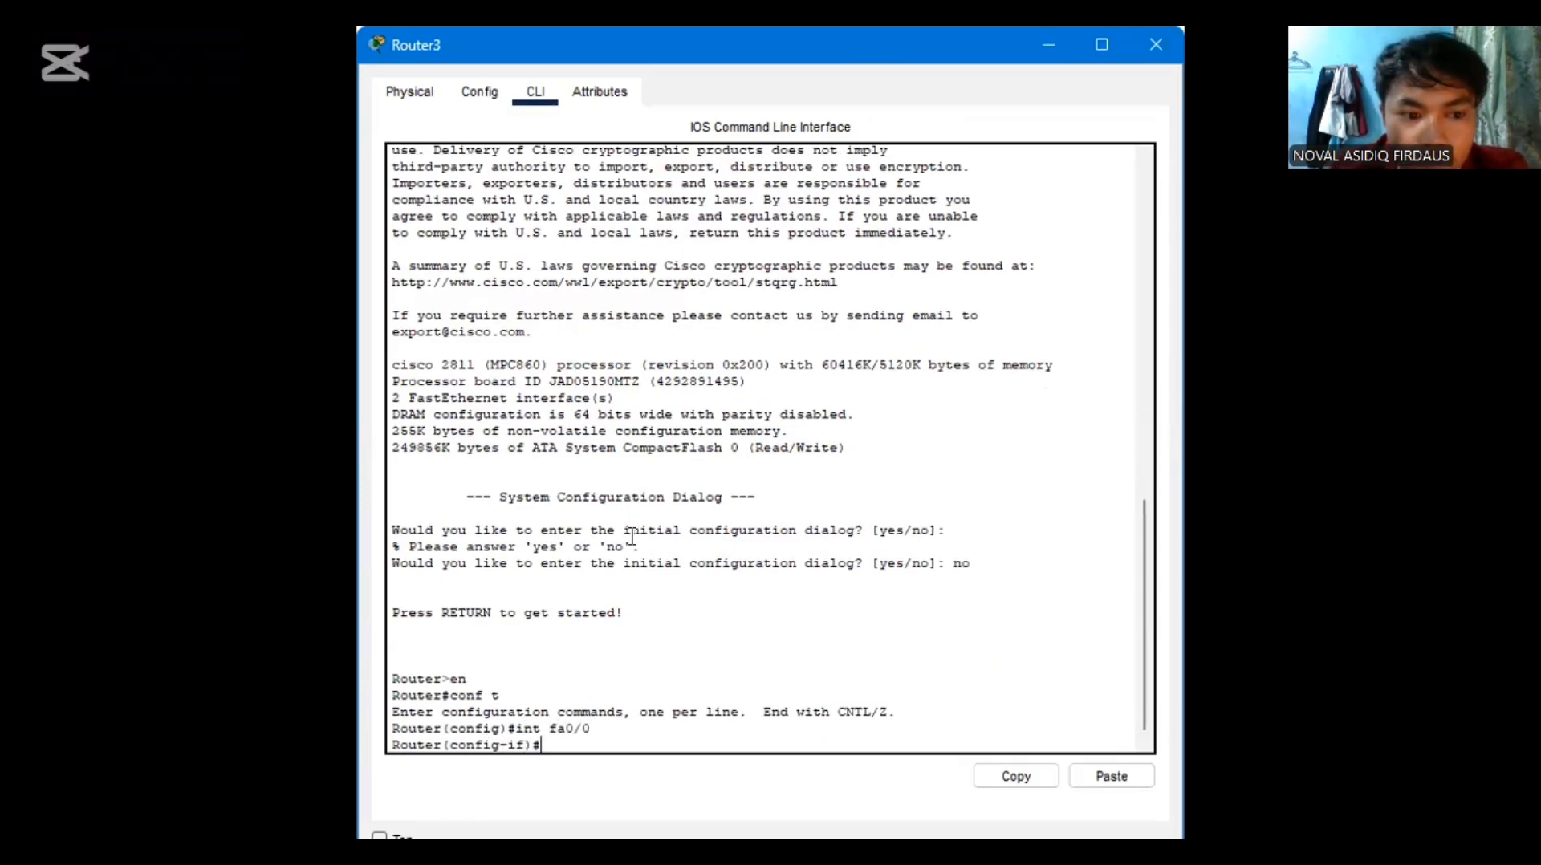
type("no sh")
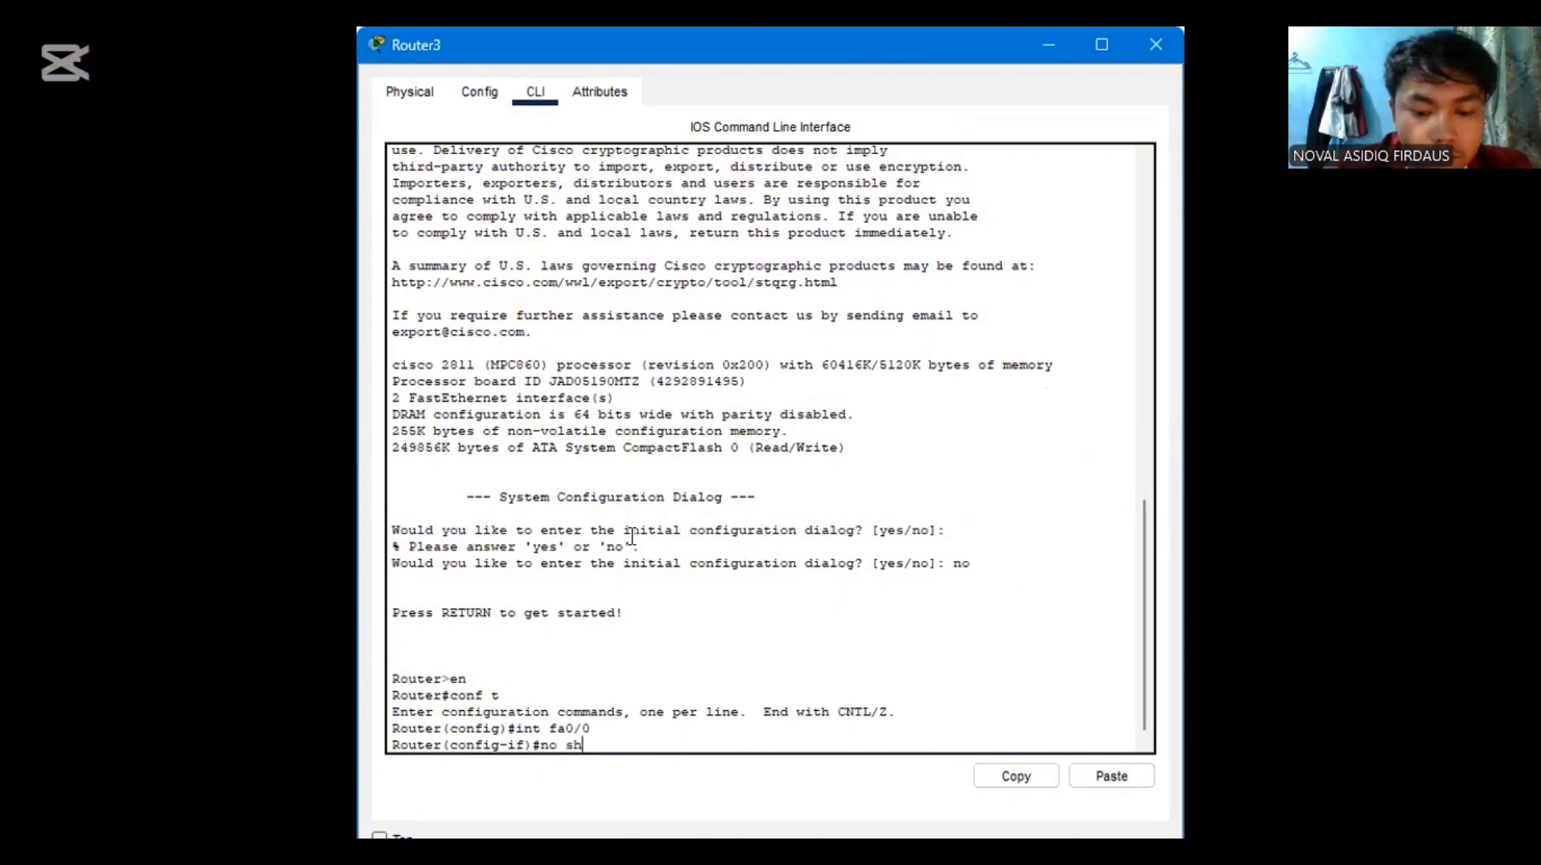
type("utdown")
key("Return")
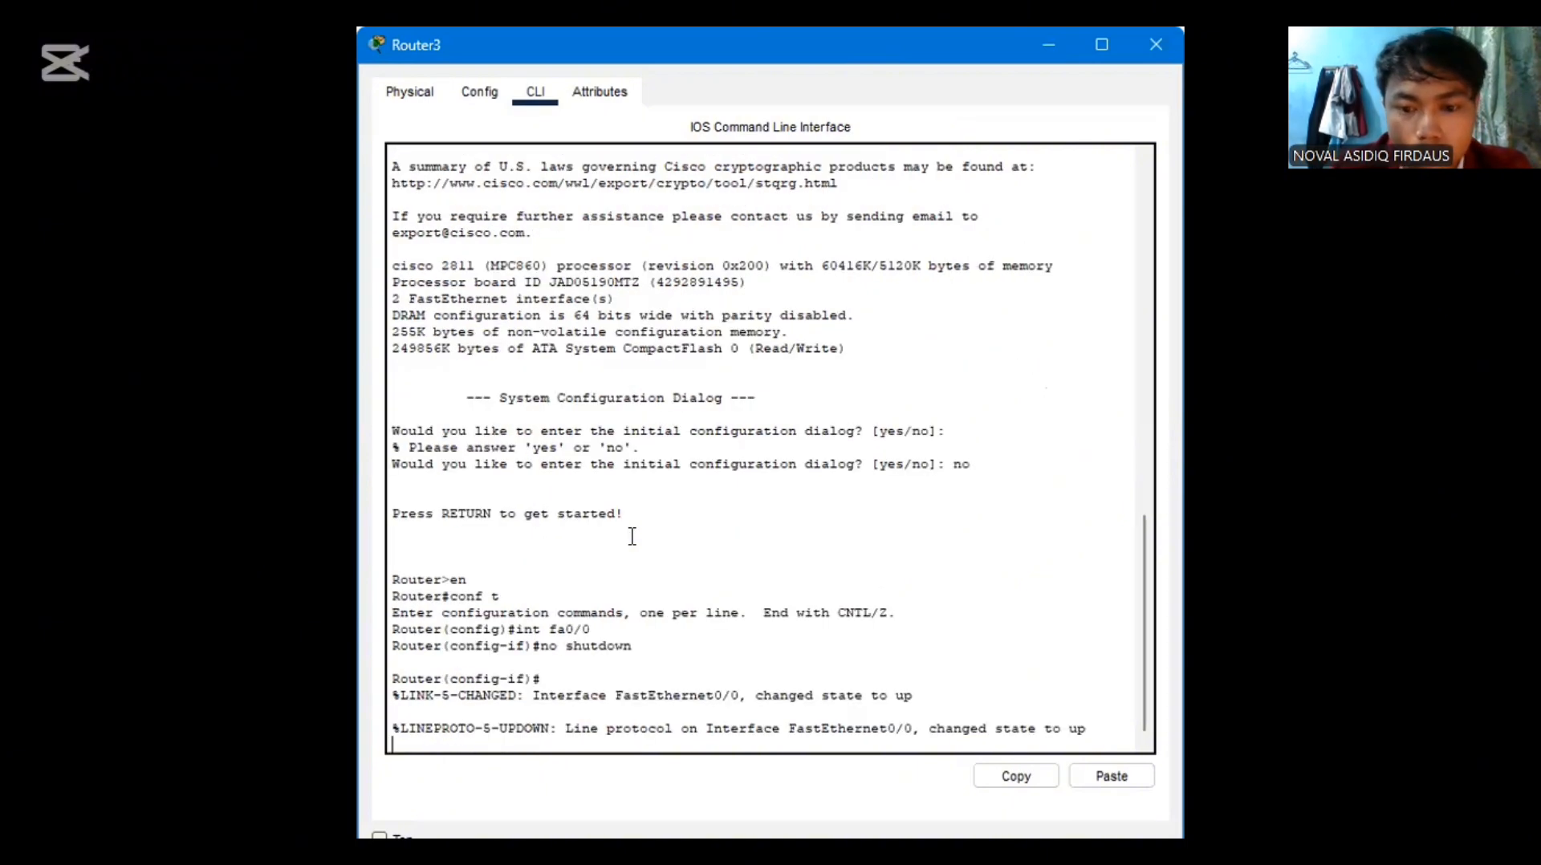
key("Return")
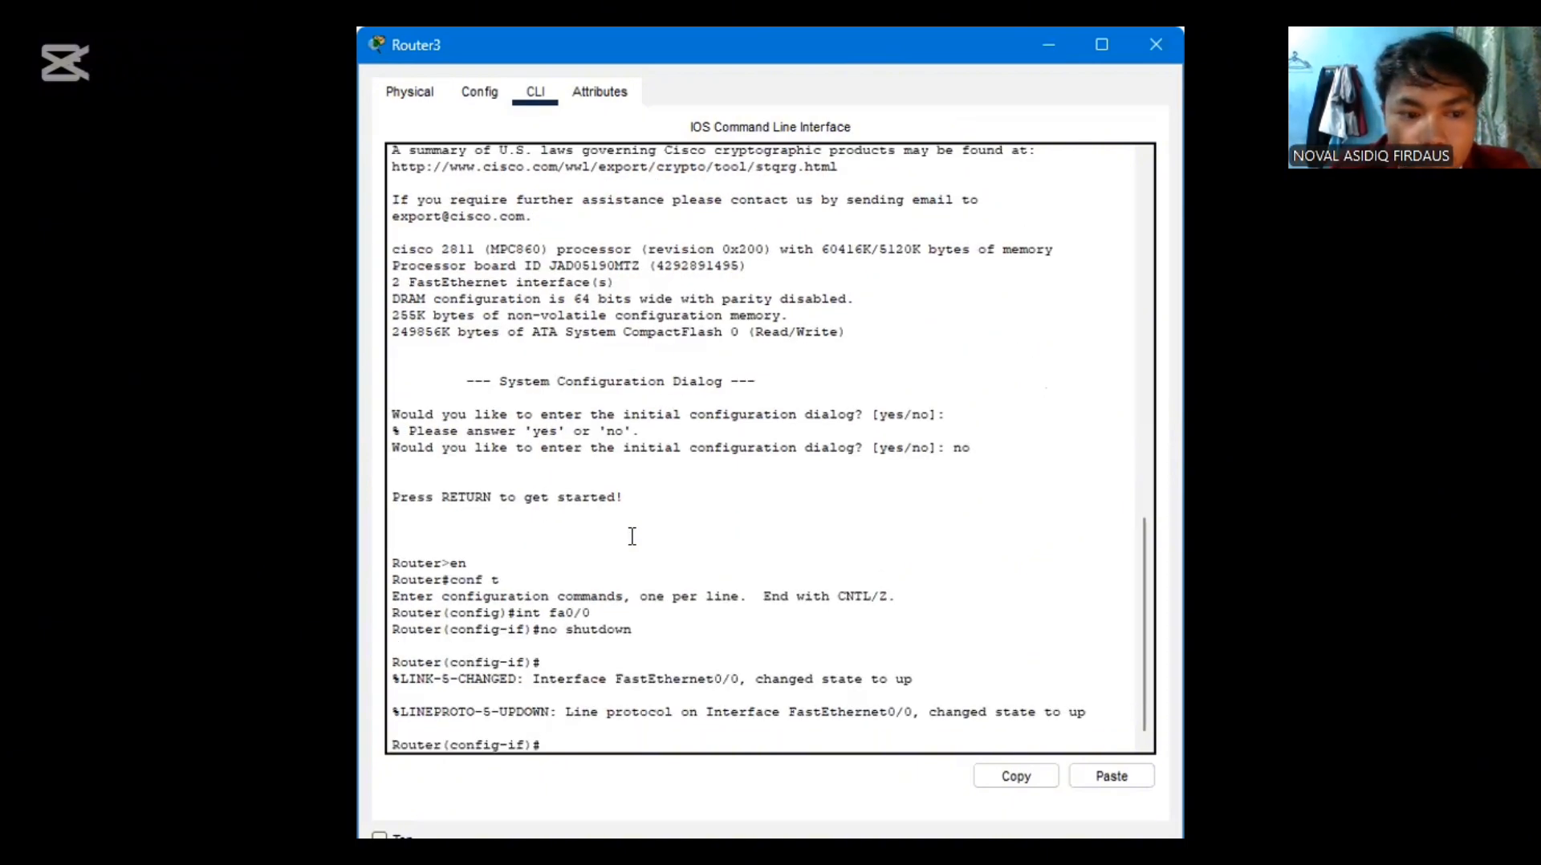
Assign the router's fa0/0 interface the address 192.168.1.1 with mask 255.255.255.0 using "ip address"
type("ip")
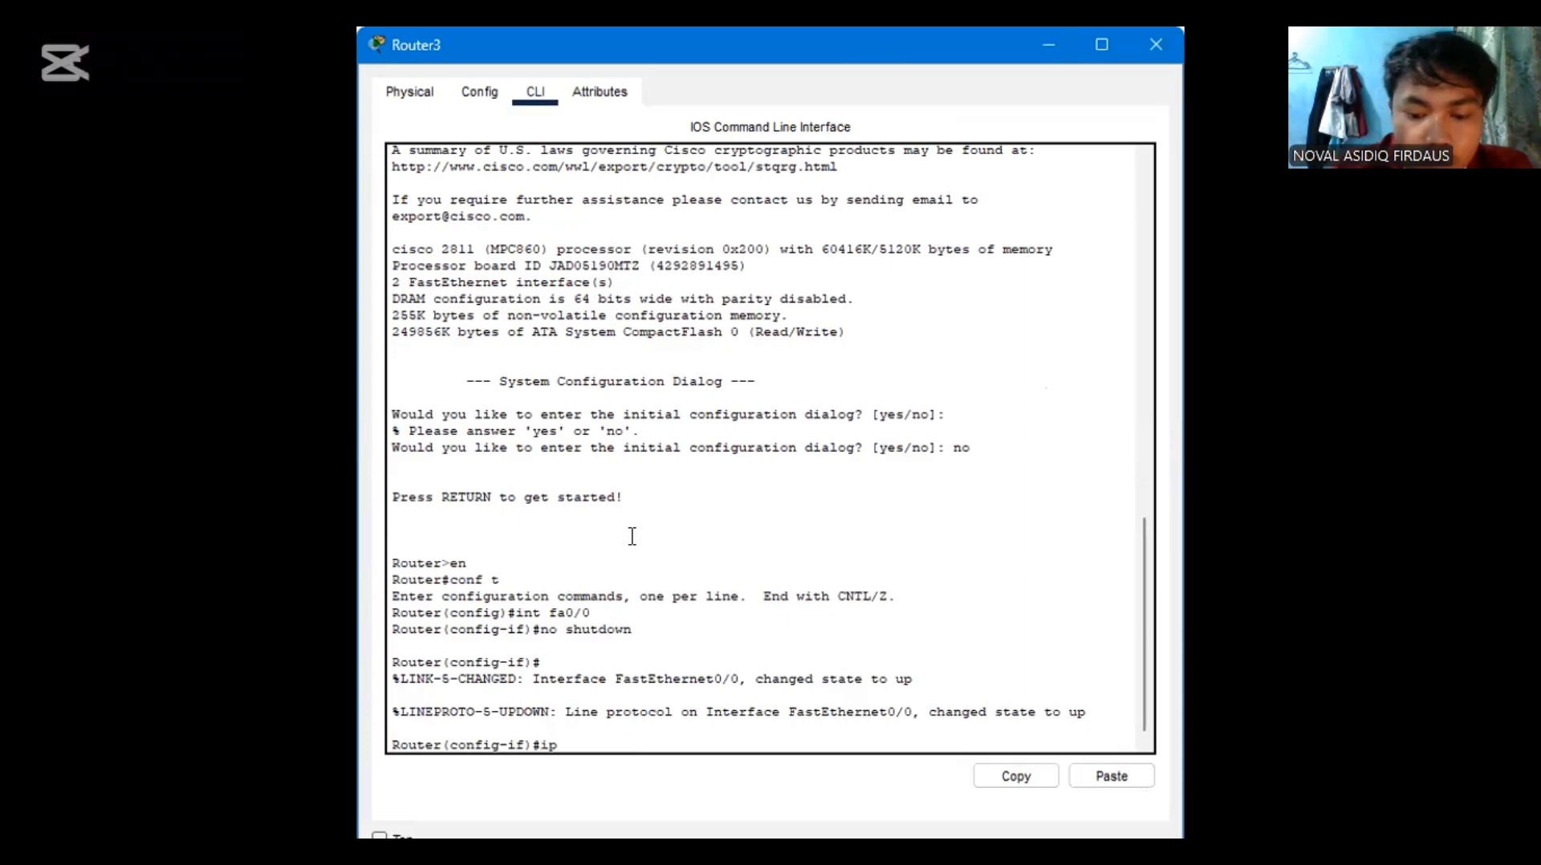
type(" adress")
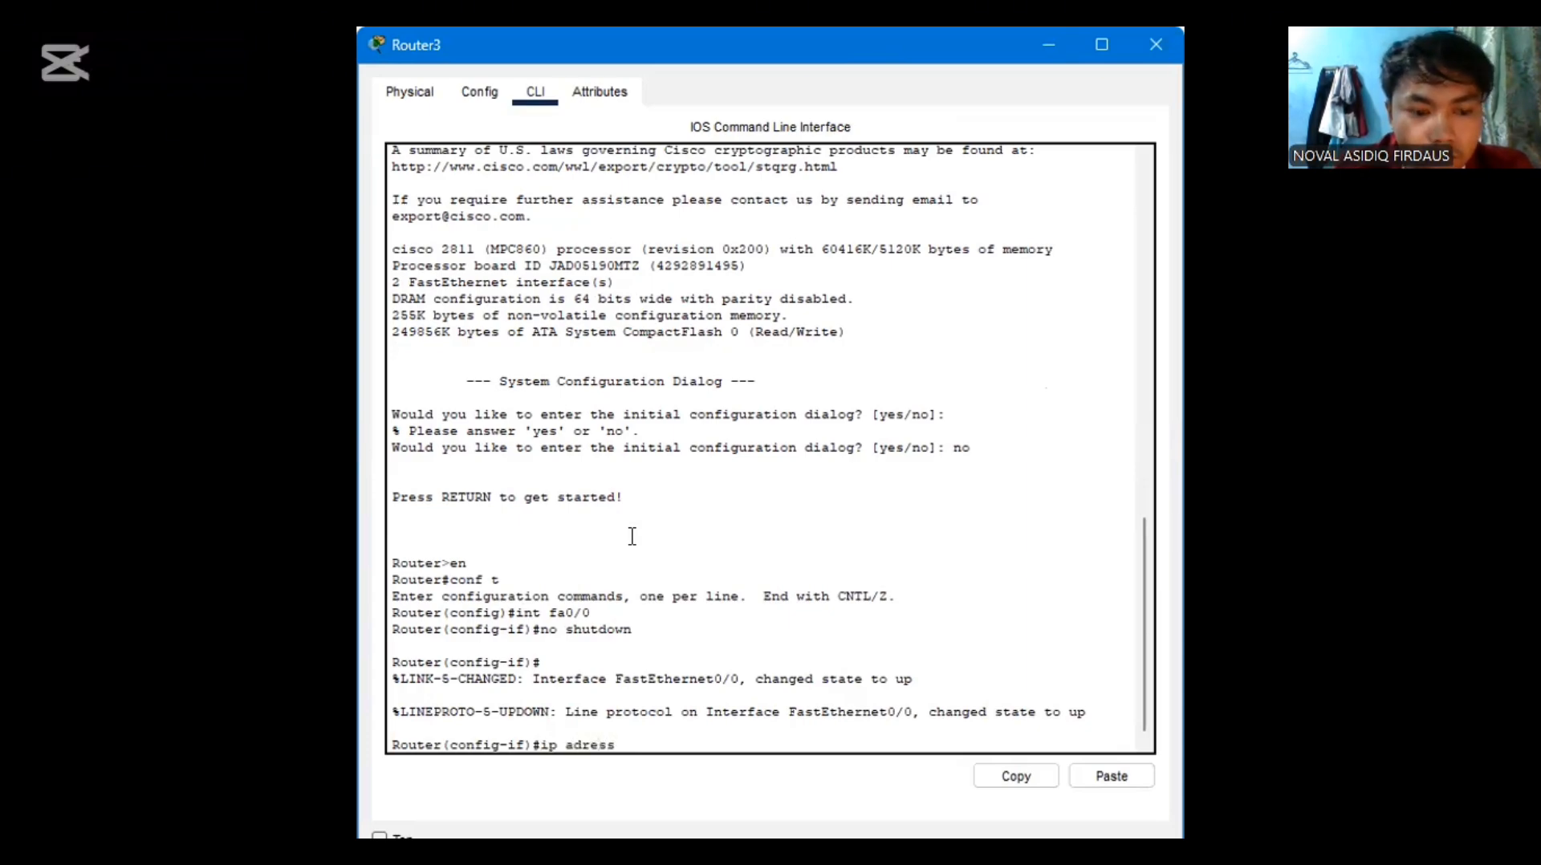
type(" 192.1")
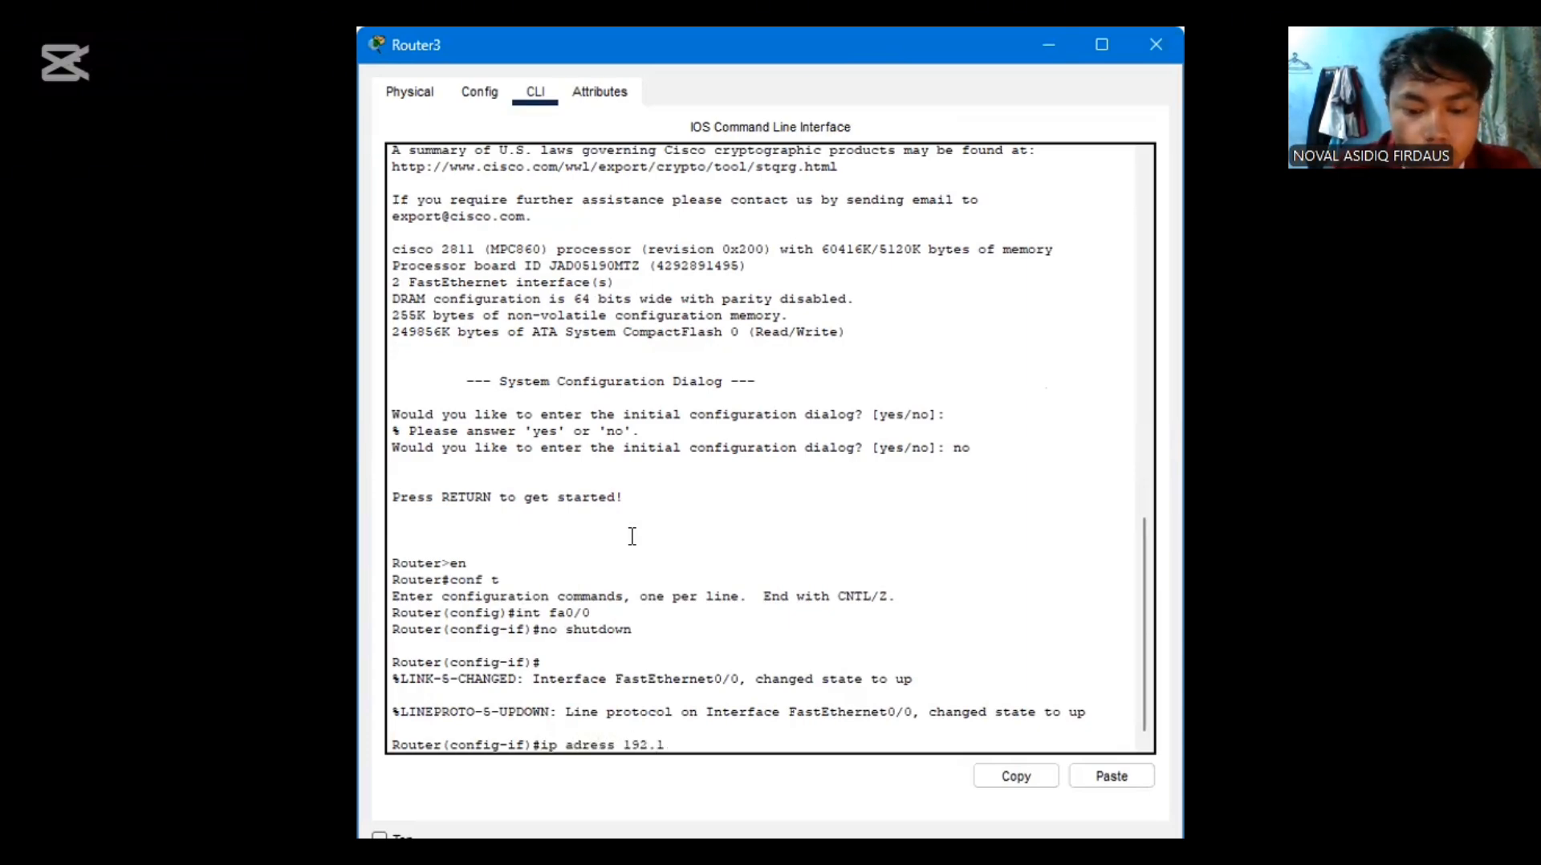
type("68.1.1")
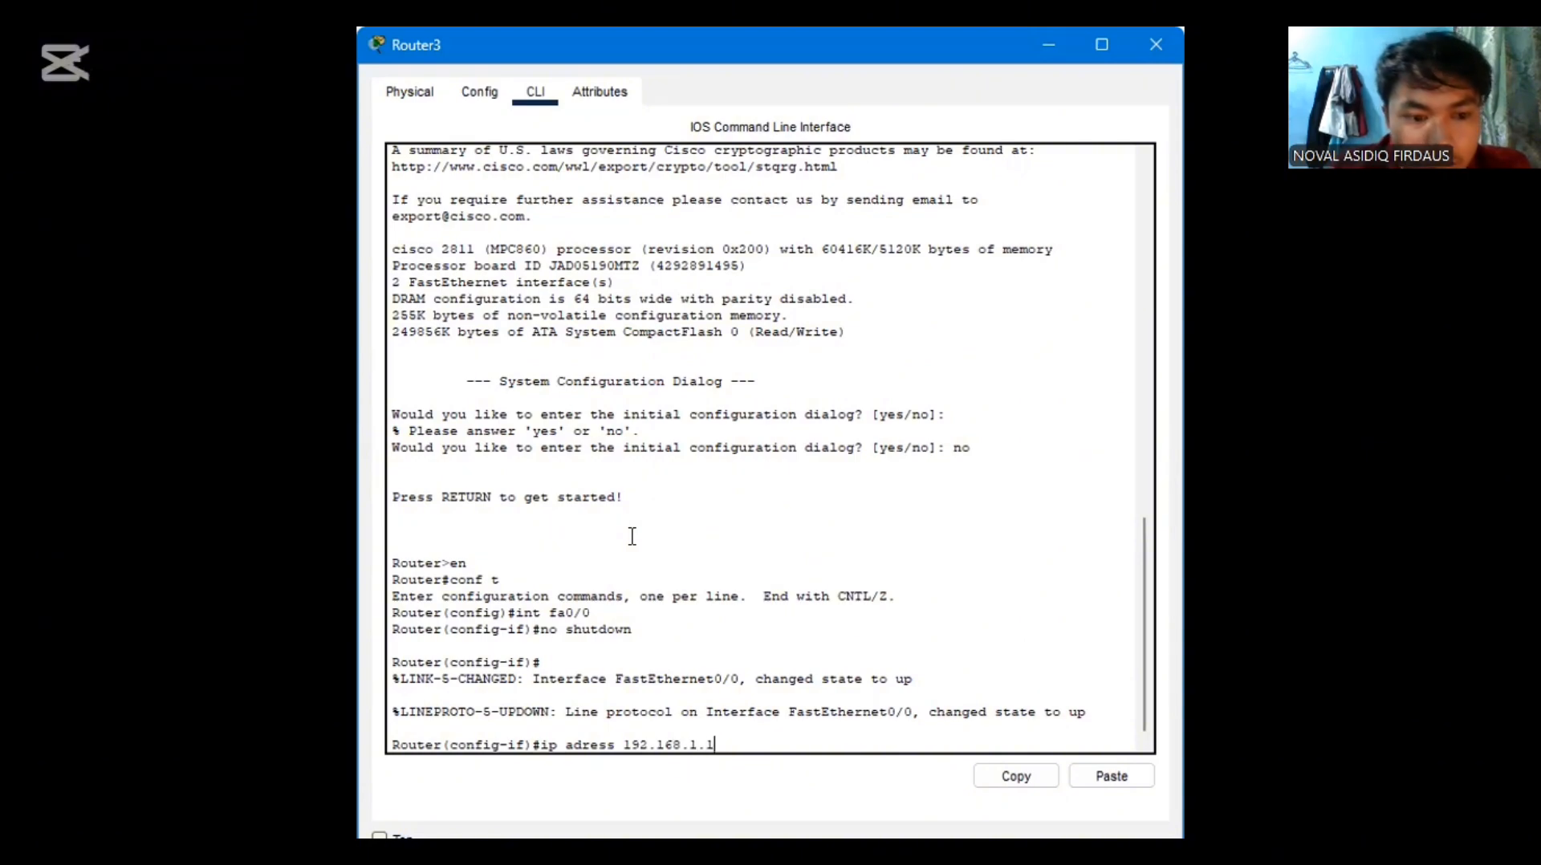
type(" 255.")
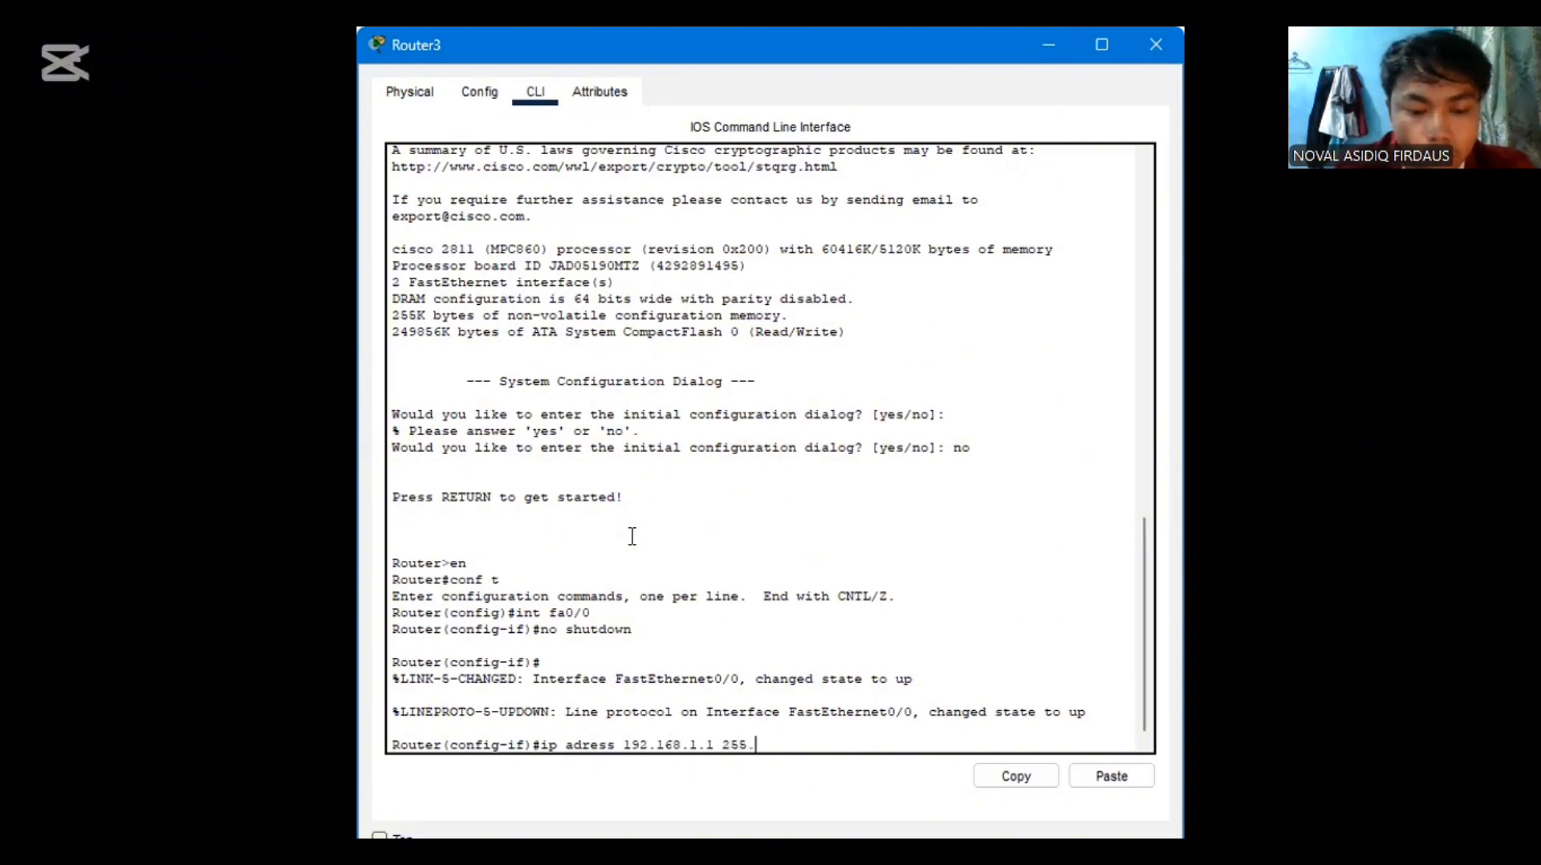
type("255.255.")
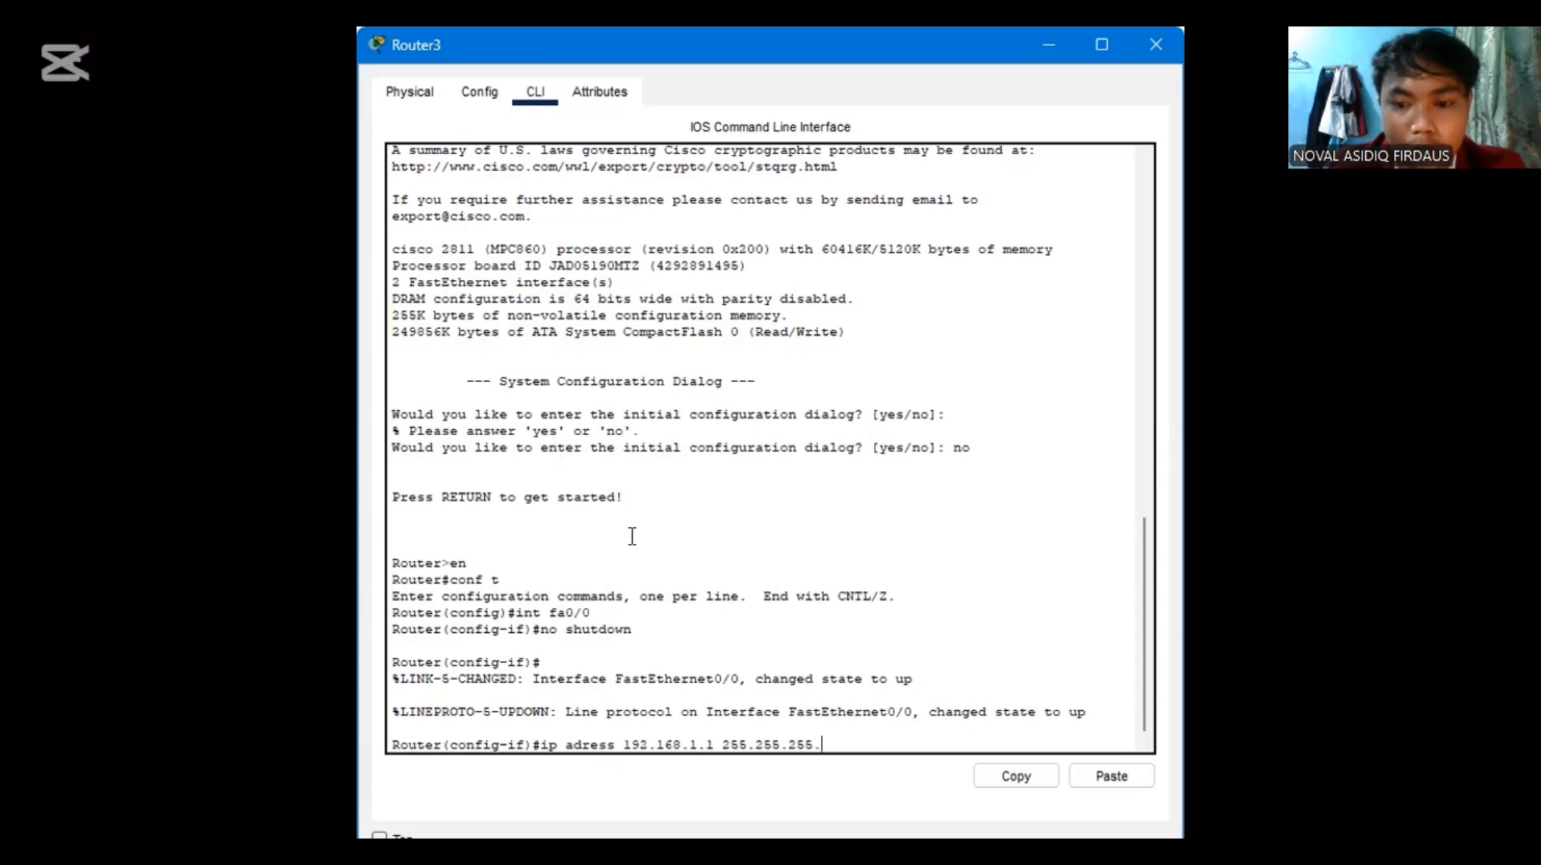
type("0")
key("Return")
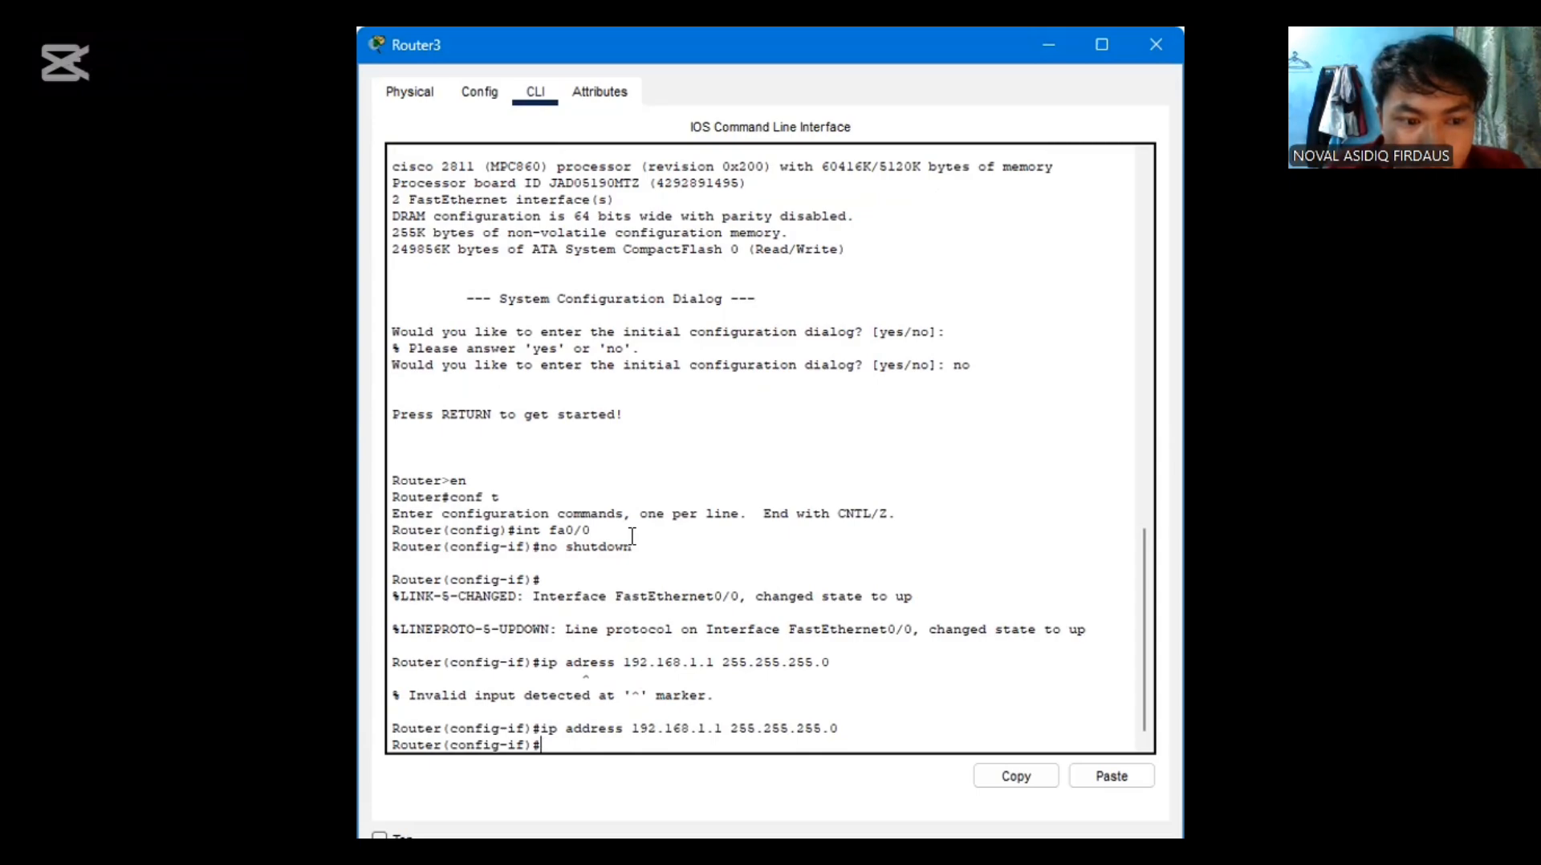
Create the router's fa0/0.10 subinterface and enter its configuration with "int fa0/0.10"
type("n")
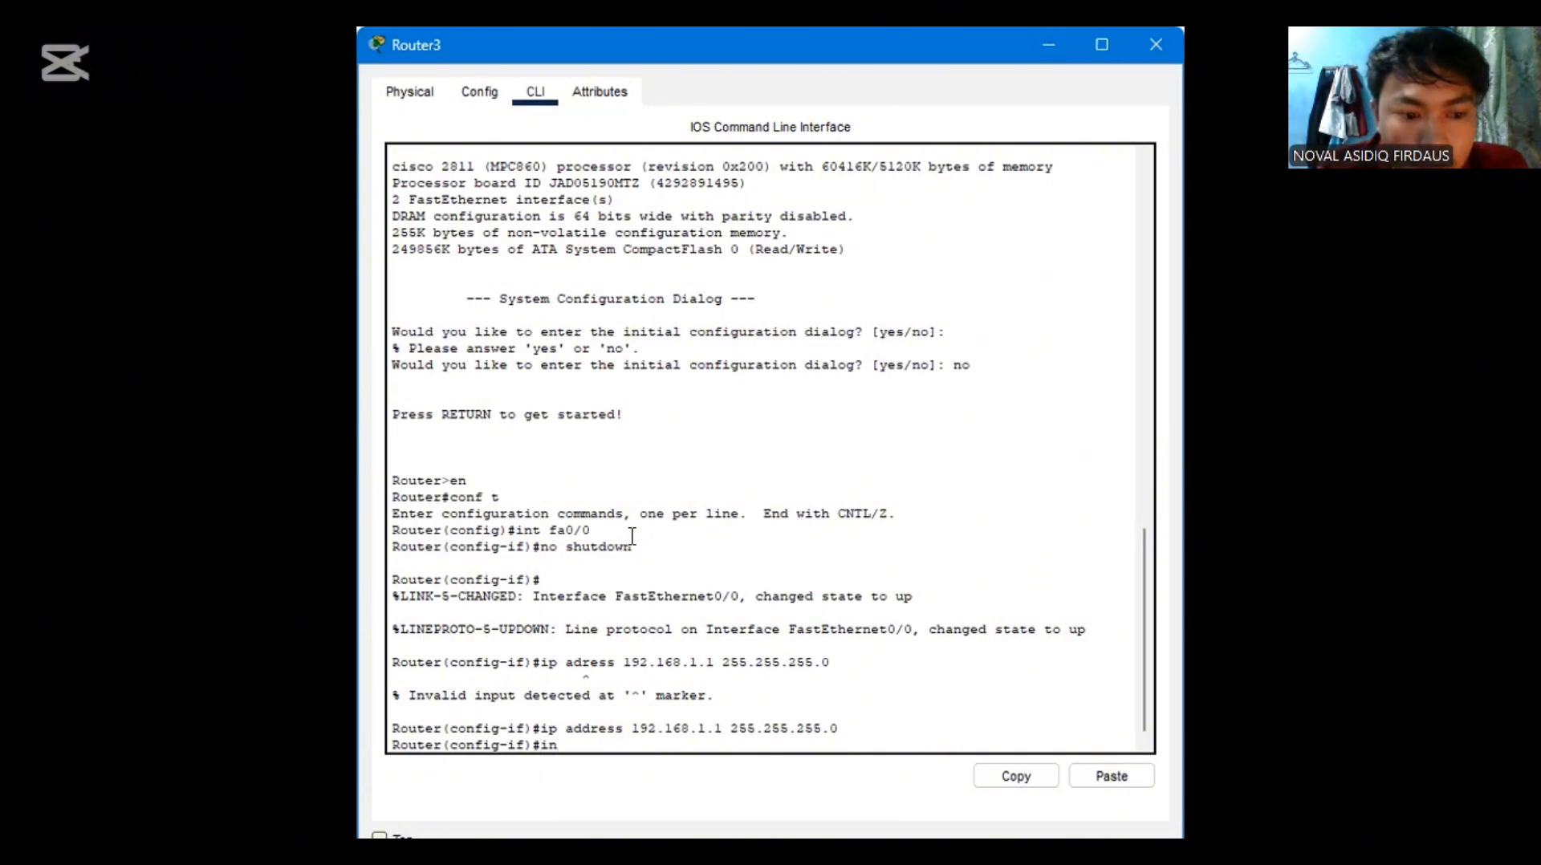
type("t fa")
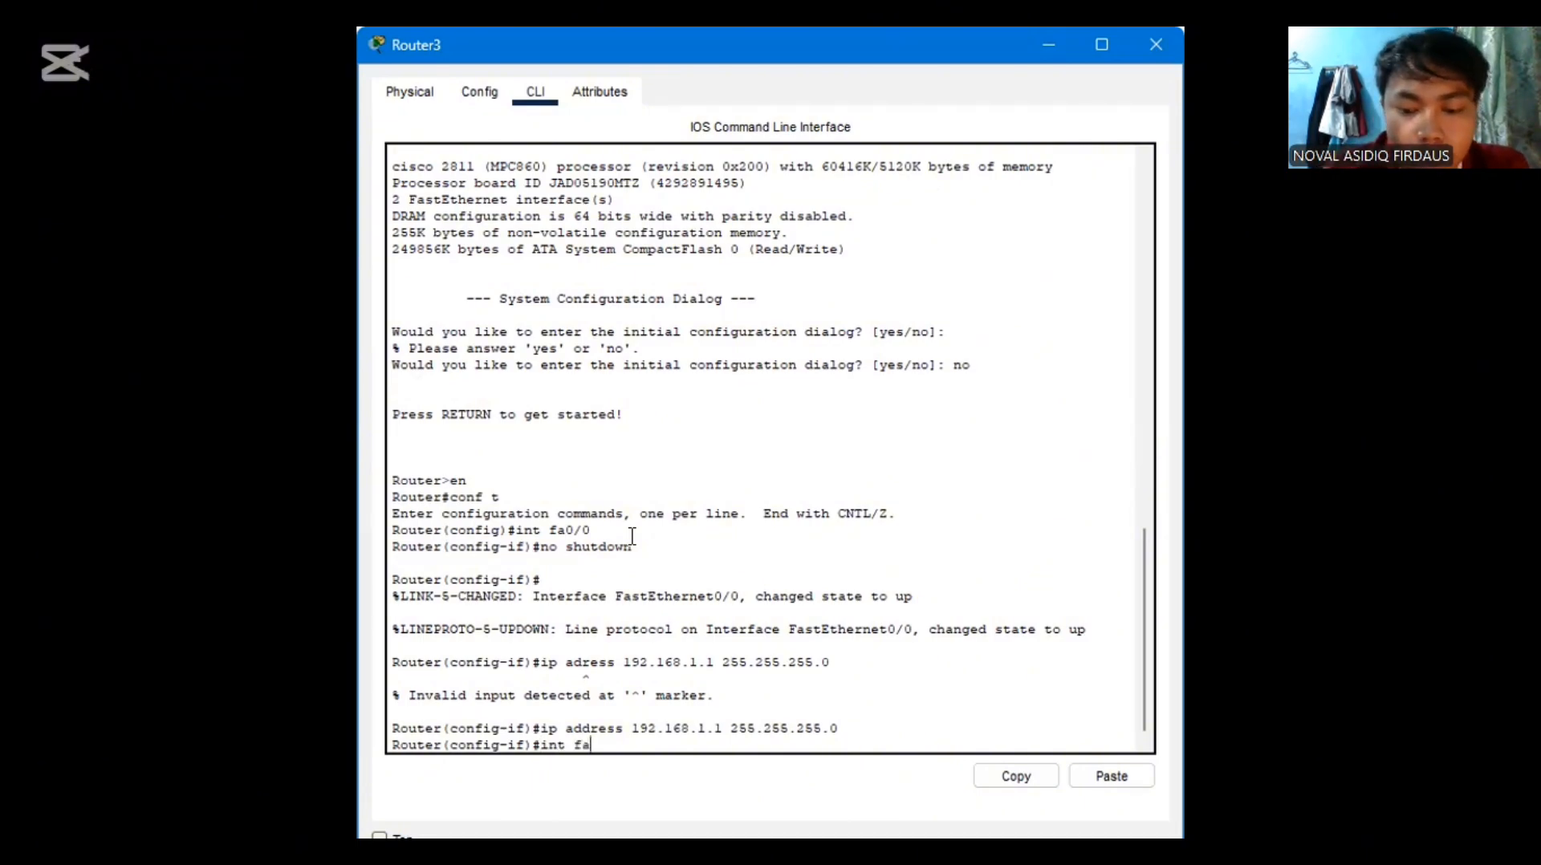
type("0/0")
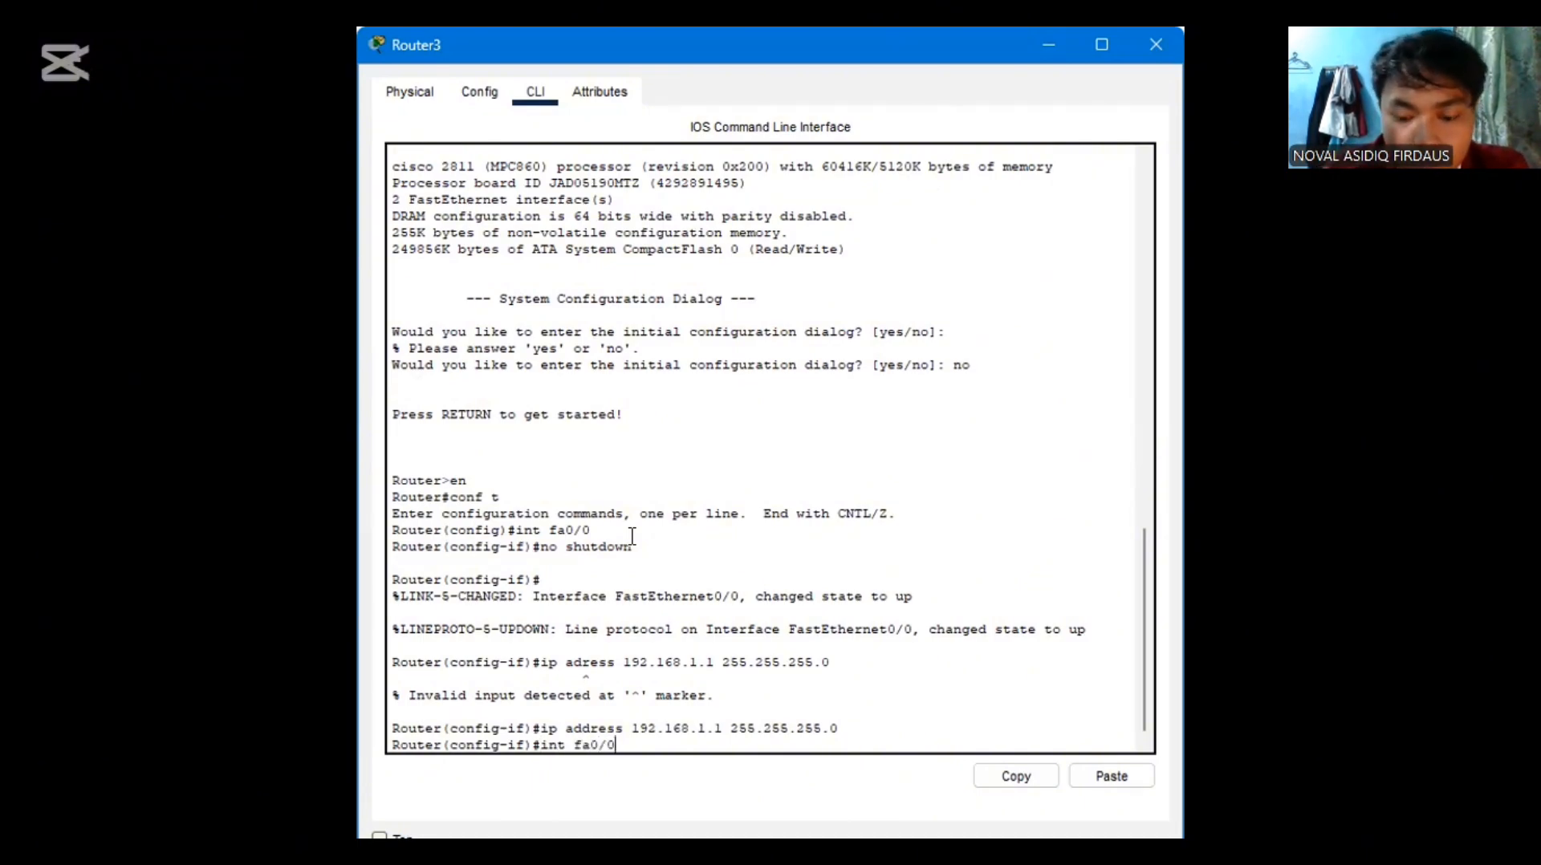
type(".10")
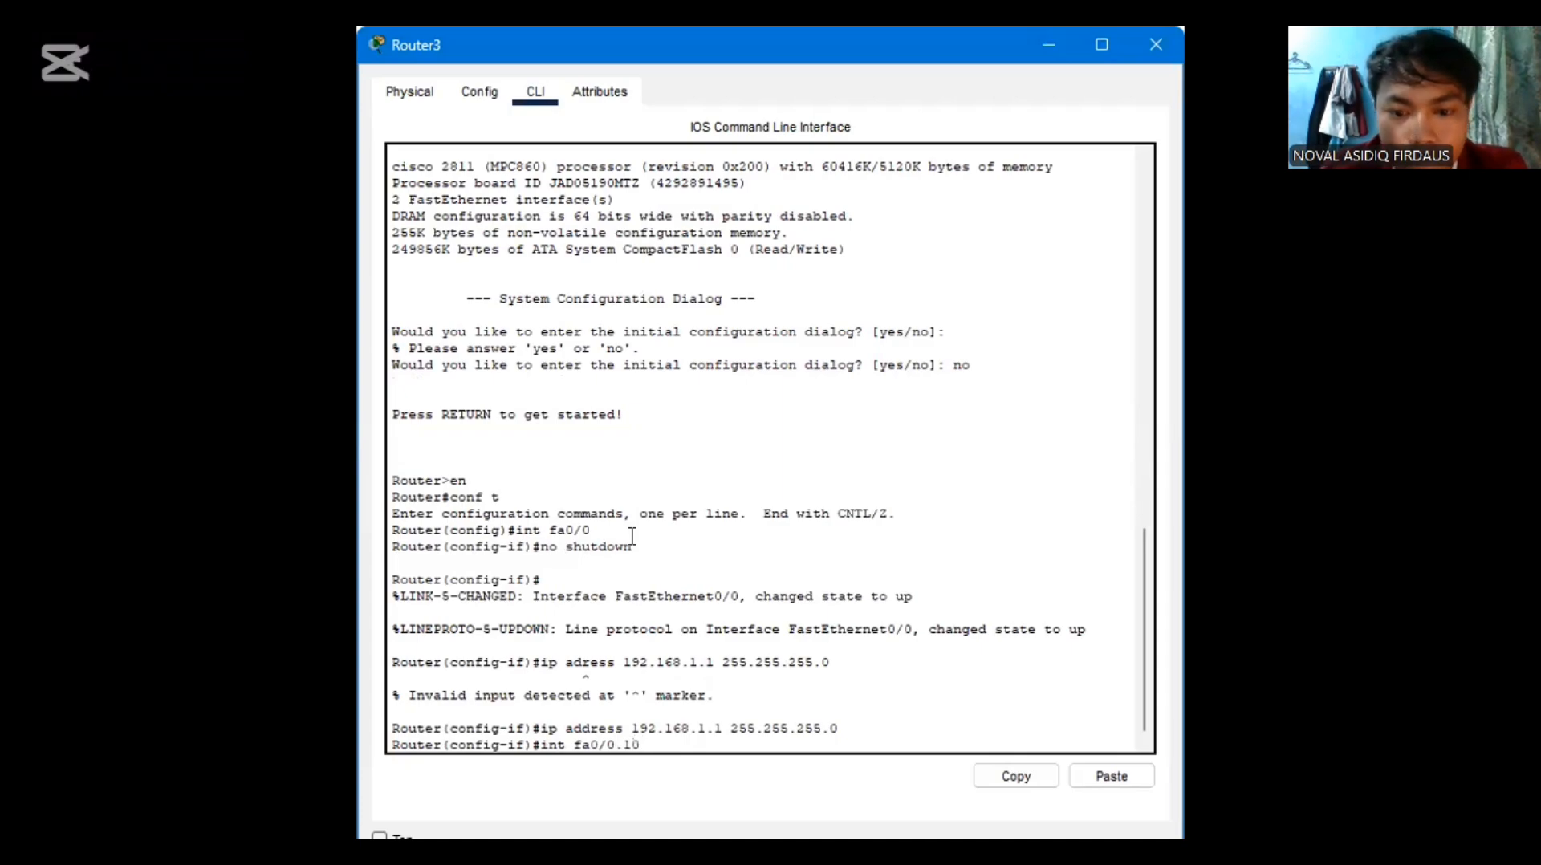
key("Return")
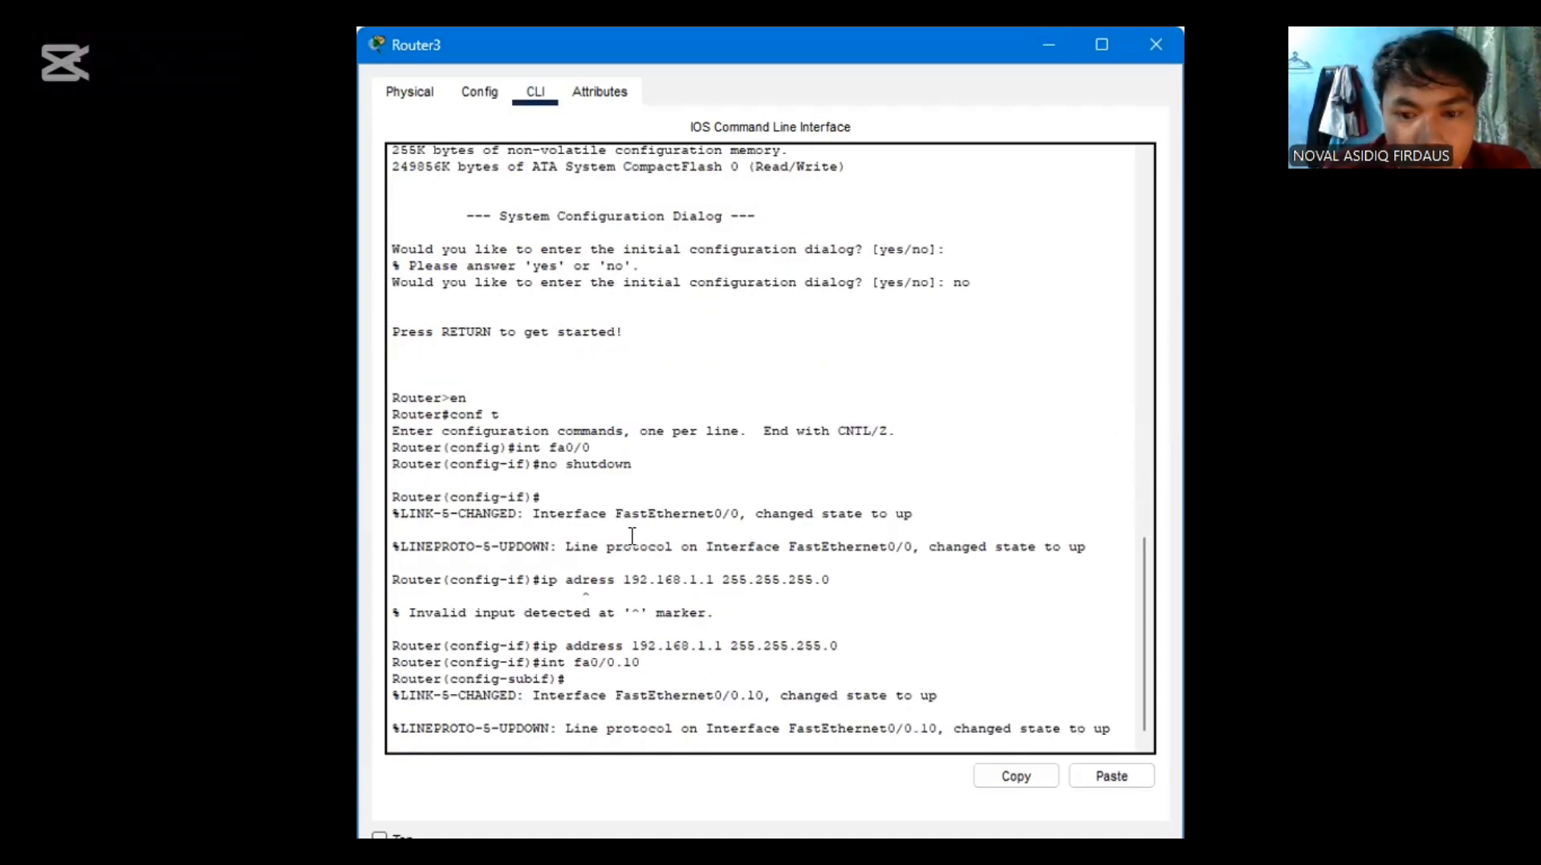
key("Return")
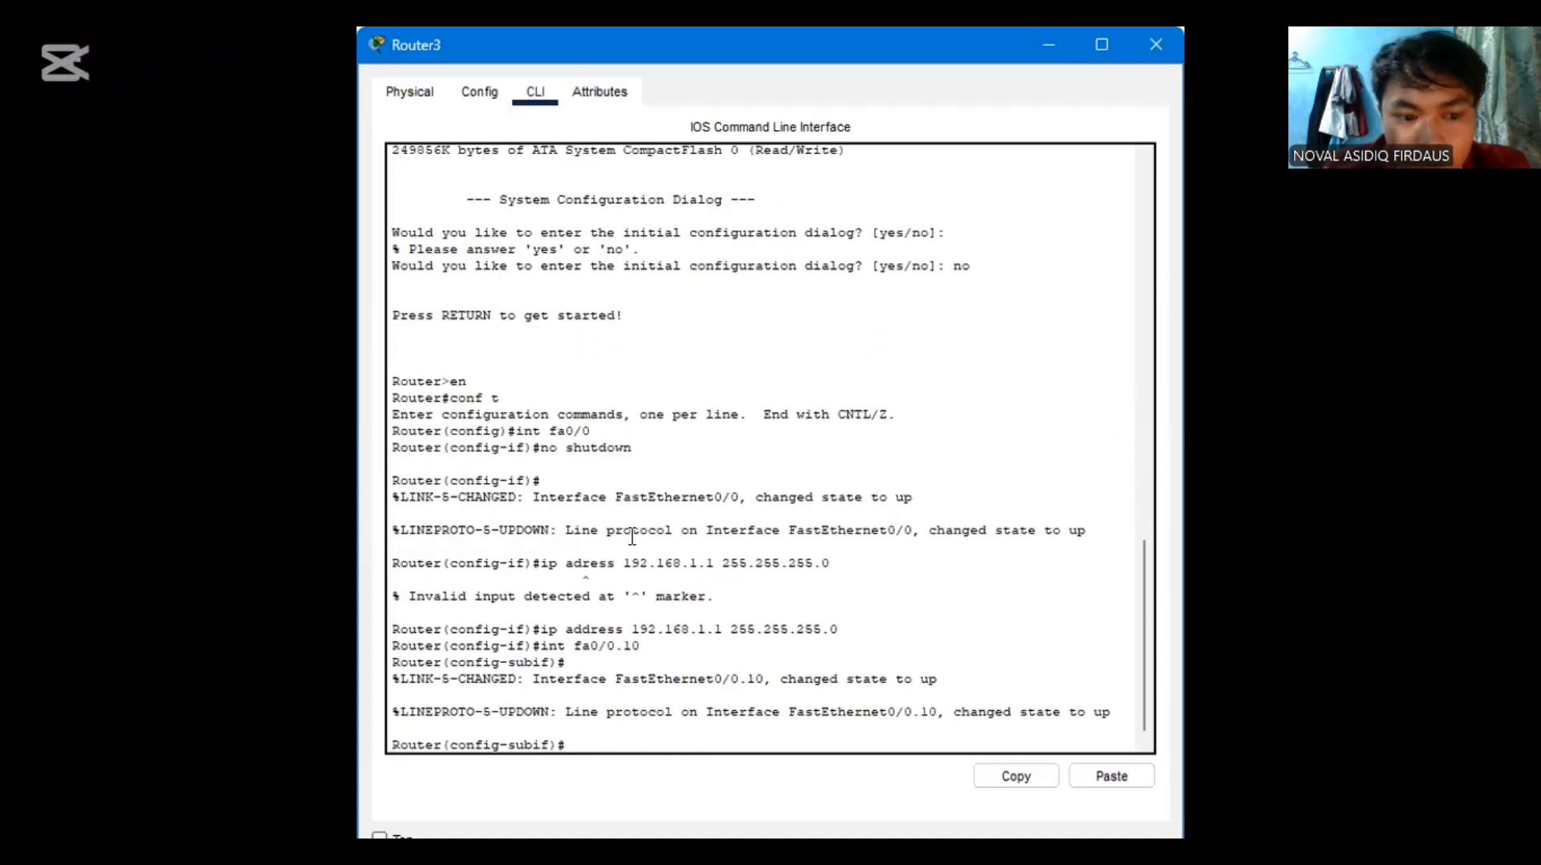
Tag the fa0/0.10 subinterface for VLAN 10 with "encapsulation dot1q 10"
type("e")
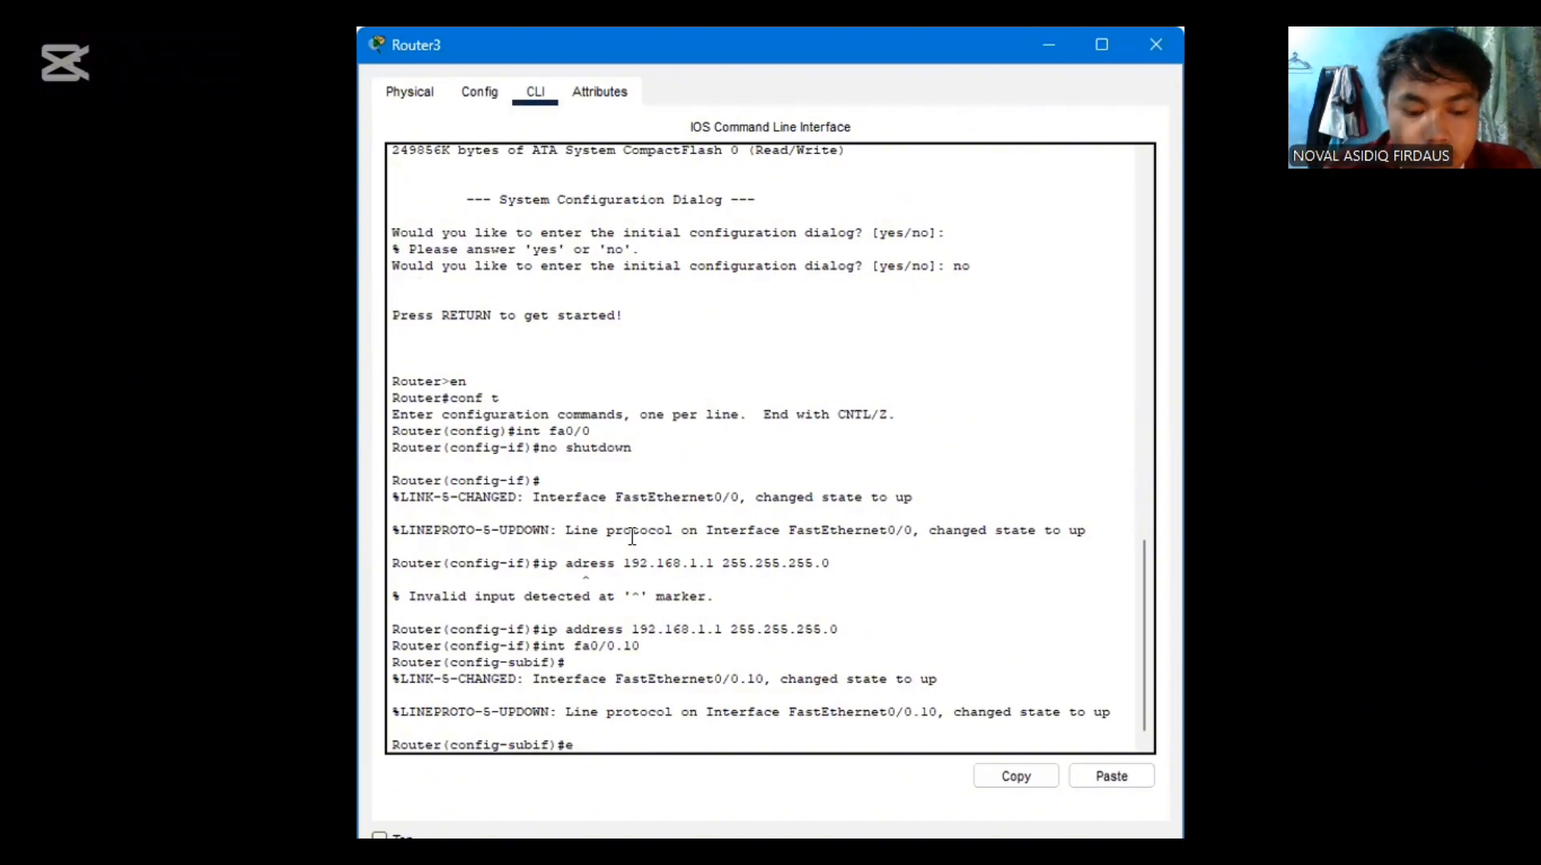
type("ncapsulatiom dotlq 10")
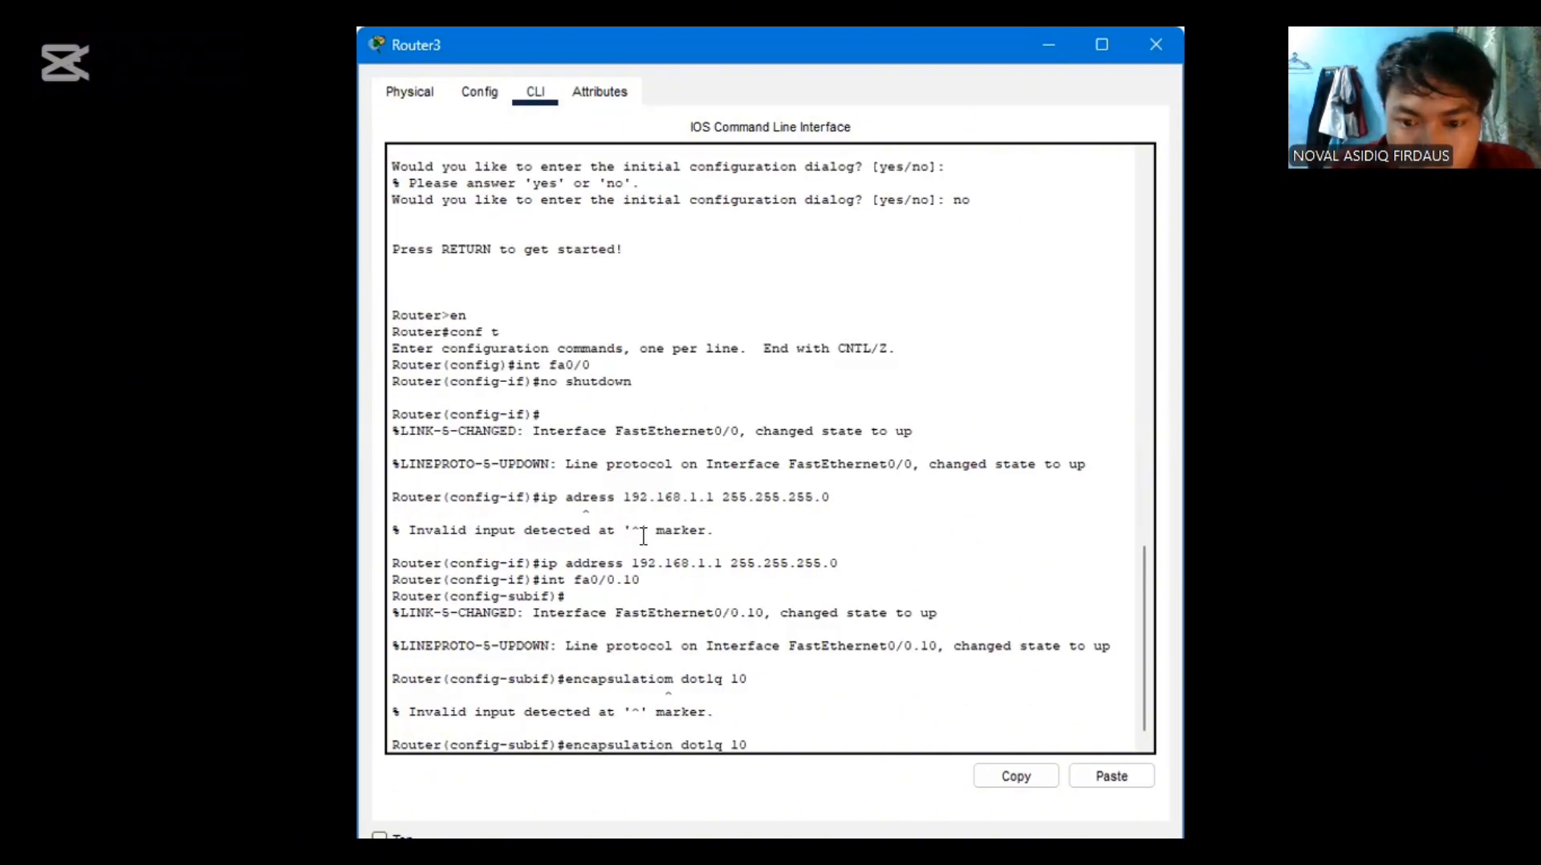
key("Return")
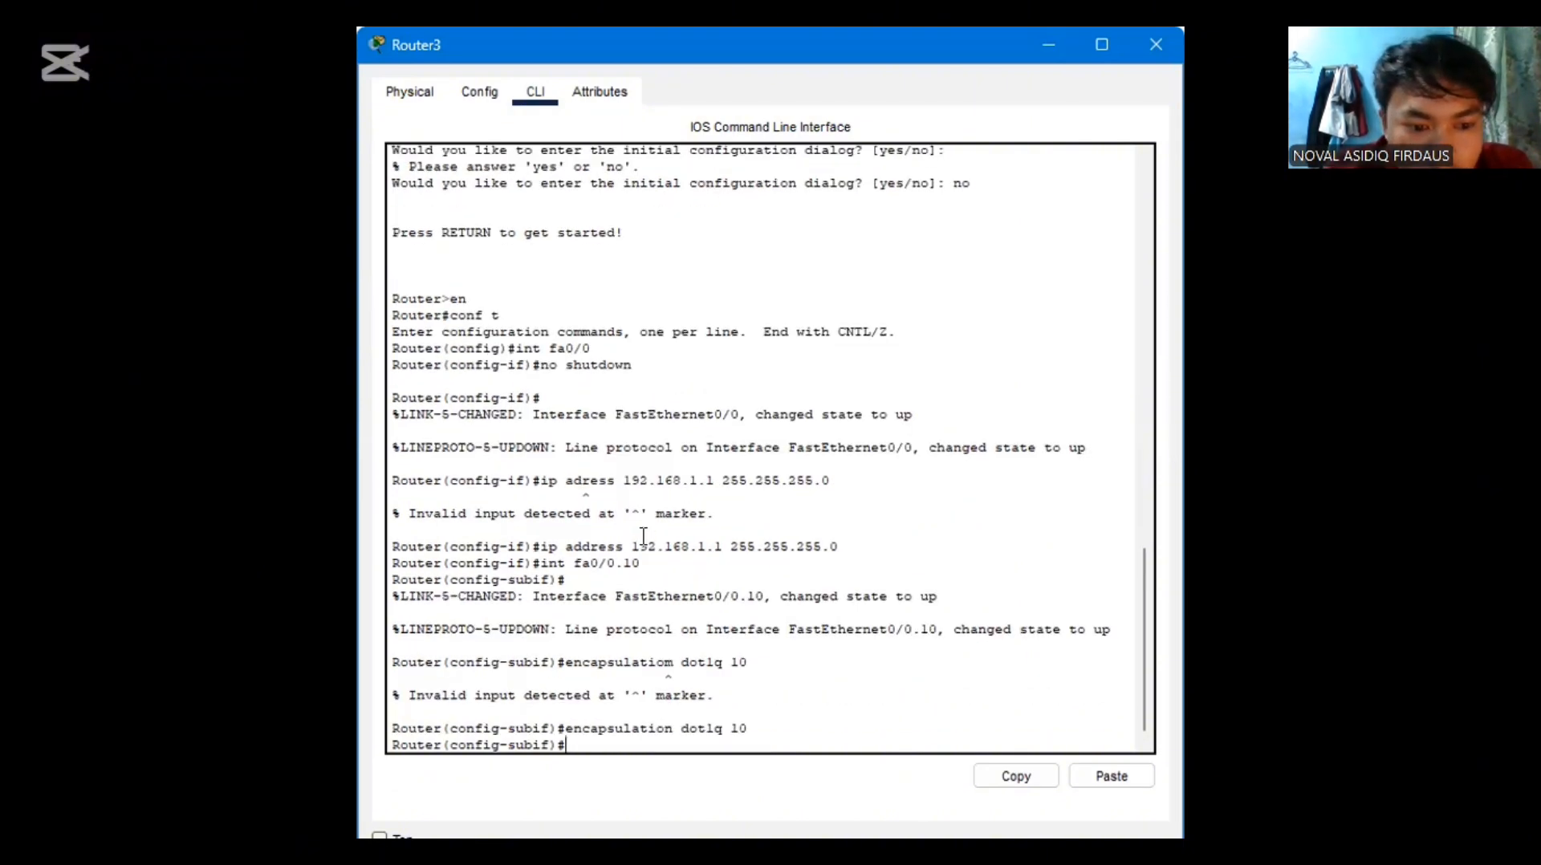
Give the fa0/0.10 subinterface the address 192.168.10.1 with mask 255.255.255.0, and exit to global configuration mode
type("ip")
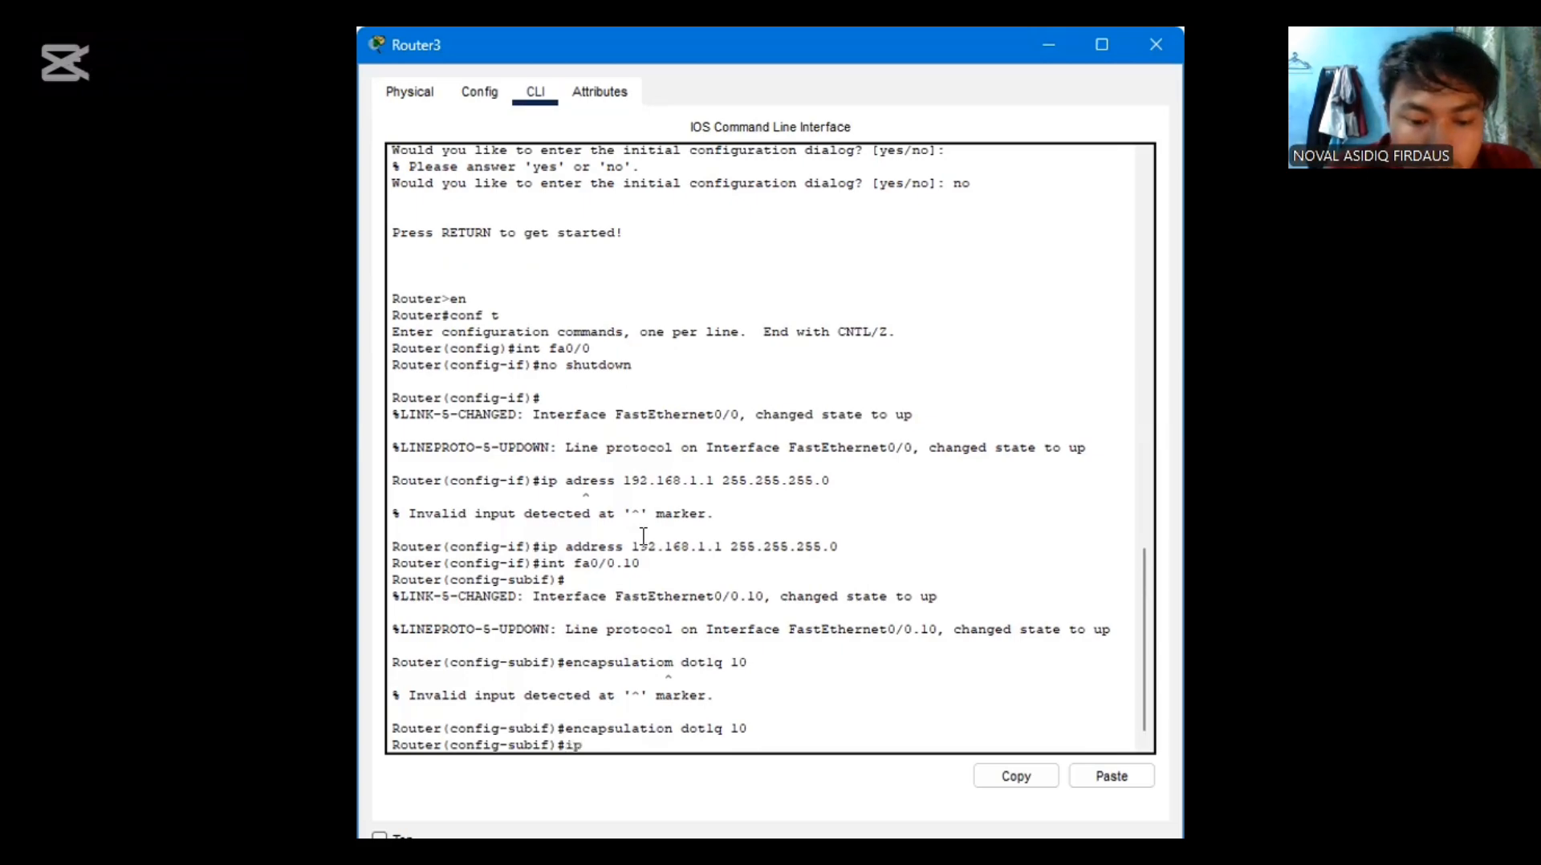
type(" address")
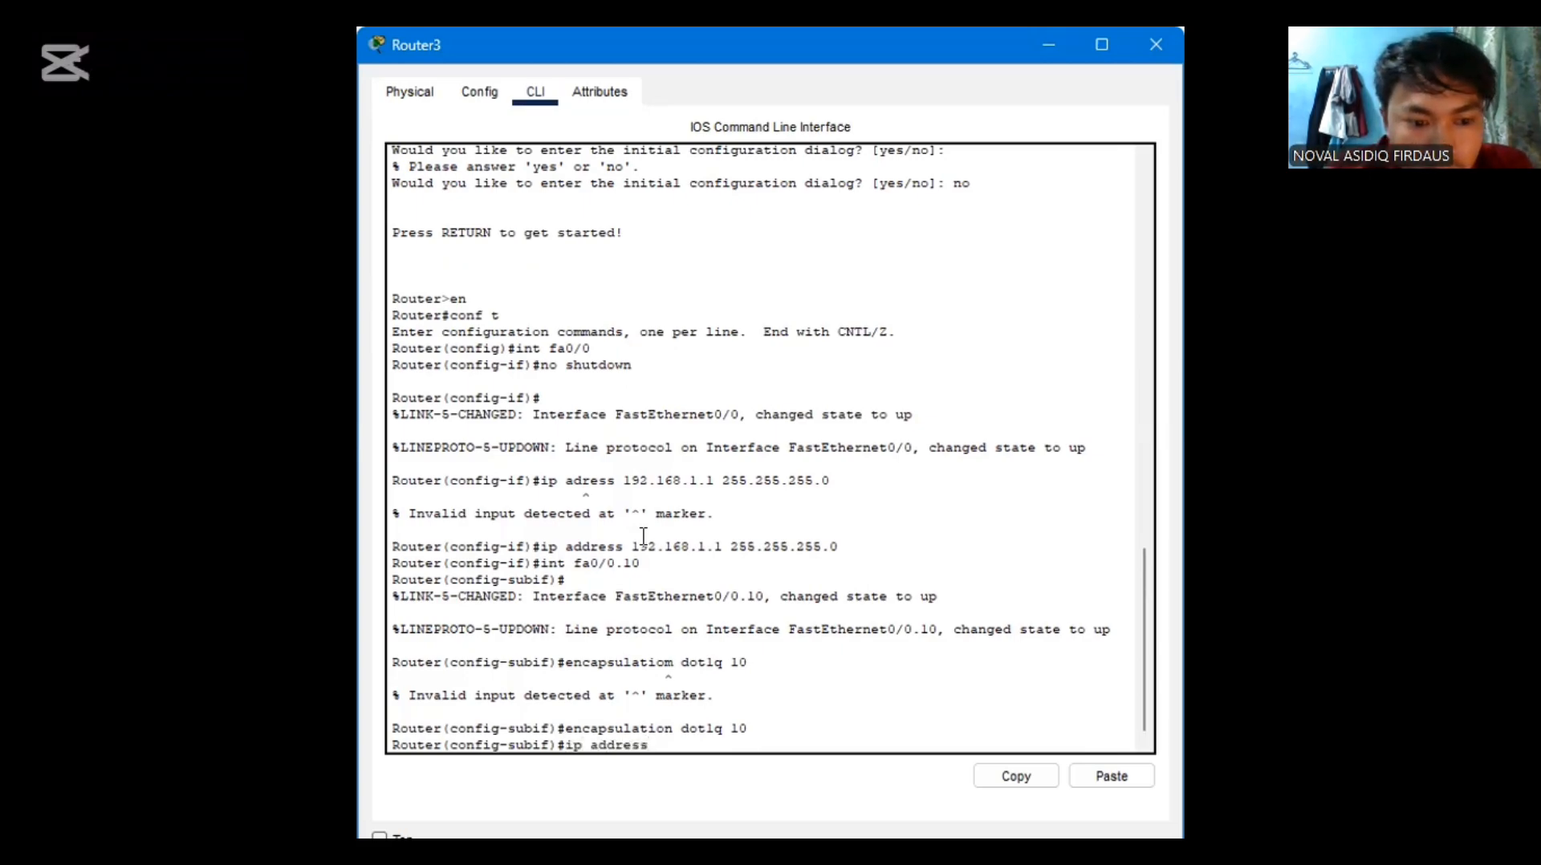
type(" 192.")
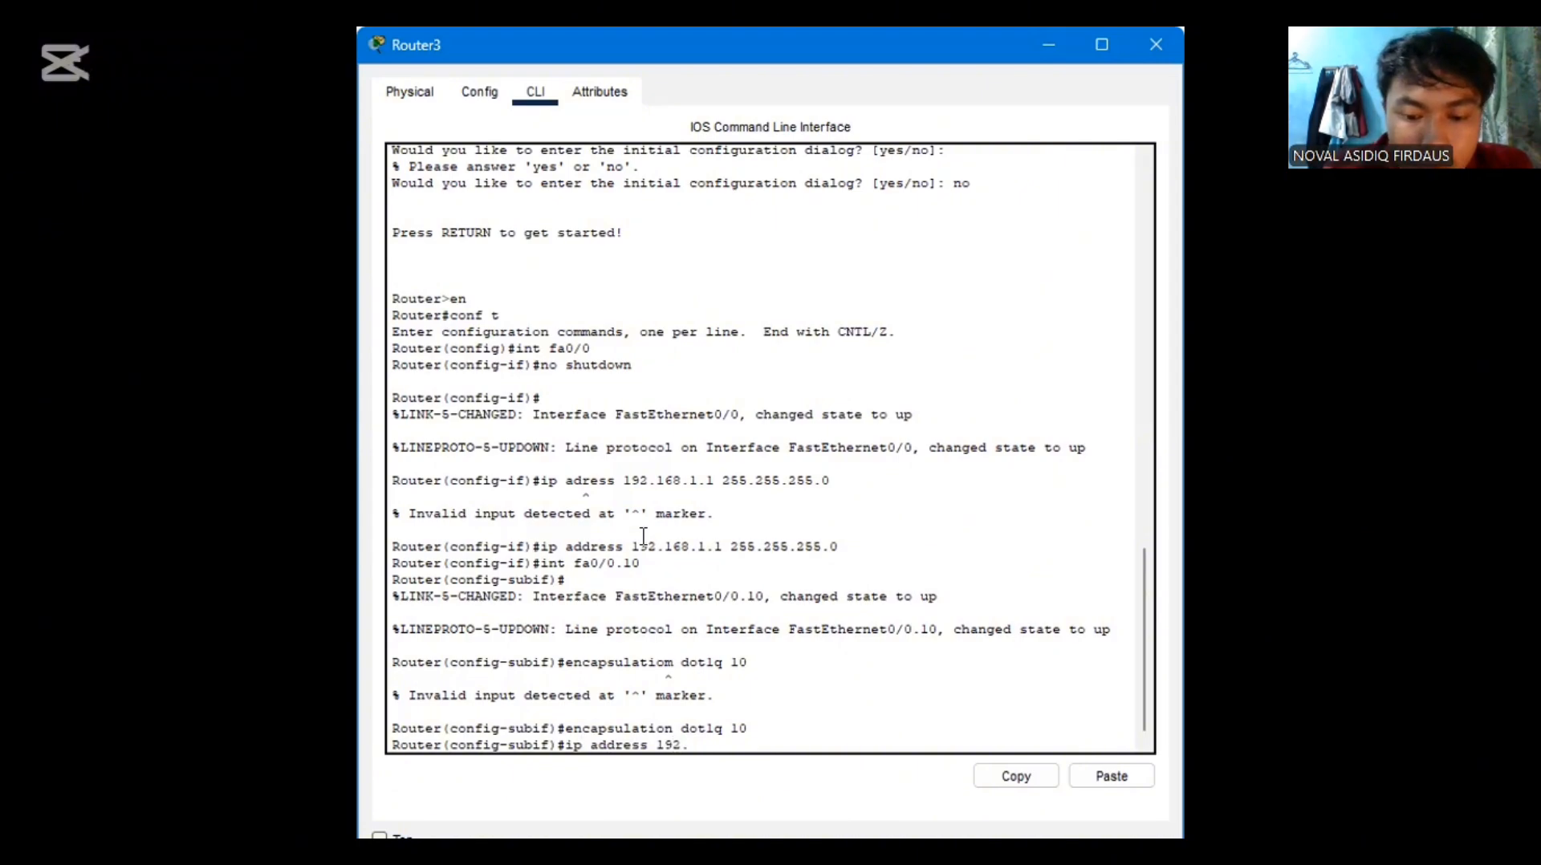
type("168.1")
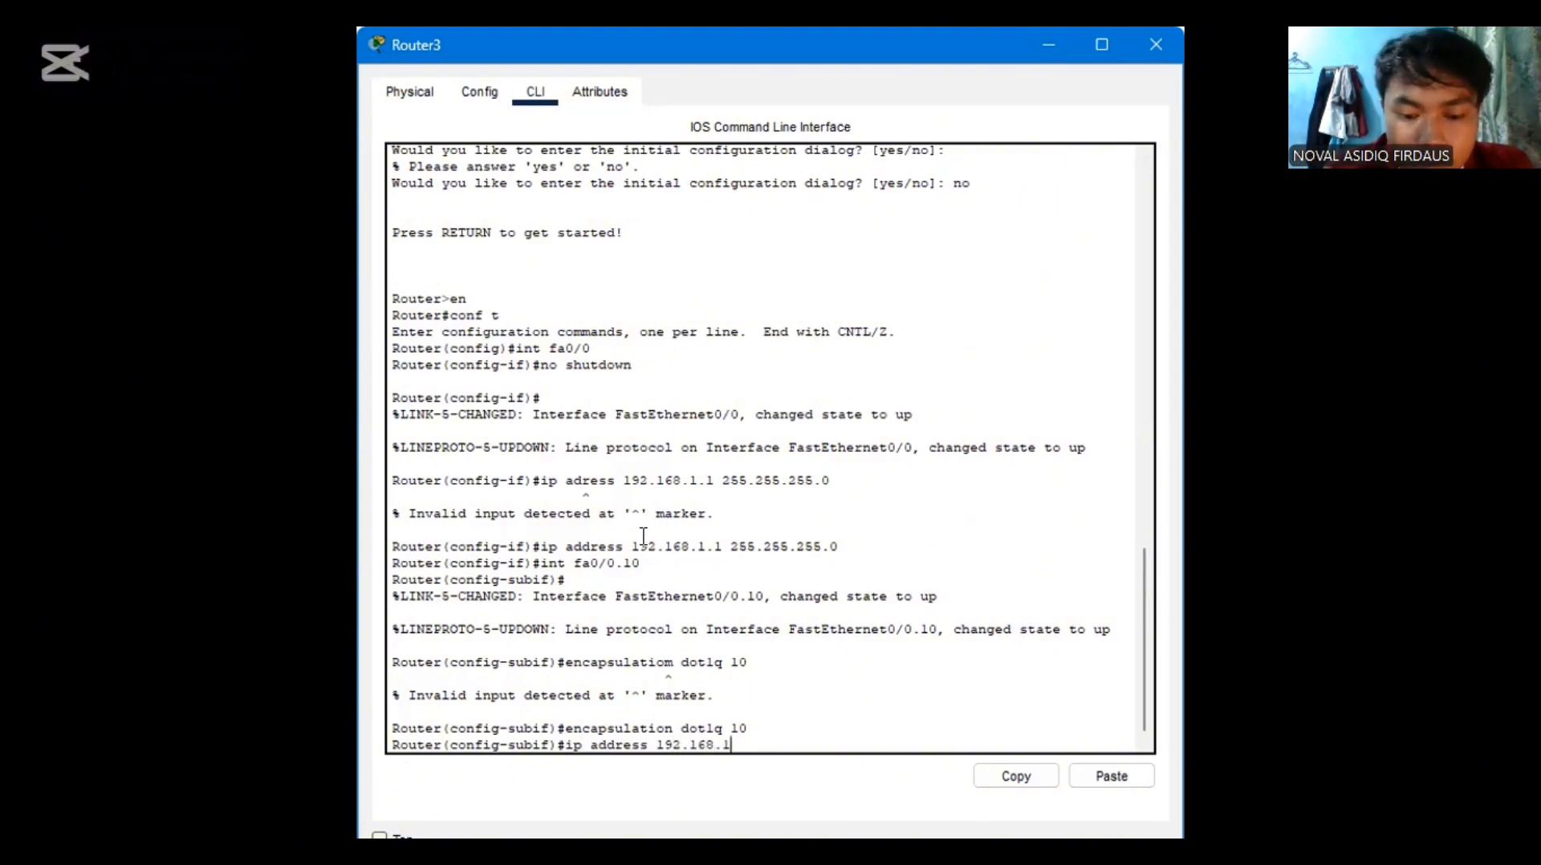
type("0.1")
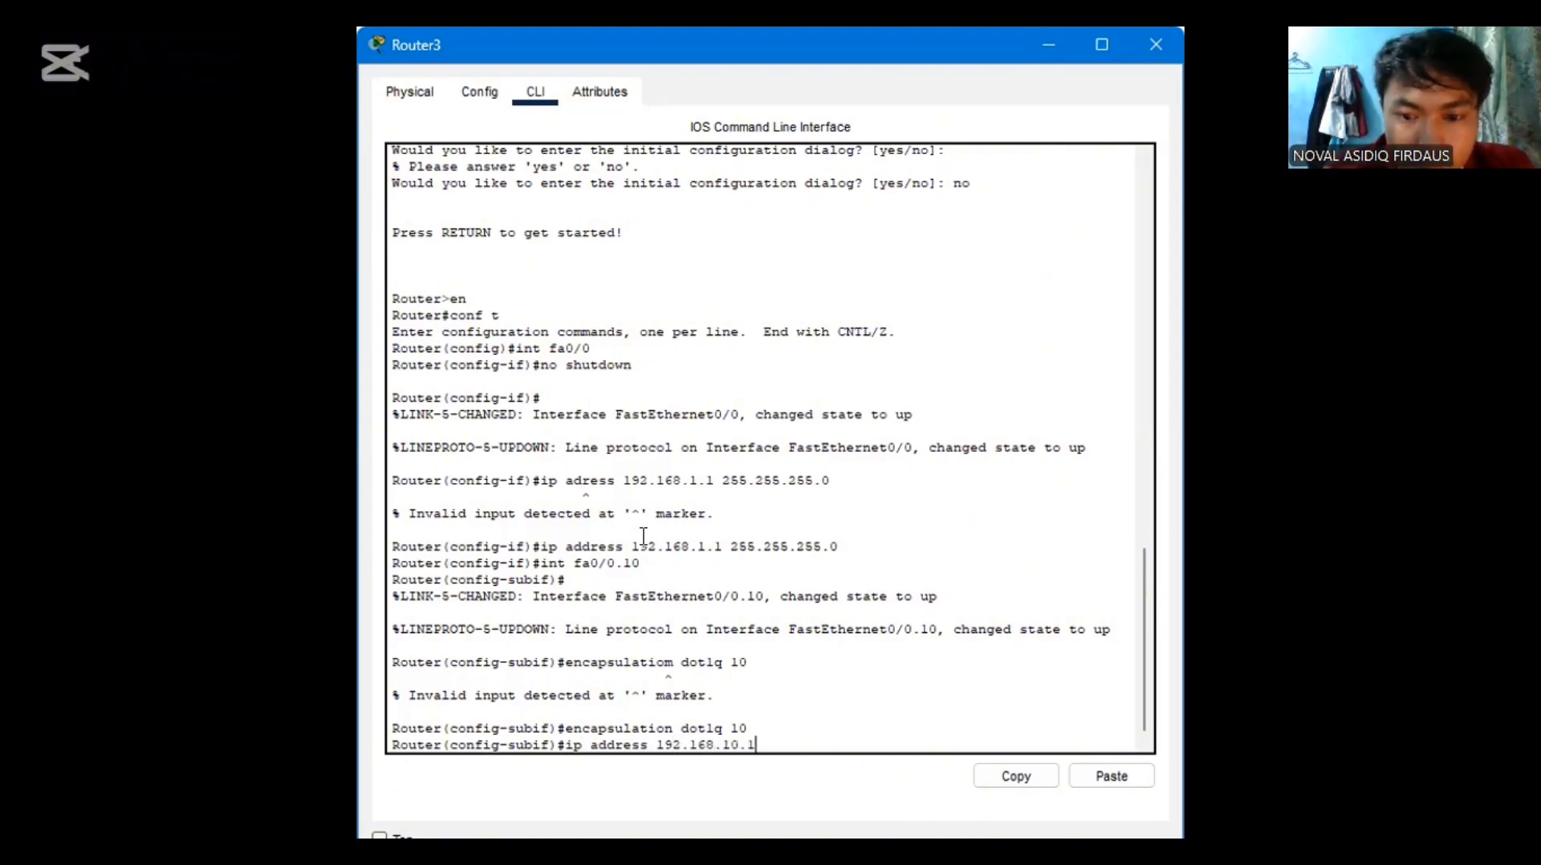
type(" 255.2")
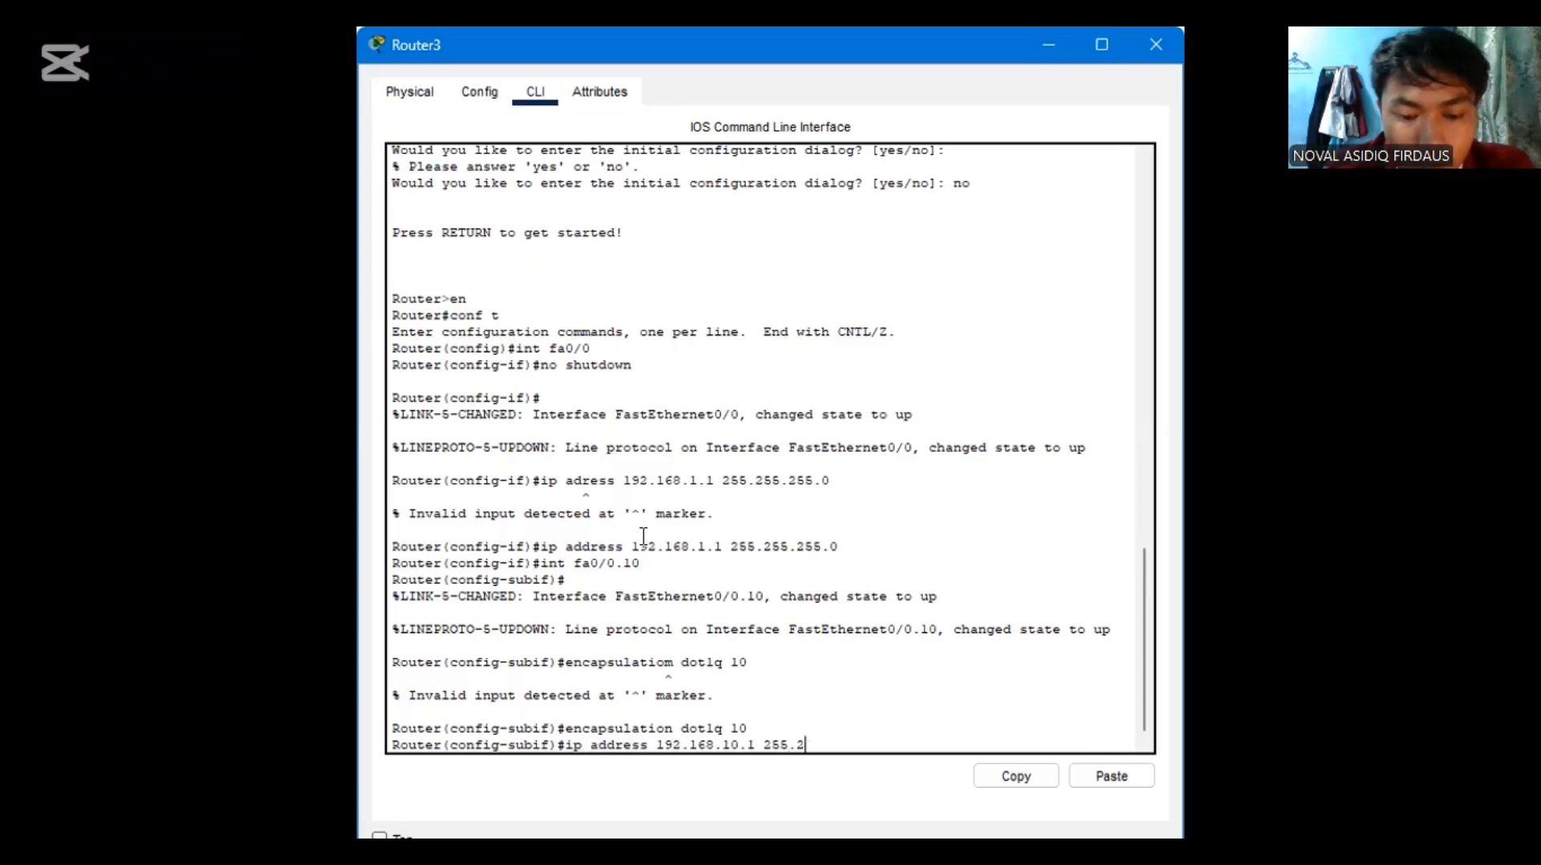
type("55.255")
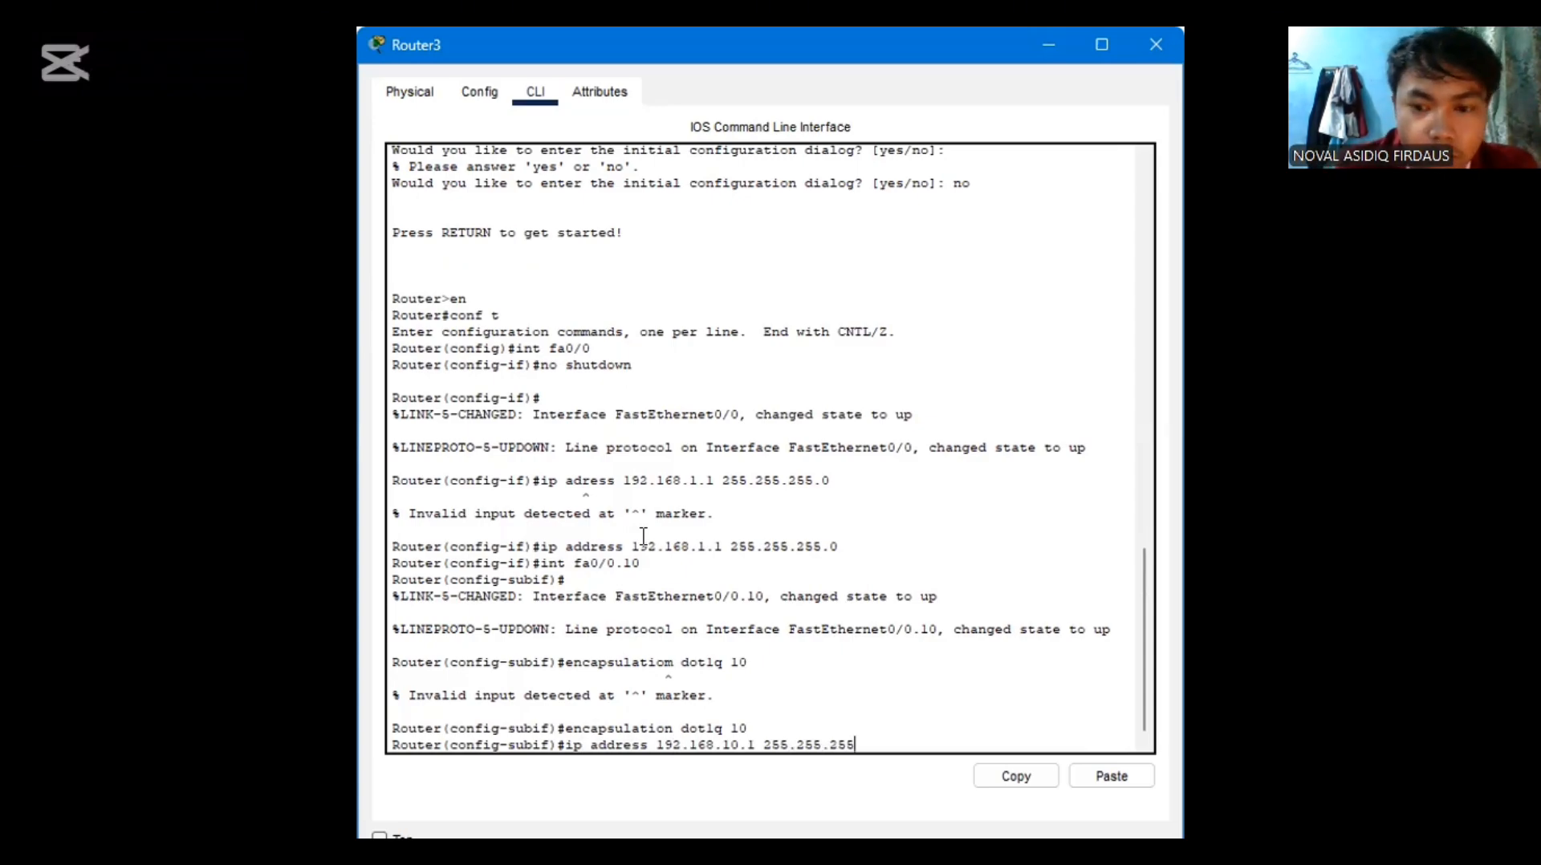
type(".0")
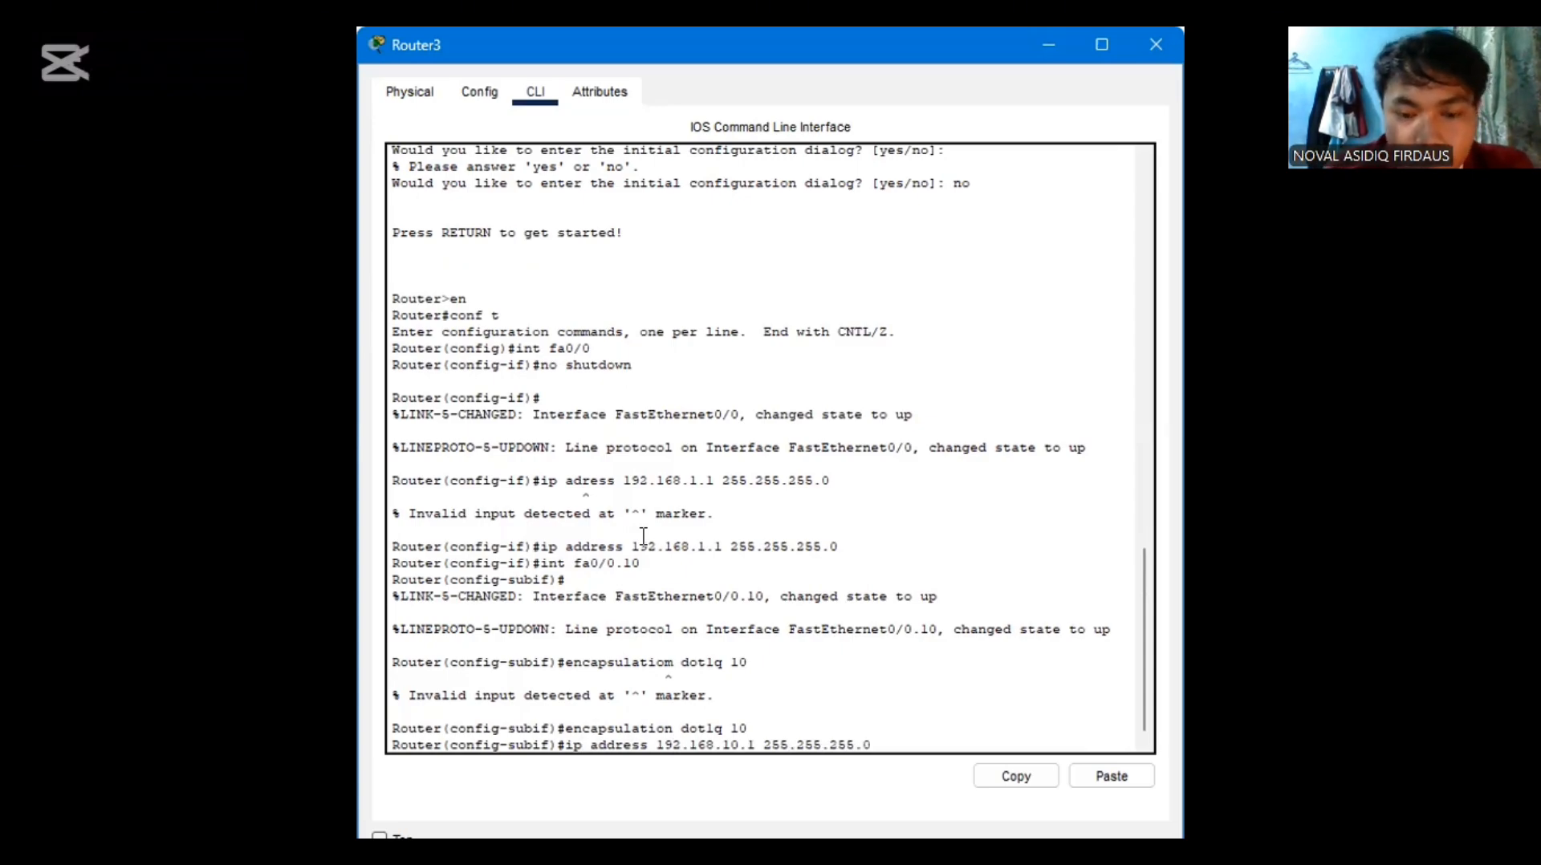
key("Return")
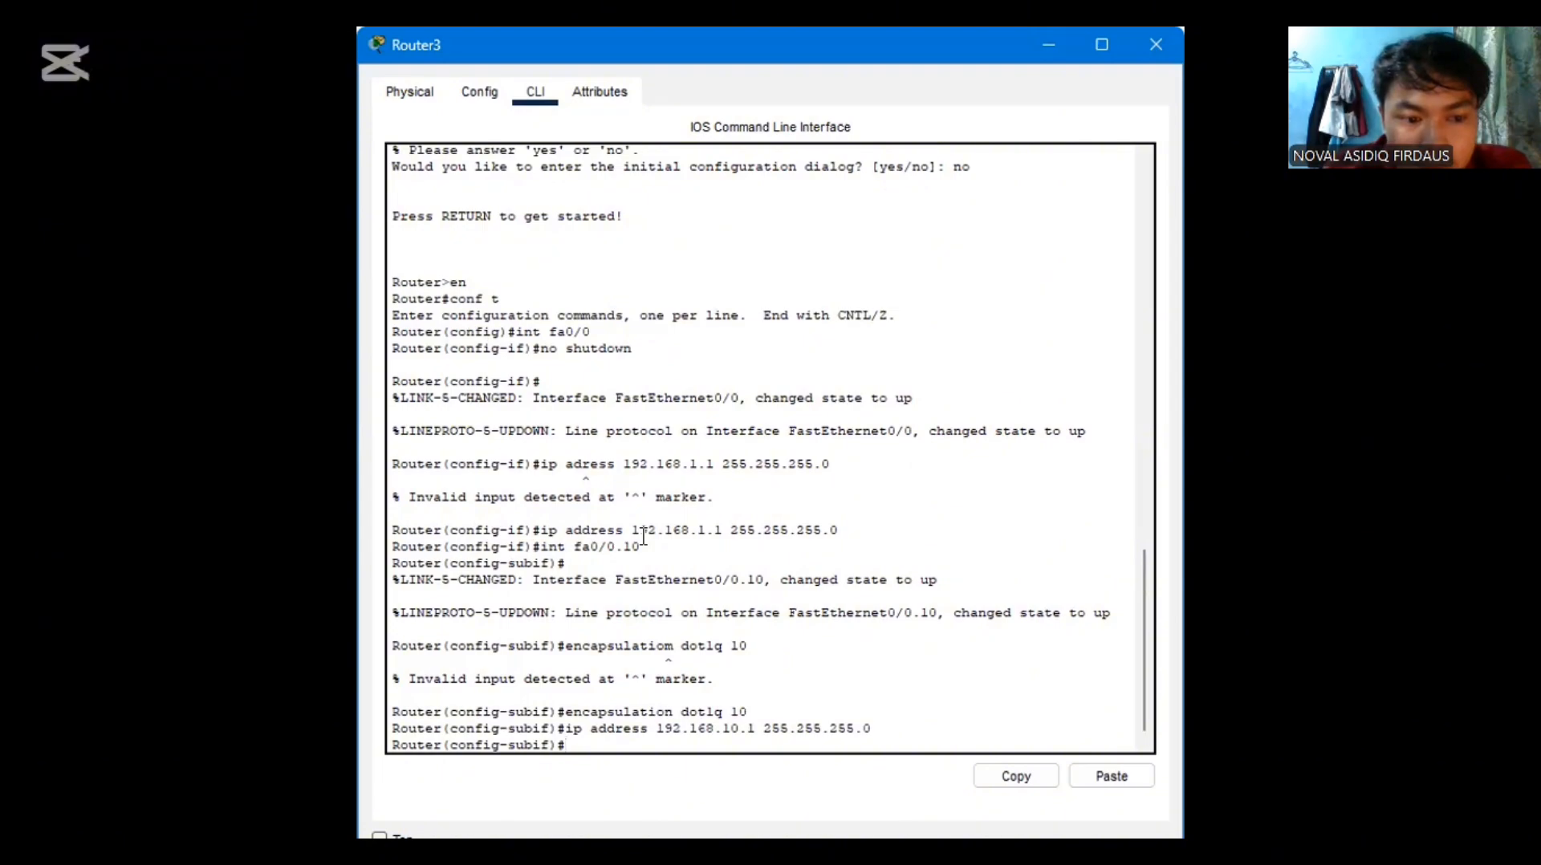
type("exit")
key("Return")
Create the router's fa0/0.20 subinterface and enter its configuration with "int fa0/0.20"
type("int fa0")
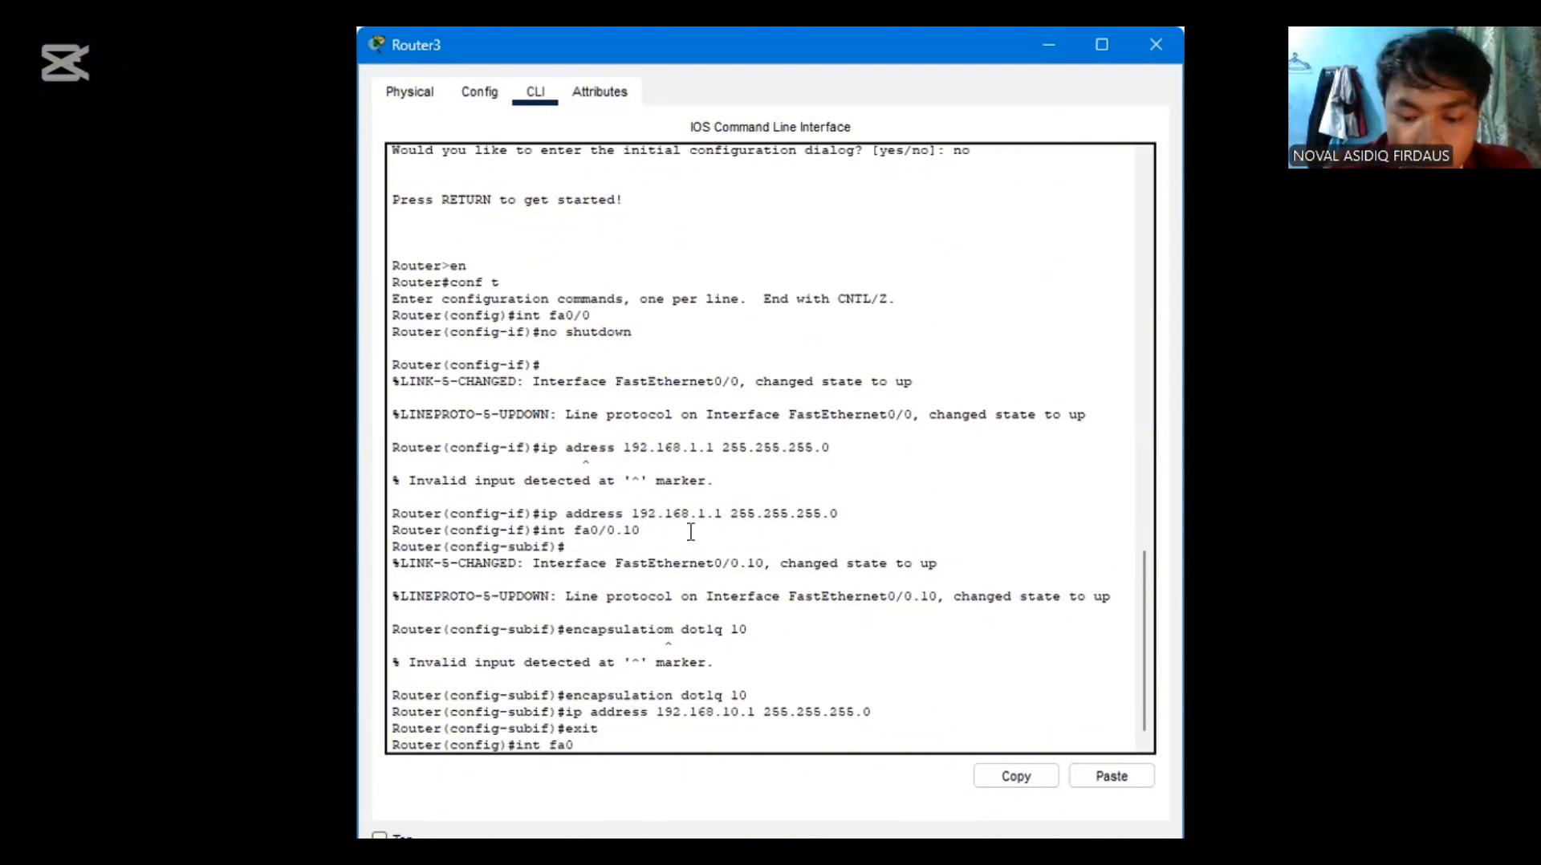
type("/0.")
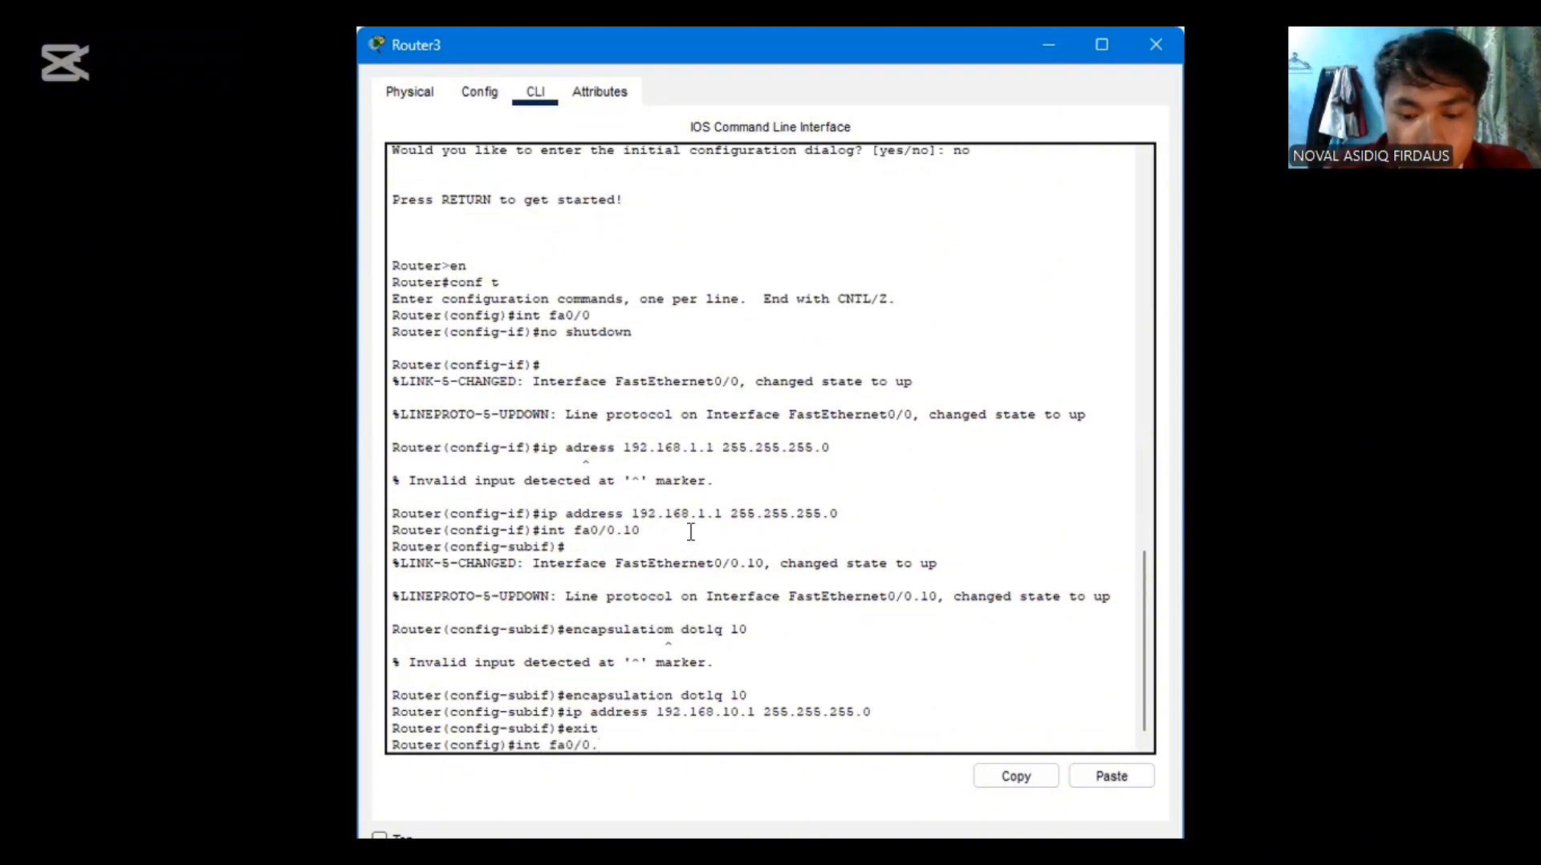
type("20")
key("Return")
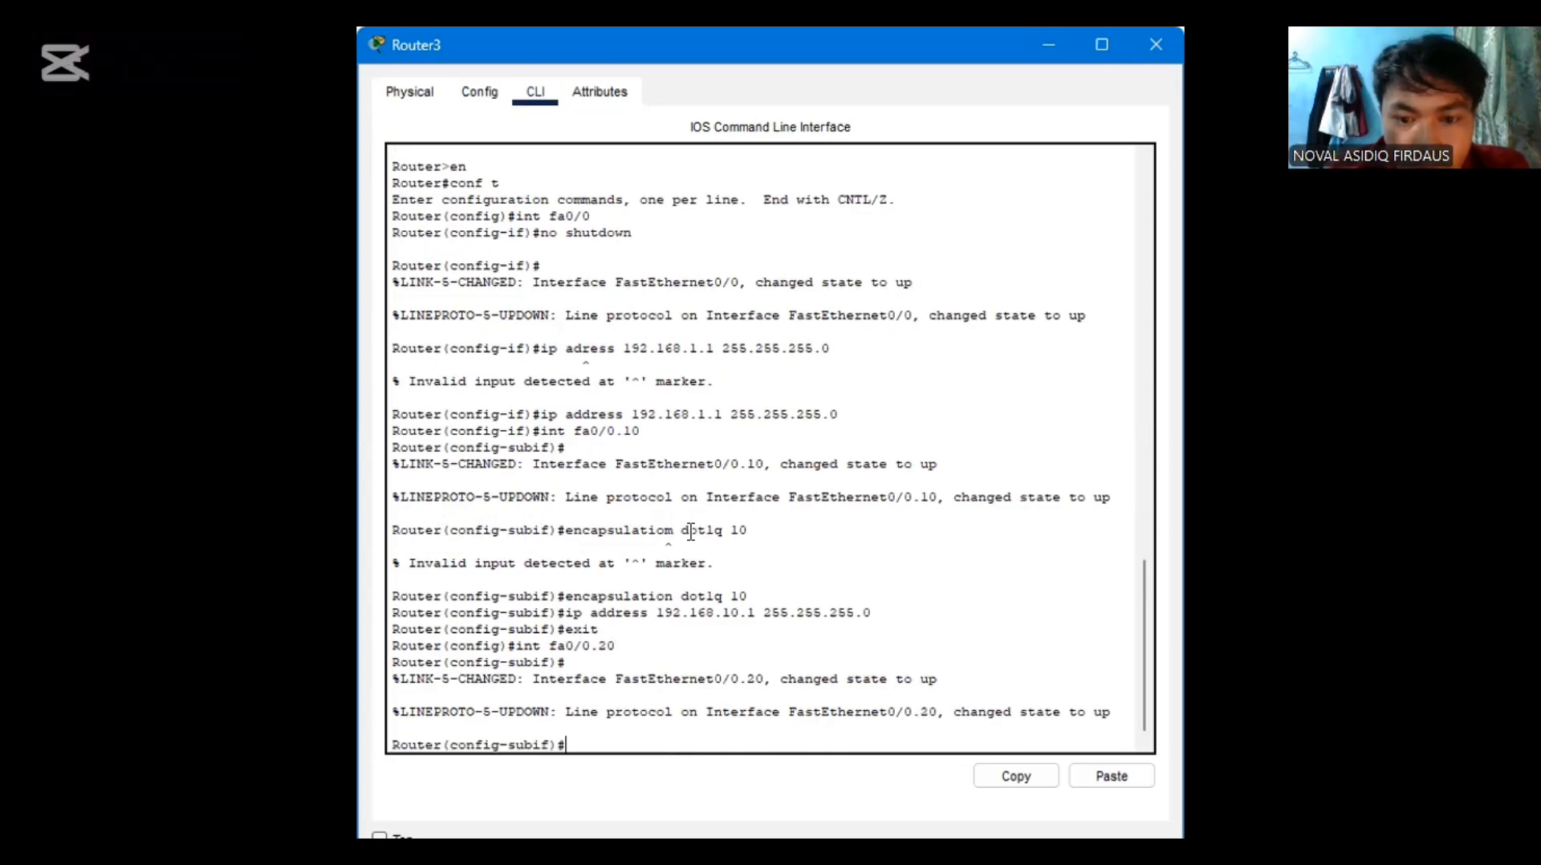
Tag the fa0/0.20 subinterface for VLAN 20 by reusing the earlier encapsulation command as "encapsulation dot1q 20"
key("Up")
key("Up")
key("Up")
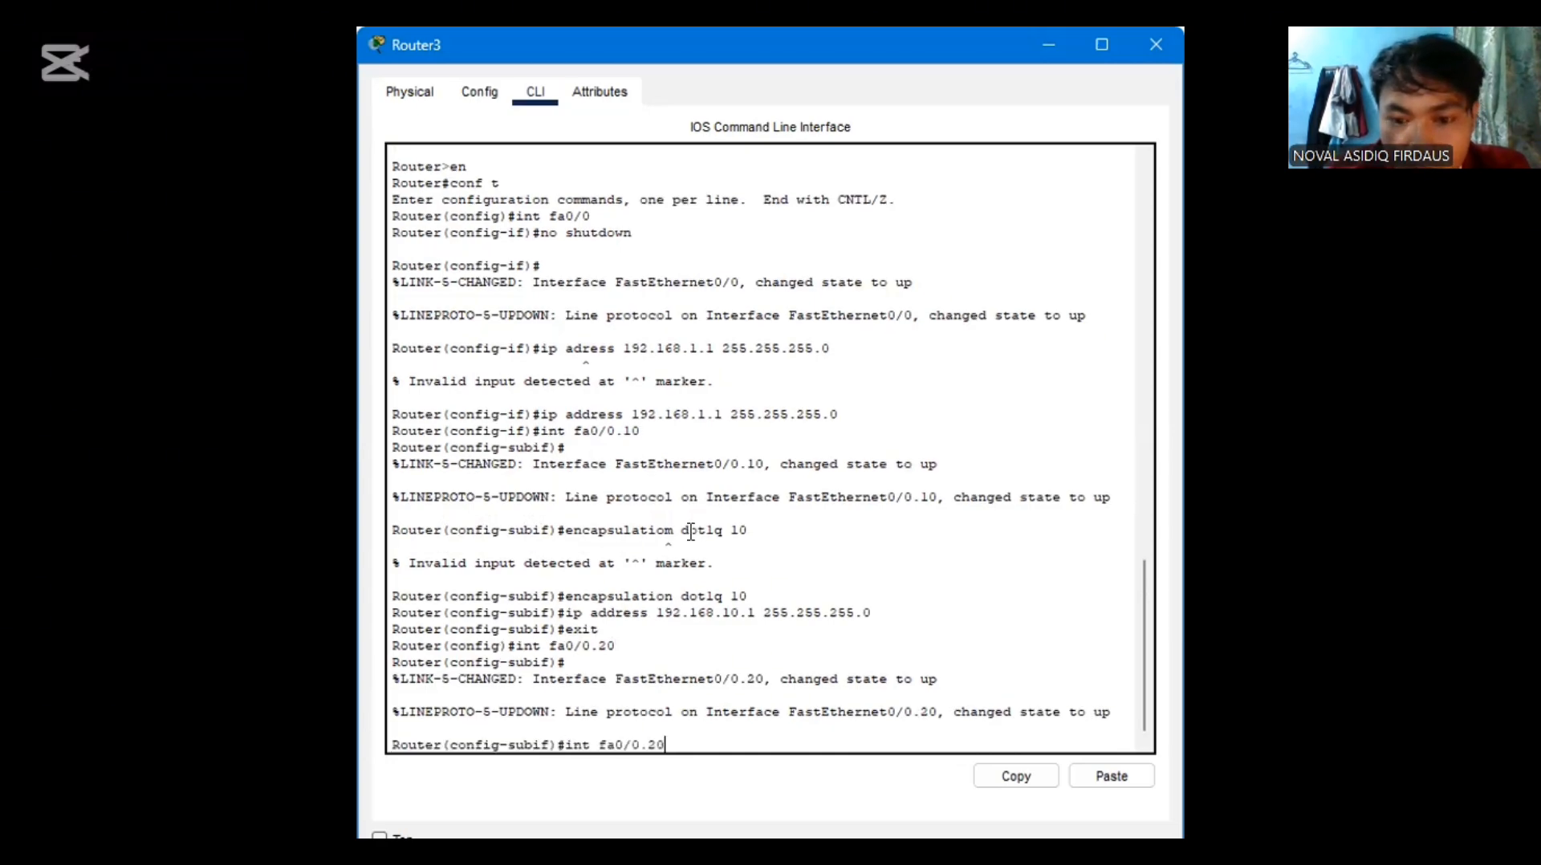
key("Up")
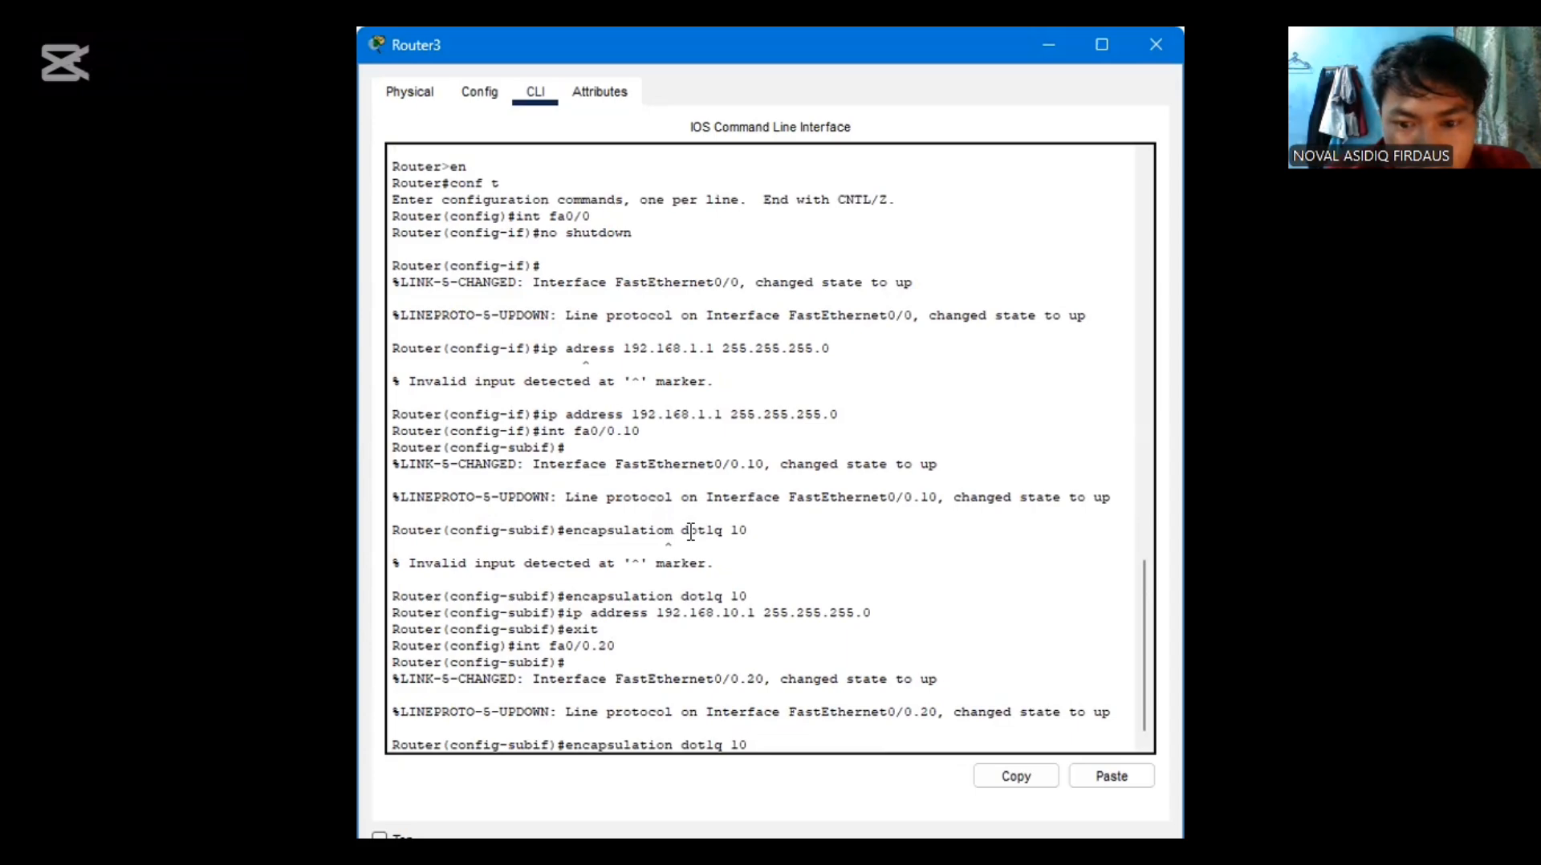
key("BackSpace")
key("BackSpace")
type("20")
key("Return")
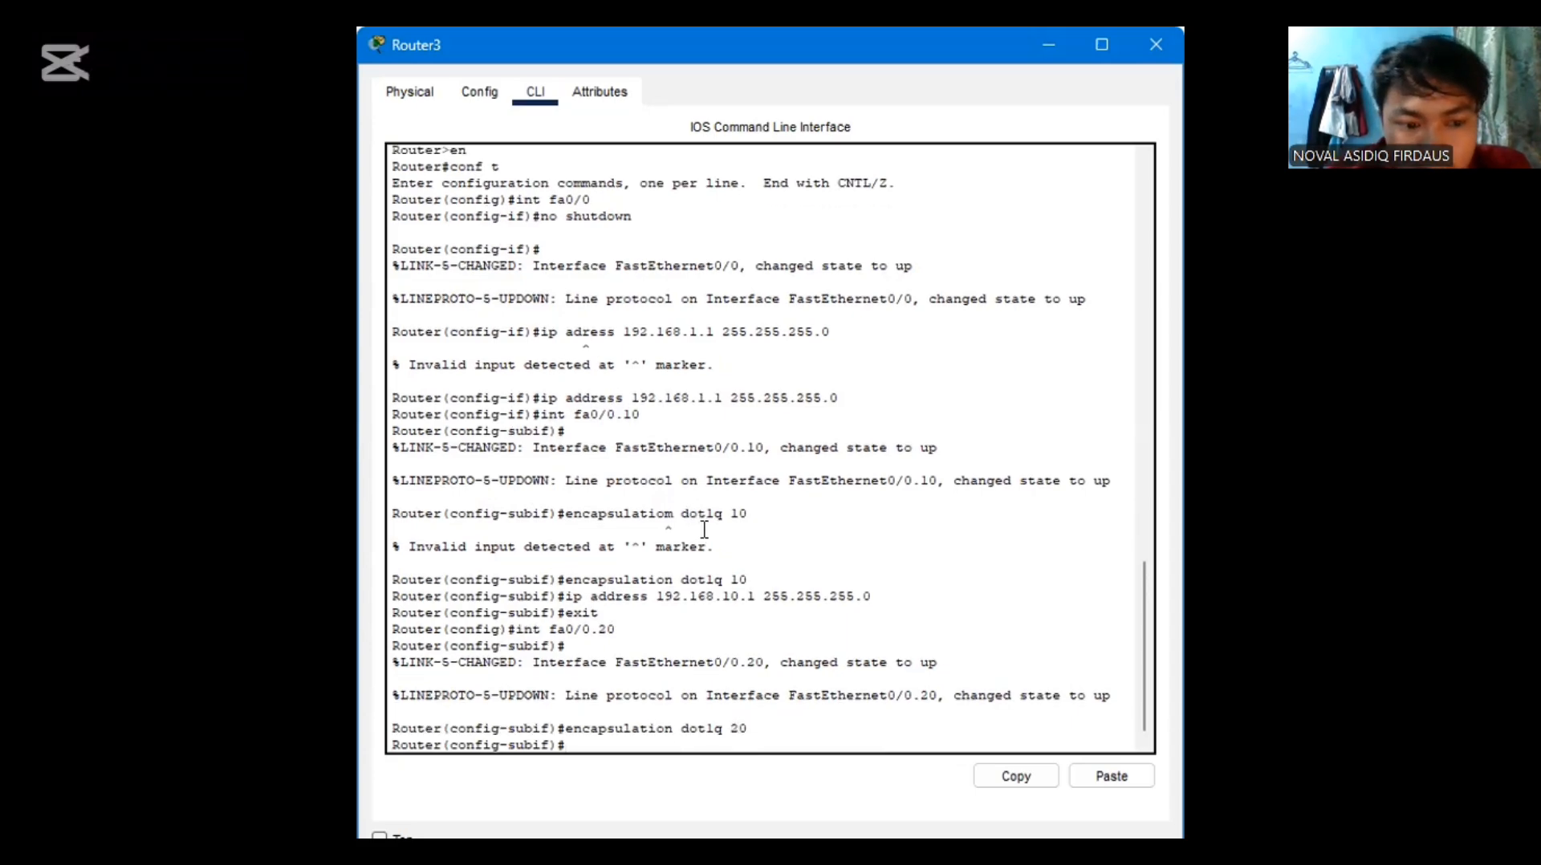
Give the fa0/0.20 subinterface the address 192.168.20.1 with mask 255.255.255.0, and exit to global configuration mode
key("Up")
key("Up")
key("Up")
key("Up")
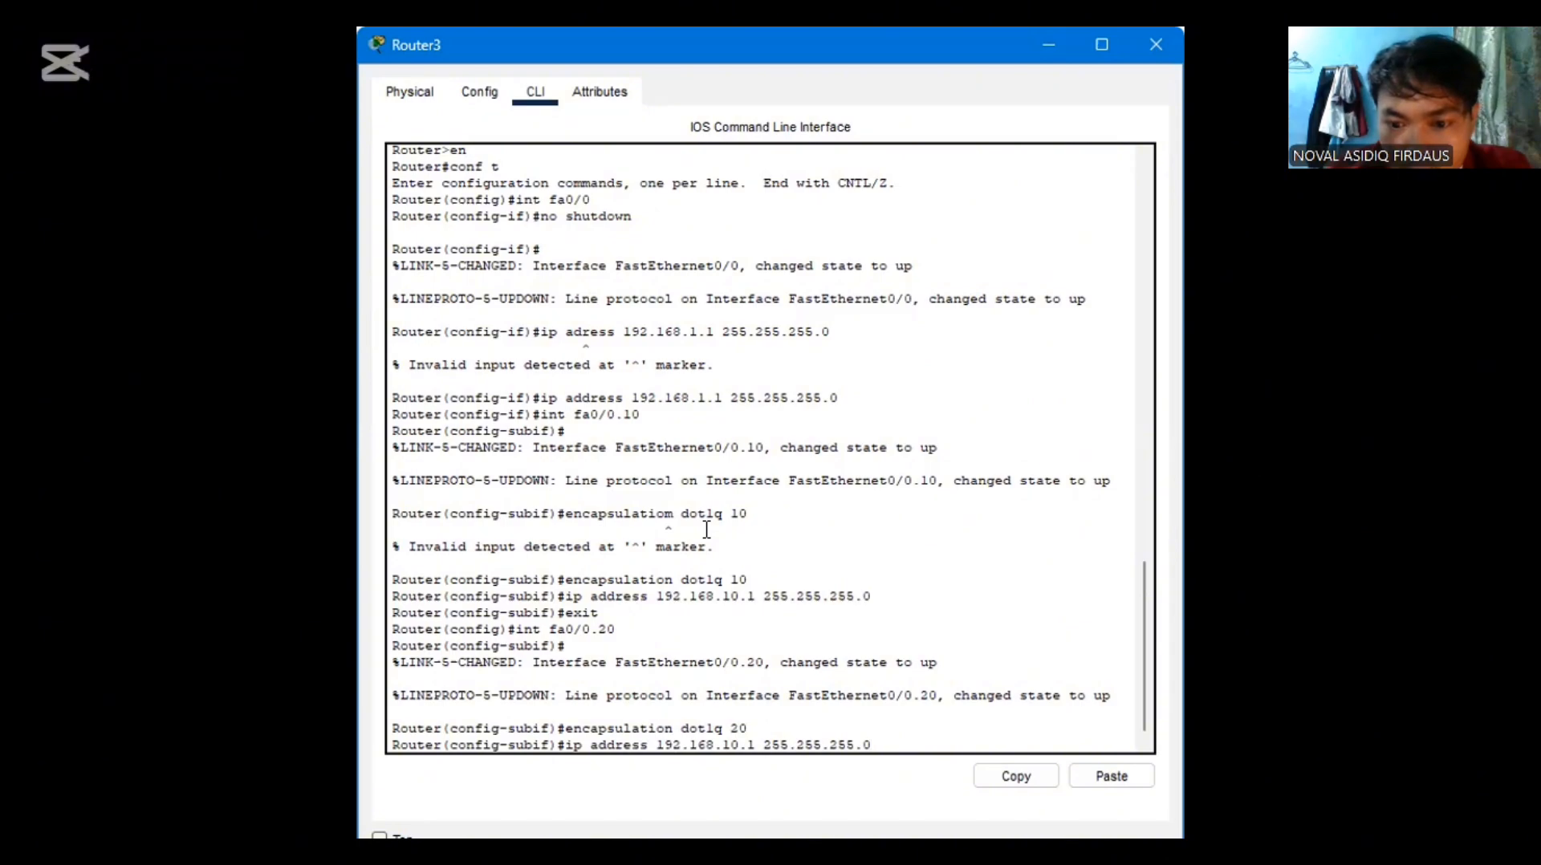
key("Left")
key("Left")
key("Left")
key("Left")
key("Left")
key("Left")
key("Left")
key("Left")
key("Left")
key("Left")
key("Left")
key("Left")
key("Left")
key("Left")
key("Left")
key("Left")
key("BackSpace")
key("BackSpace")
type("20")
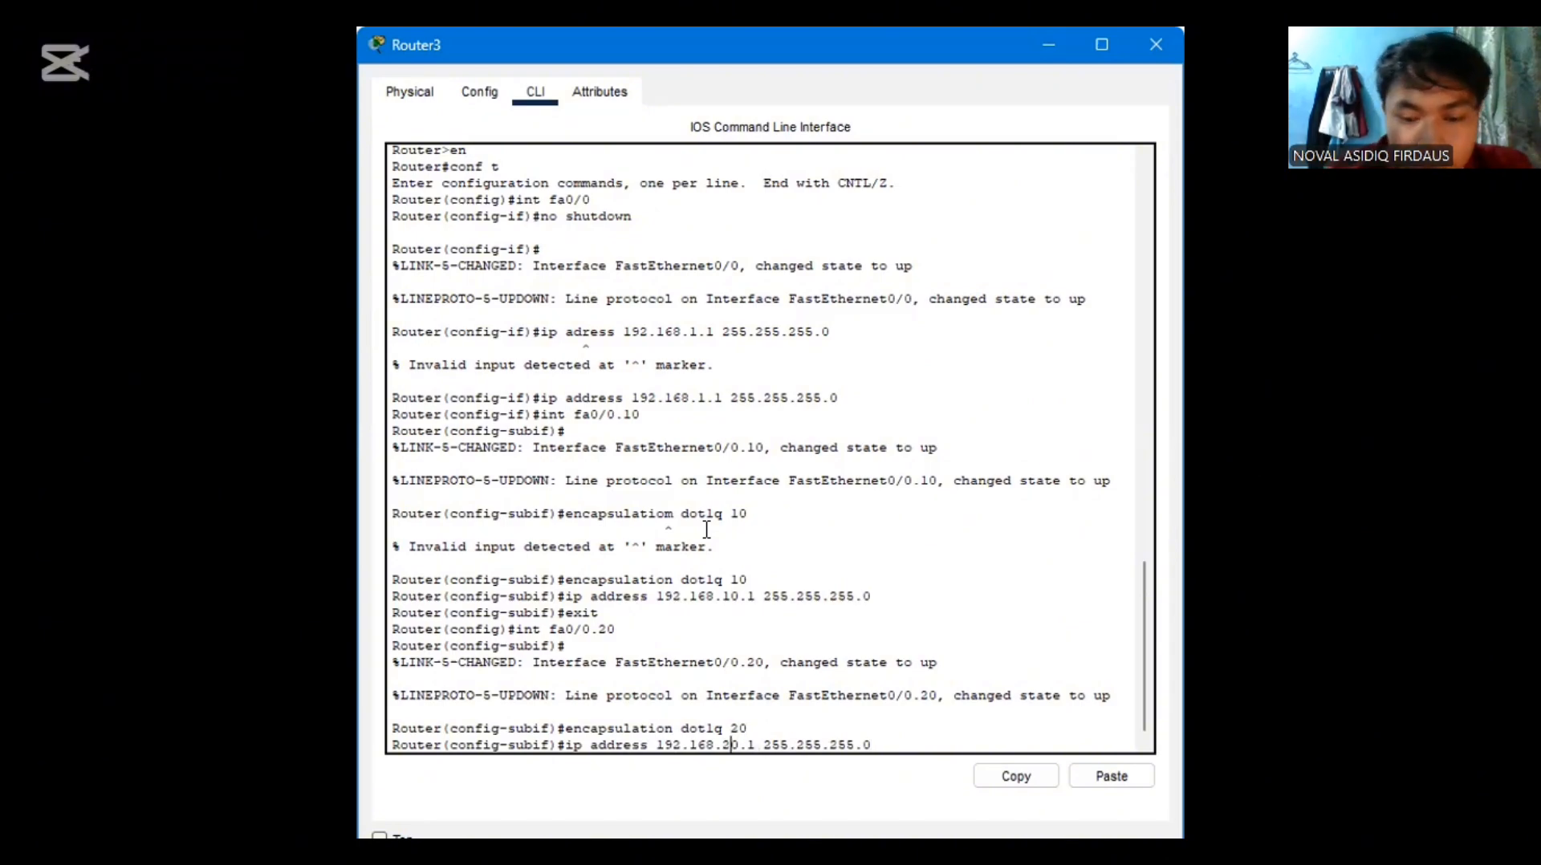
key("Return")
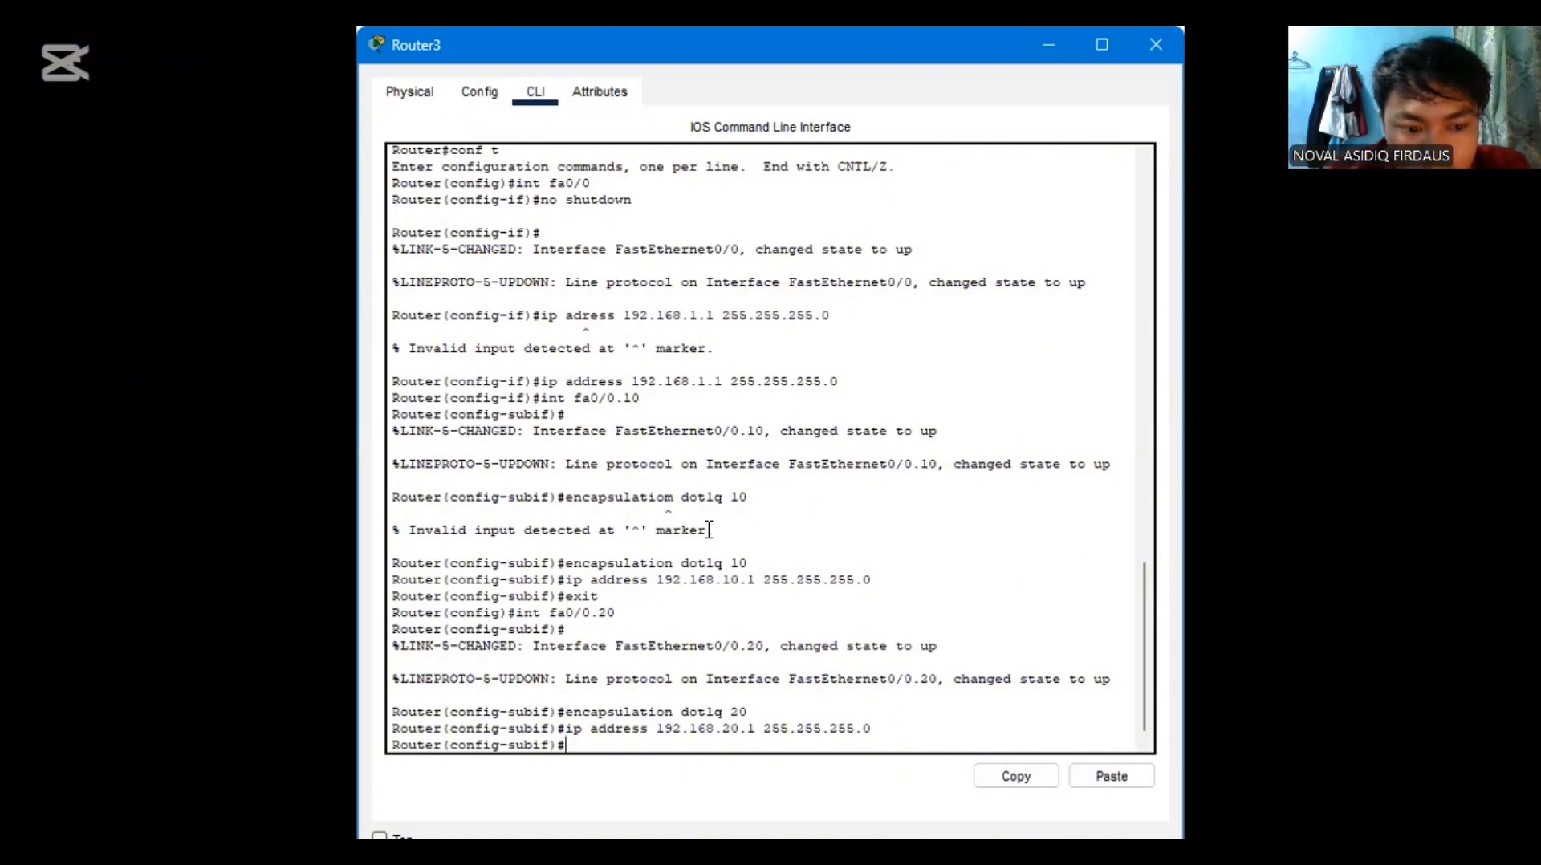
type("exit")
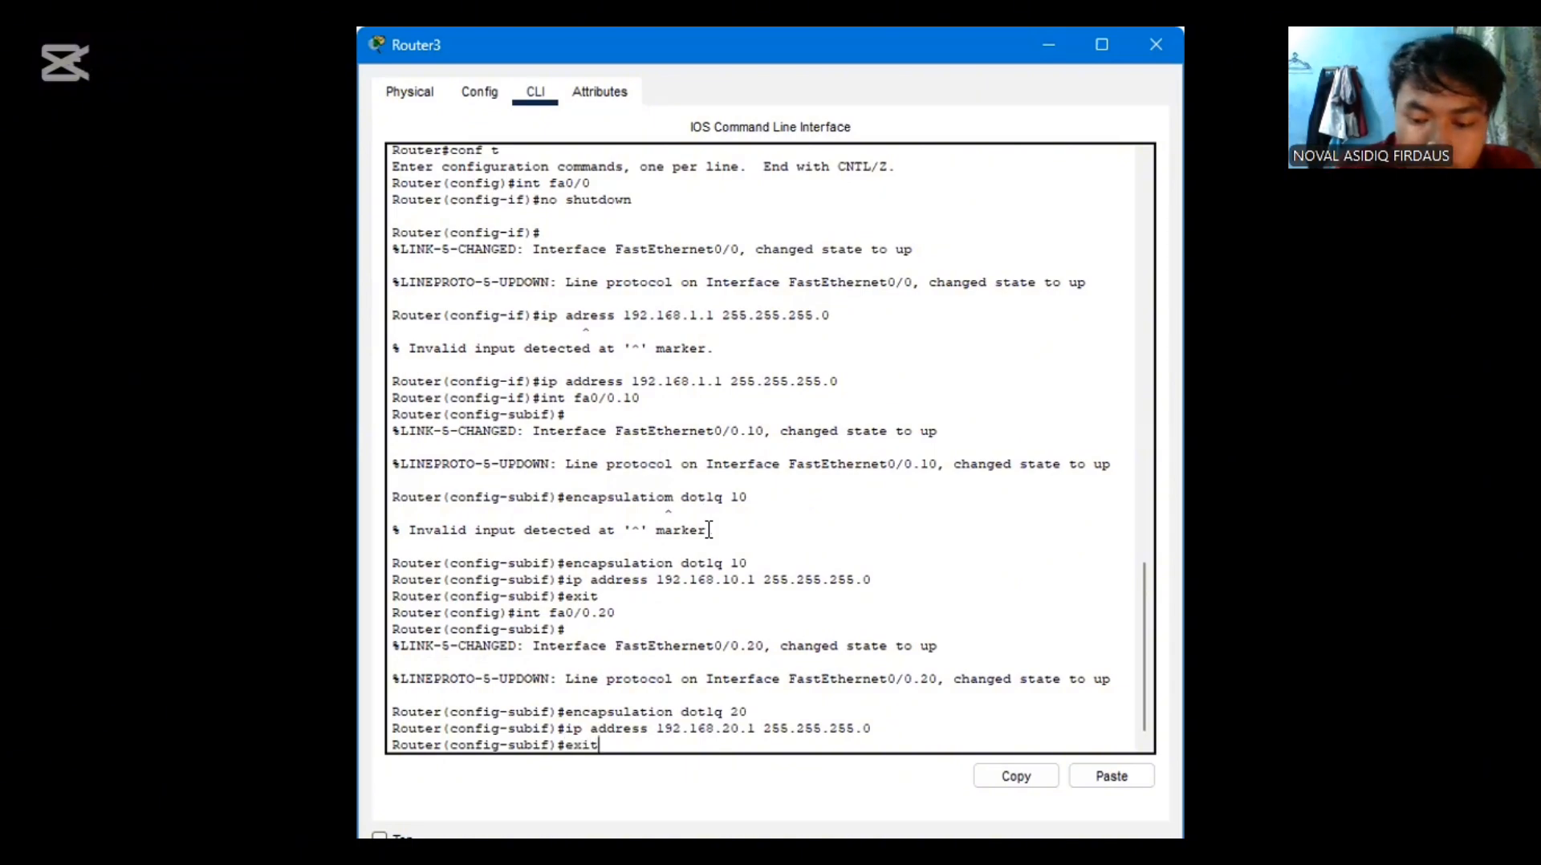
key("Return")
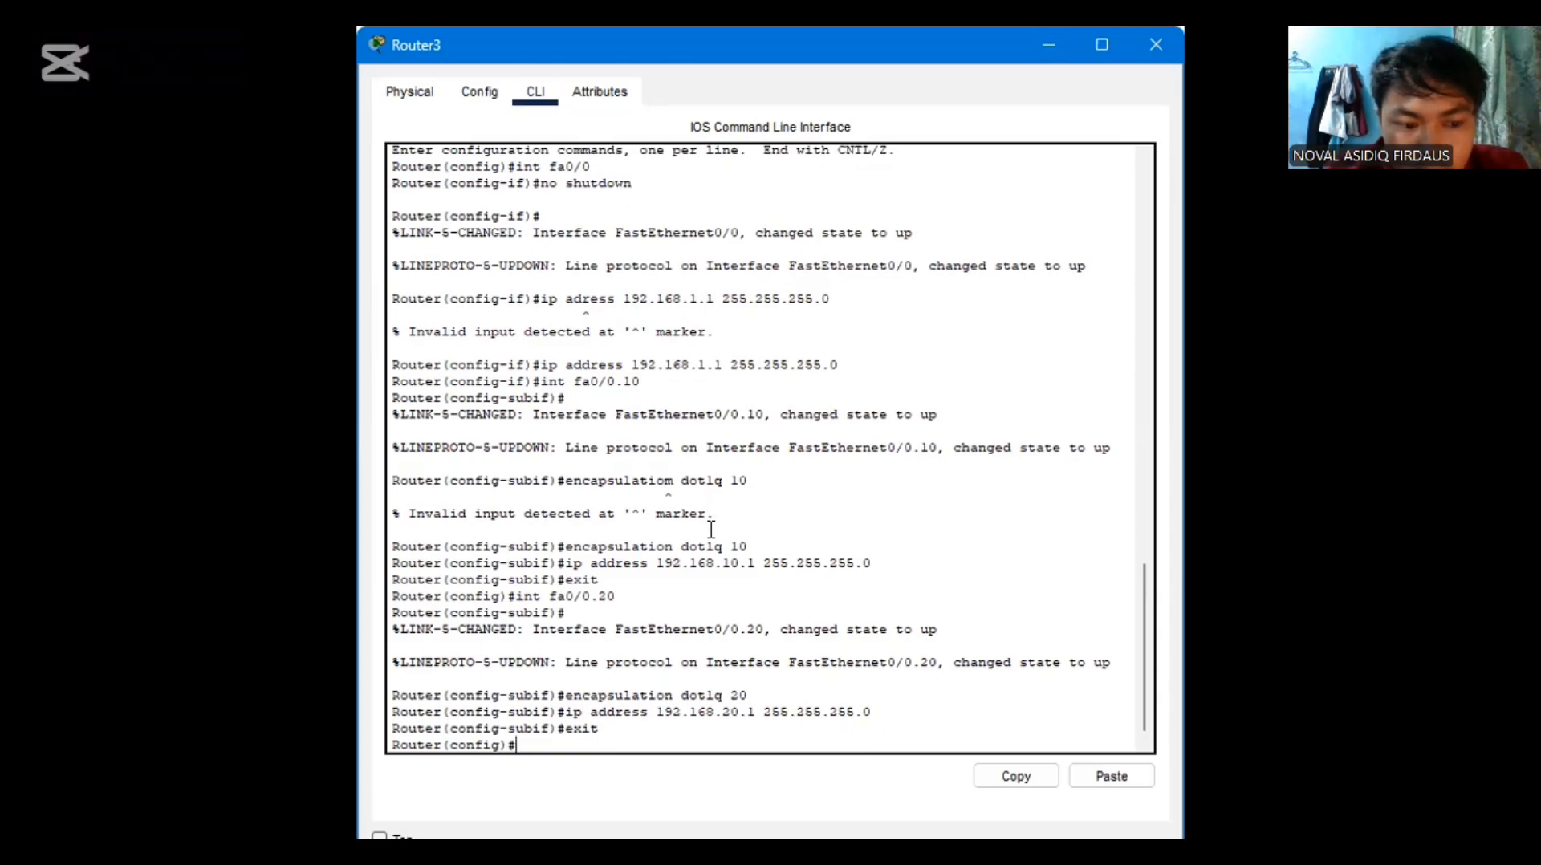
Create the router's DHCP pool for VLAN 10 and enter its configuration with "ip dhcp pool vlan10"
type("i")
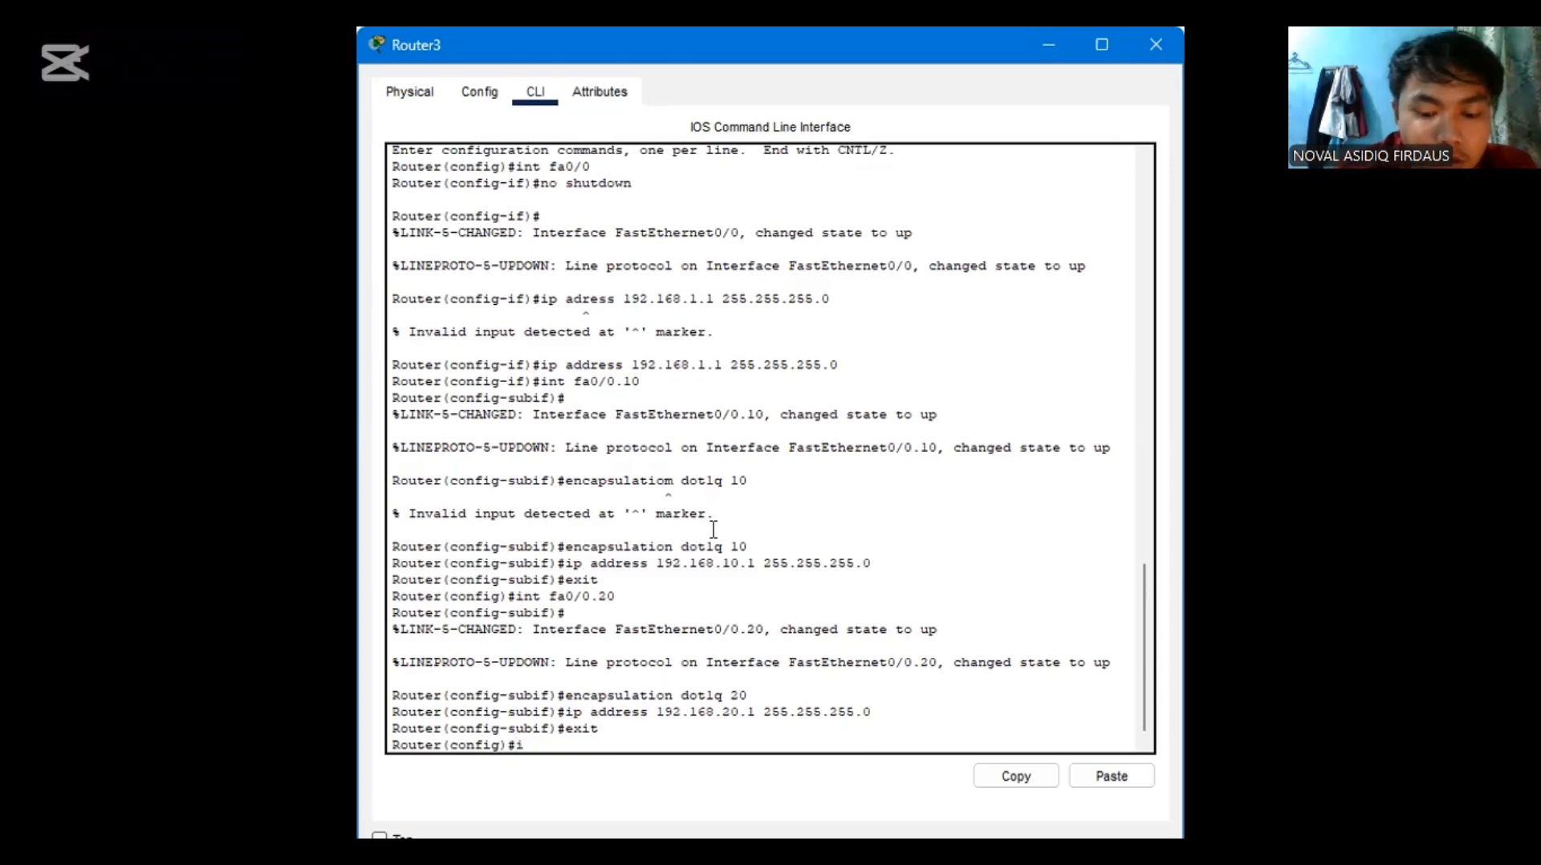
type("p dhcp")
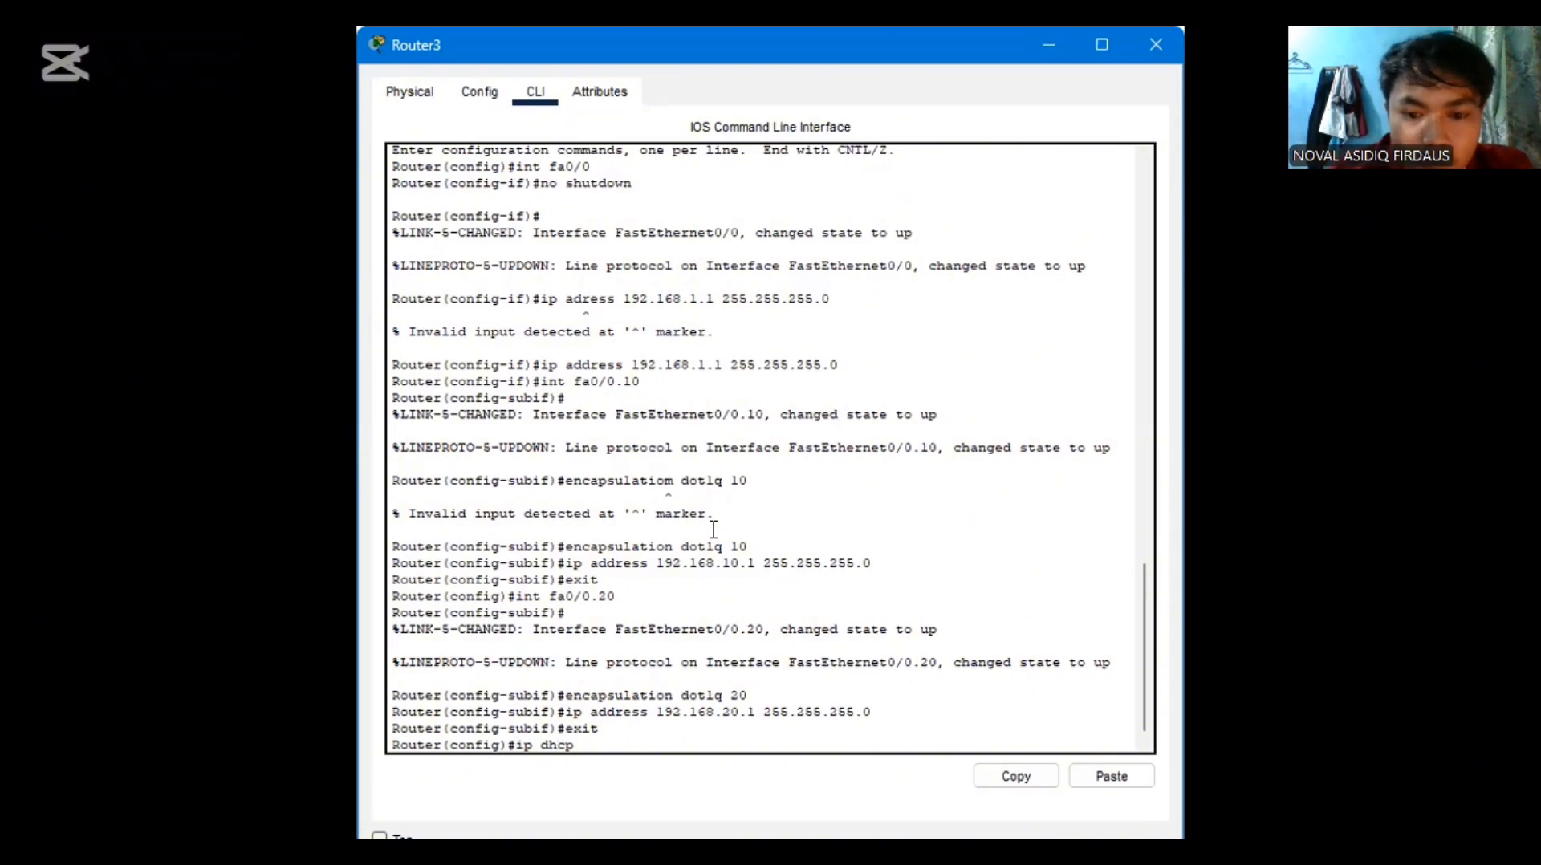
type(" pool")
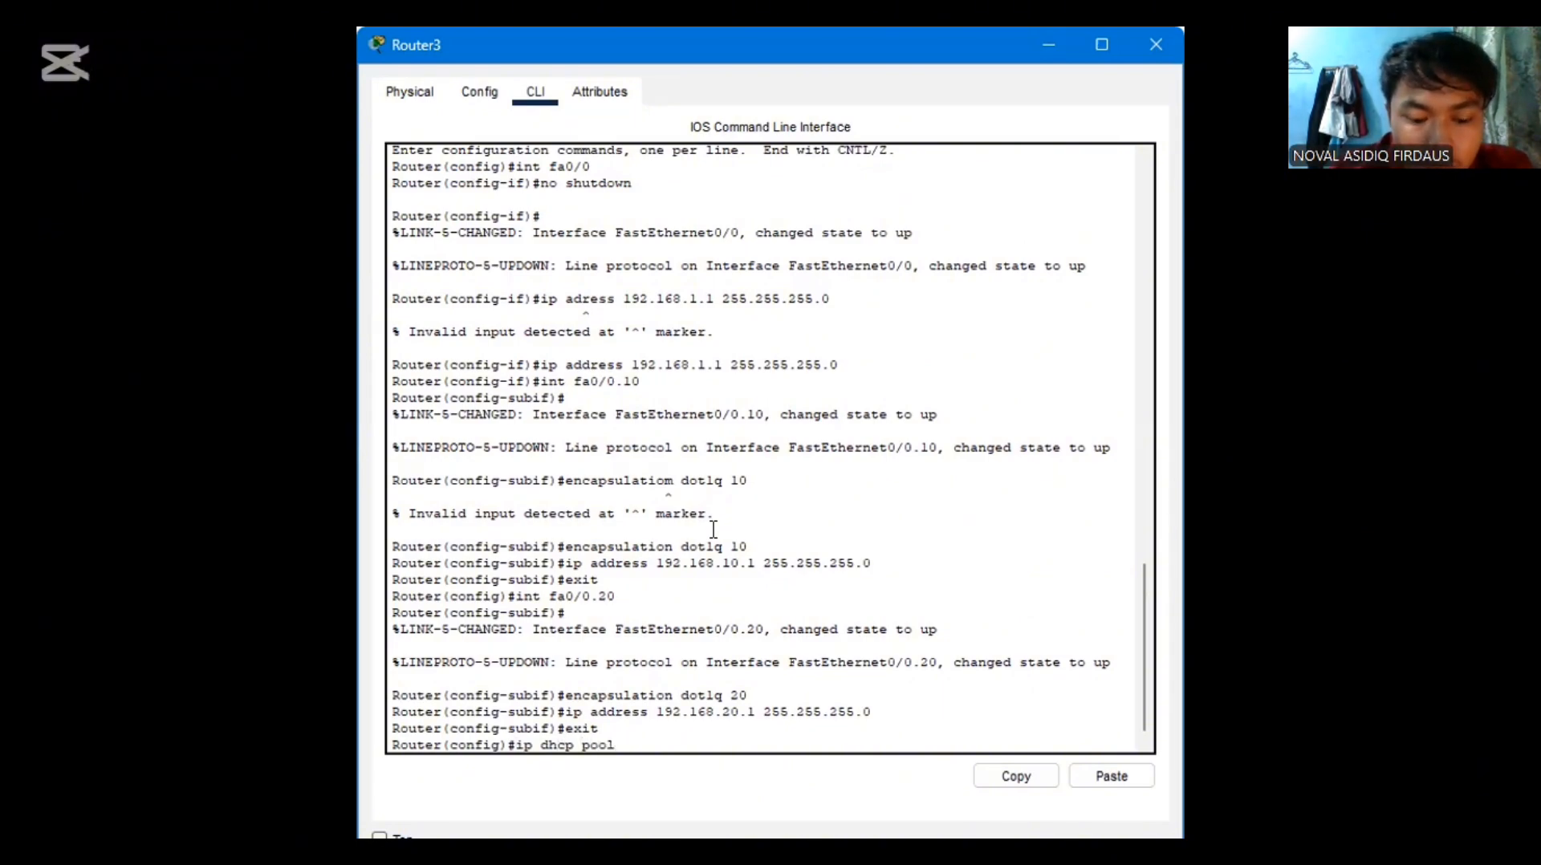
type(" vlan10")
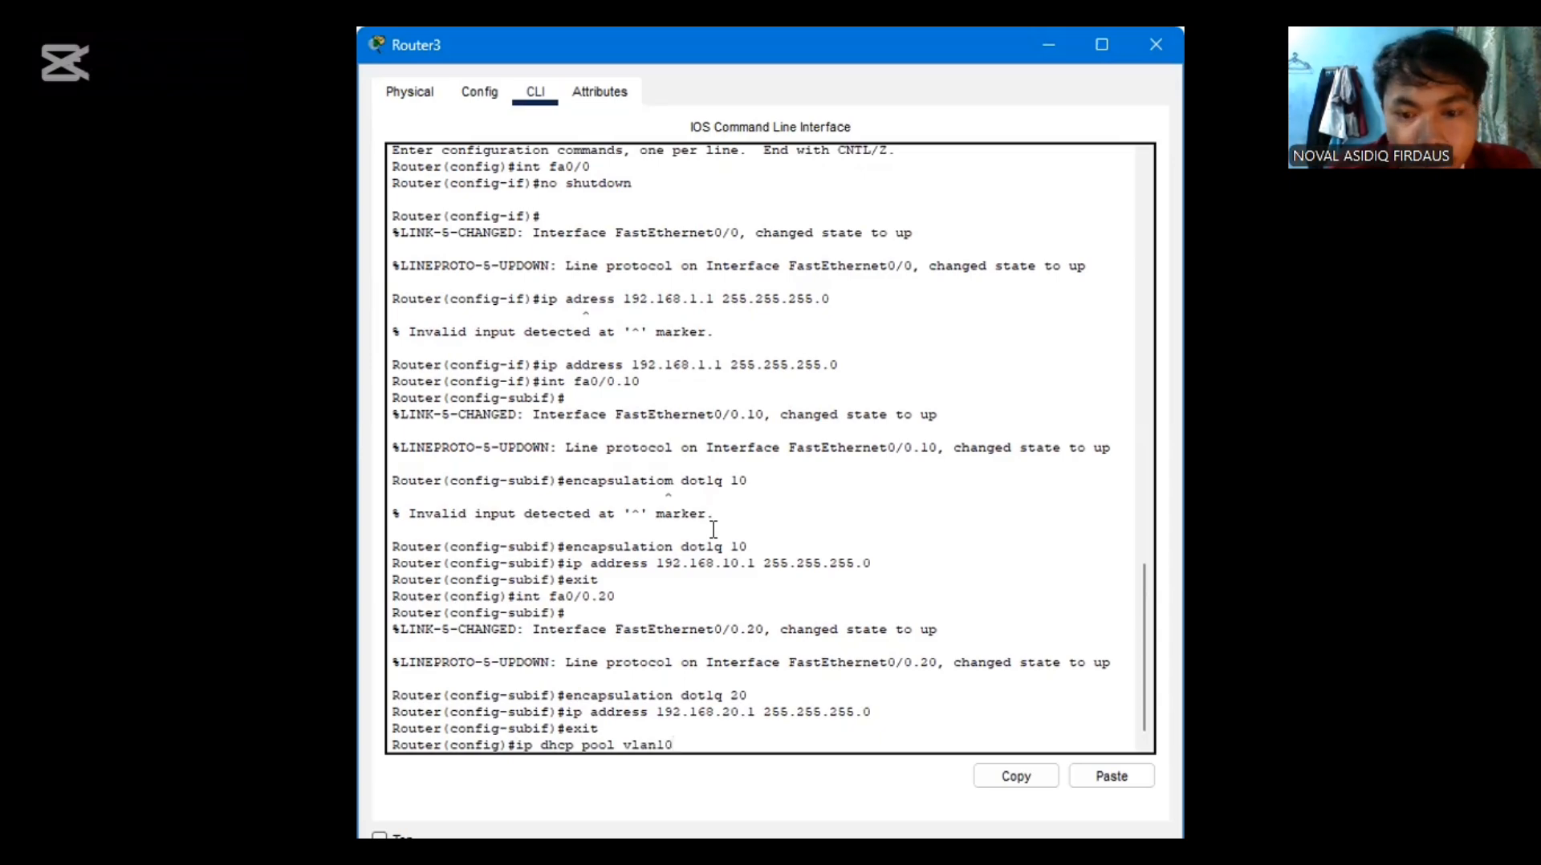
key("Return")
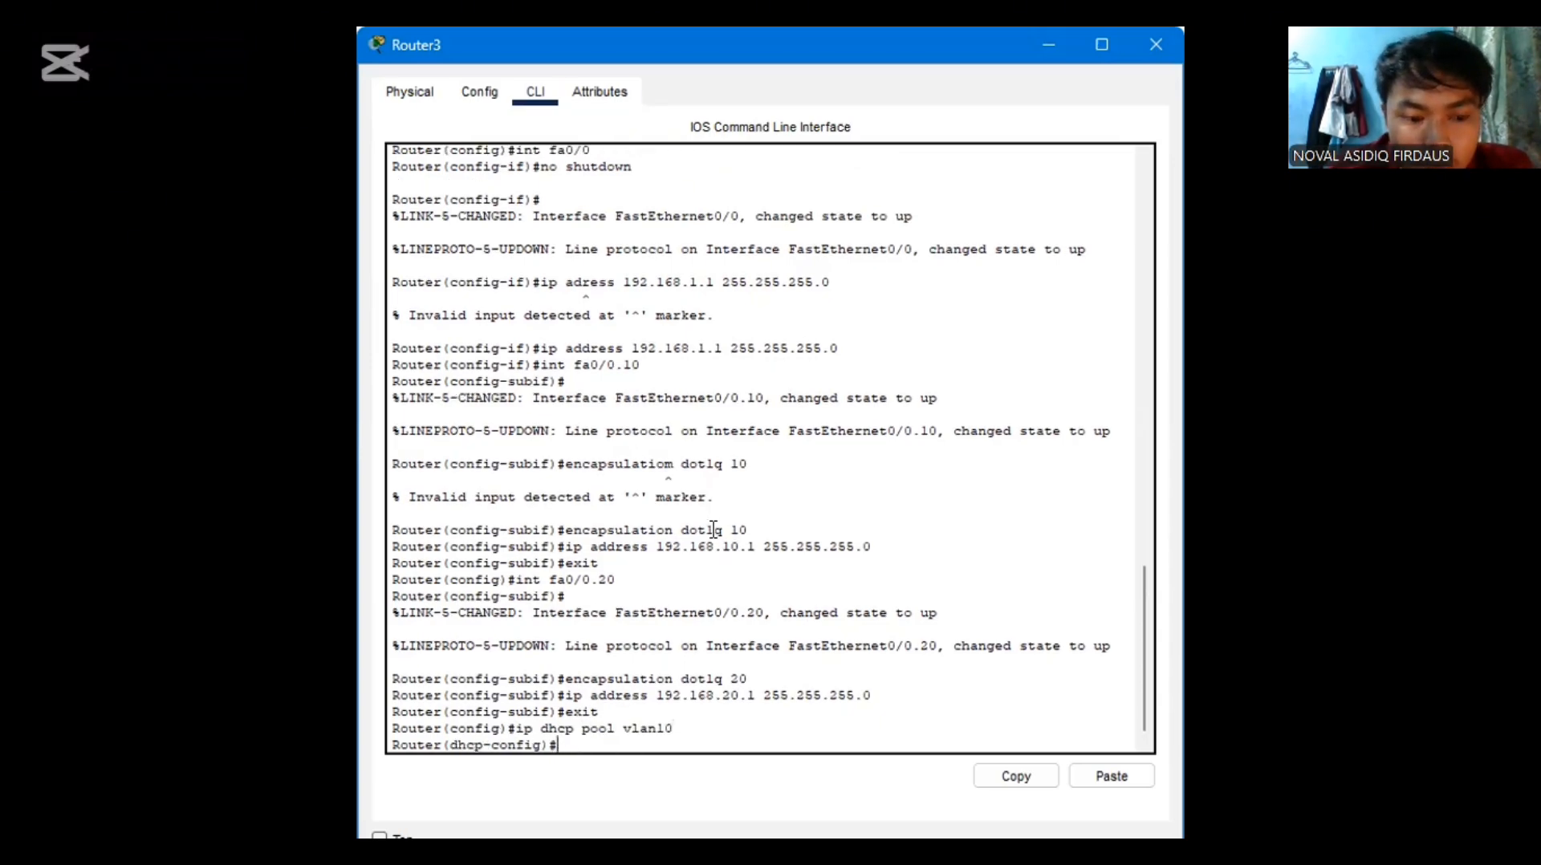
Define the vlan10 DHCP pool's network as 192.168.10.1 with mask 255.255.255.0
type("netwo")
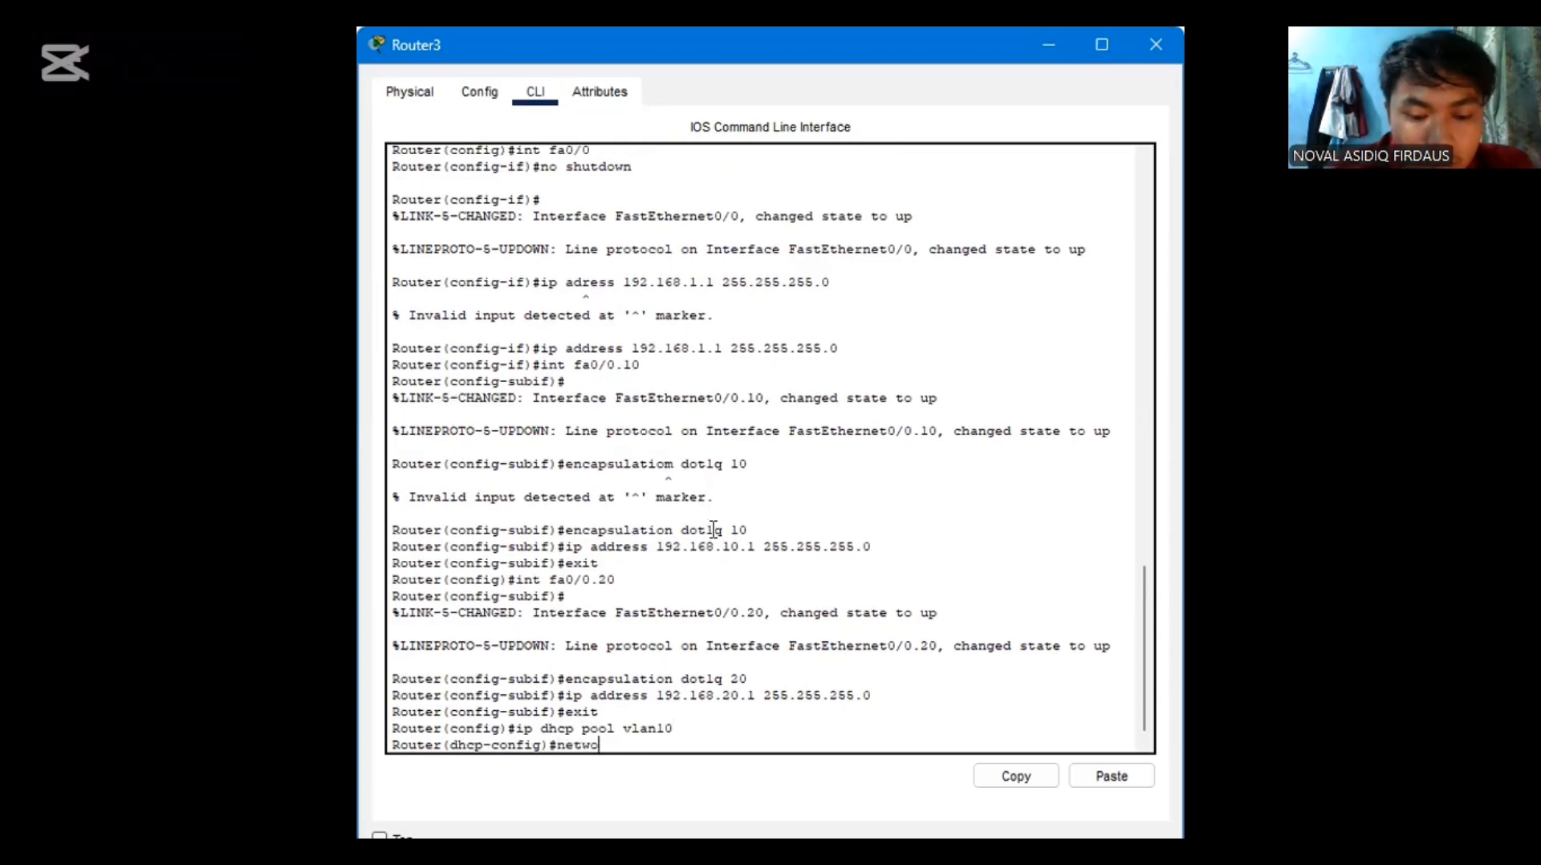
type("rk 1")
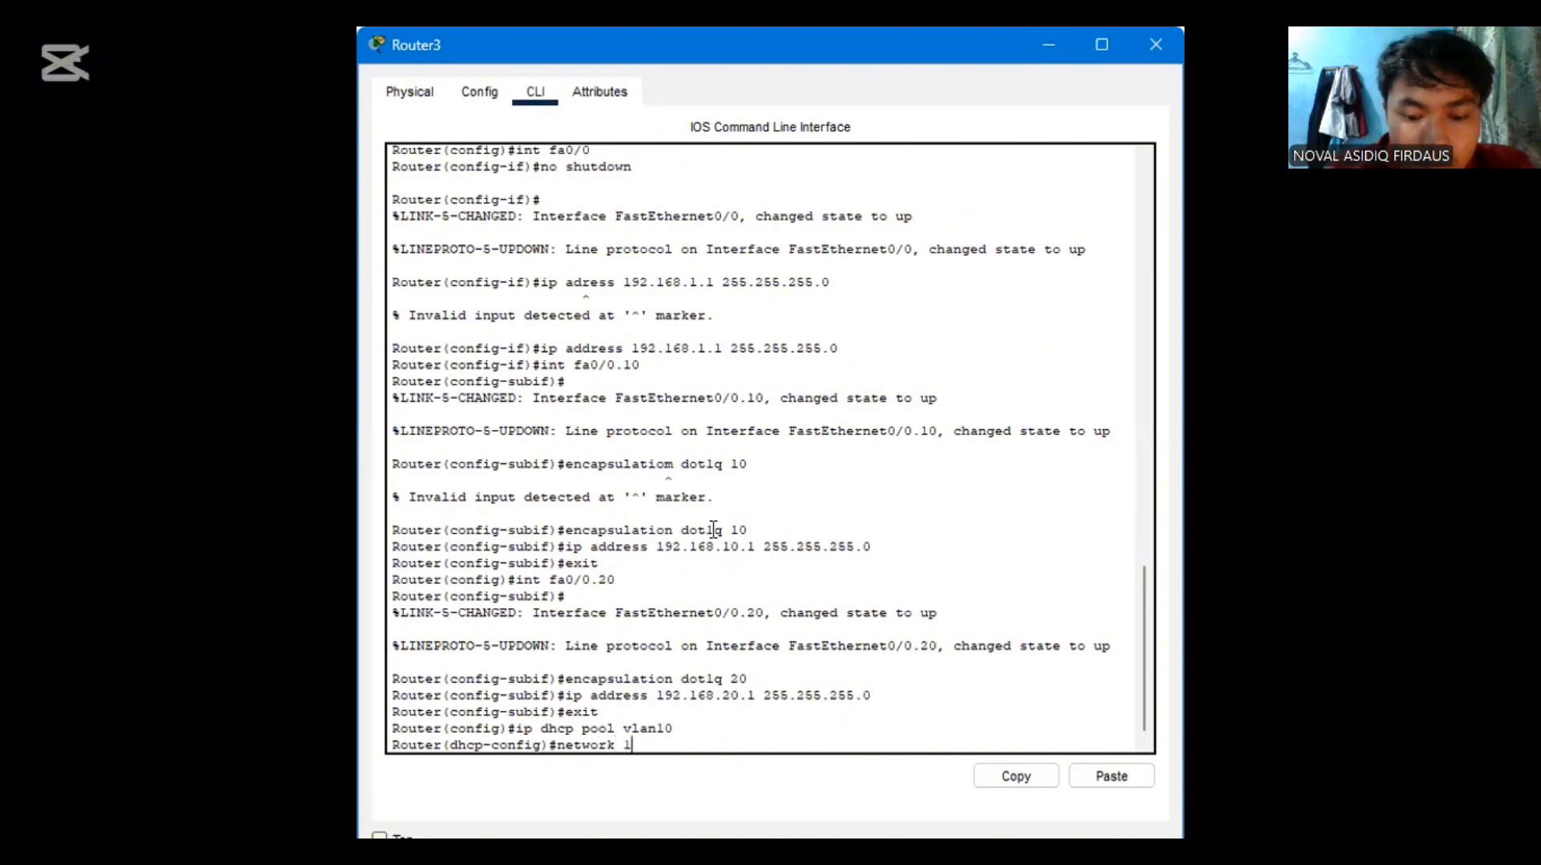
type("92.1")
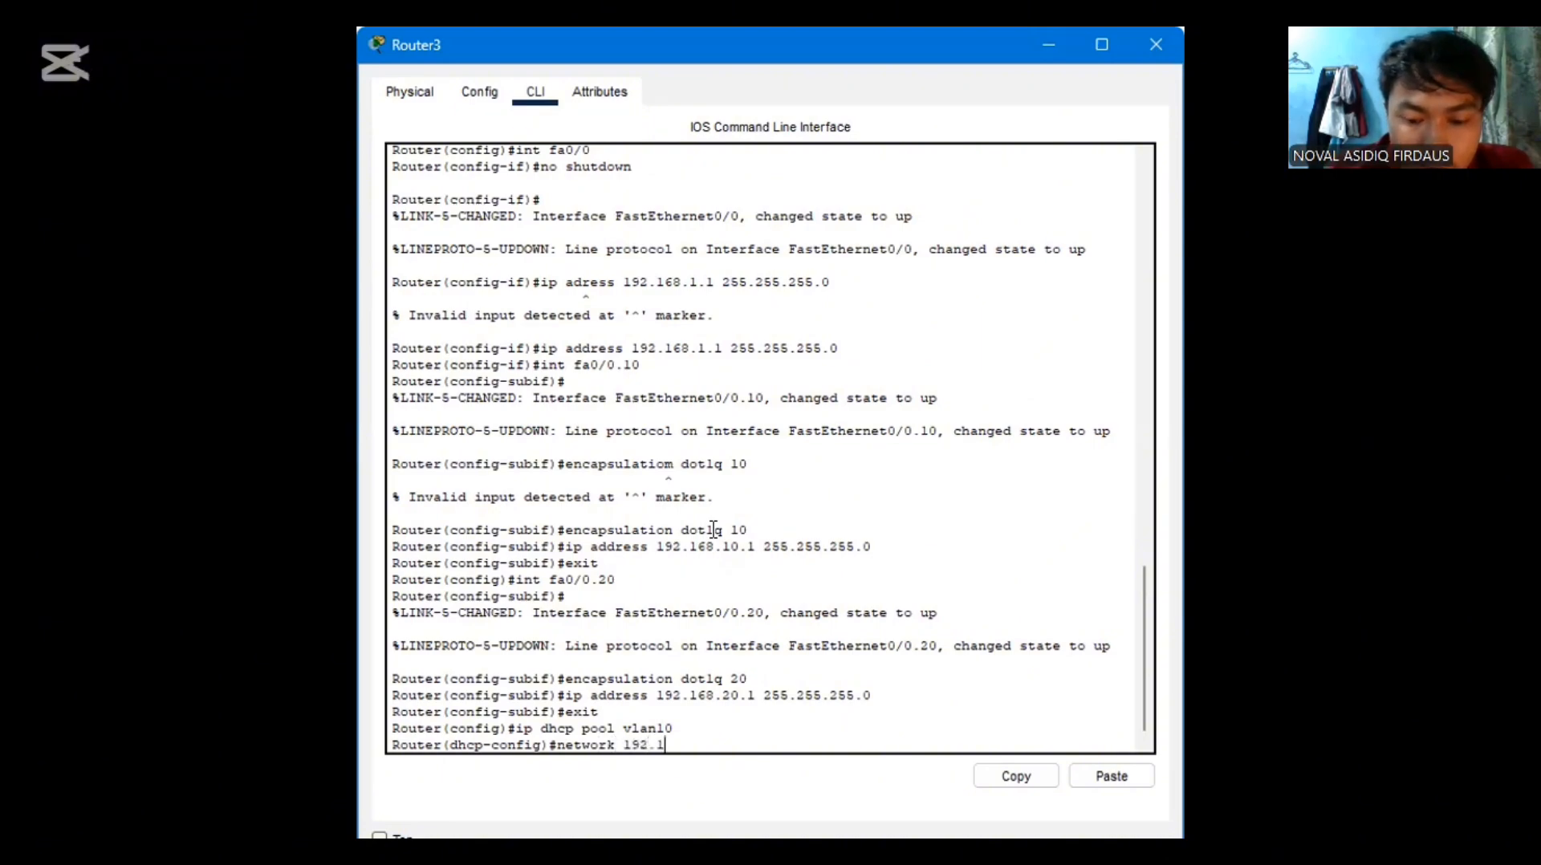
type("68.10")
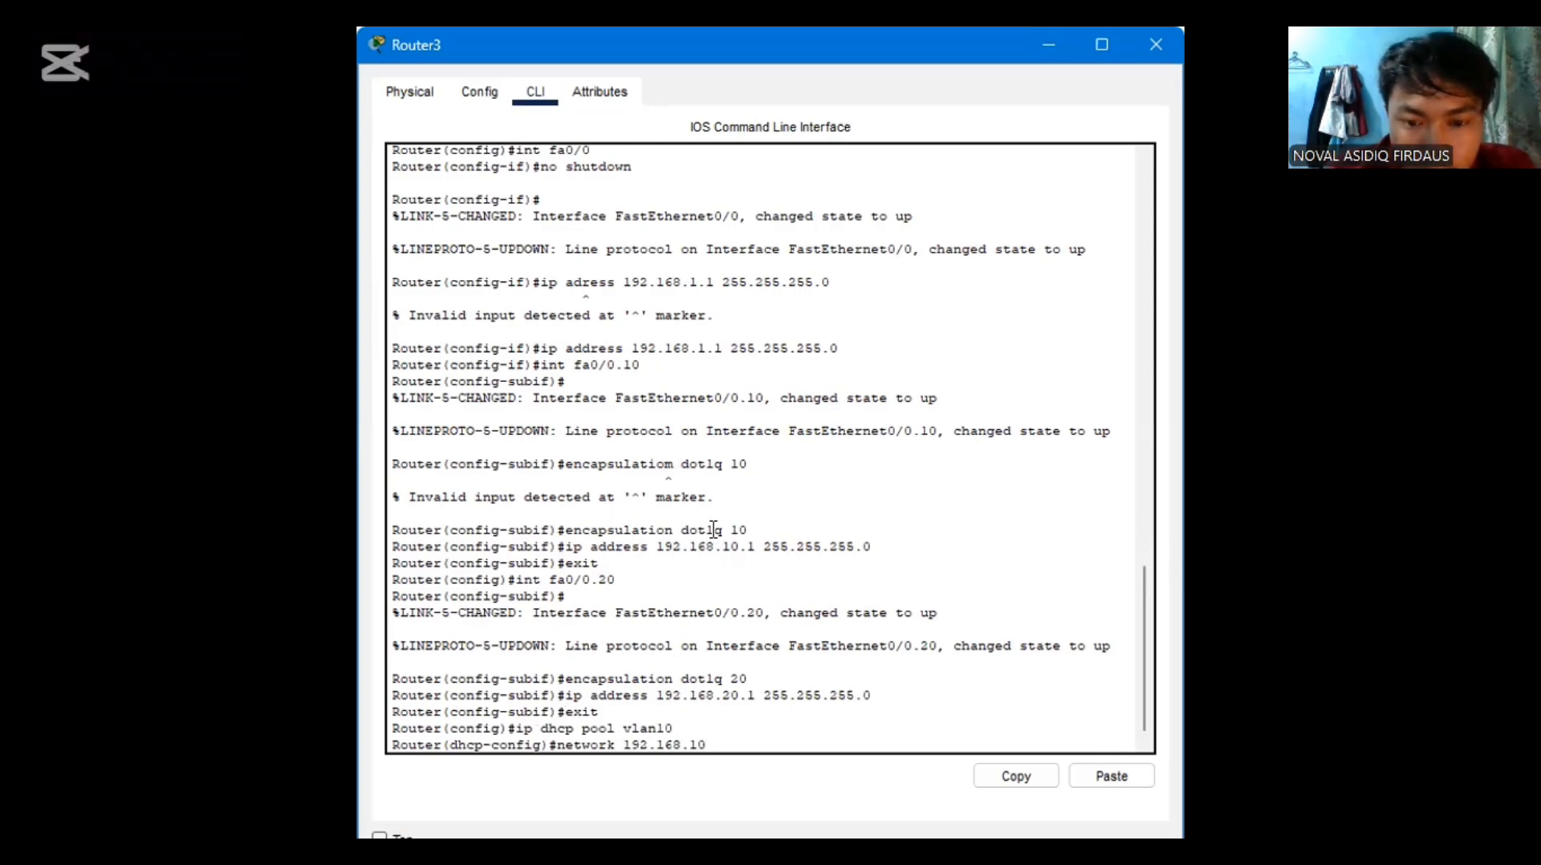
type(".1")
type(" 255.")
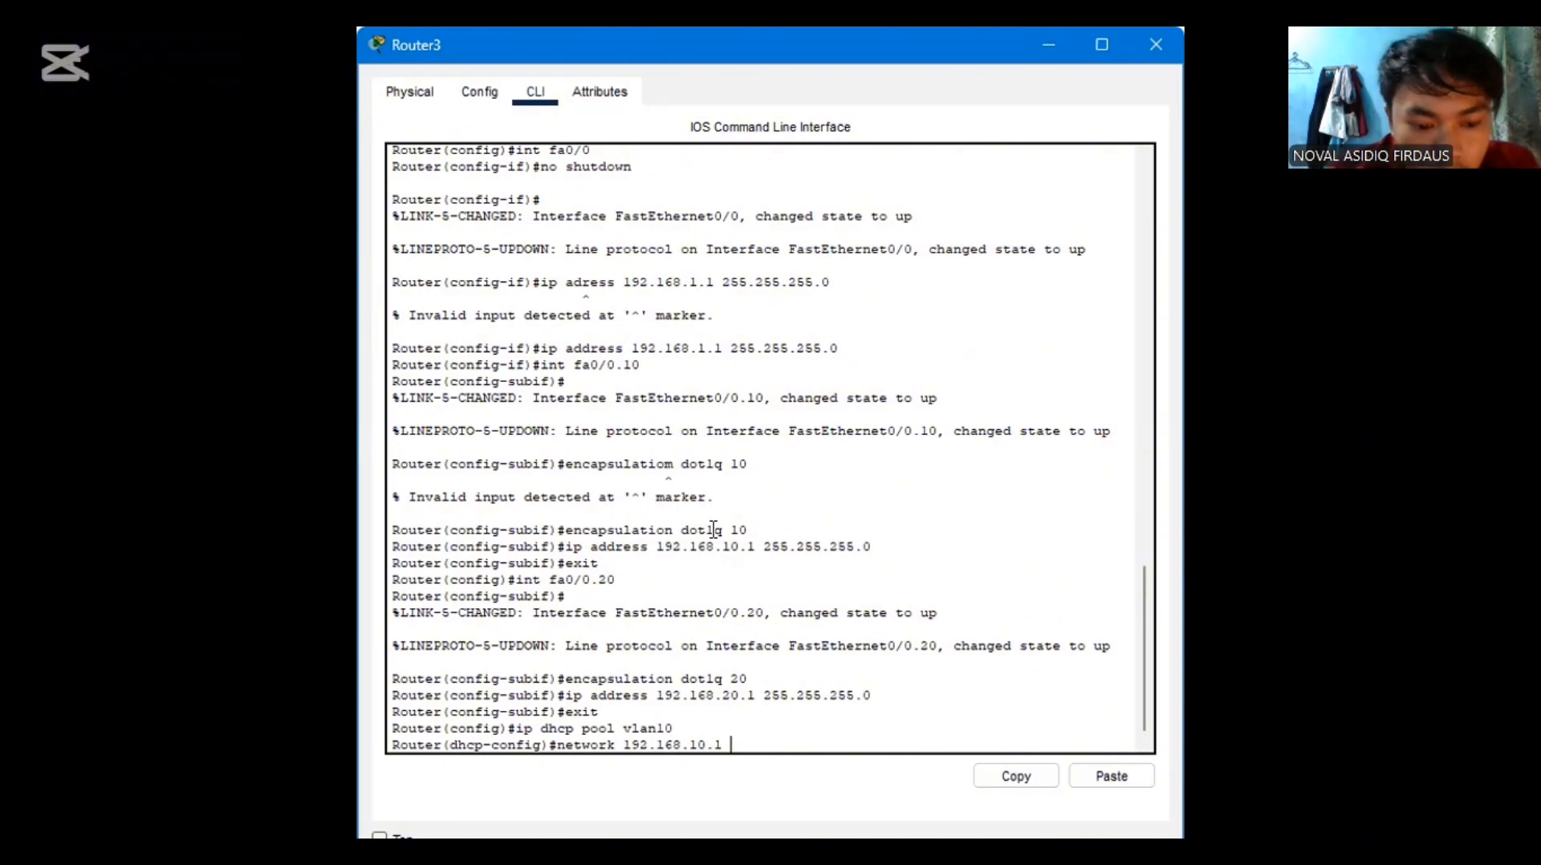
type("255.255")
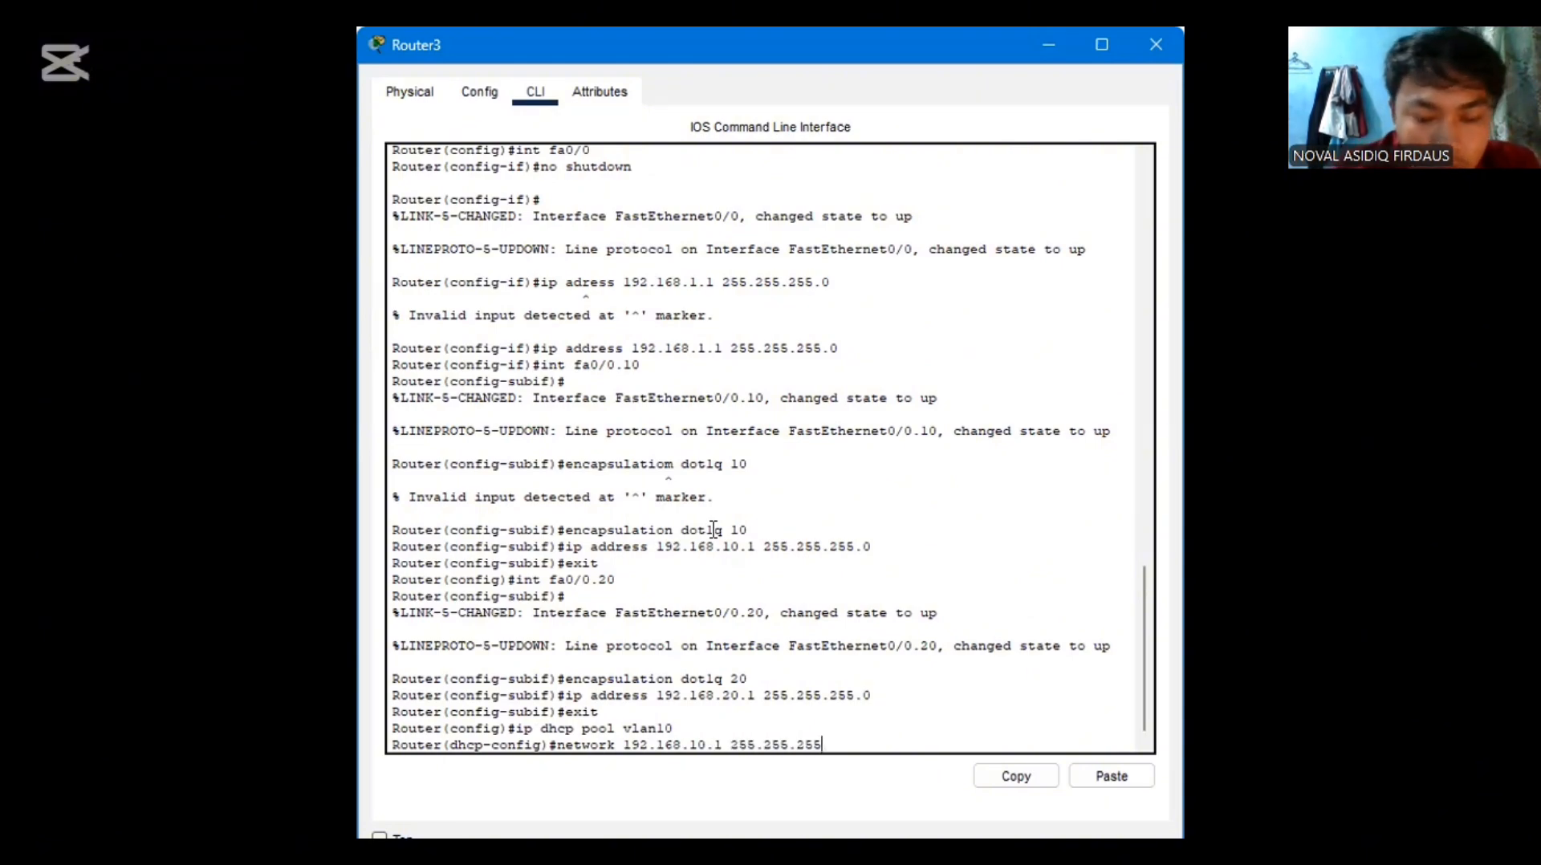
type(".0")
key("Return")
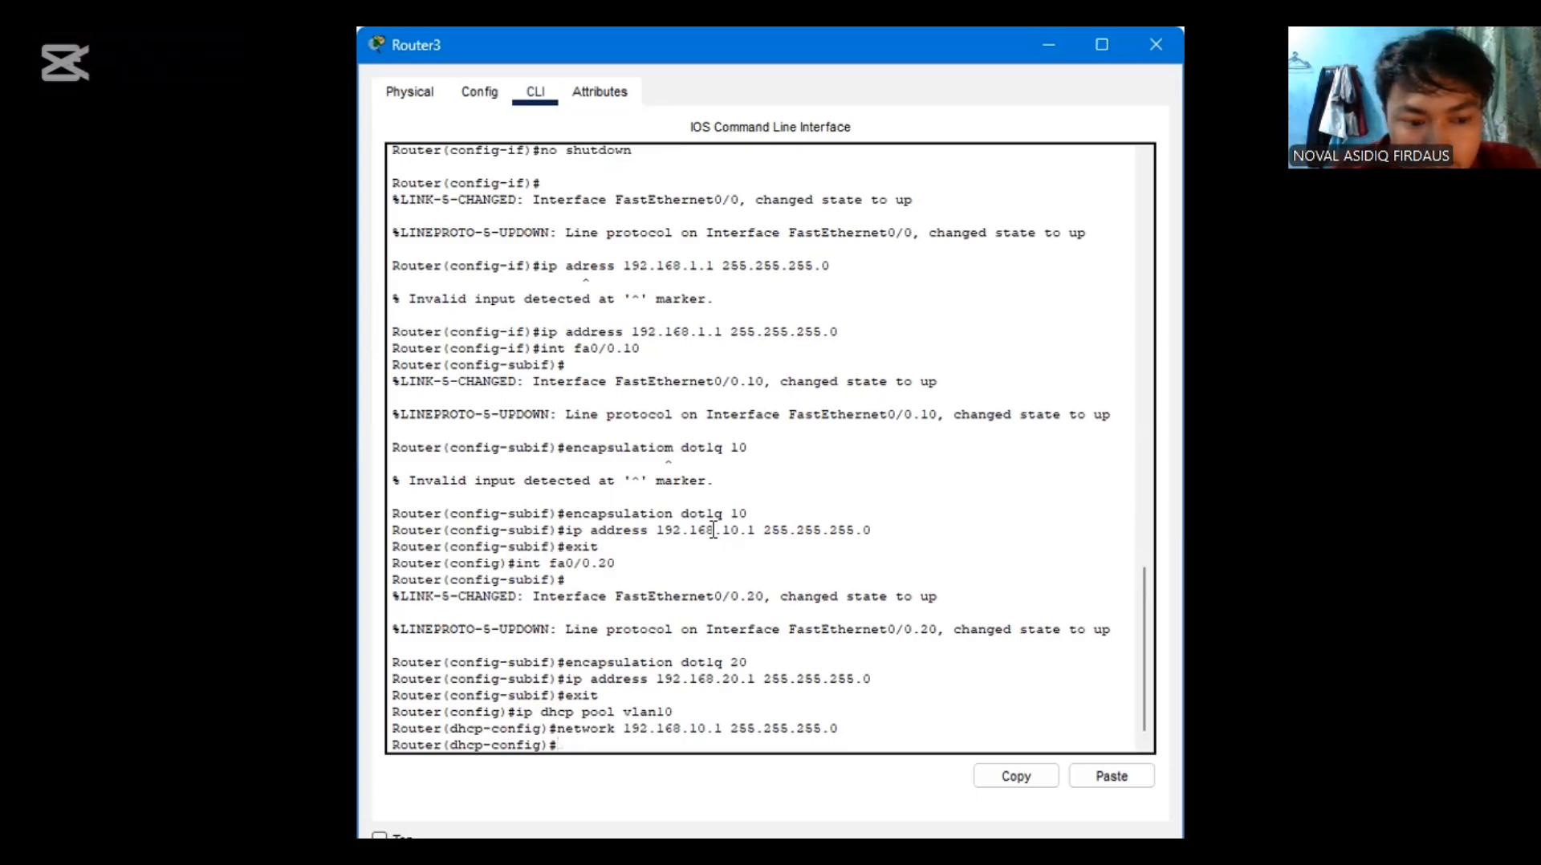
Set the vlan10 DHCP pool's default router to 192.168.10.1
type("d")
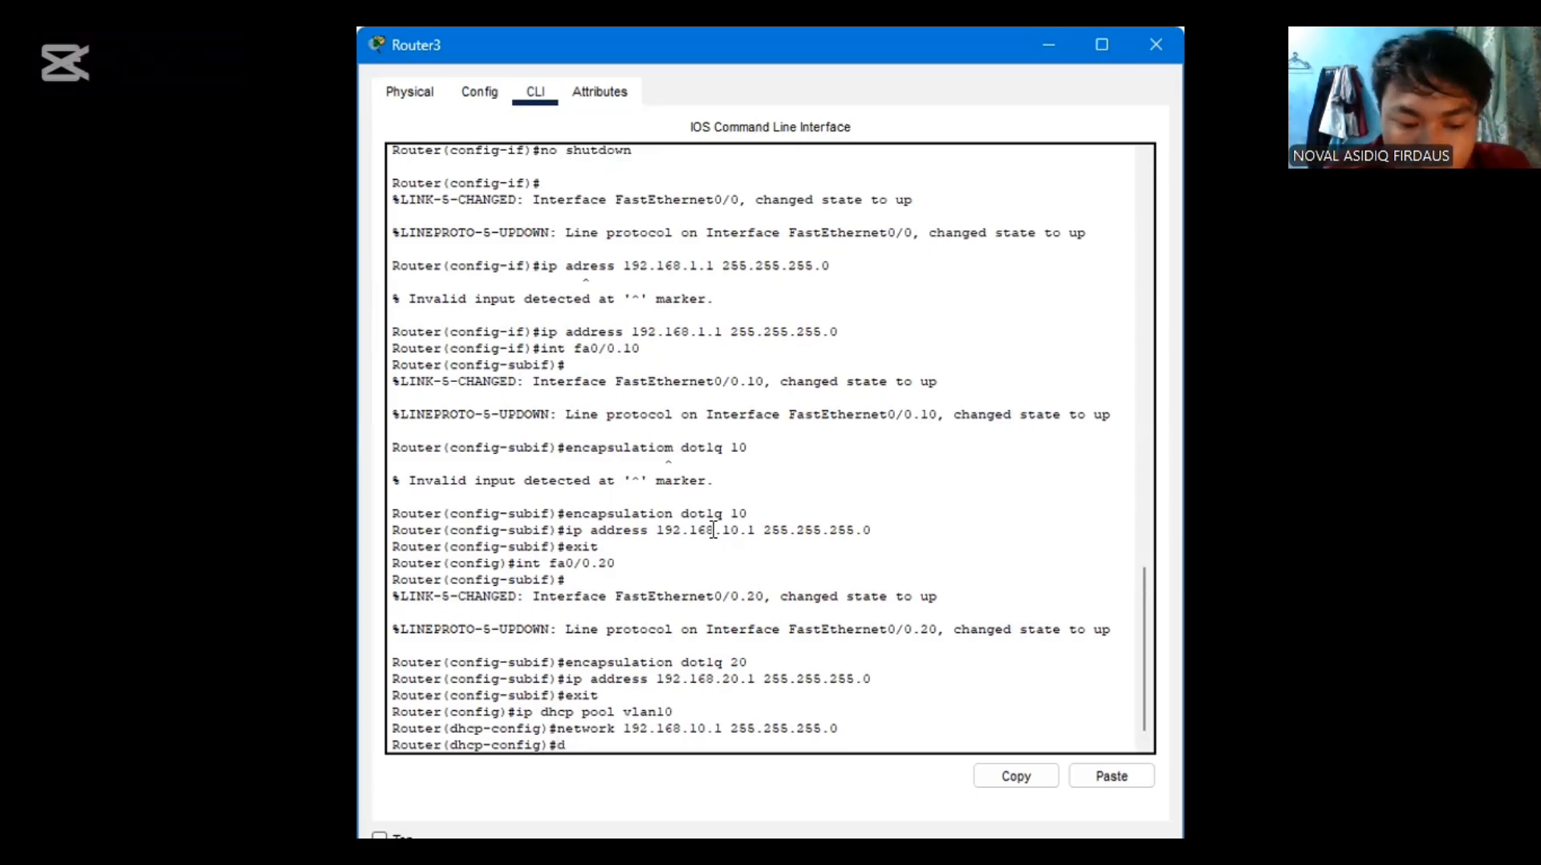
type("efau")
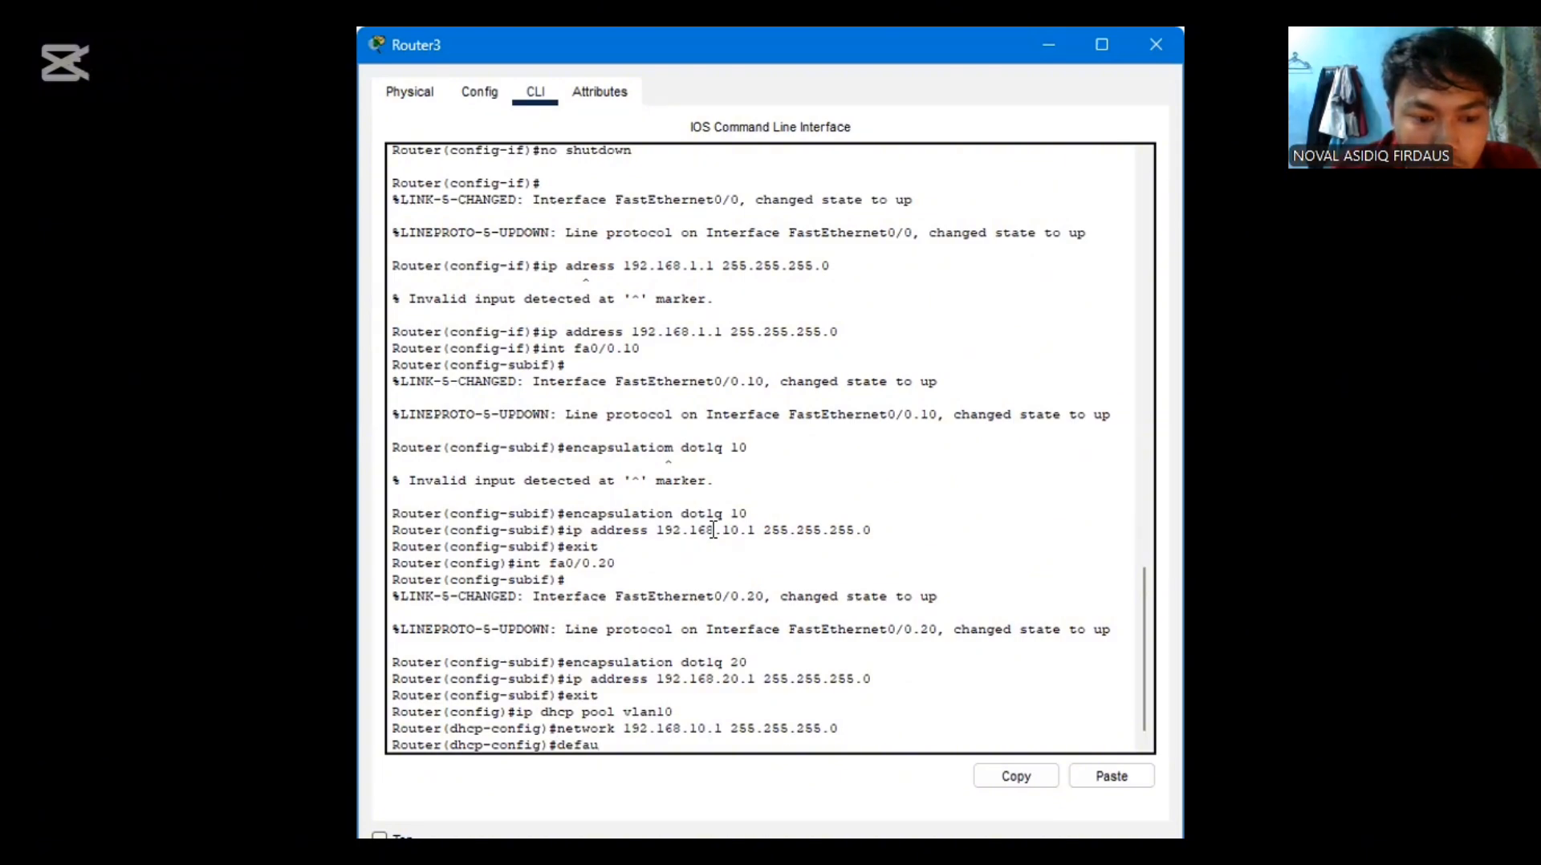
type("lt-")
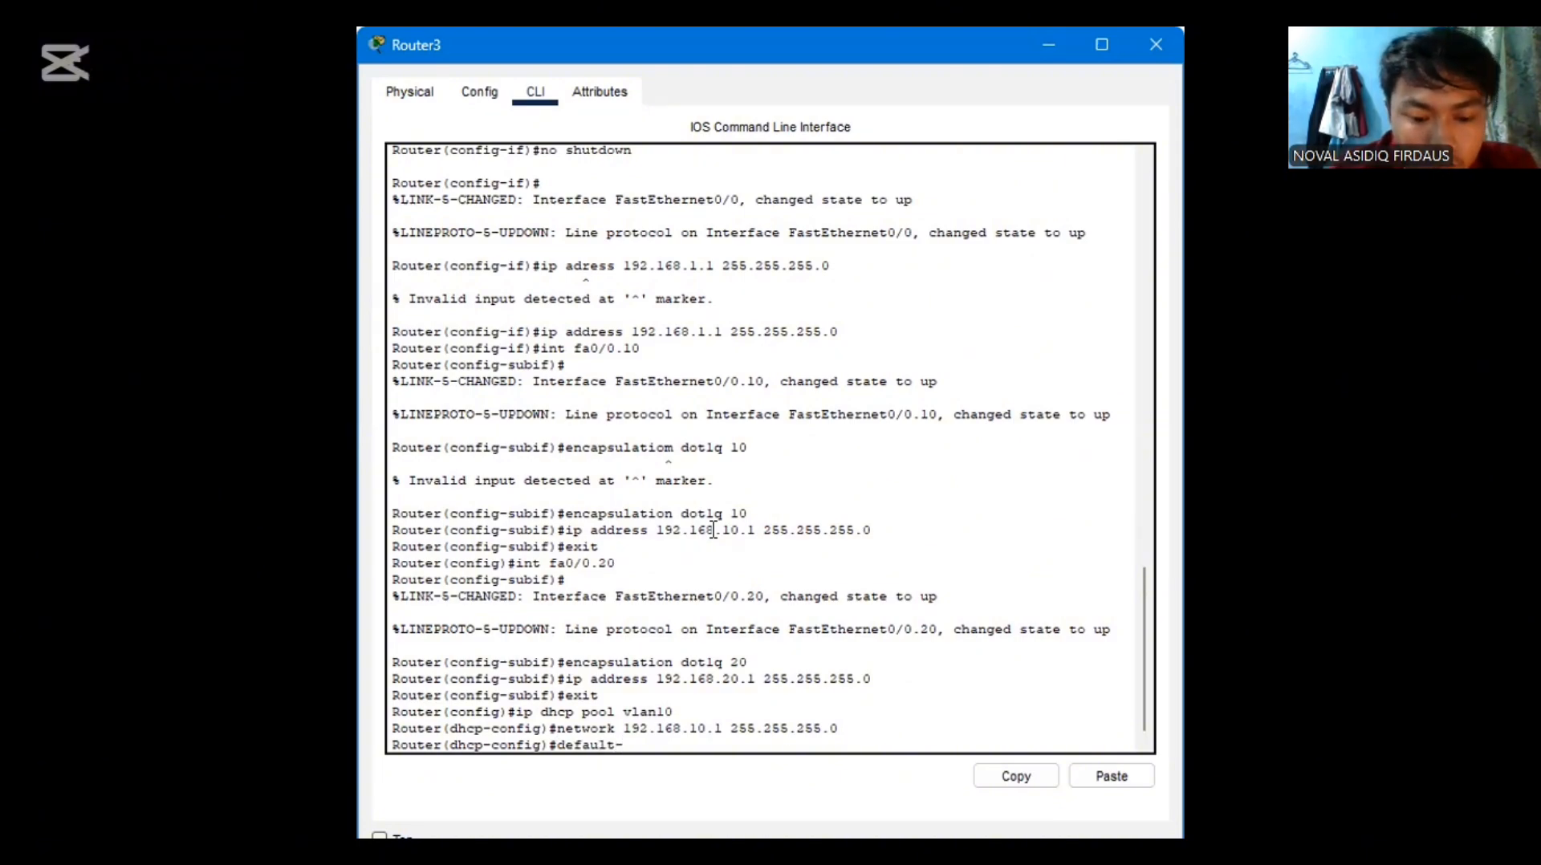
type("router")
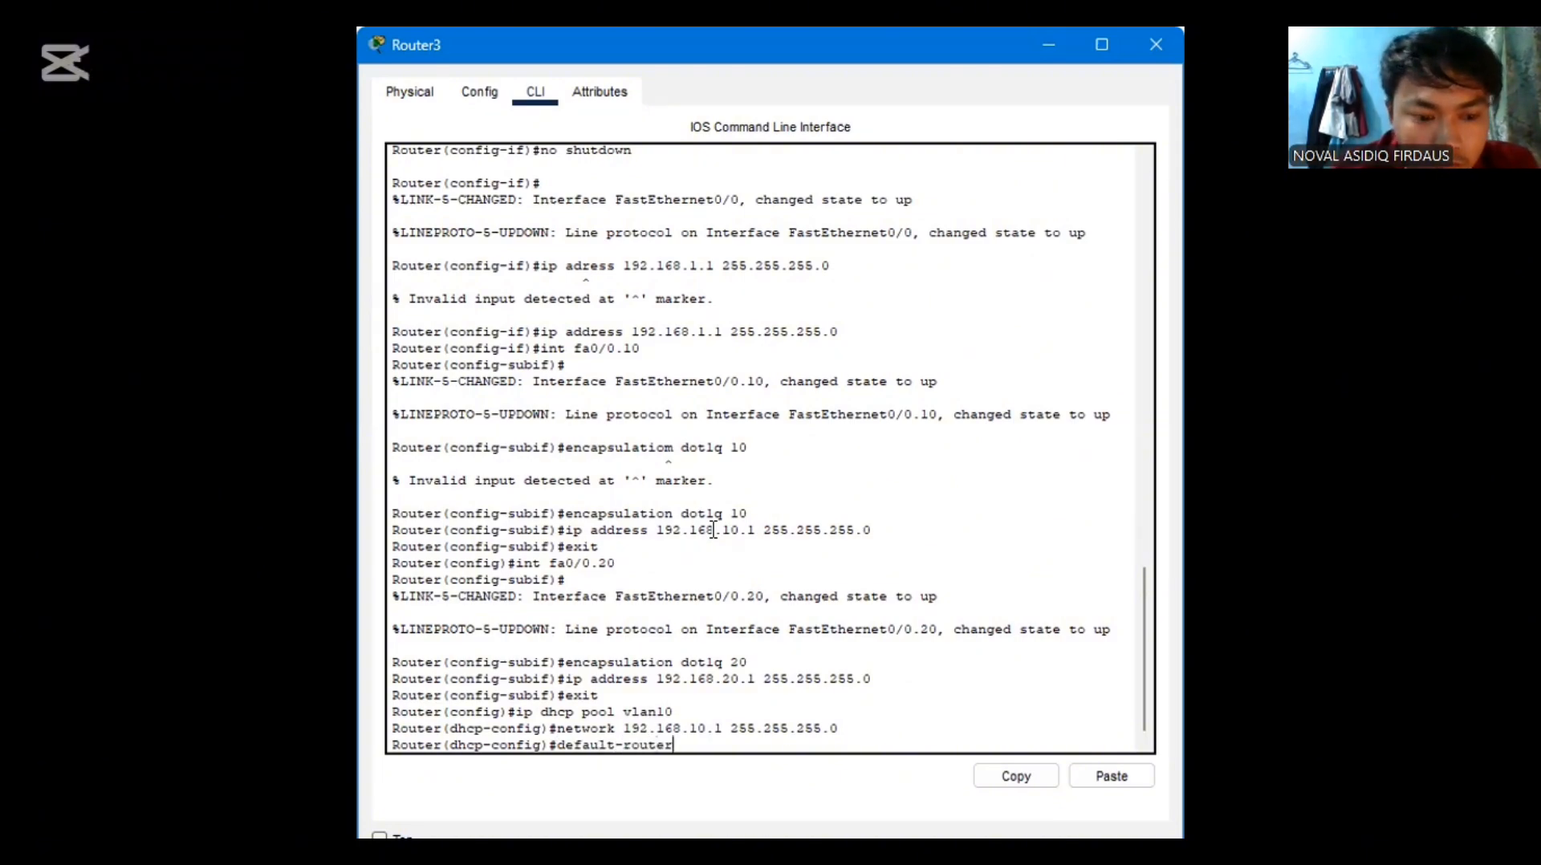
type(" 192")
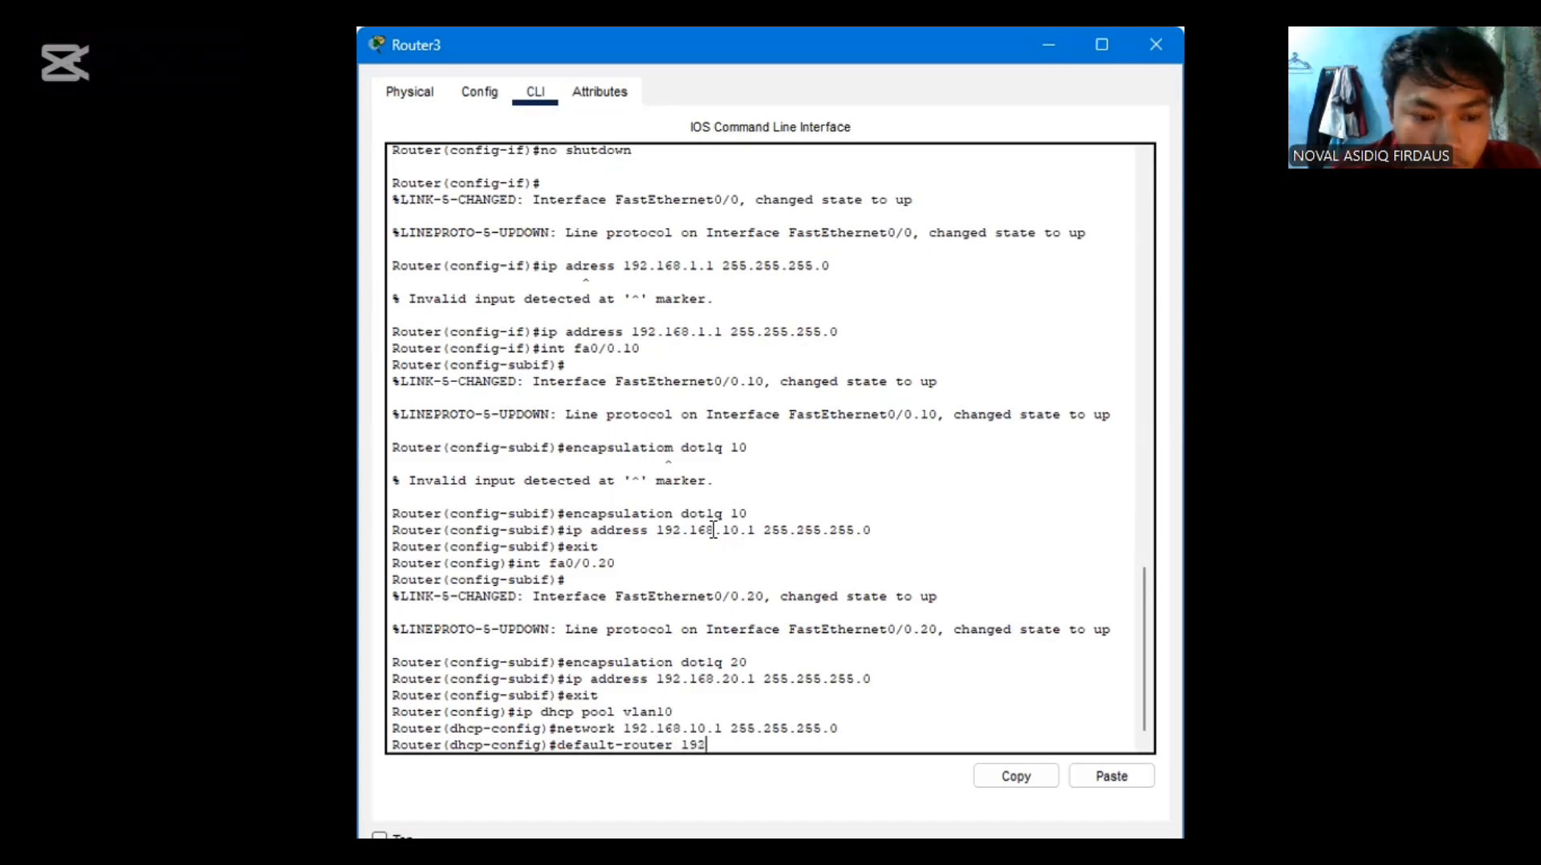
type(".16")
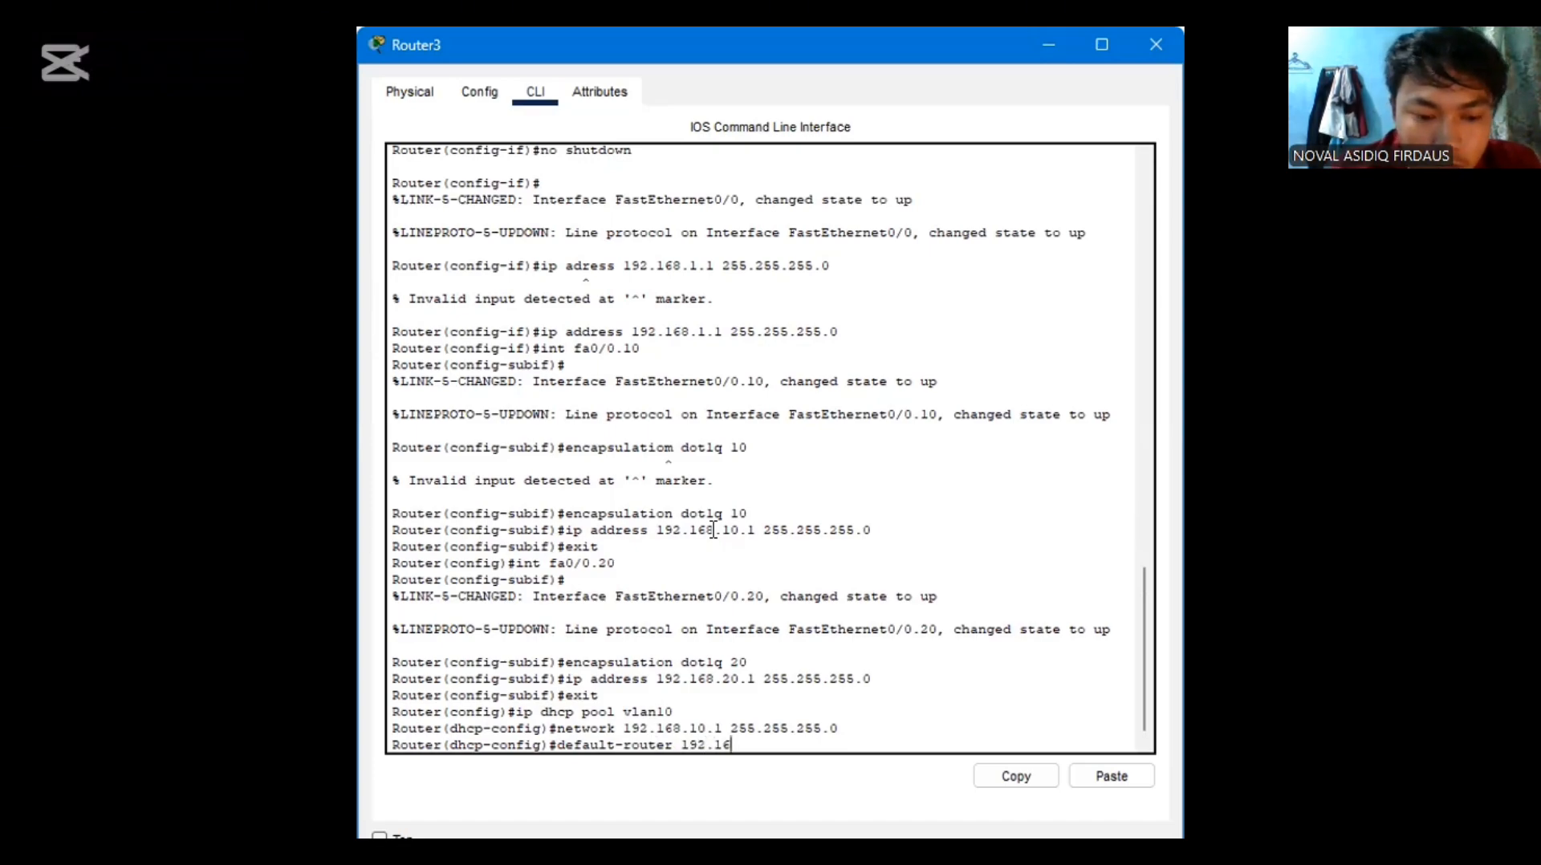
type("8.")
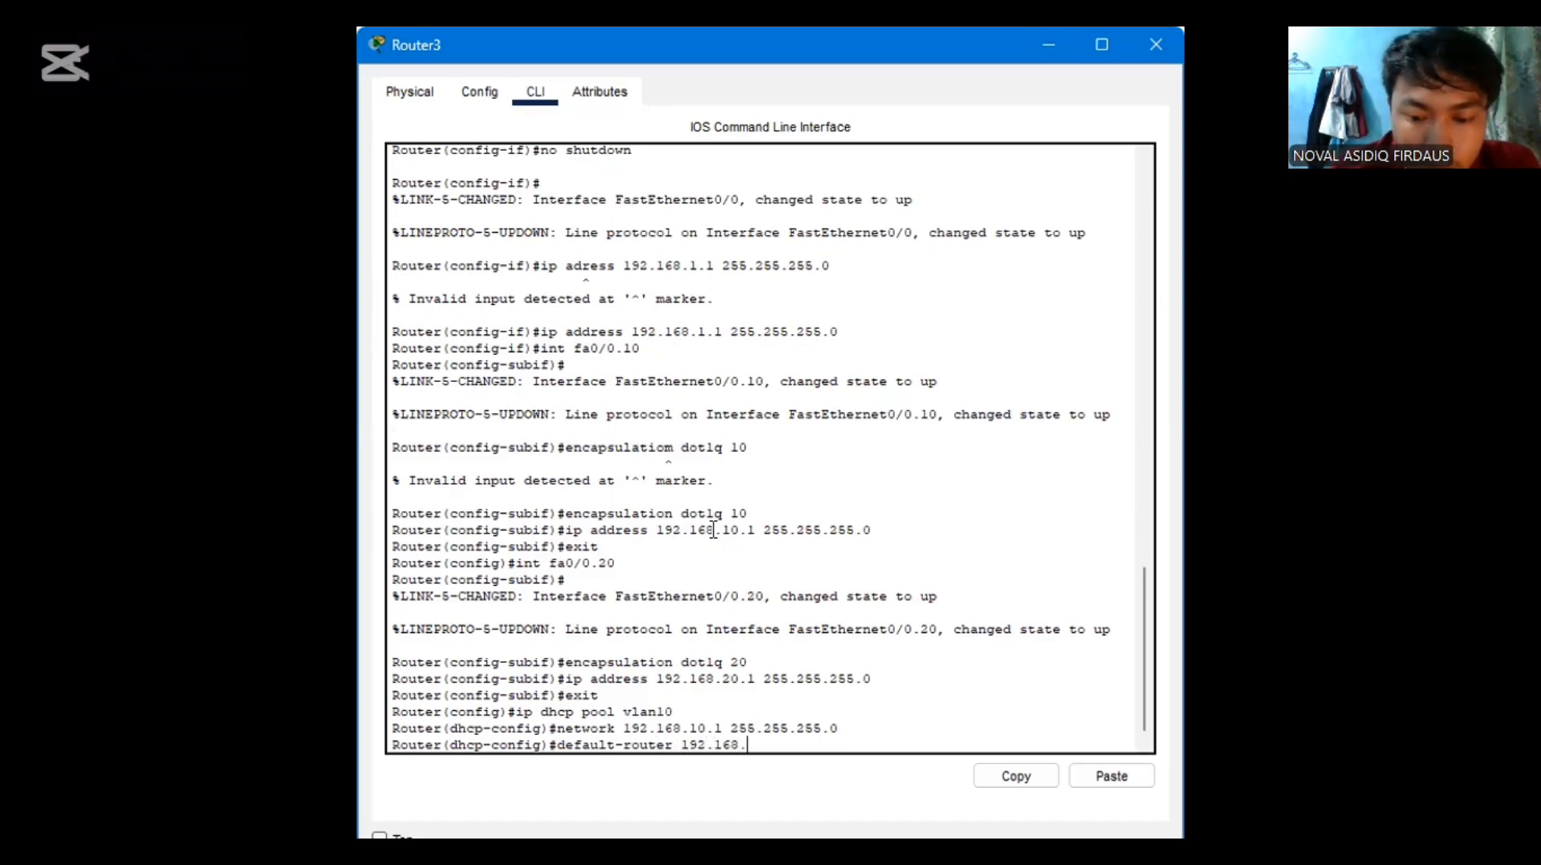
type("10.1")
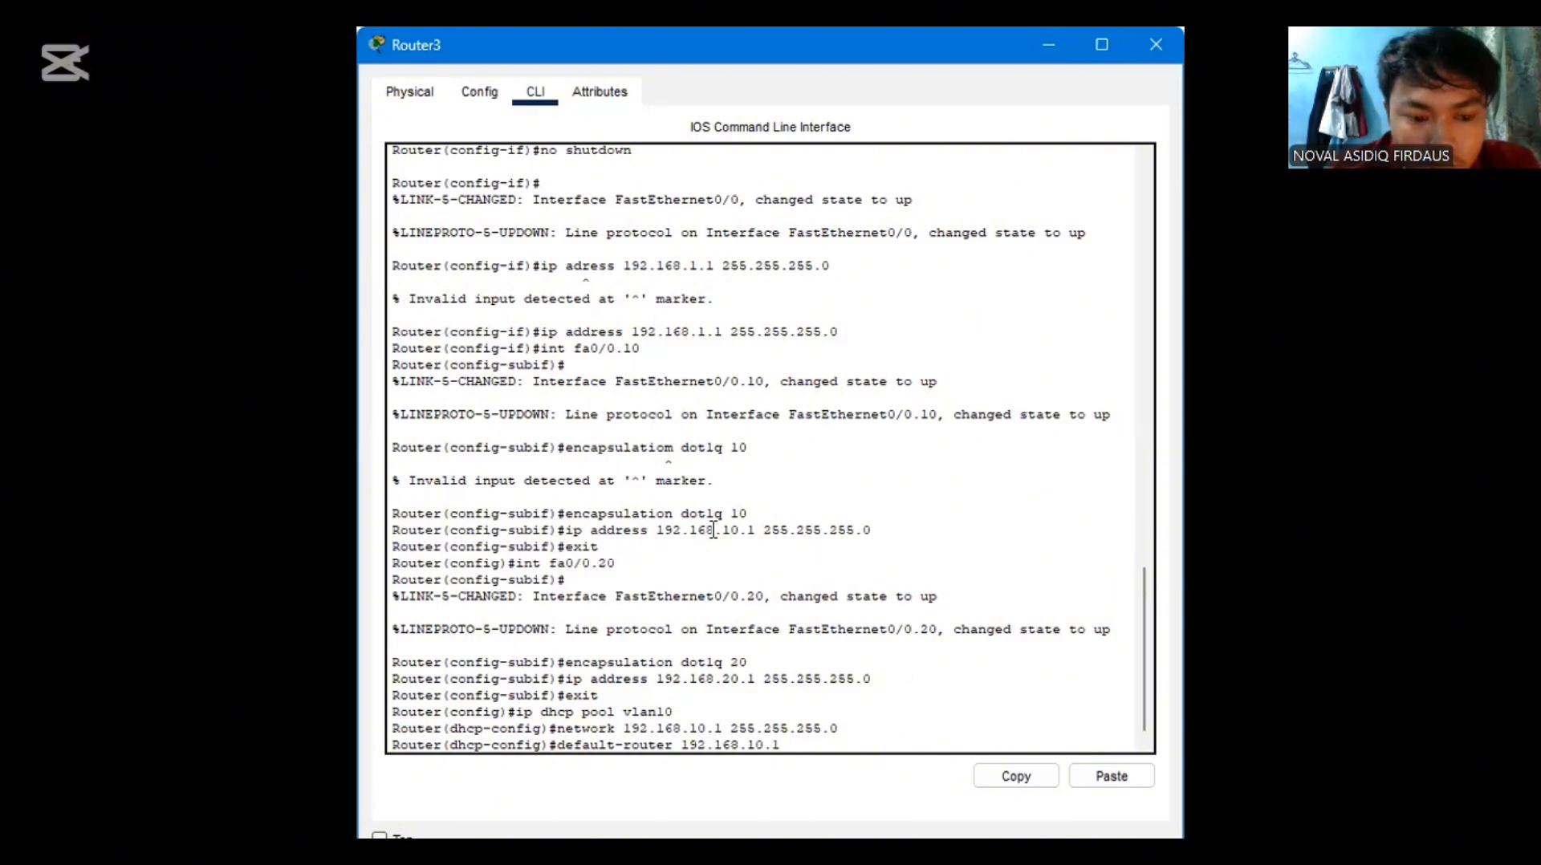
key("Return")
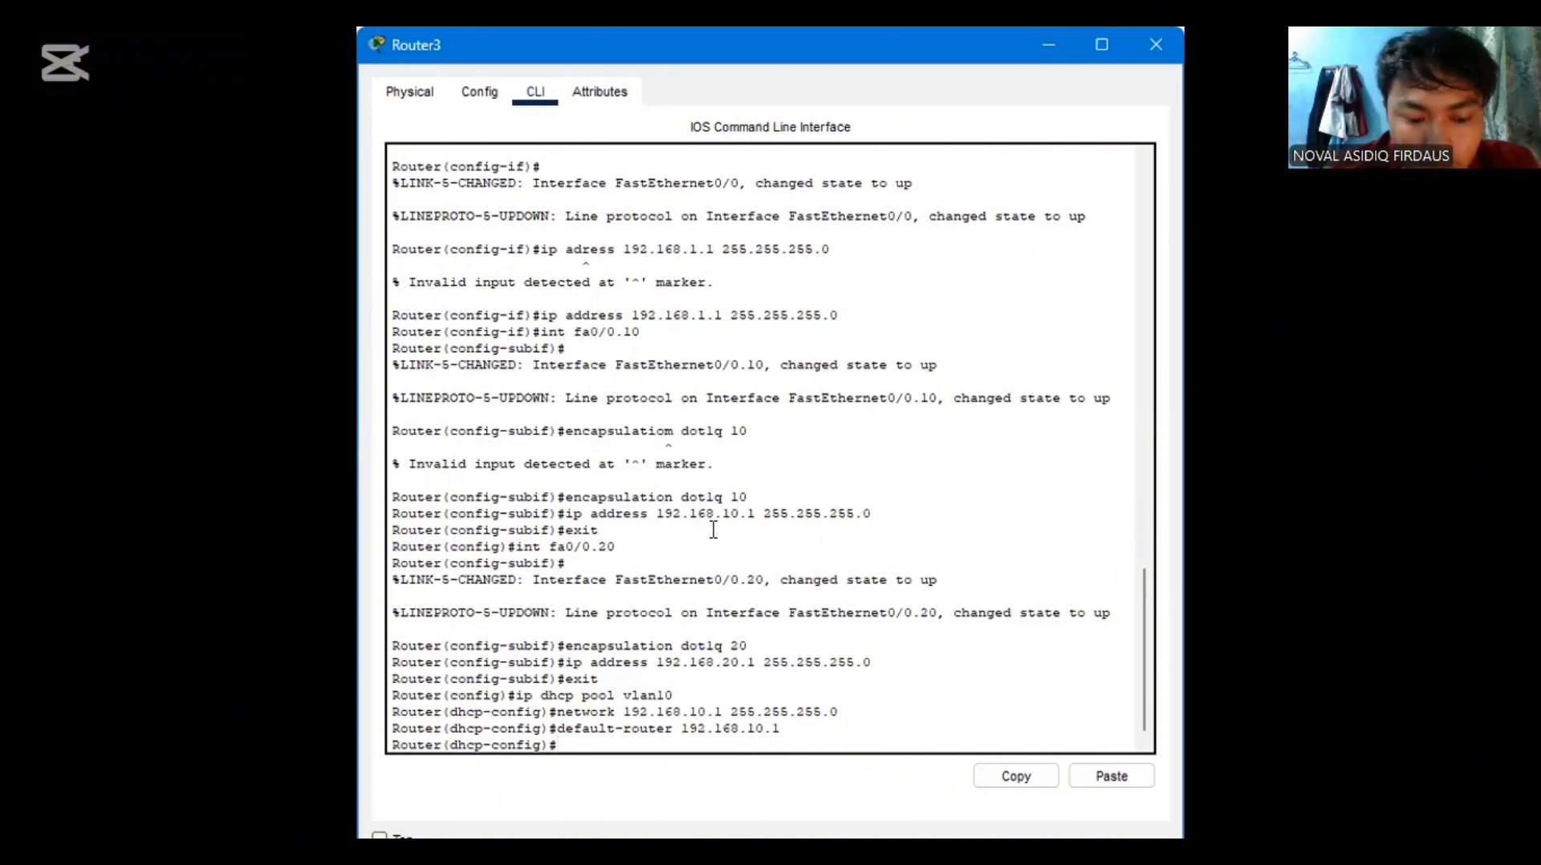
Set the vlan10 DHCP pool's DNS server to 8.8.8.8, and exit to global configuration mode
type("dns")
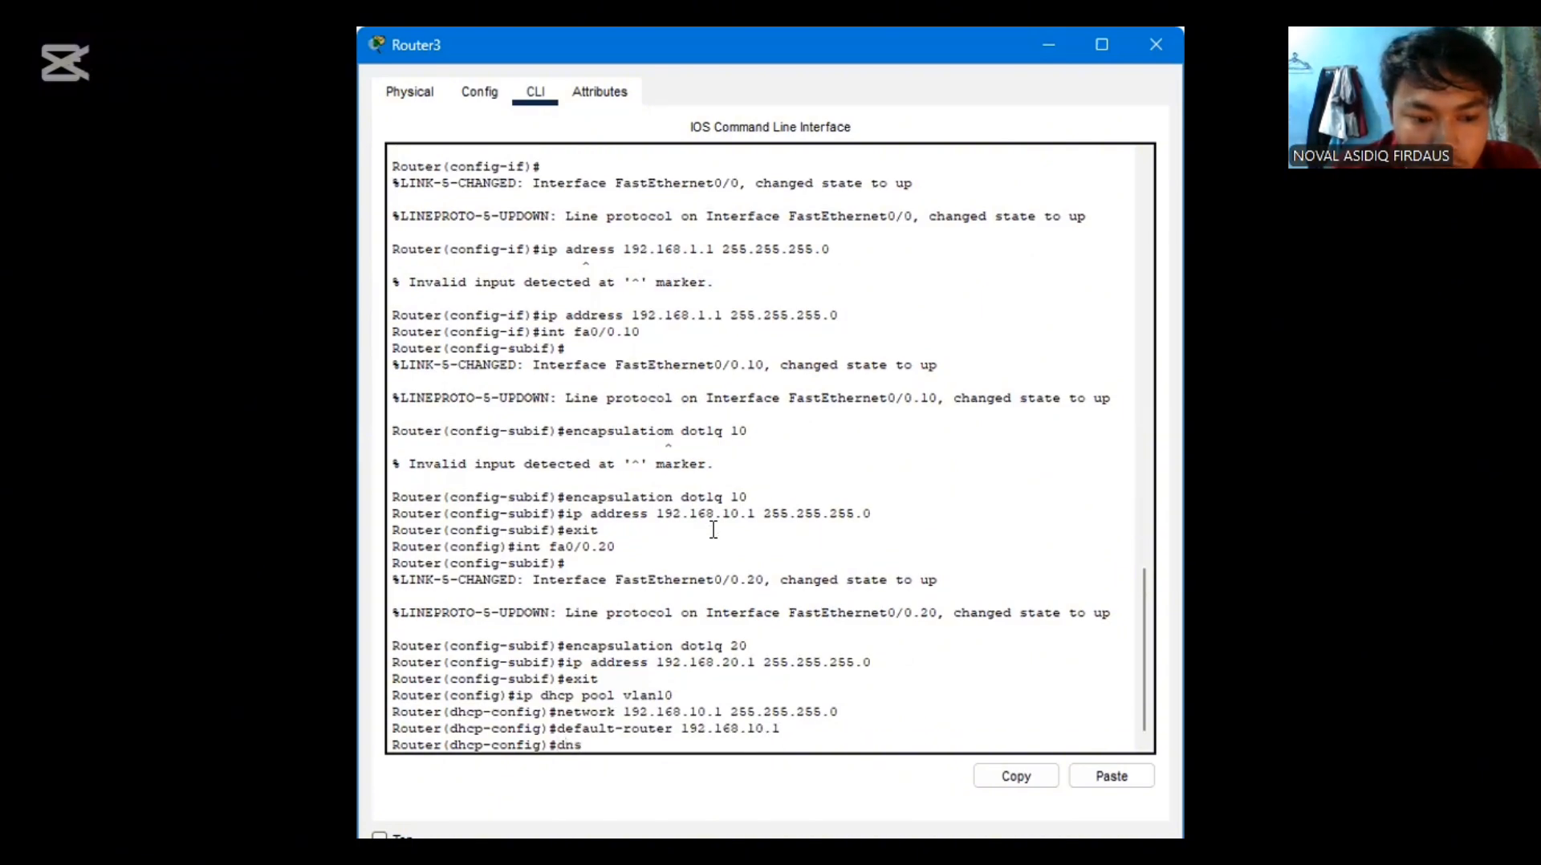
type("-server")
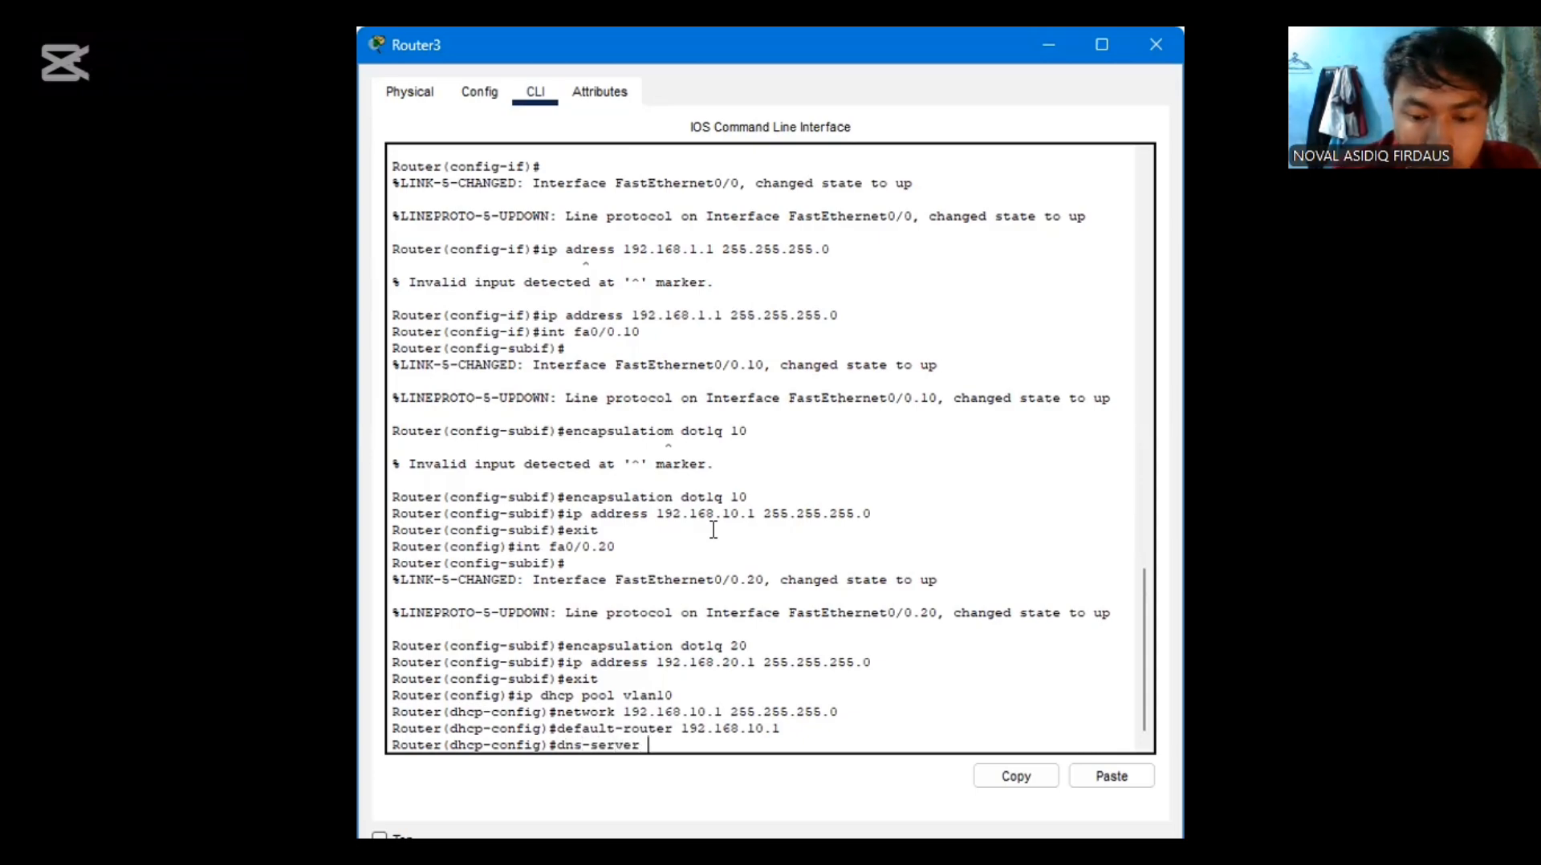
type(" 8.")
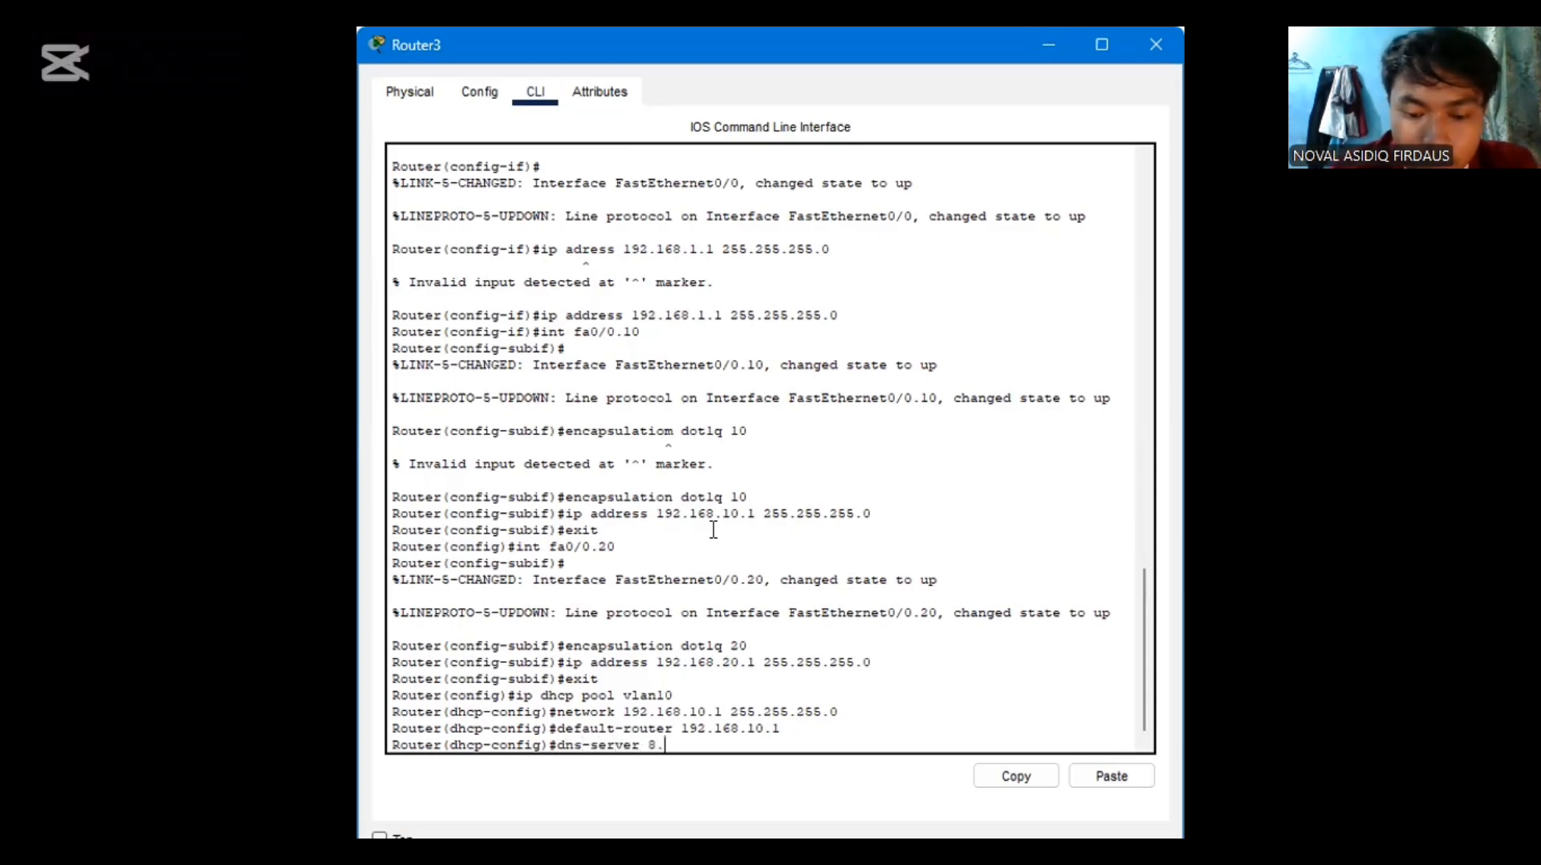
type("8.8.")
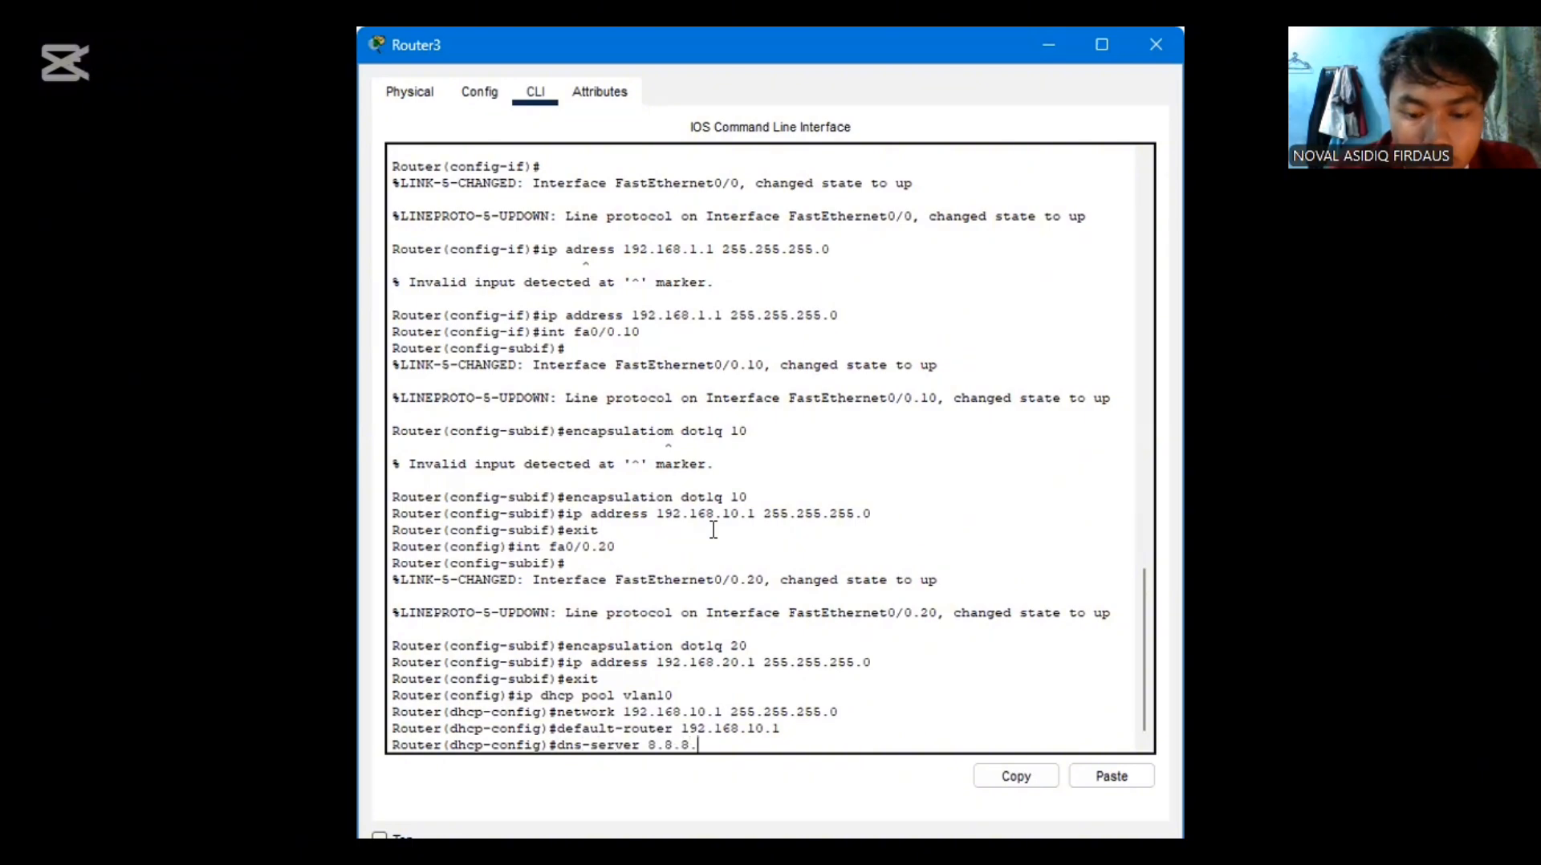
type("8")
key("Return")
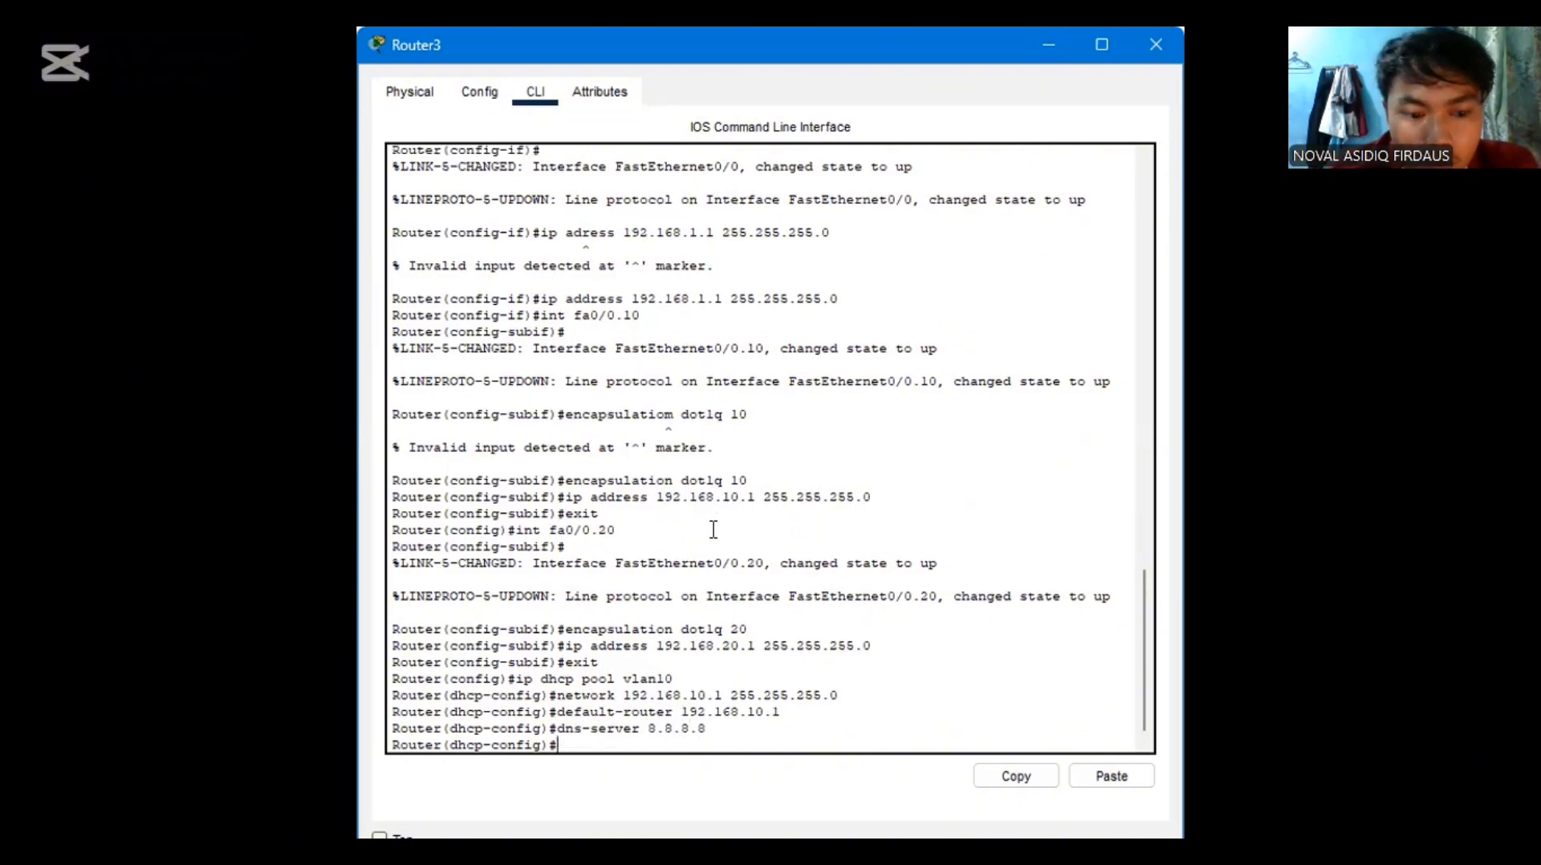
type("exi")
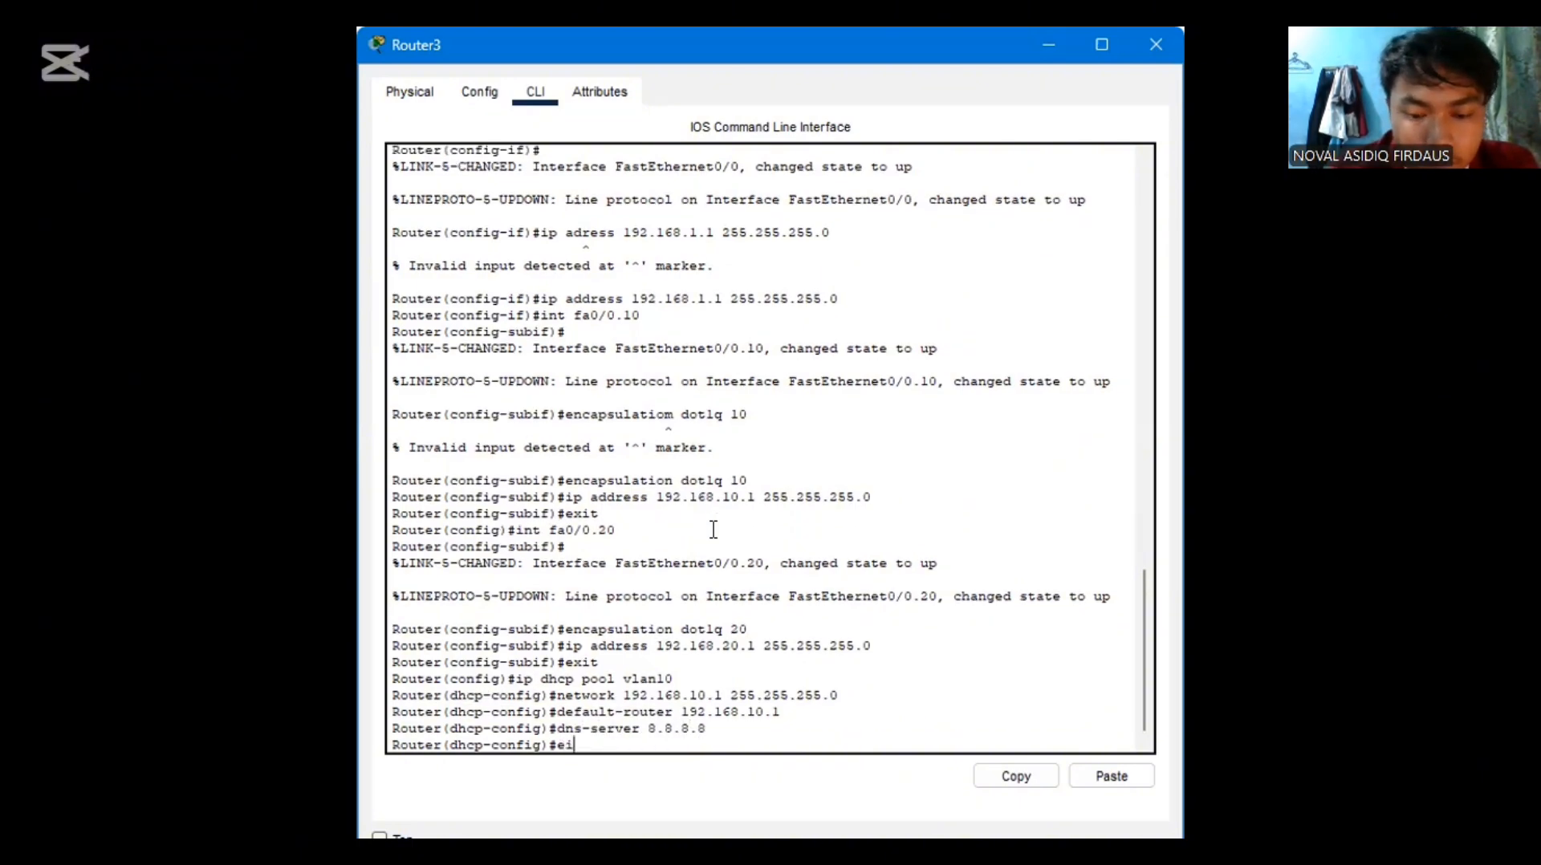
key("BackSpace")
type("xit")
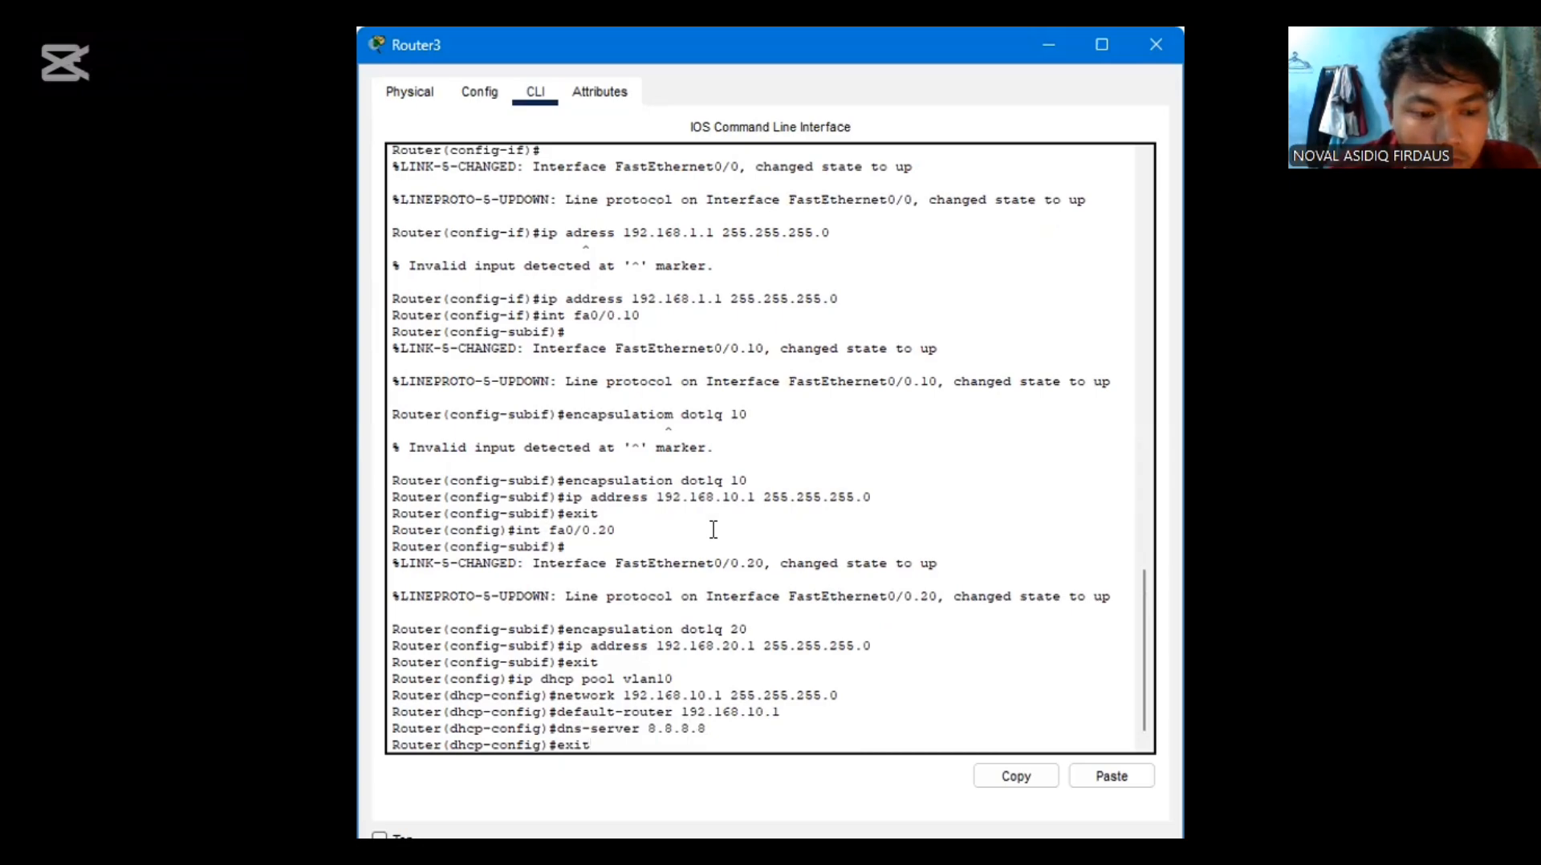
key("Return")
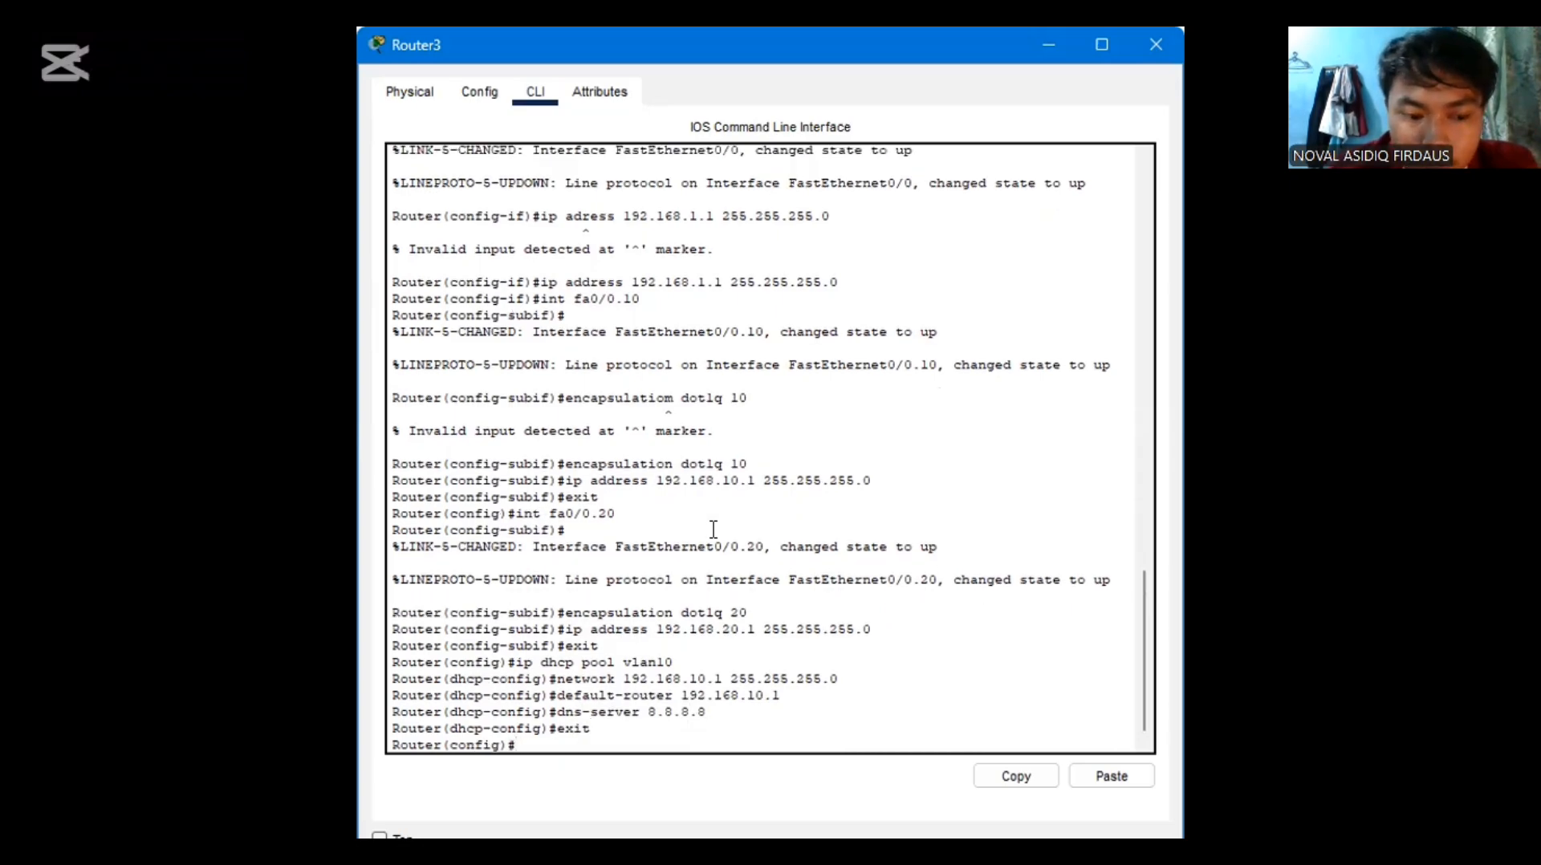
Create the DHCP pool for VLAN 20 by reusing the earlier pool command as "ip dhcp pool vlan20"
key("Up")
key("Up")
key("Up")
key("Up")
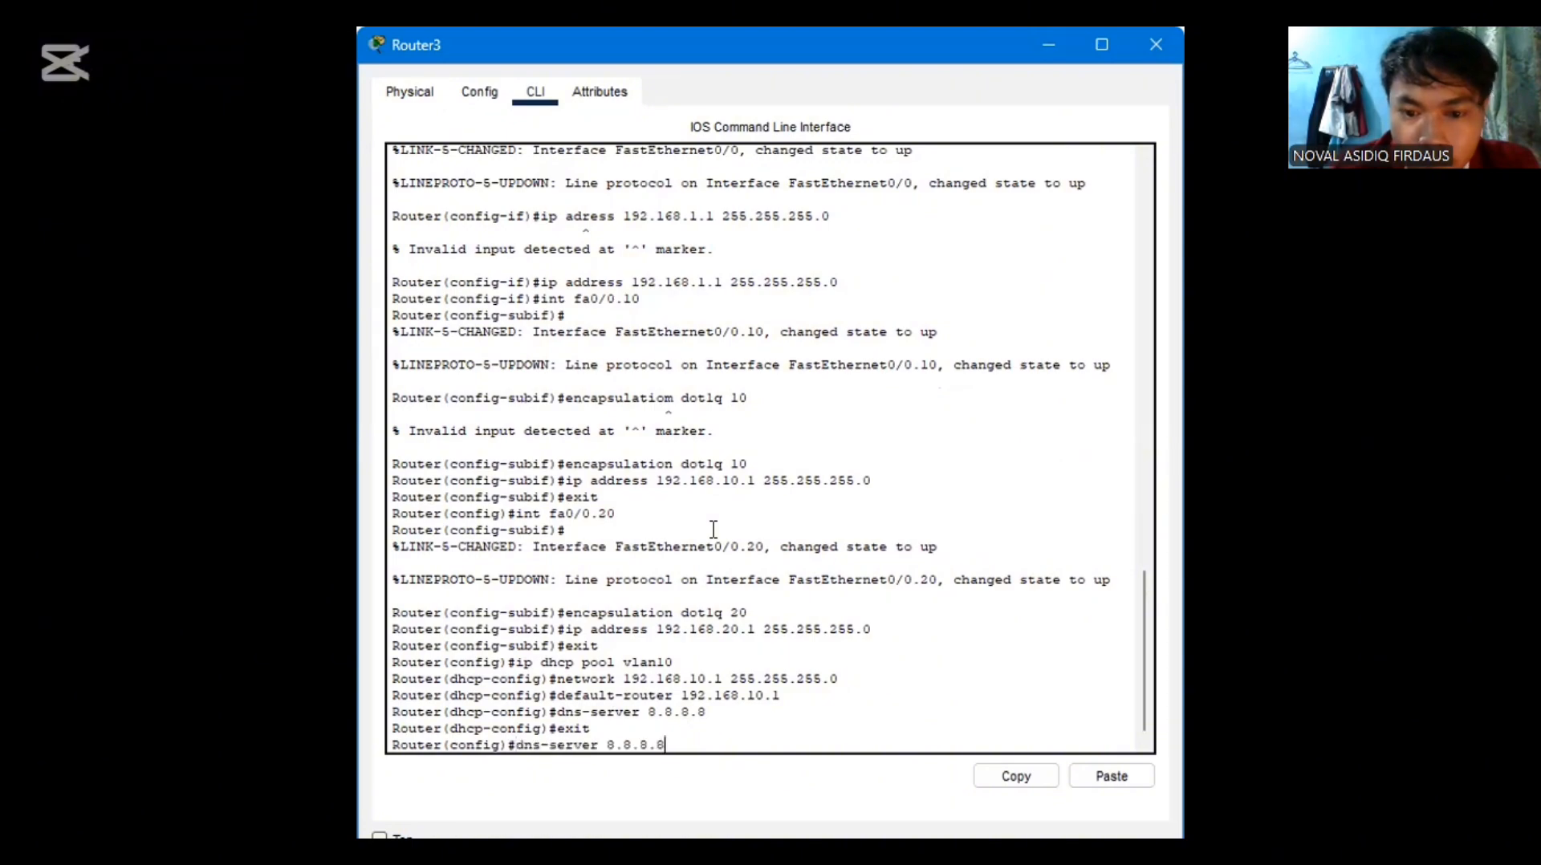
key("Up")
key("Up")
key("Down")
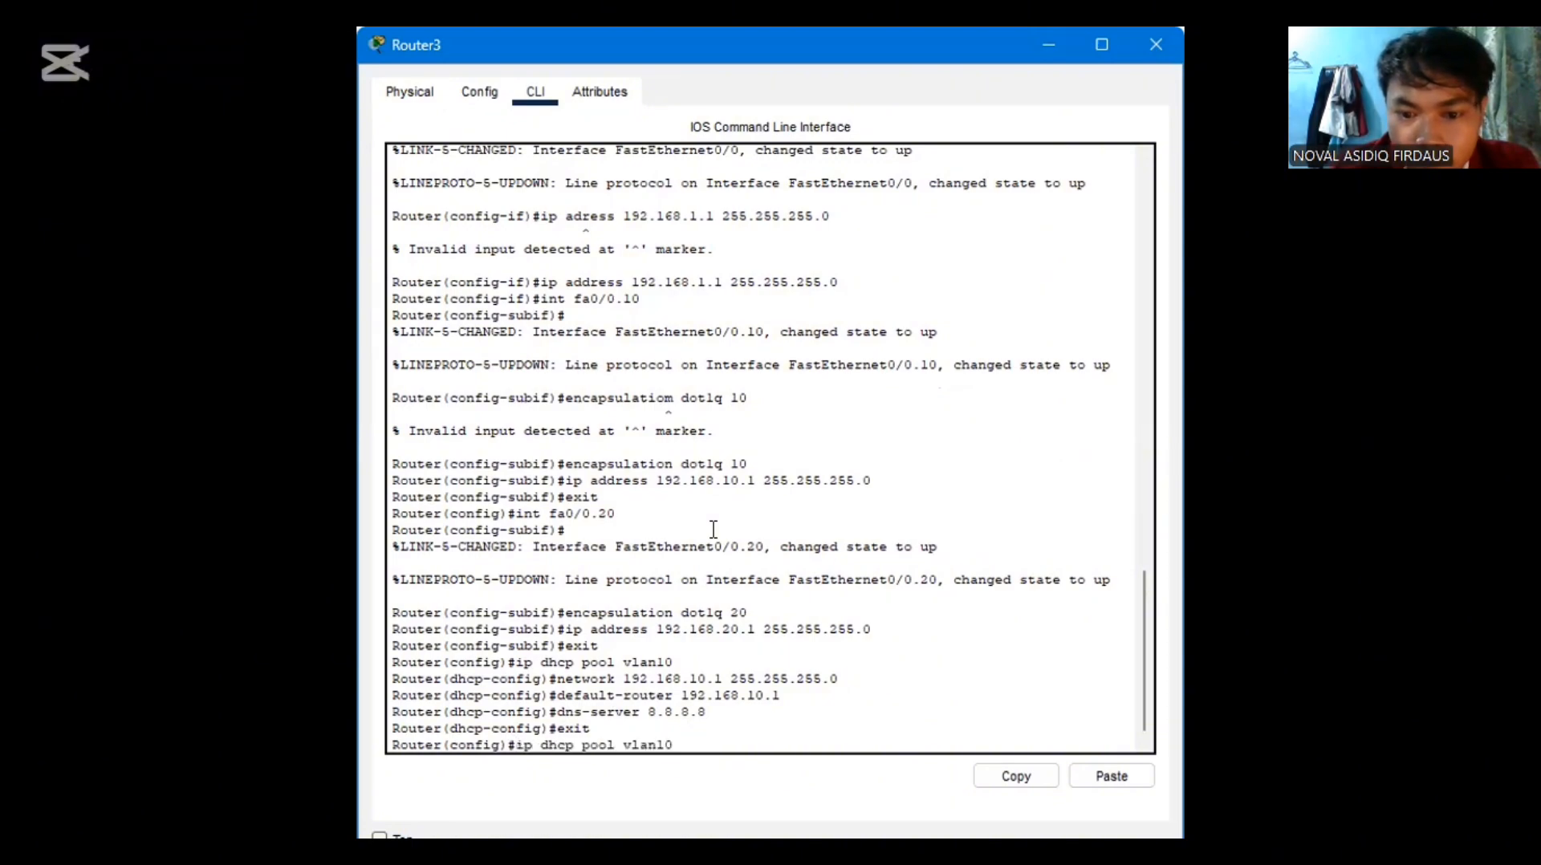
key("BackSpace")
key("BackSpace")
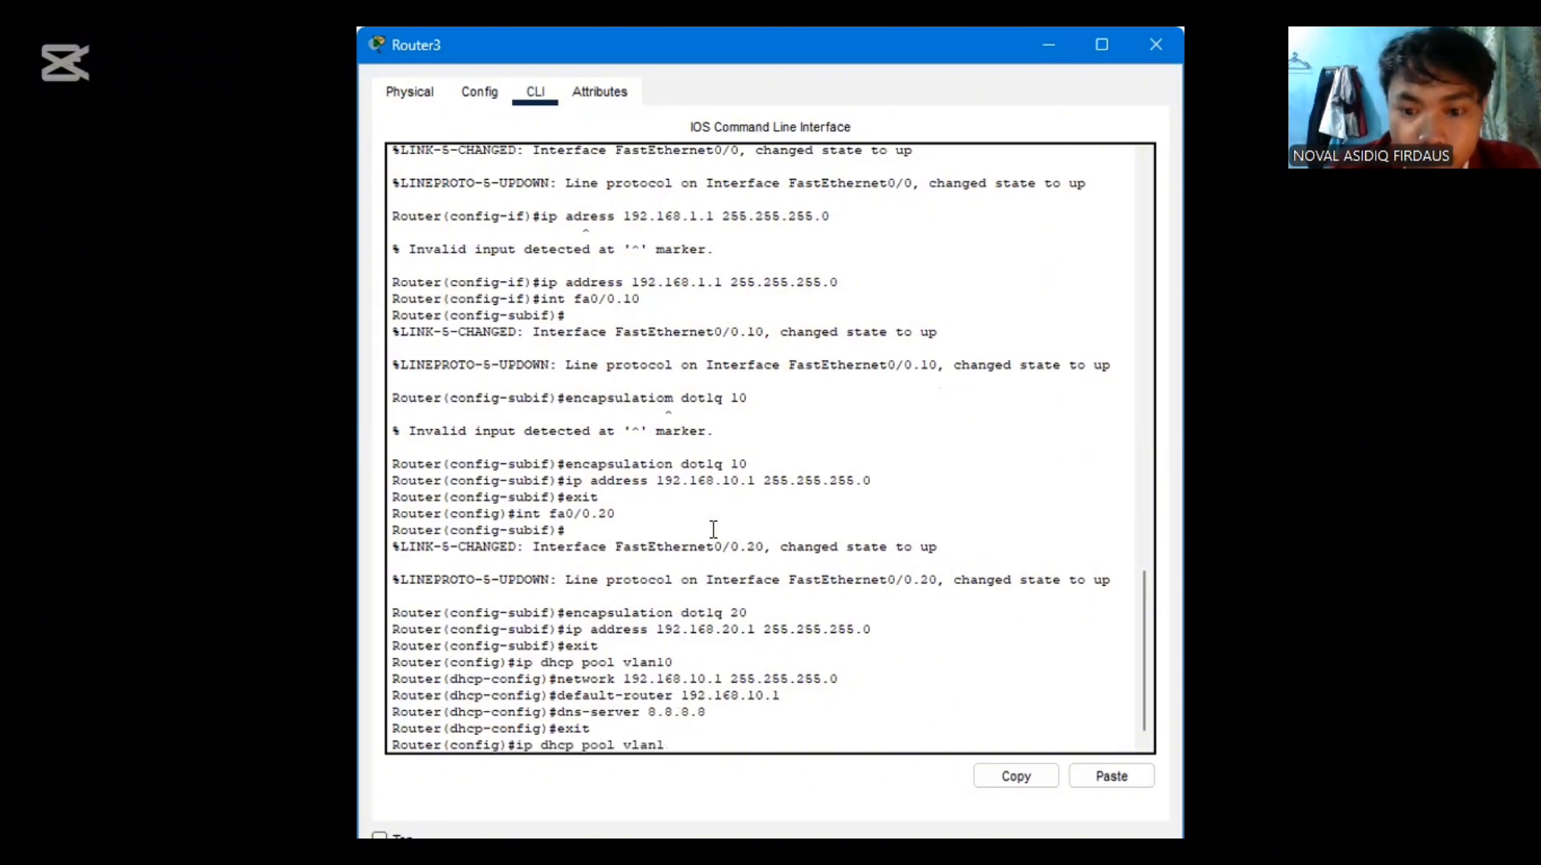
type("20")
key("Return")
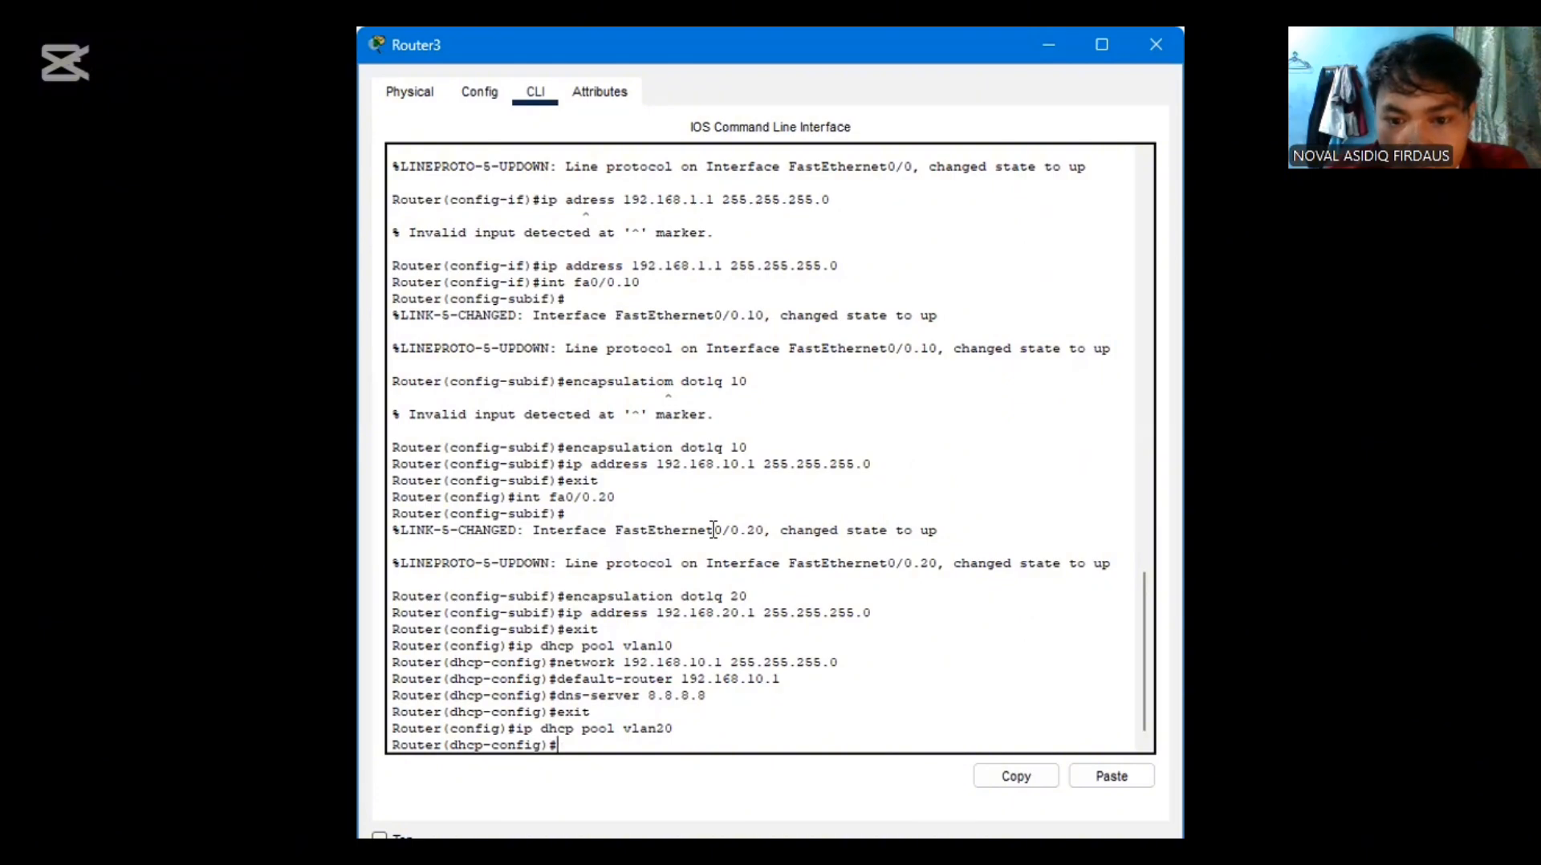
Define the vlan20 DHCP pool's network by reusing the earlier command as "network 192.168.20.1 255.255.255.0"
key("Up")
key("Up")
key("Up")
key("Up")
key("Up")
key("Left")
key("Left")
key("Left")
key("Left")
key("Left")
key("Left")
key("Left")
key("Left")
key("Left")
key("Left")
key("Left")
key("Left")
key("Left")
key("Left")
key("Left")
key("Left")
key("Left")
key("BackSpace")
type("2")
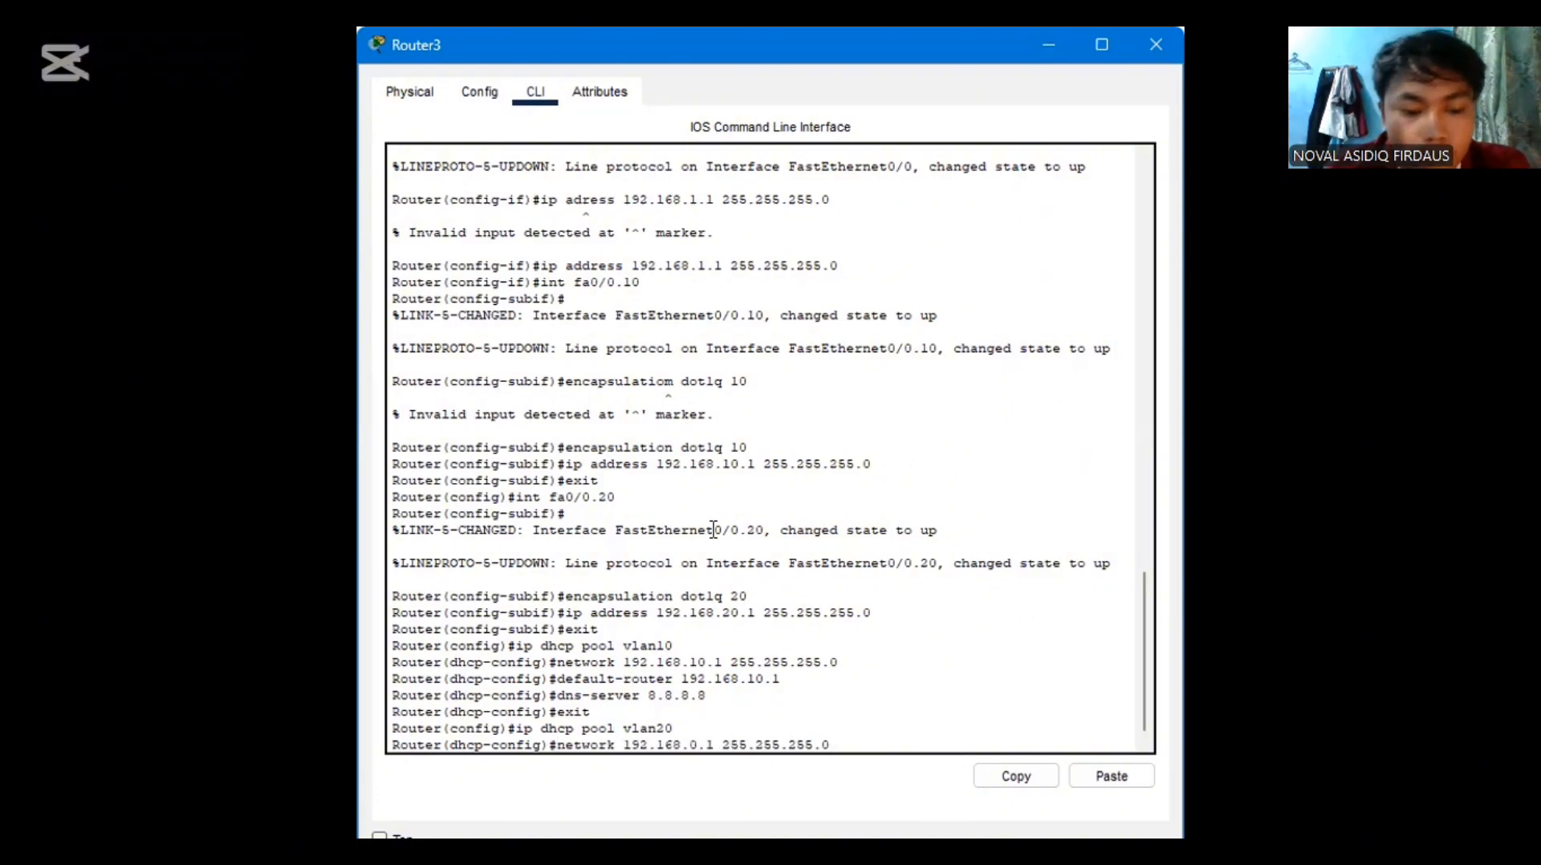
key("Return")
Set the vlan20 DHCP pool's default router by reusing the earlier command as "default-router 192.168.20.1"
key("Up")
key("Up")
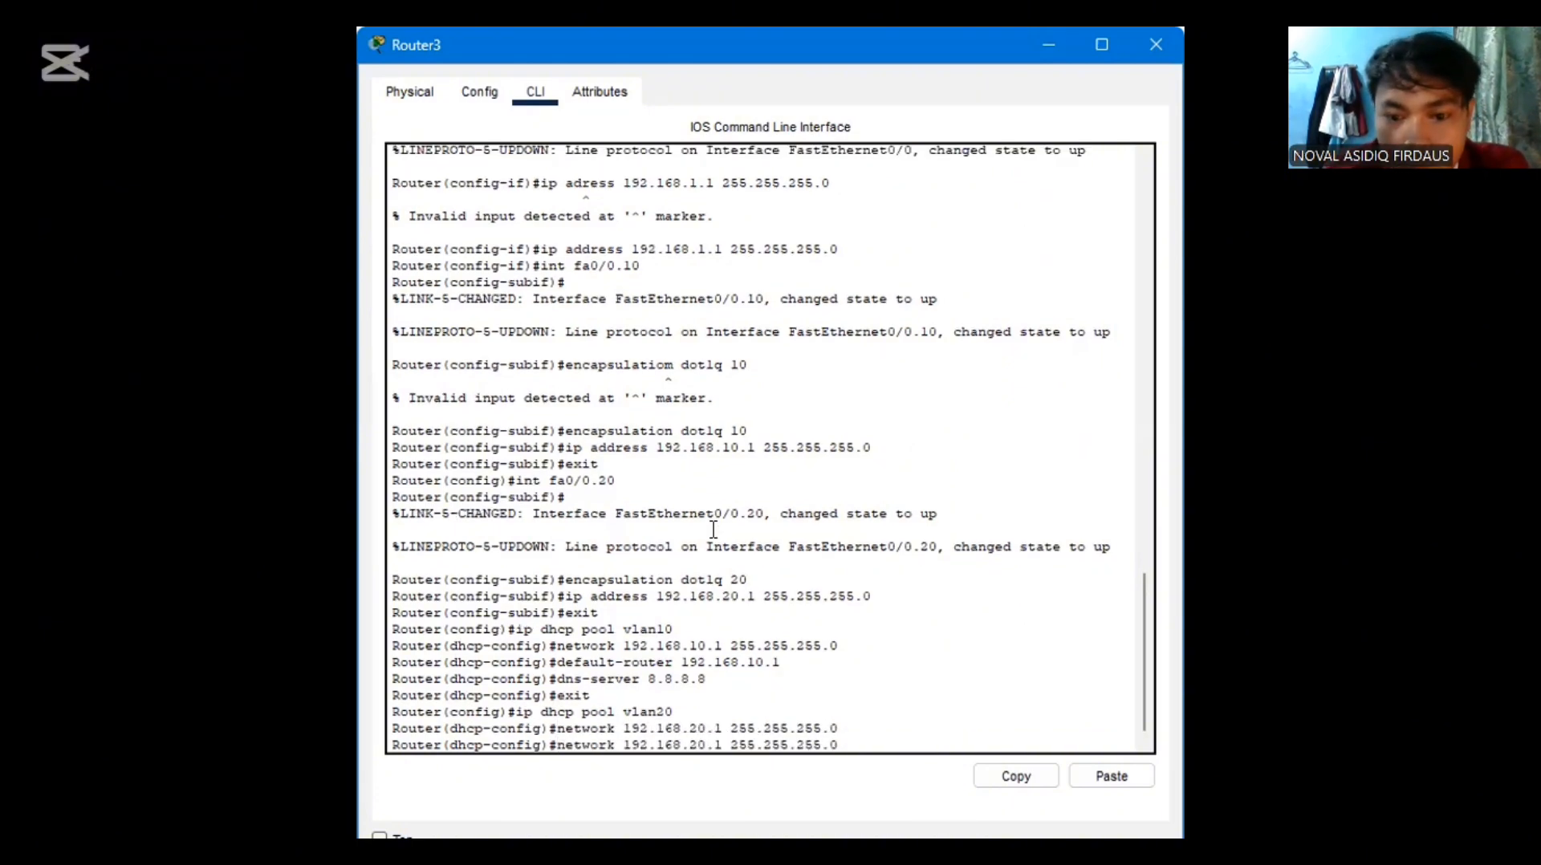
key("Up")
key("Up")
key("Up")
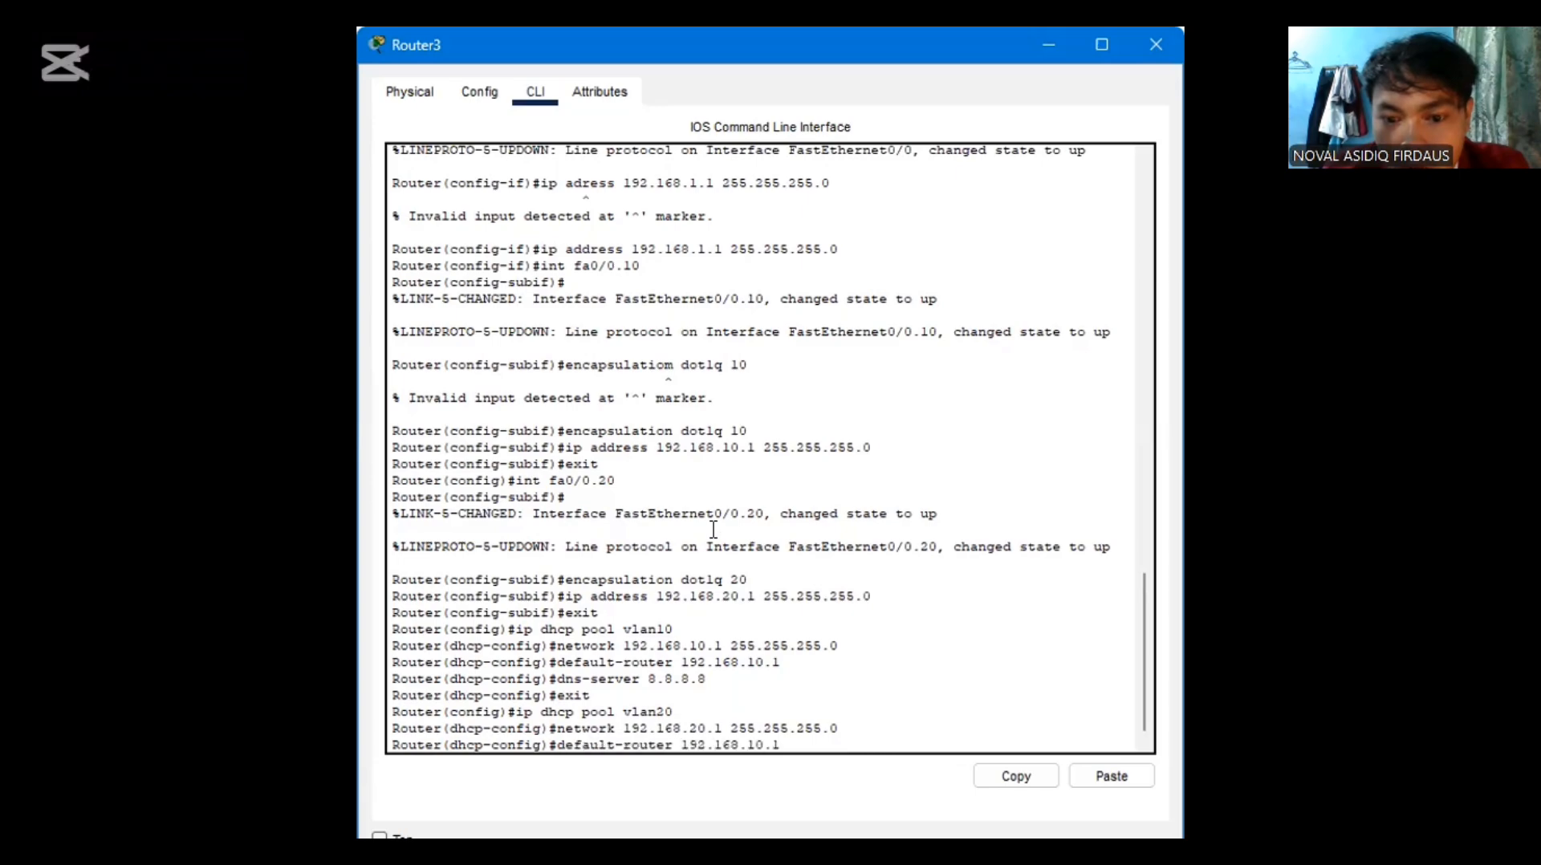
key("Left")
key("Left")
key("Left")
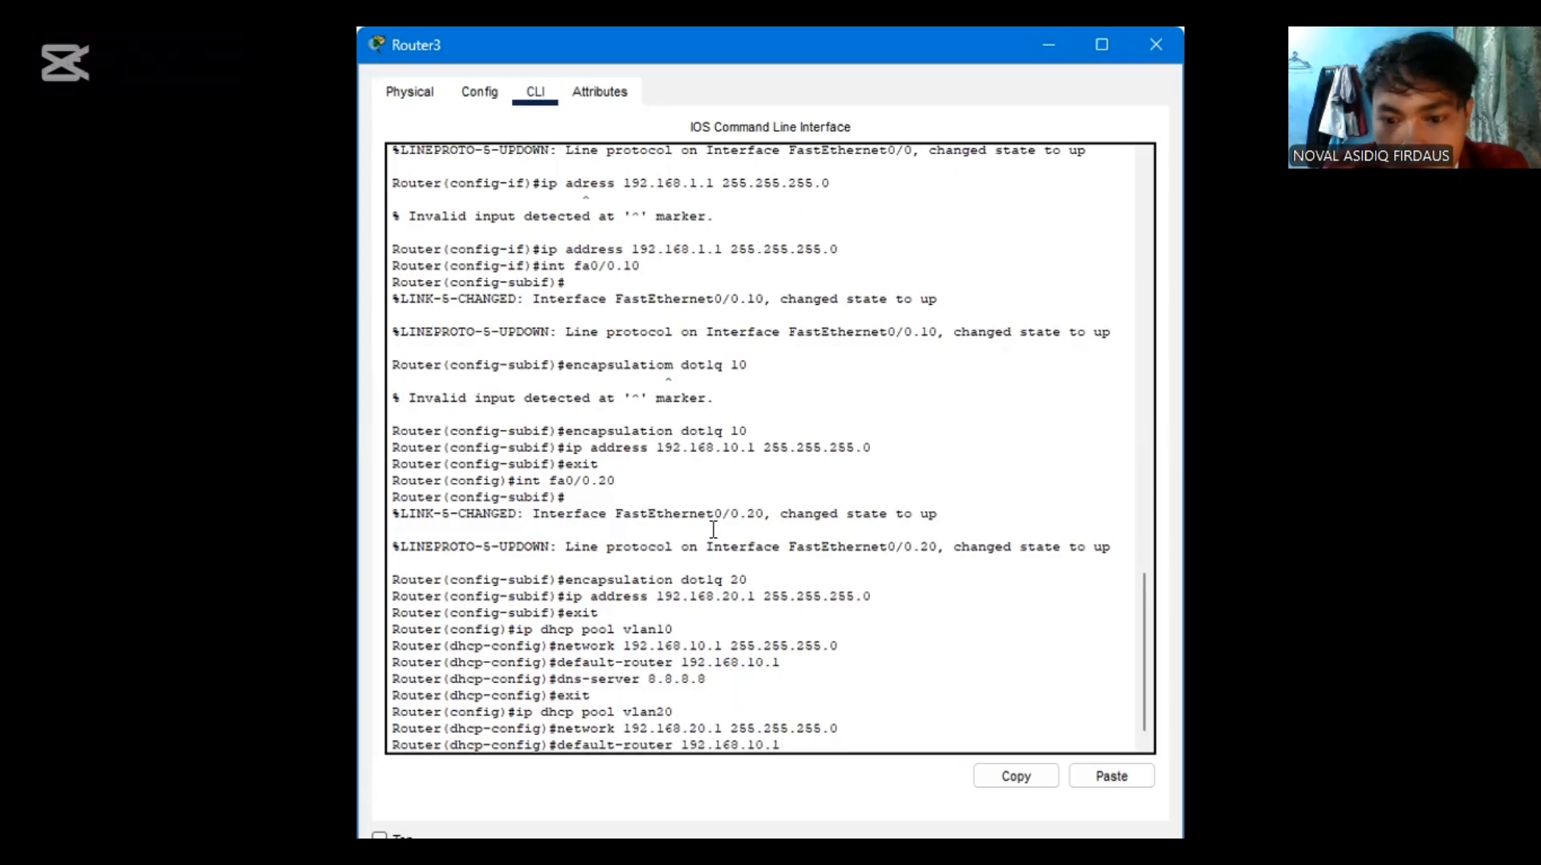
key("BackSpace")
type("2")
key("Return")
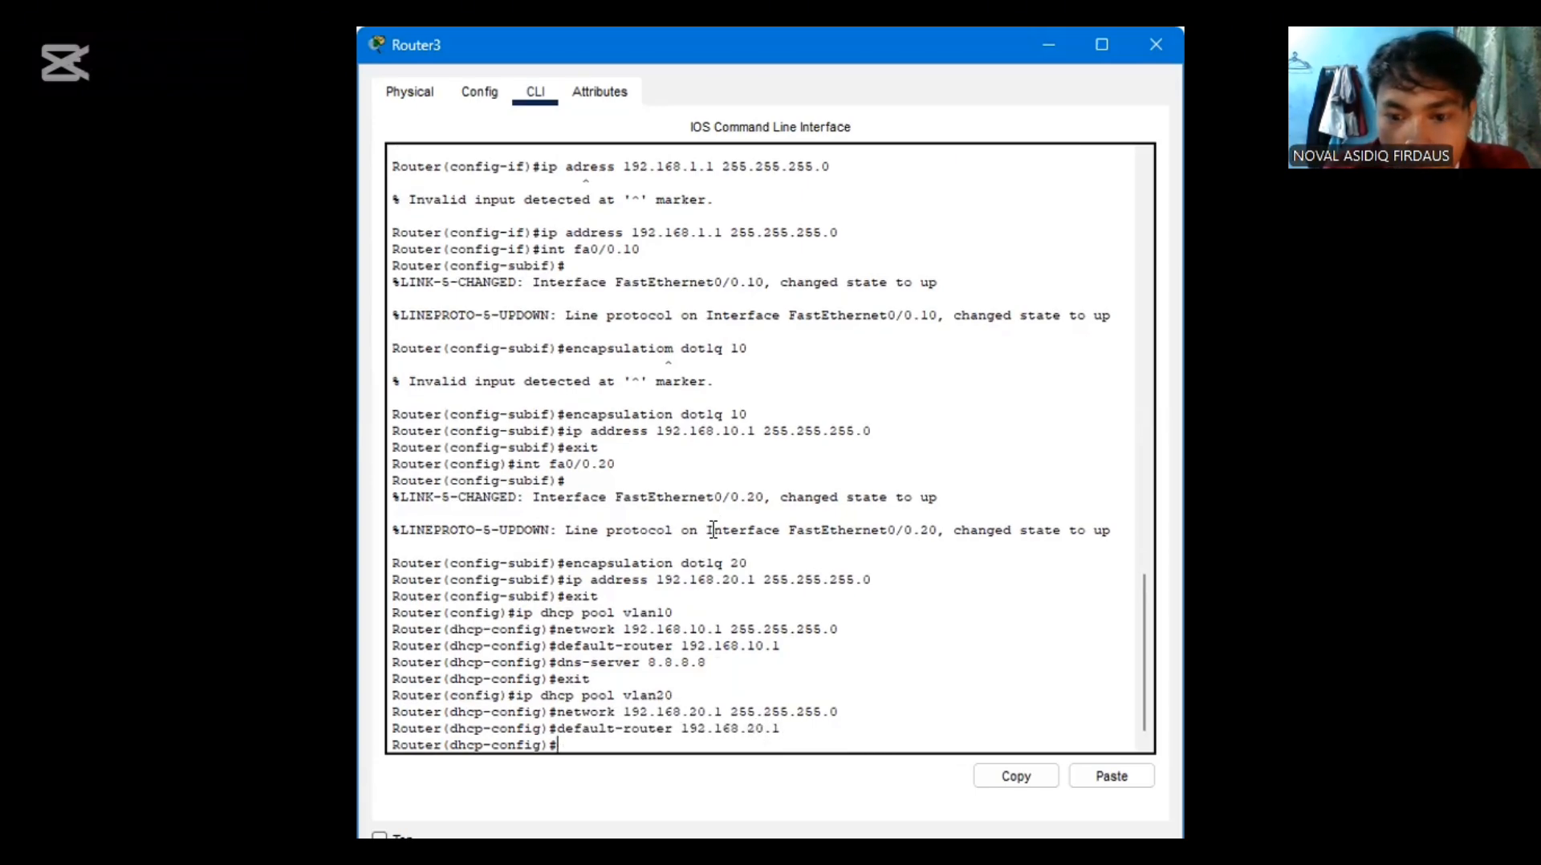
Set the vlan20 DHCP pool's DNS server to 8.8.8.8 by reusing the earlier command, and exit to global configuration mode
key("Up")
key("Up")
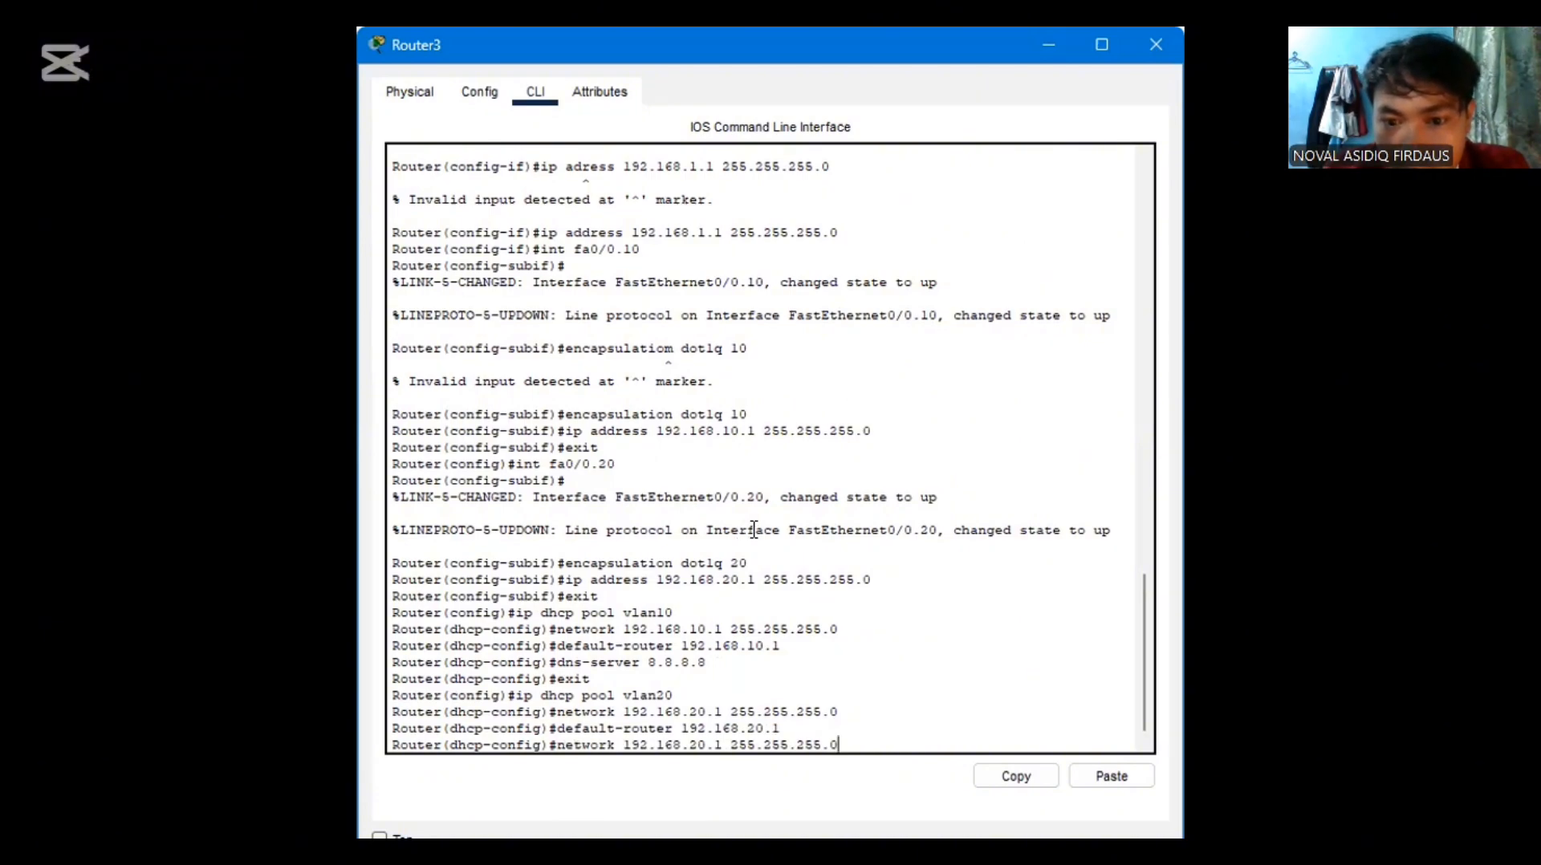
key("Up")
key("Up")
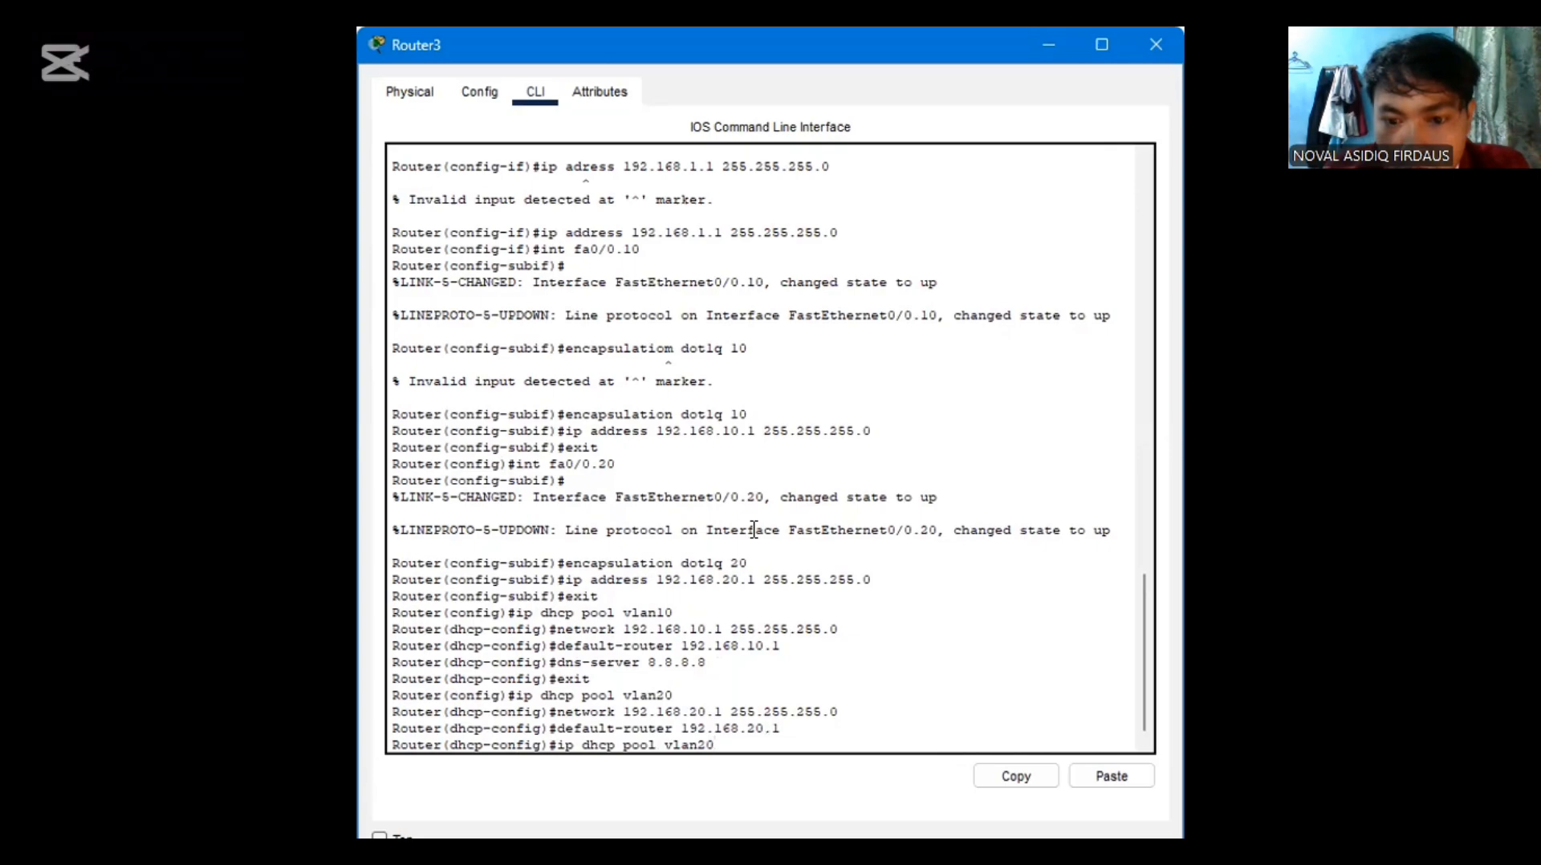
key("Up")
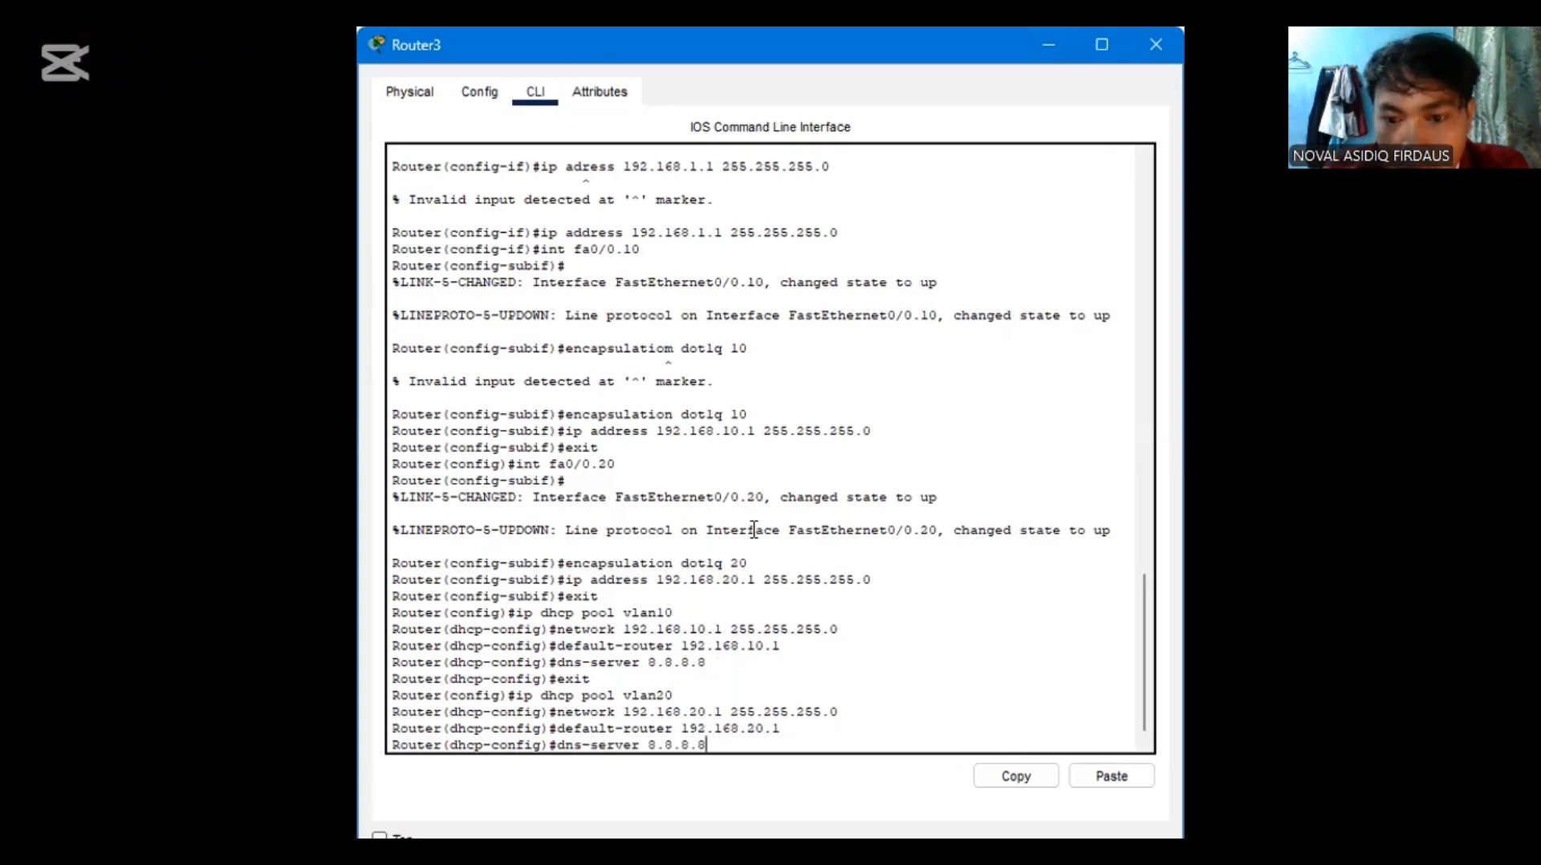
key("Return")
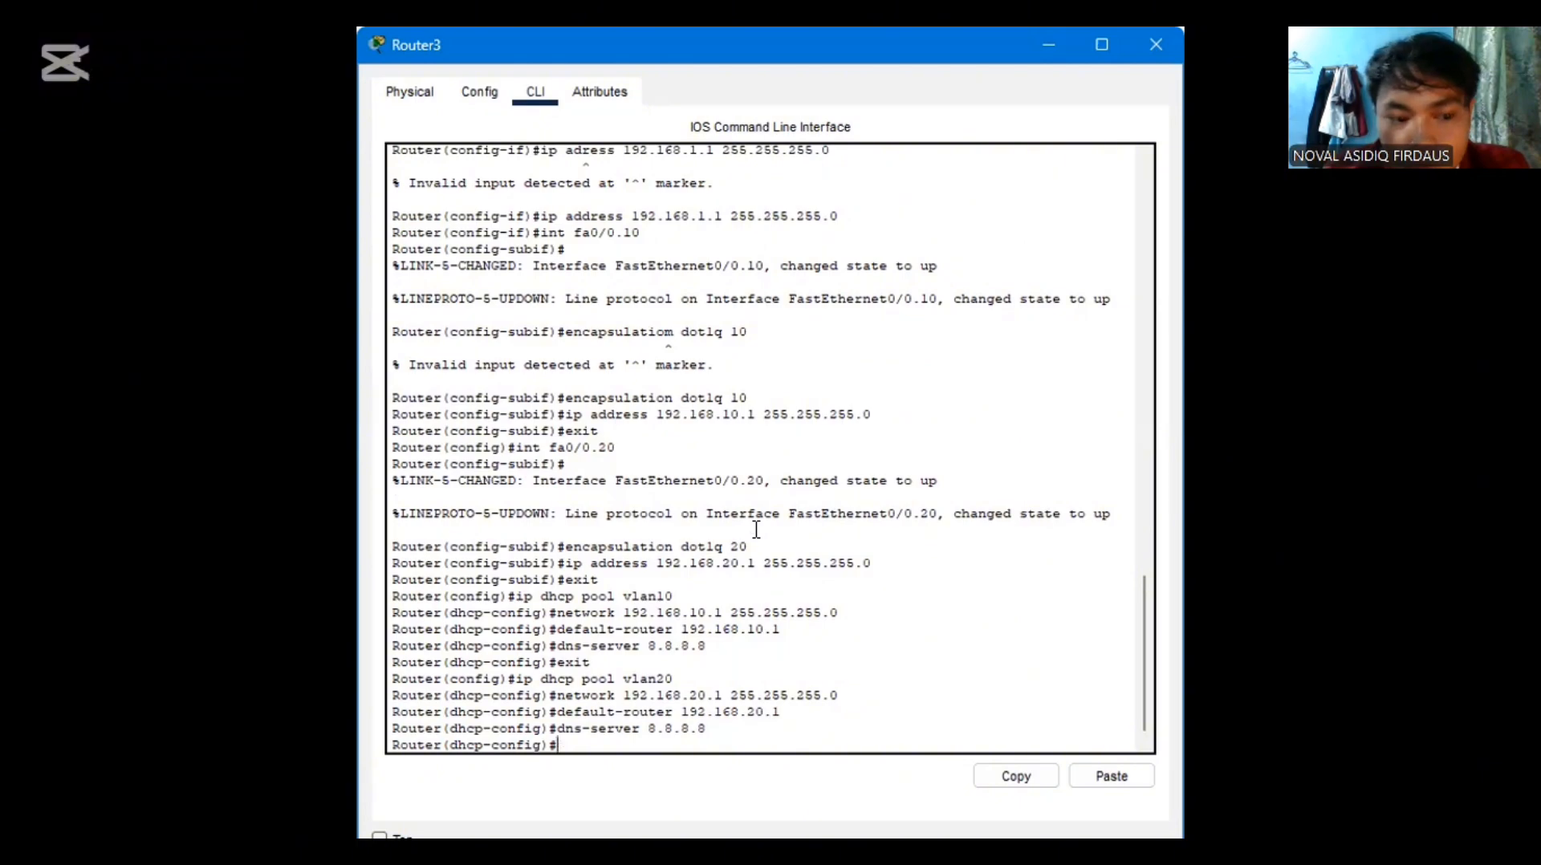
type("exit")
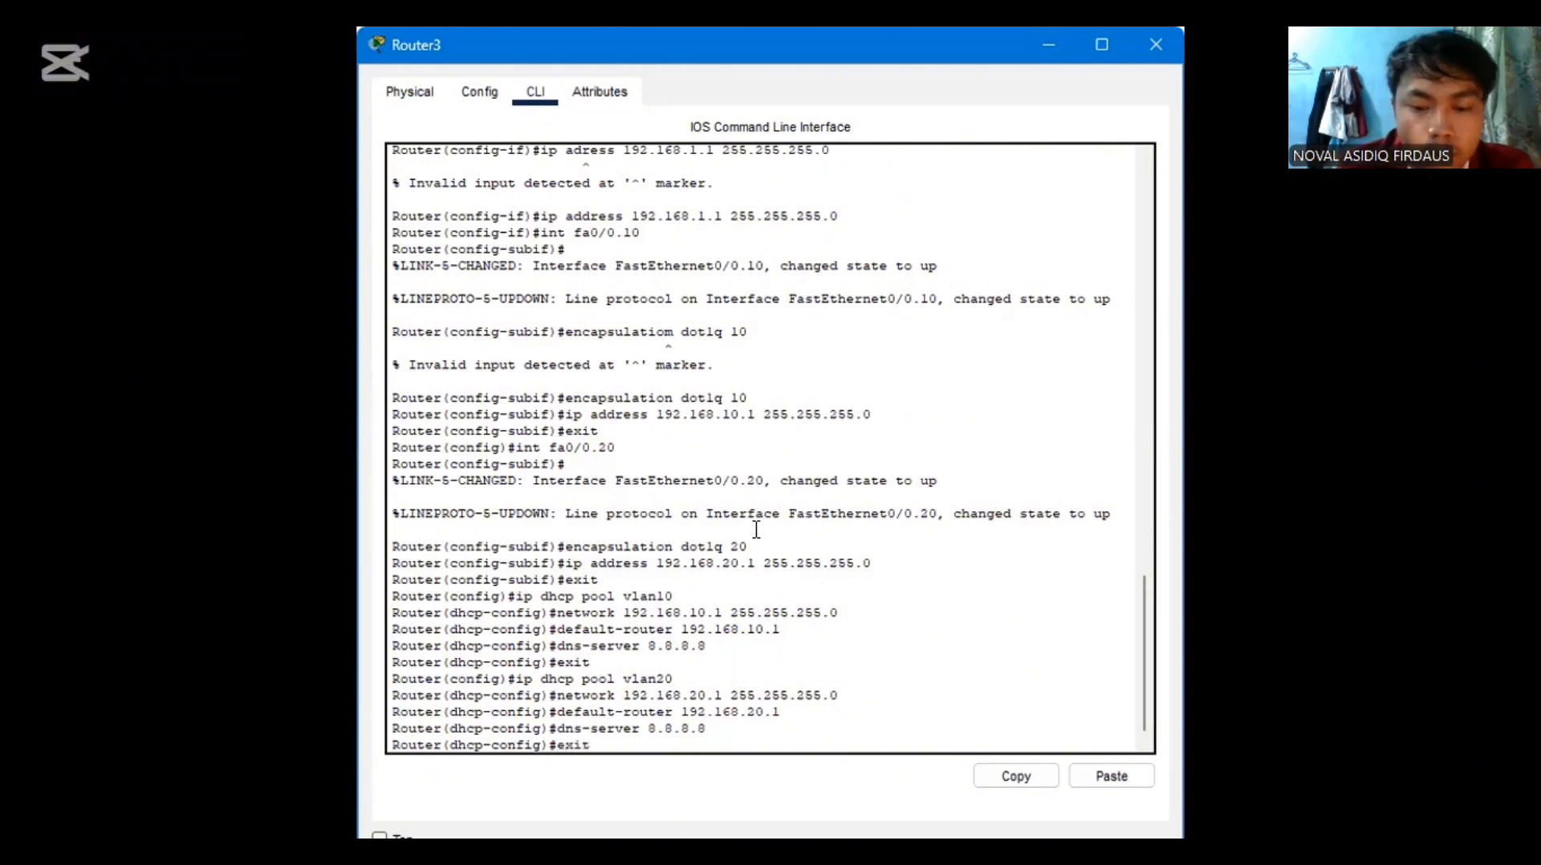
key("Return")
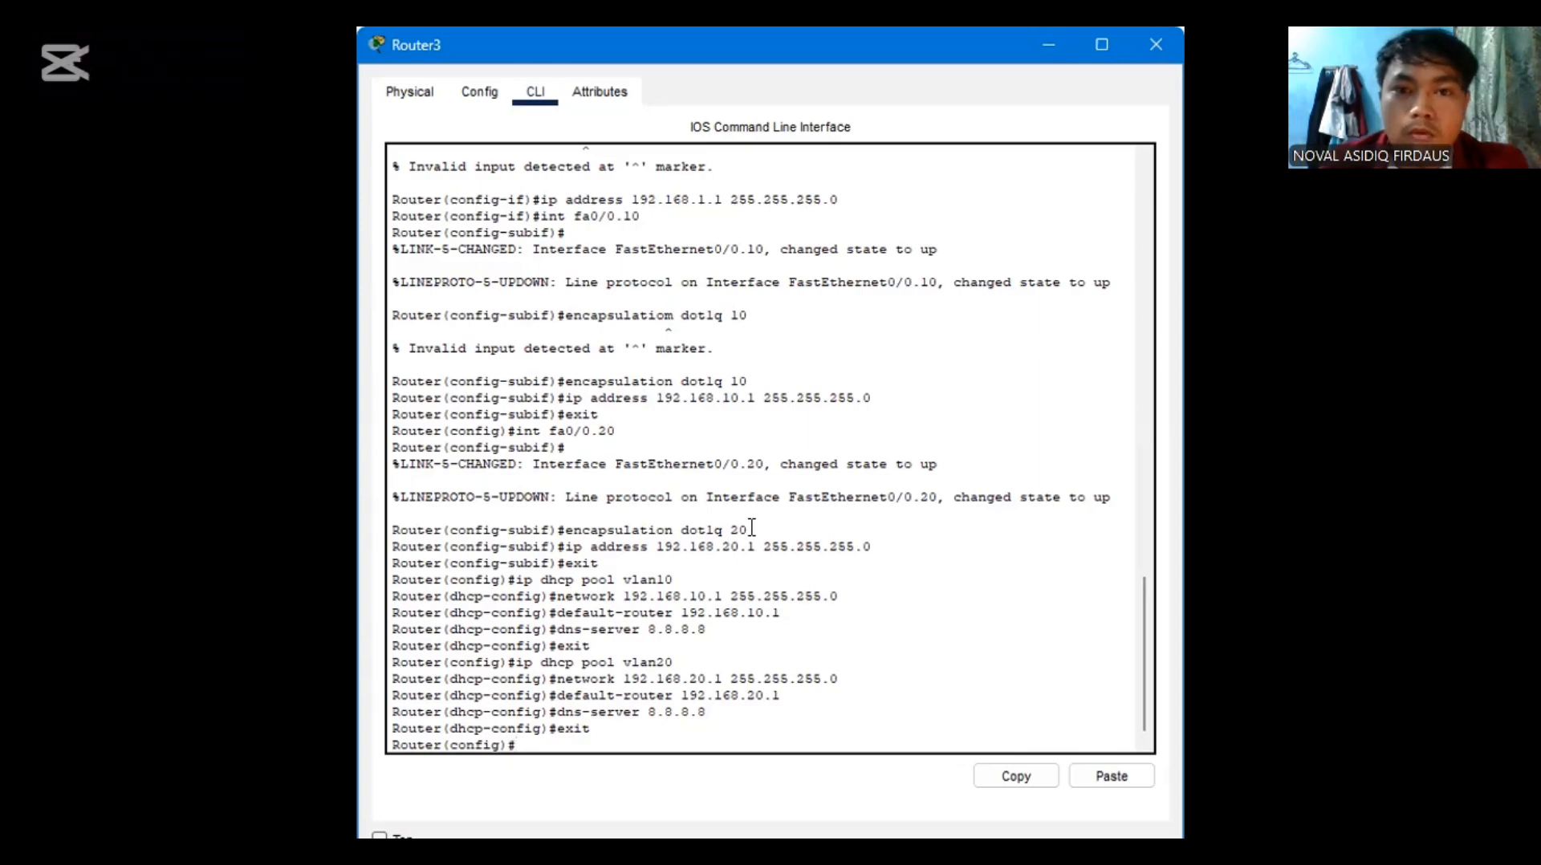
Return to the topology and test connectivity within VLAN 10 by sending a simple PDU from PC4 to PC3
key("alt+Tab")
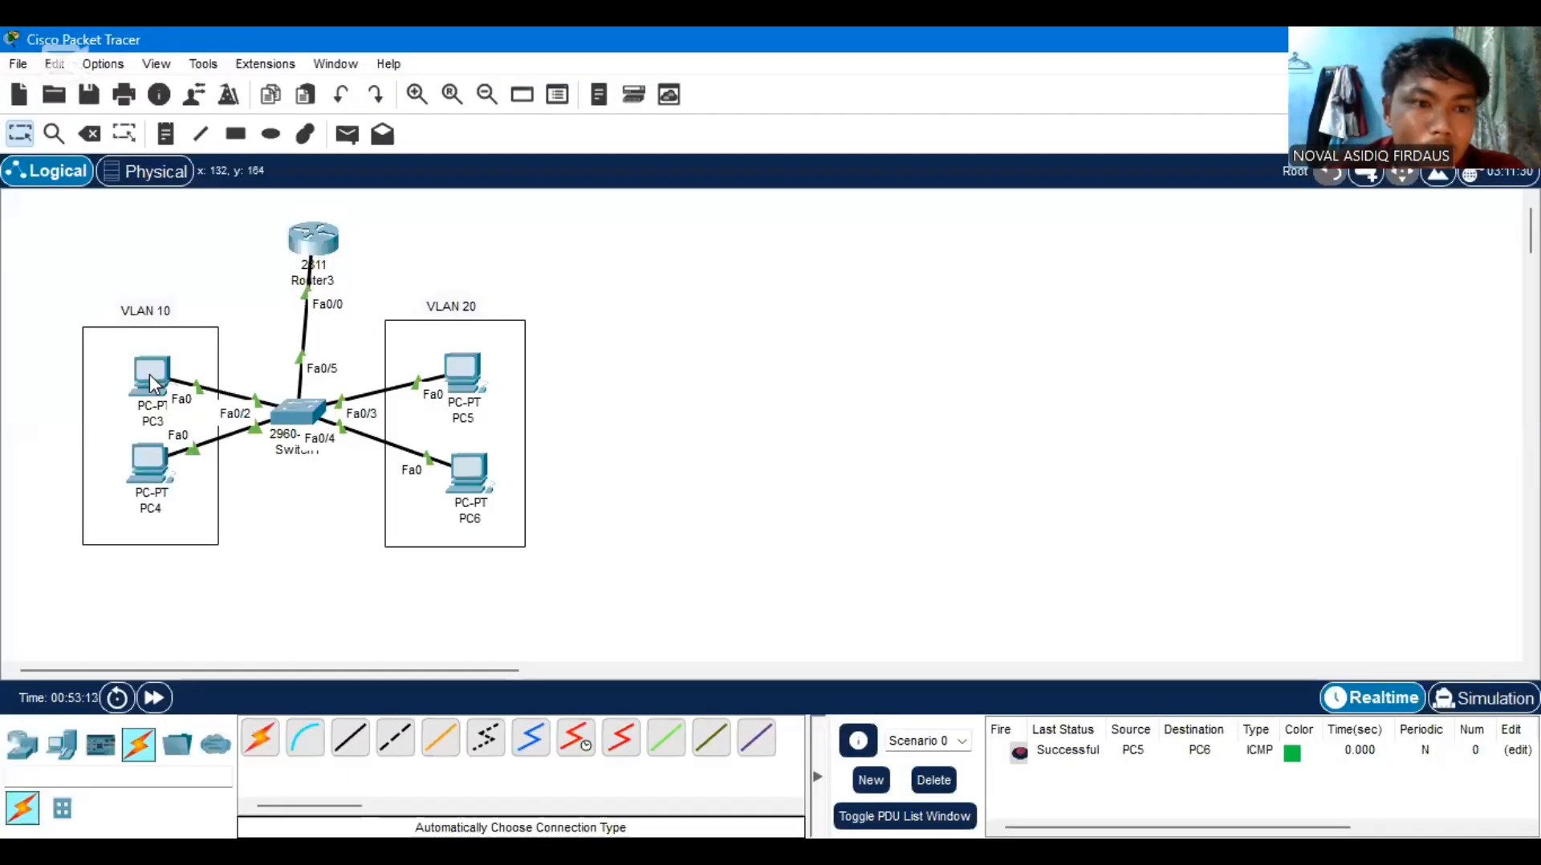
left_click(145, 482)
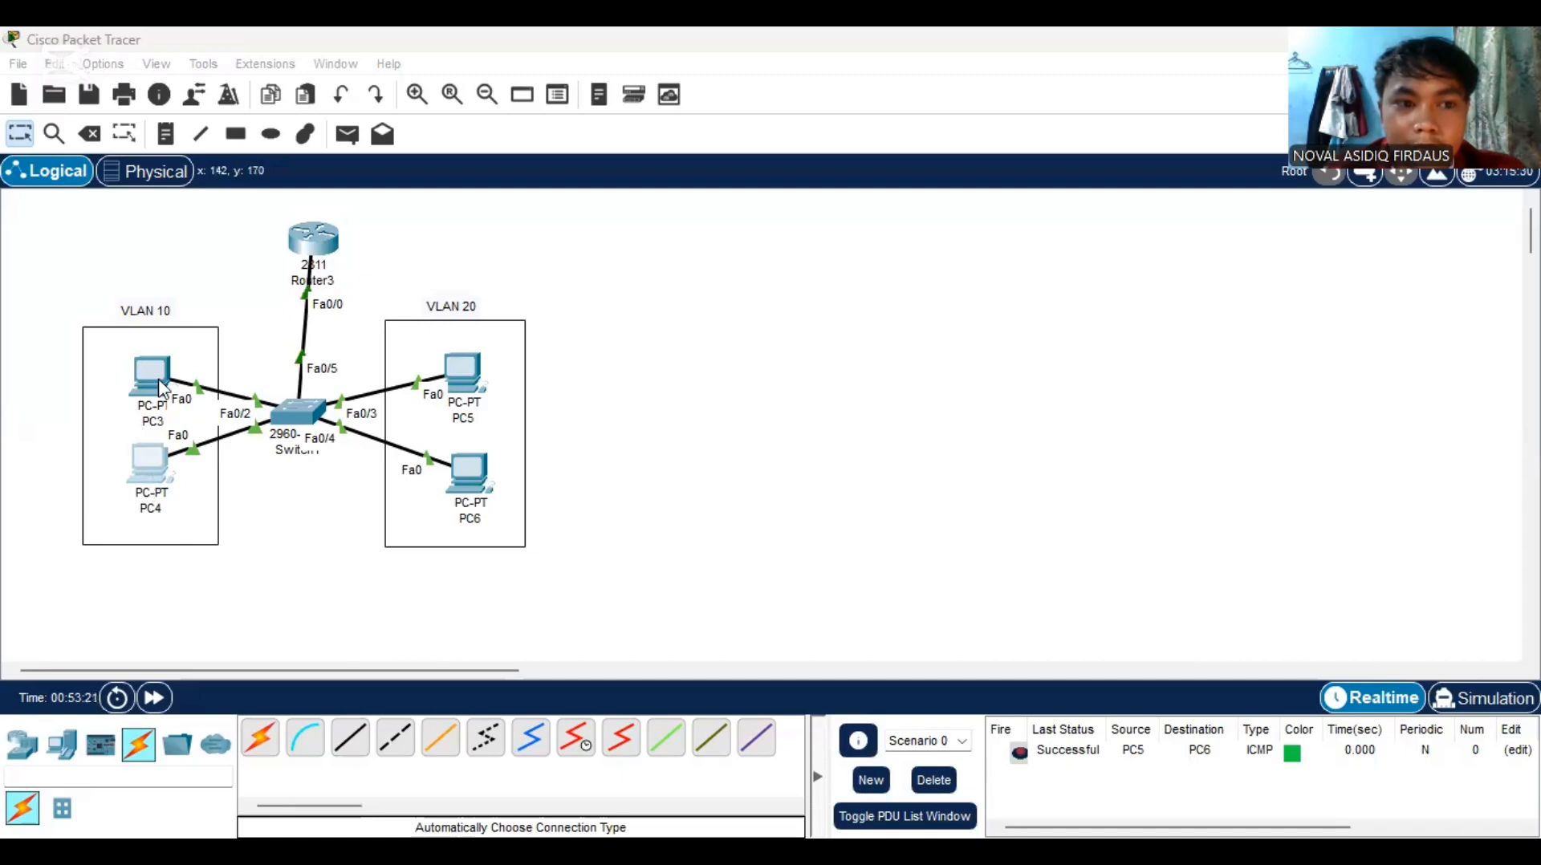
left_click(346, 134)
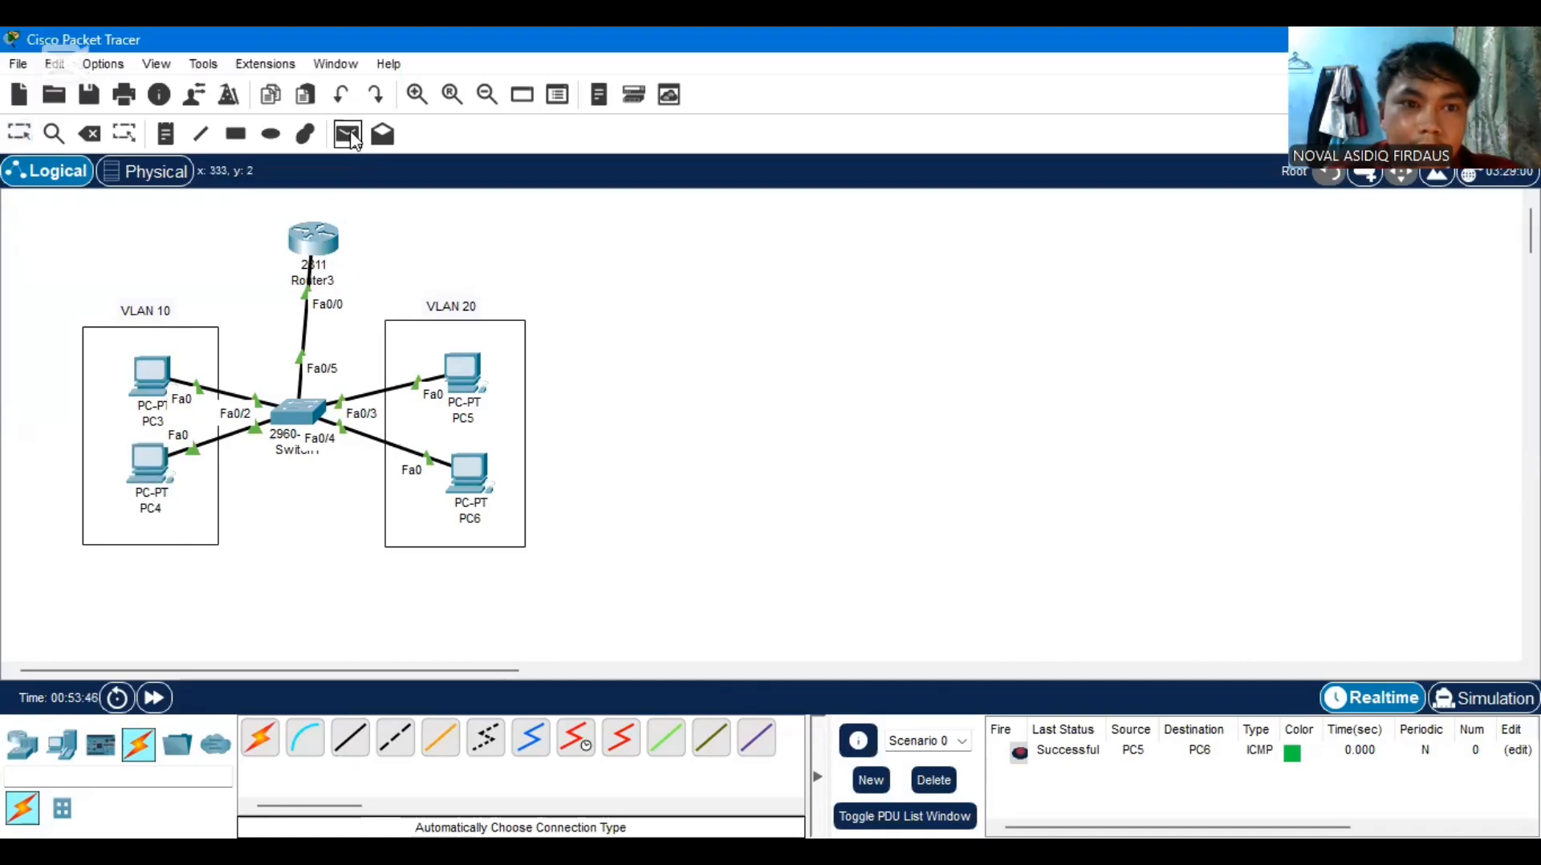
left_click(133, 470)
left_click(147, 388)
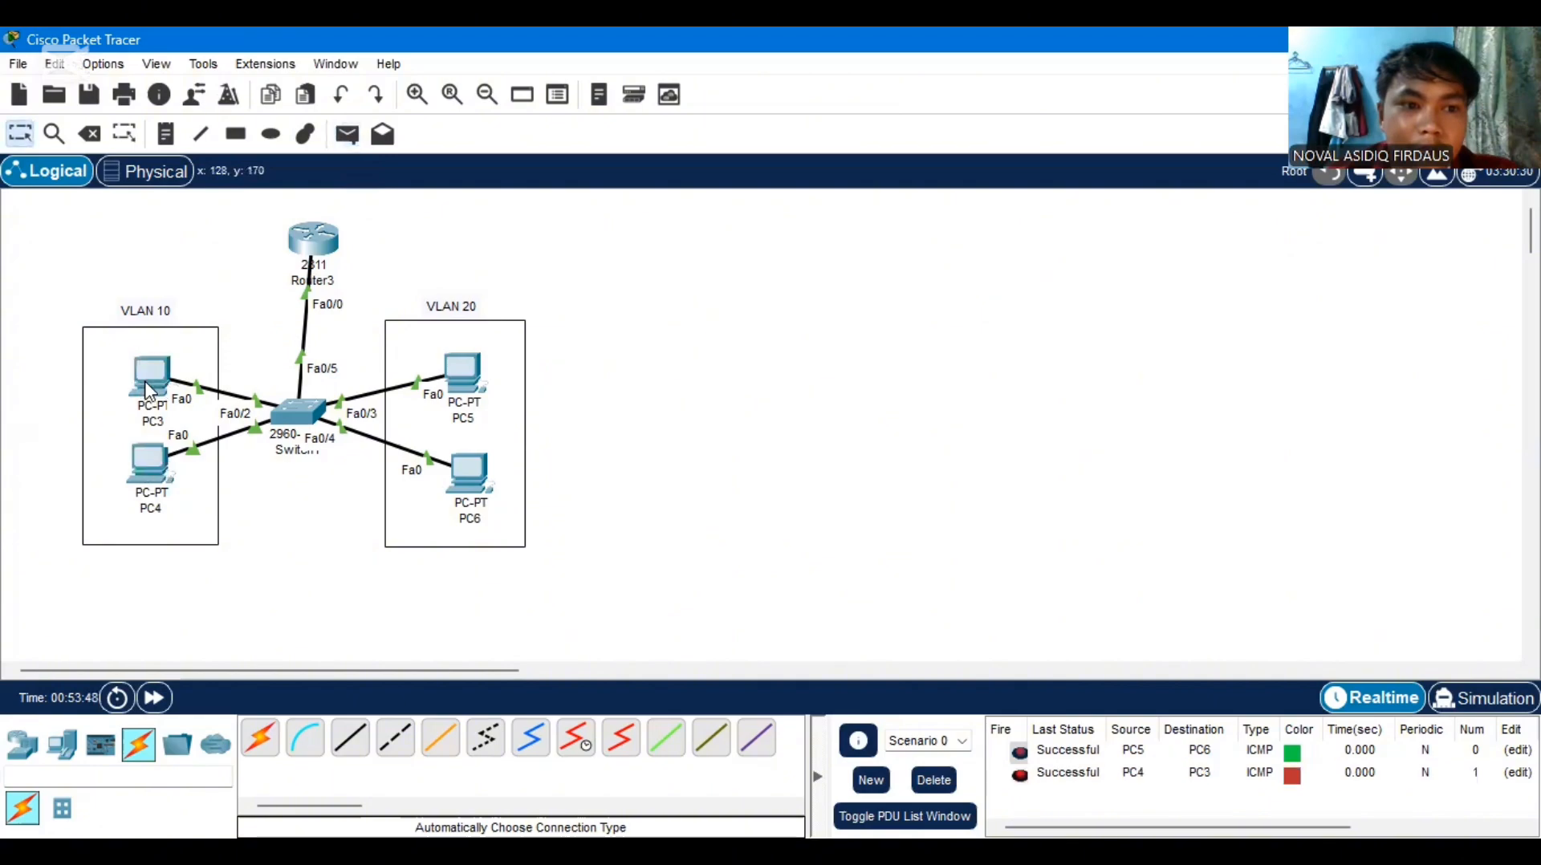
Delete the current scenario's PDUs and test inter-VLAN routing with a simple PDU from PC4 to PC6
left_click(933, 780)
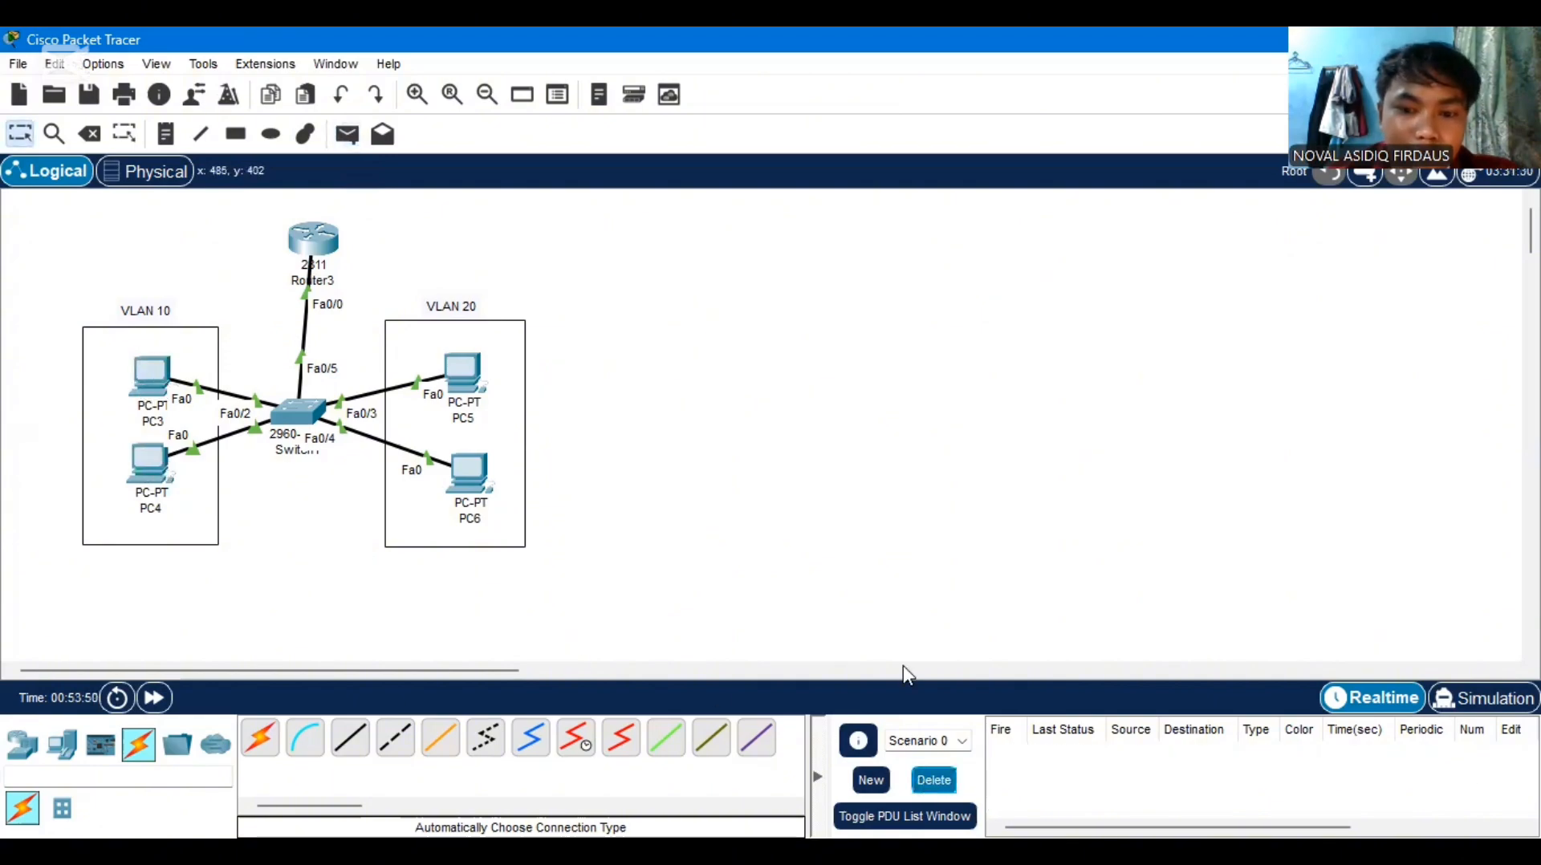
left_click(347, 134)
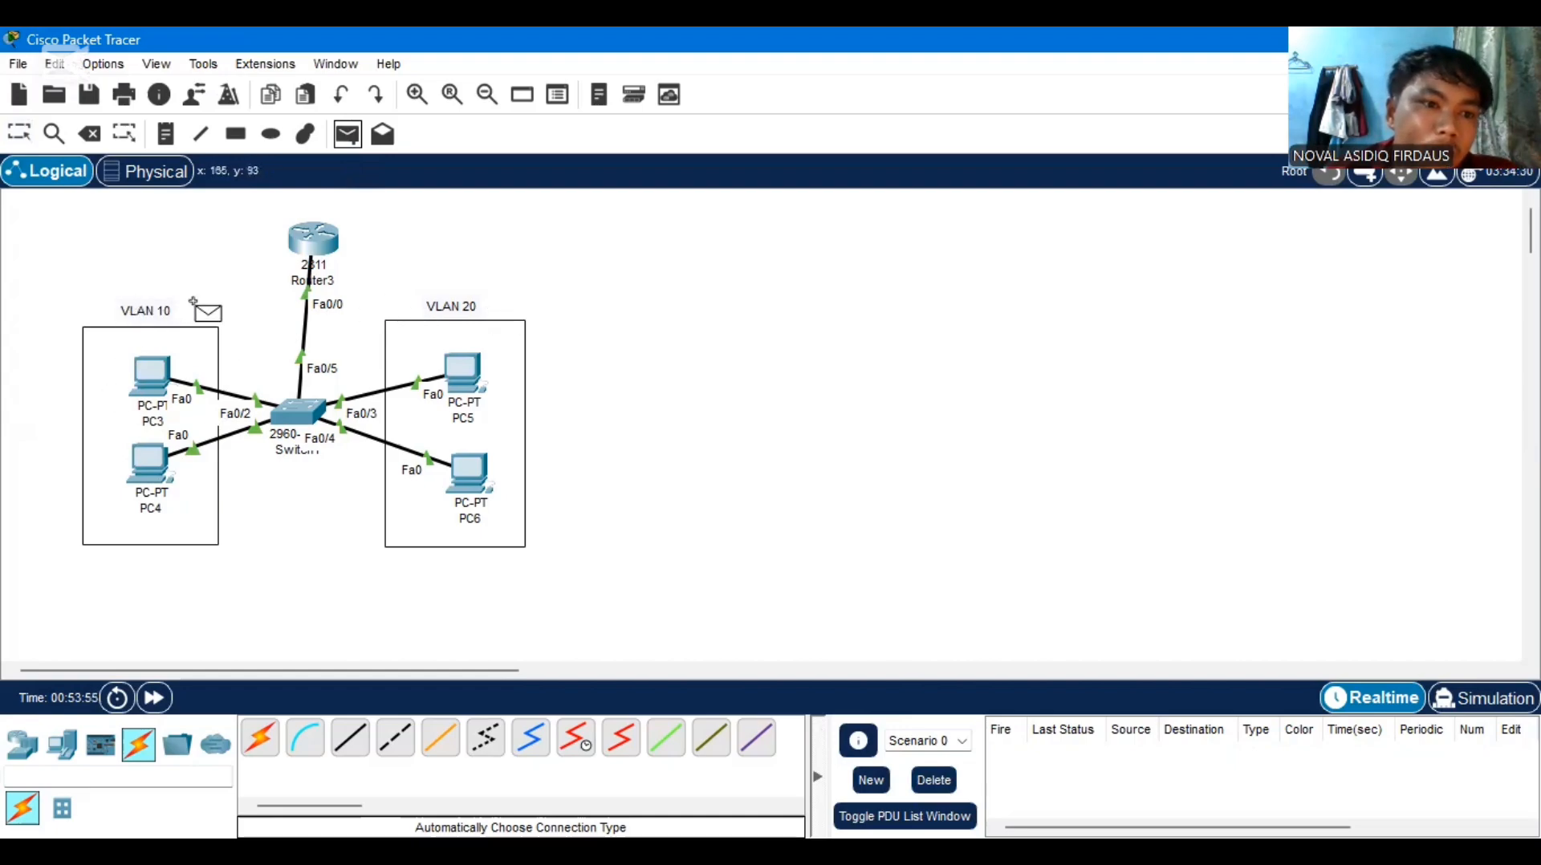
left_click(148, 463)
left_click(463, 474)
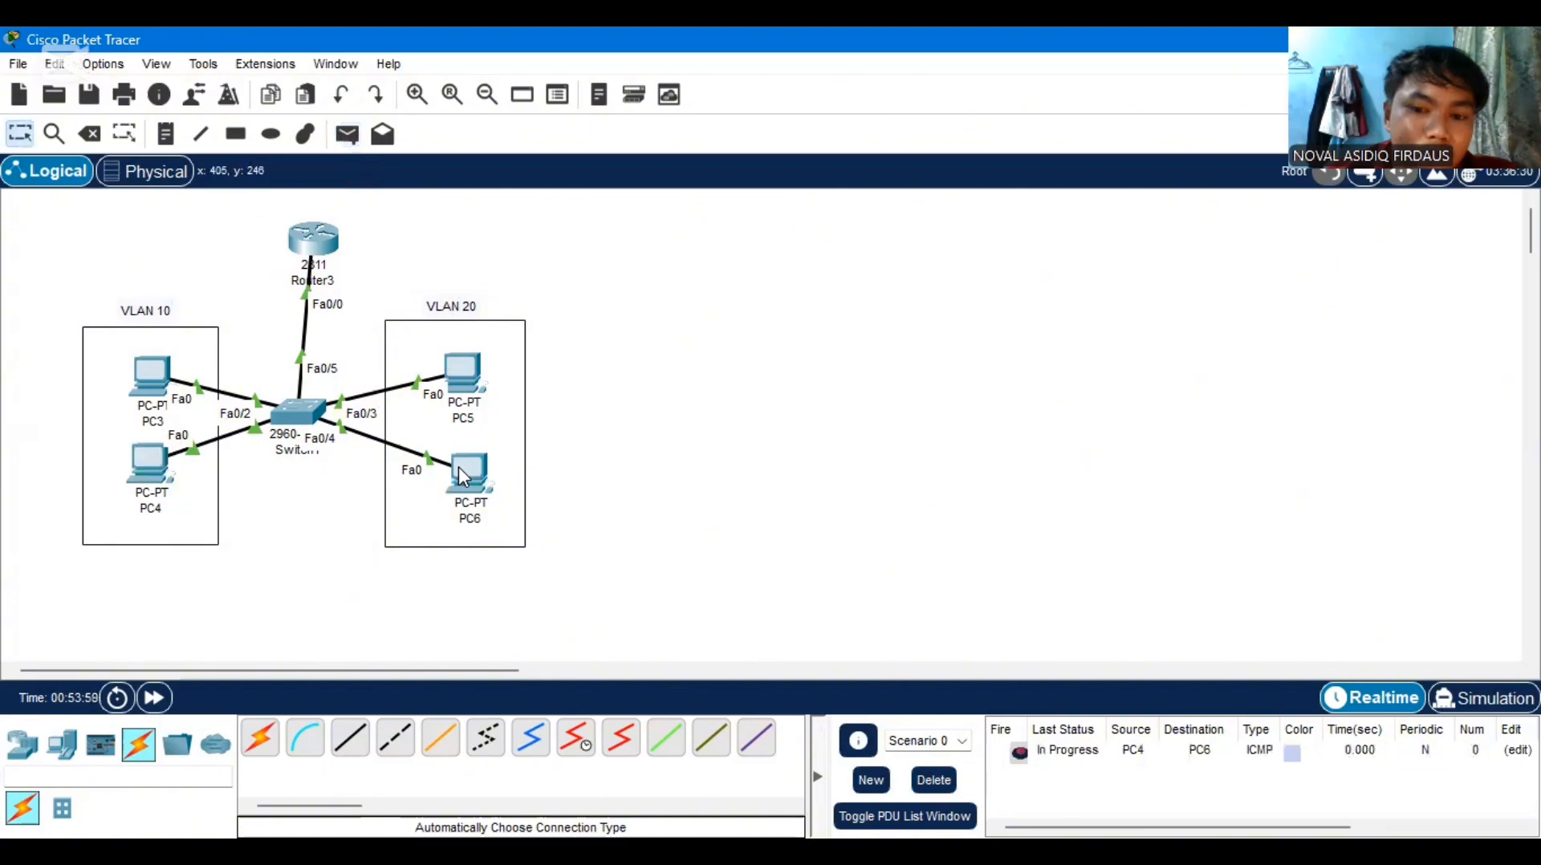
Clear the pending PDU and repeat the inter-VLAN test by sending another simple PDU from PC4 to PC6
left_click(933, 780)
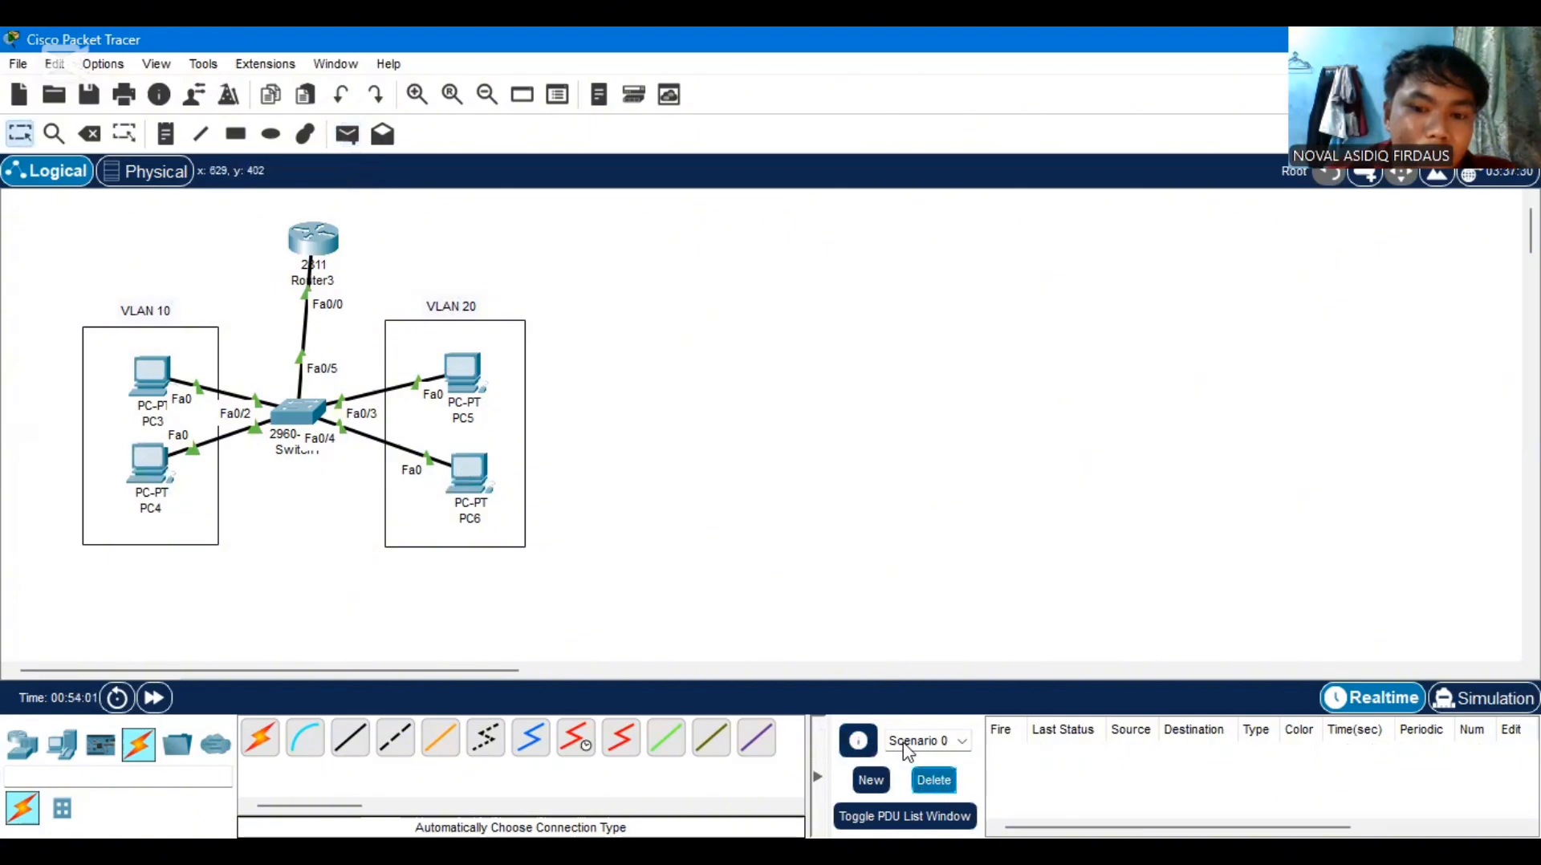
left_click(343, 136)
left_click(150, 464)
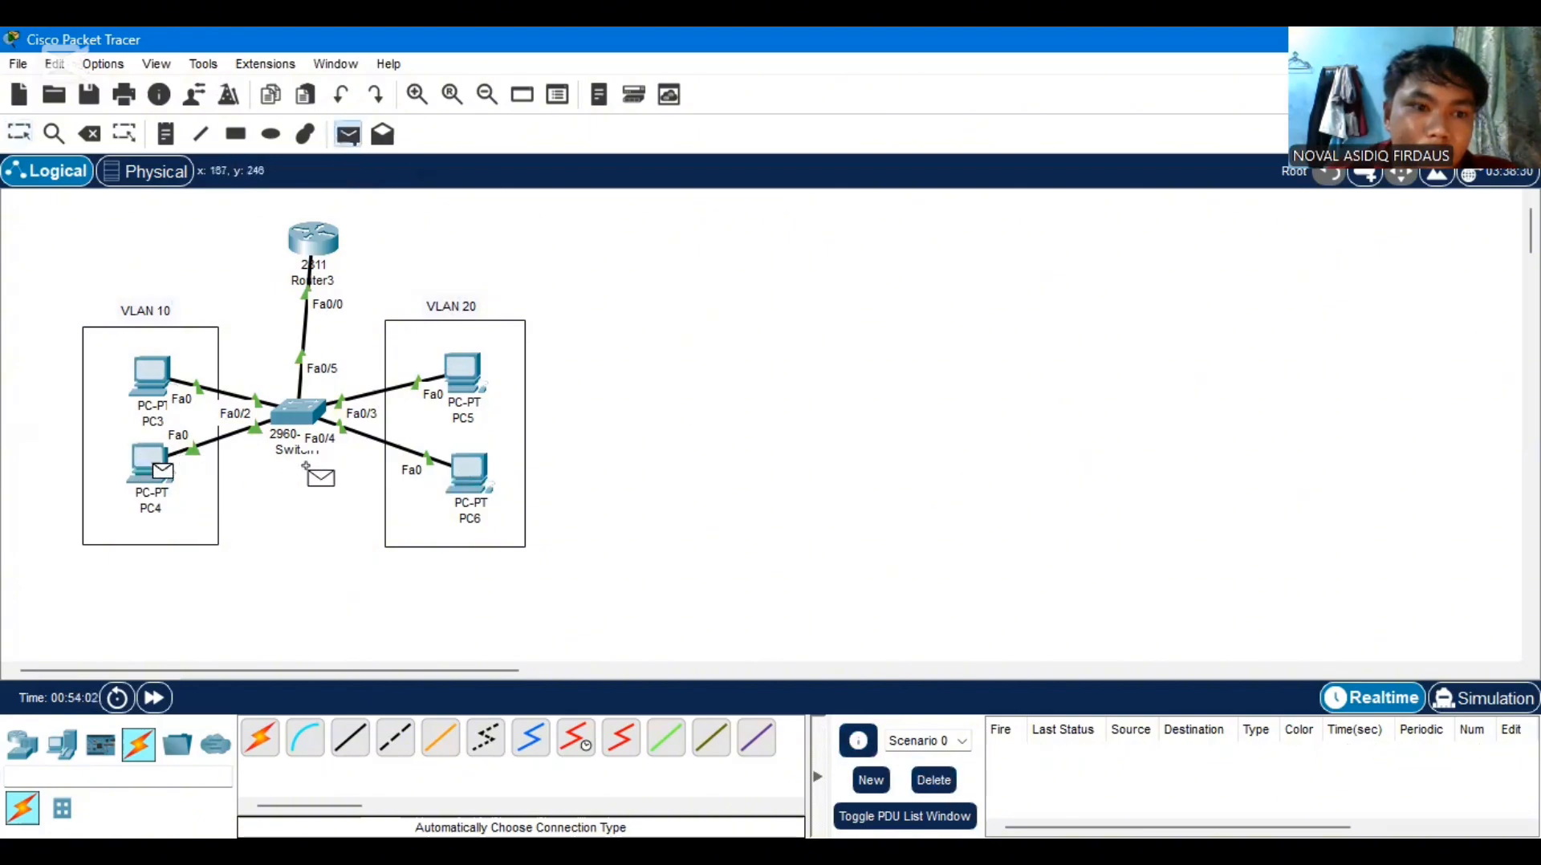
left_click(447, 475)
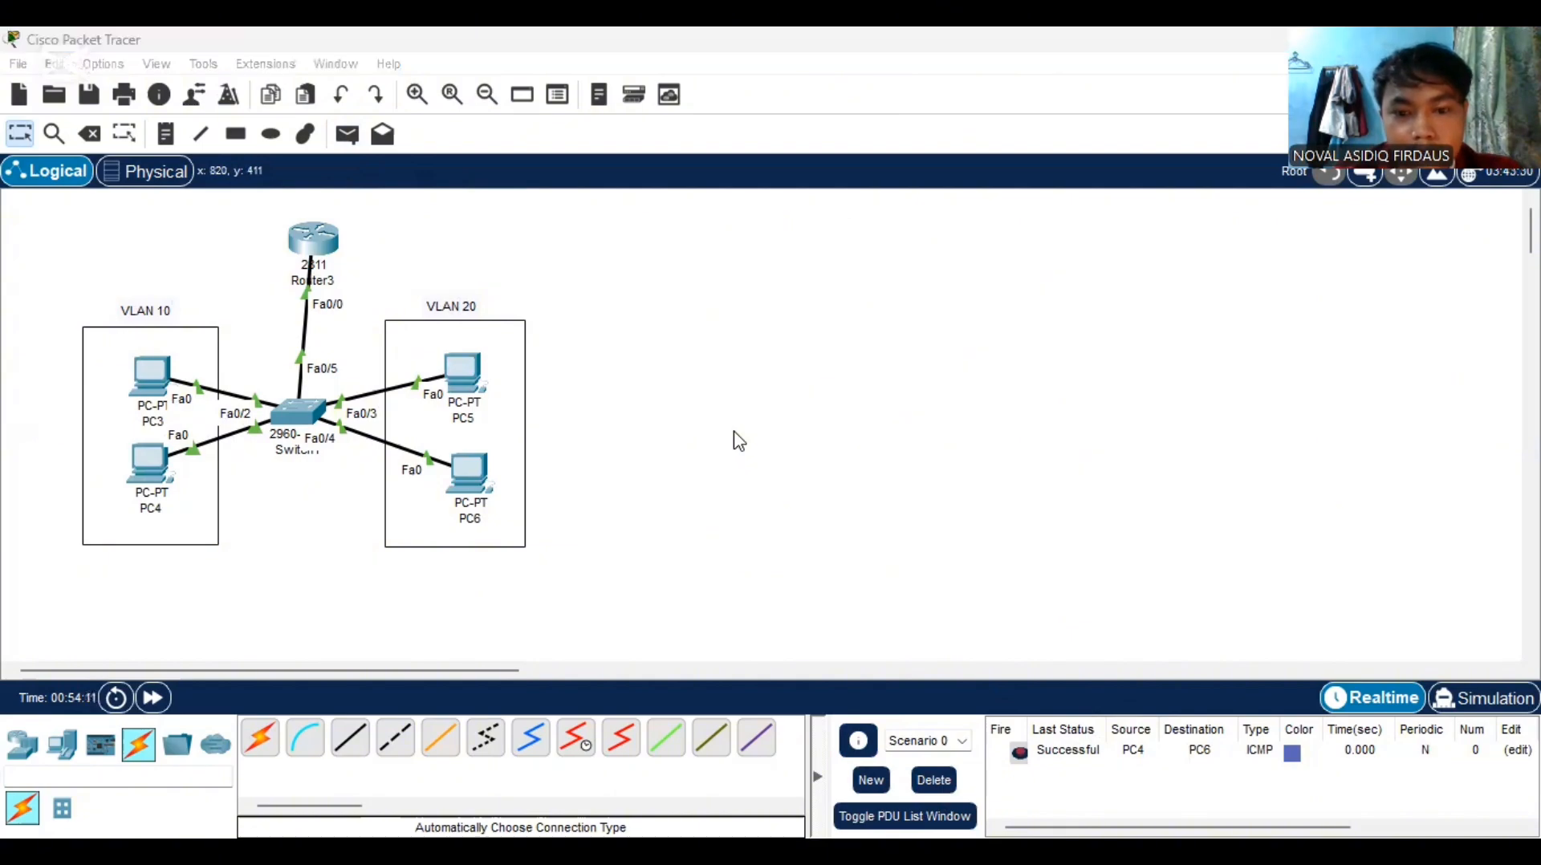
Switch to the JARINGAN KOMPUTER presentation in Canva, on the slide about connecting VLANs with a router
key("alt+Tab")
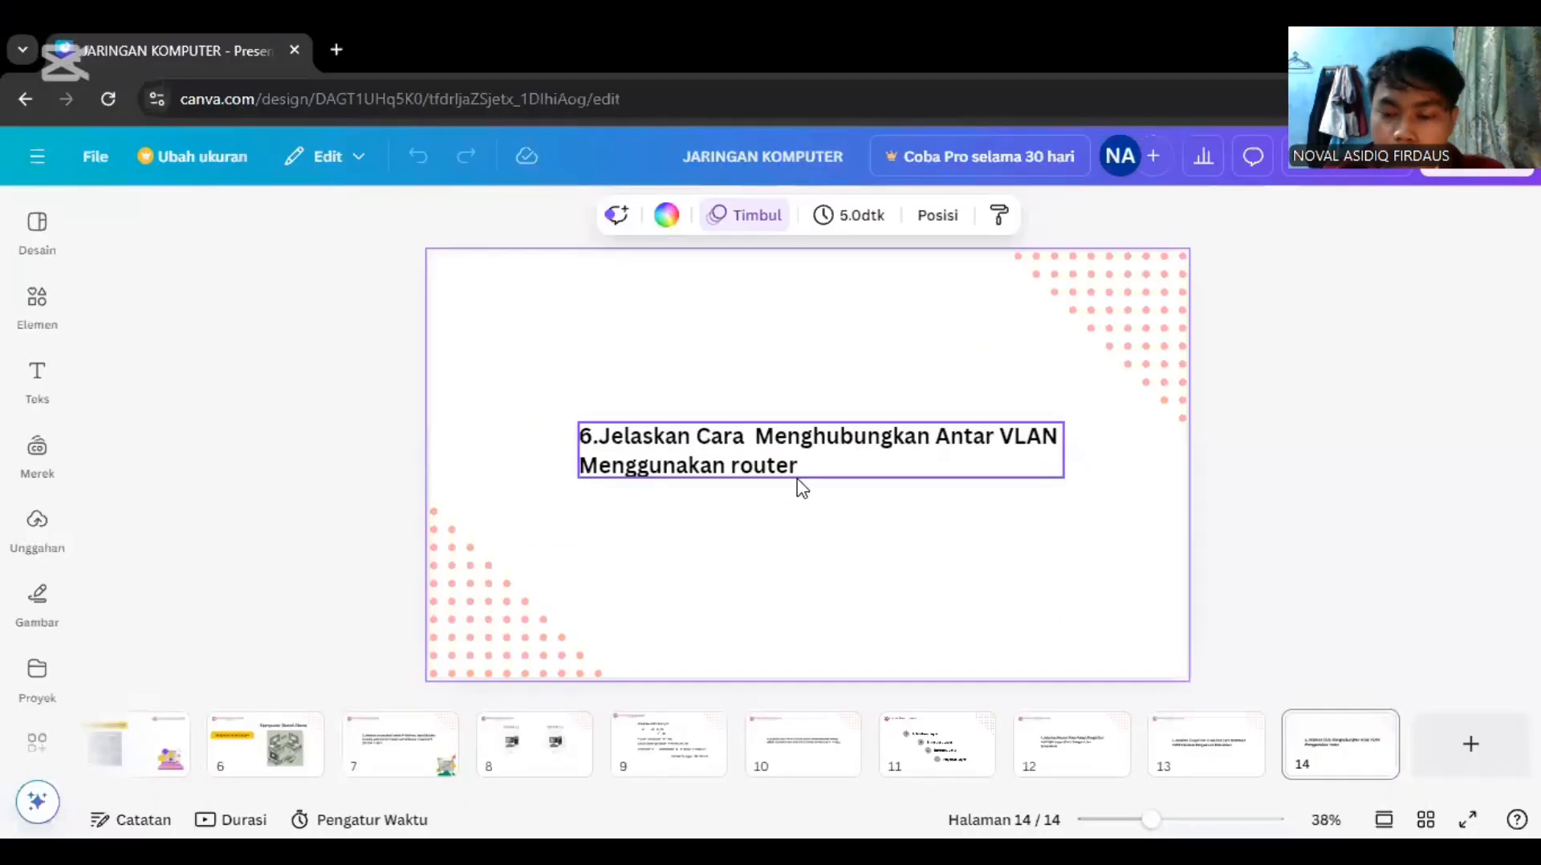